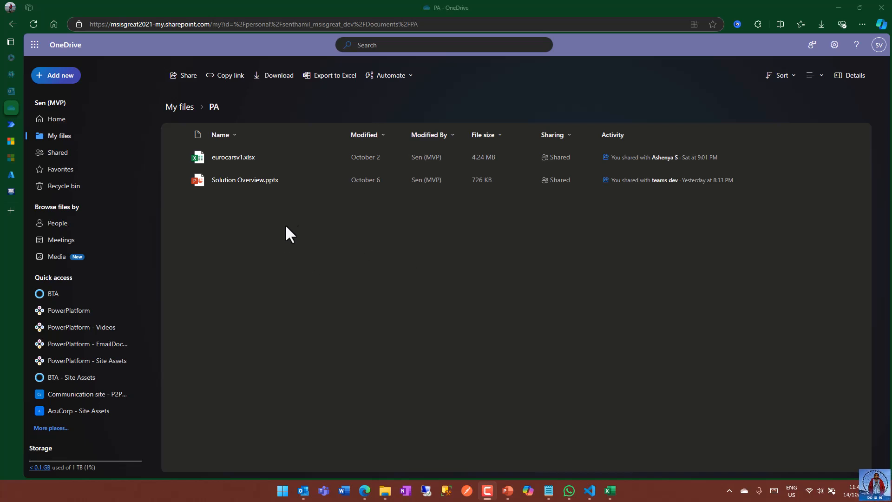
Look through the Permissions folder in My files, then return to the PA folder
{"action": "left_click", "coordinate": [180, 107]}
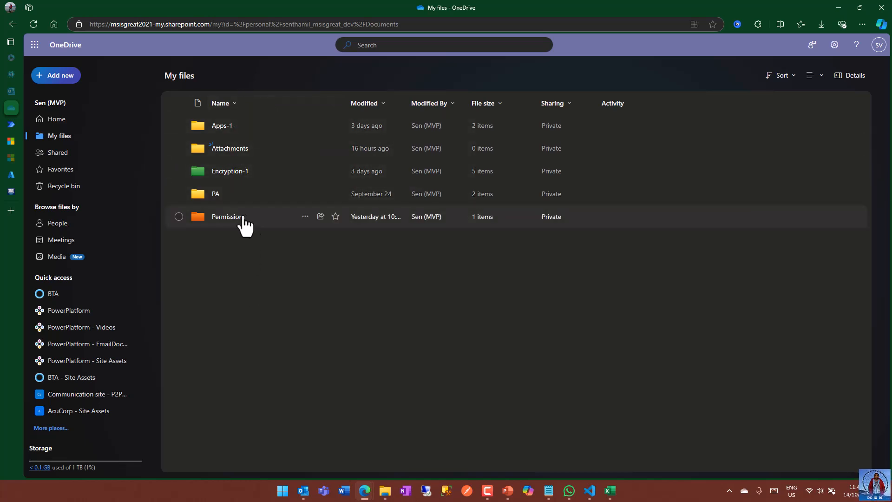
{"action": "left_click", "coordinate": [226, 217]}
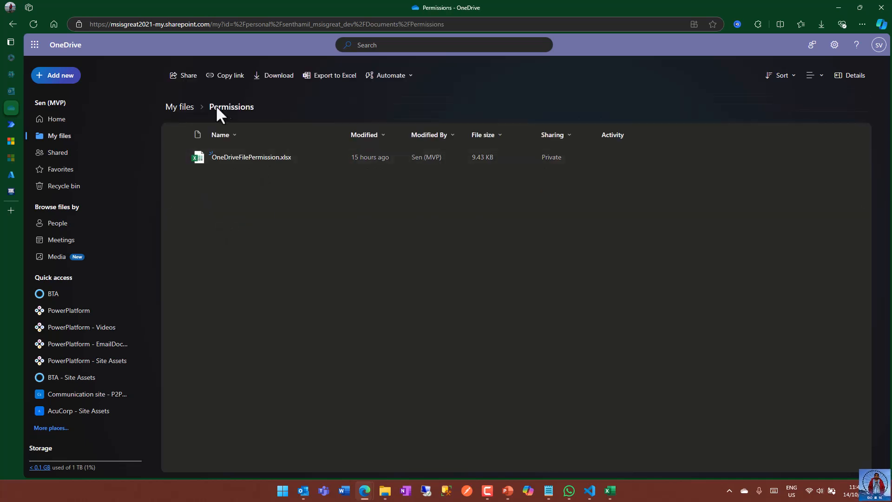
{"action": "left_click", "coordinate": [180, 107]}
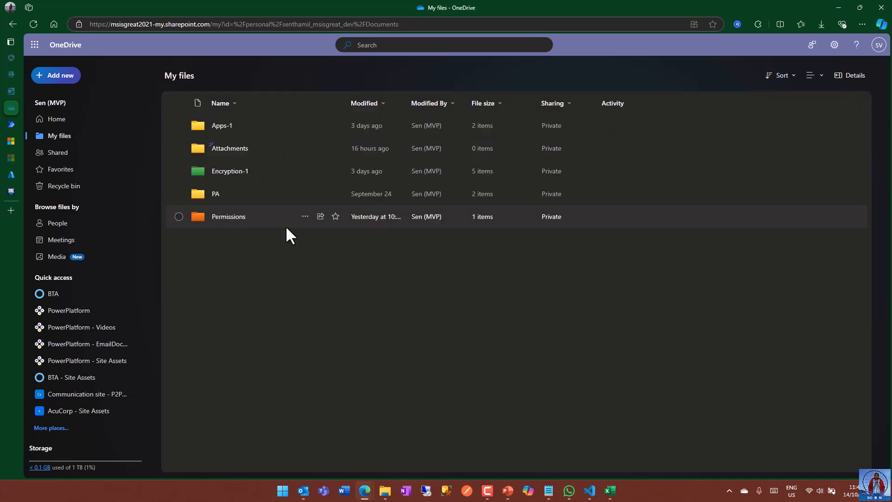
{"action": "left_click", "coordinate": [214, 196]}
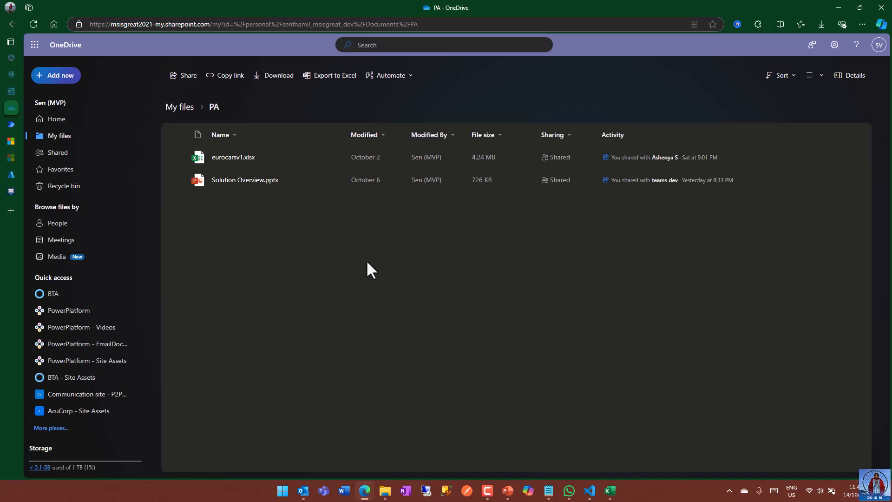
Review the people, groups and links that have access to eurocarsv1.xlsx in its Manage Access details
{"action": "left_click", "coordinate": [176, 181]}
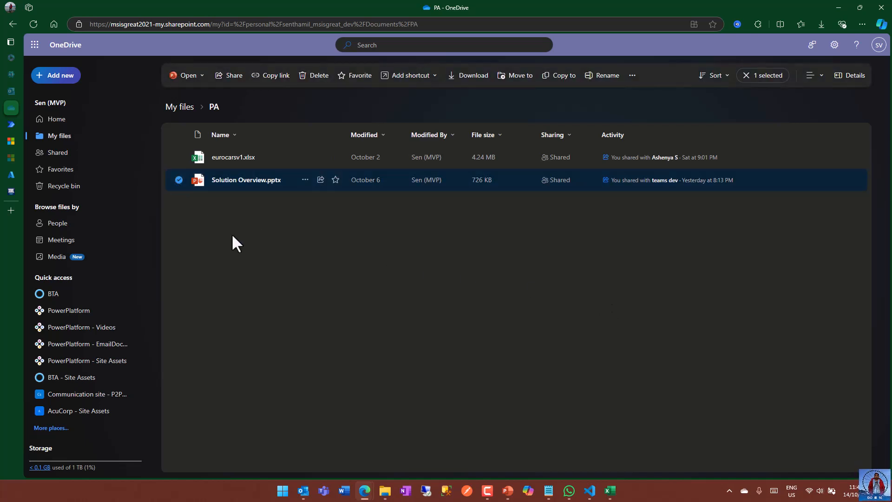
{"action": "left_click", "coordinate": [175, 179]}
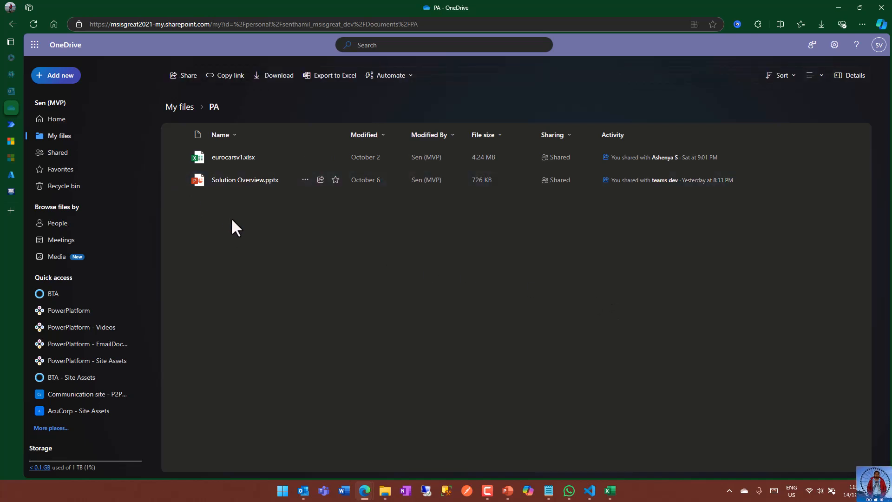
{"action": "left_click", "coordinate": [177, 157]}
{"action": "left_click", "coordinate": [231, 75]}
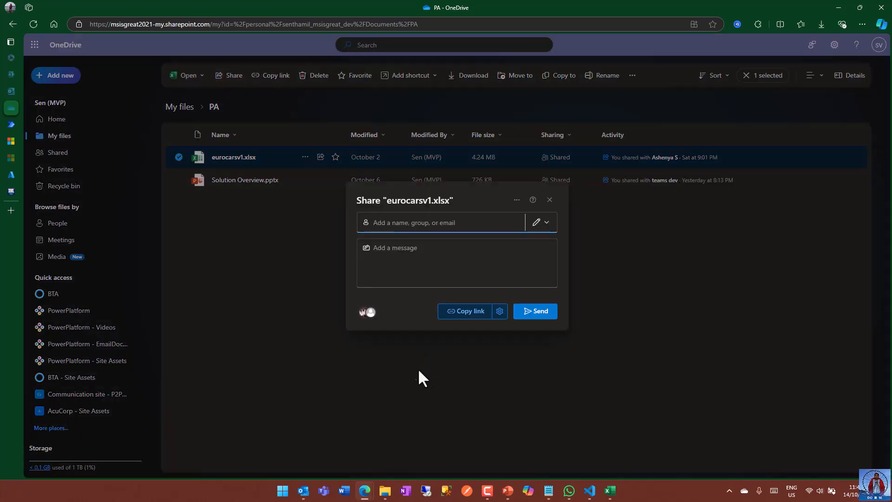
{"action": "left_click", "coordinate": [369, 312]}
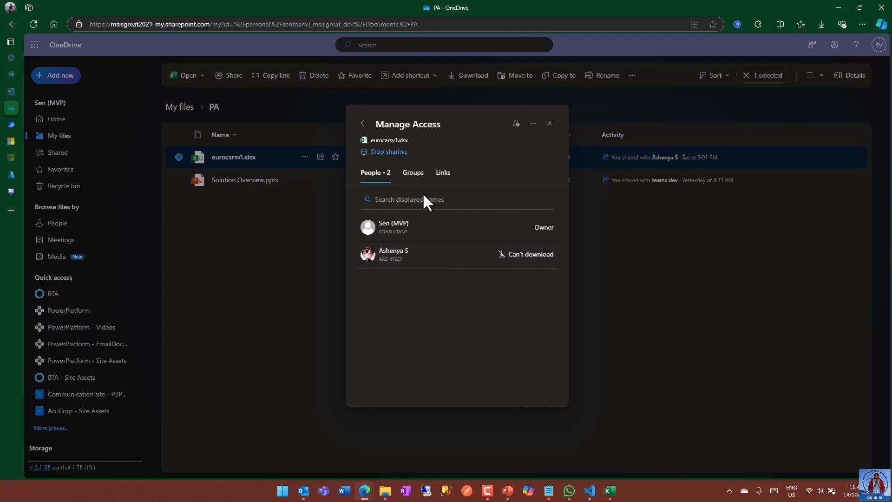
{"action": "left_click", "coordinate": [411, 181]}
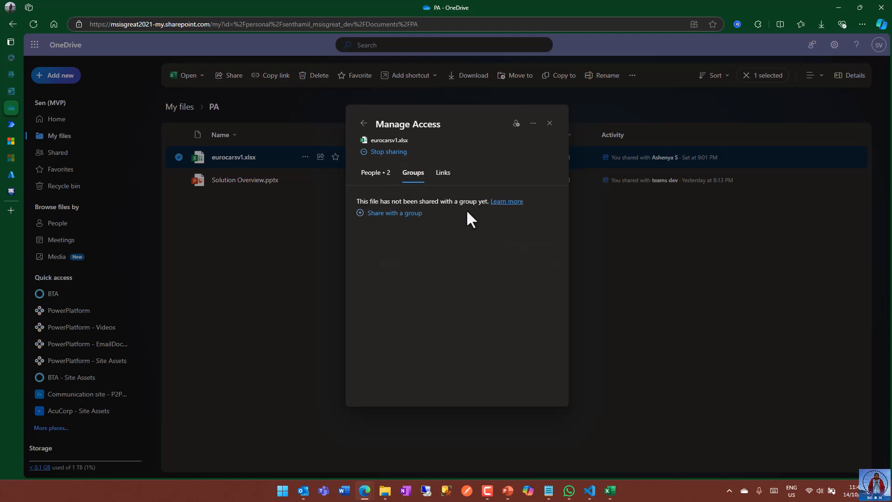
{"action": "left_click", "coordinate": [442, 175]}
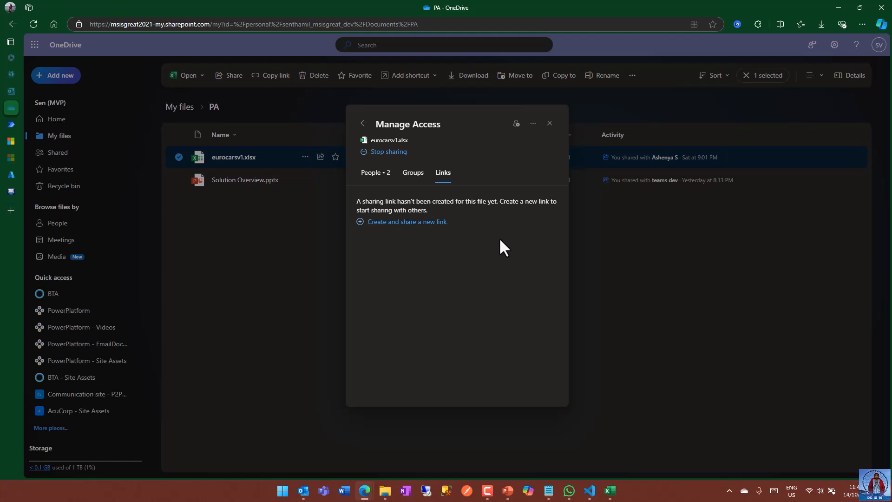
{"action": "left_click", "coordinate": [383, 177]}
{"action": "left_click", "coordinate": [424, 182]}
{"action": "left_click", "coordinate": [442, 174]}
{"action": "left_click", "coordinate": [549, 123]}
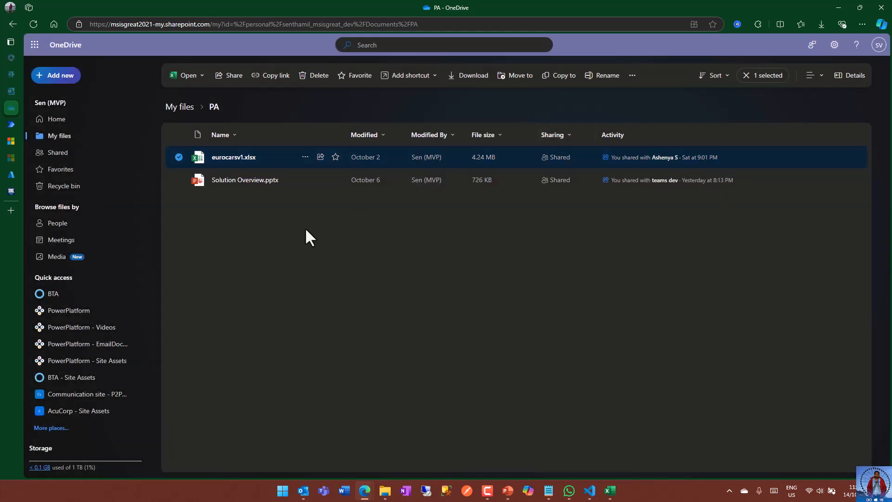
Review the people, groups and sharing links with access to Solution Overview.pptx
{"action": "left_click", "coordinate": [179, 179]}
{"action": "left_click", "coordinate": [179, 157]}
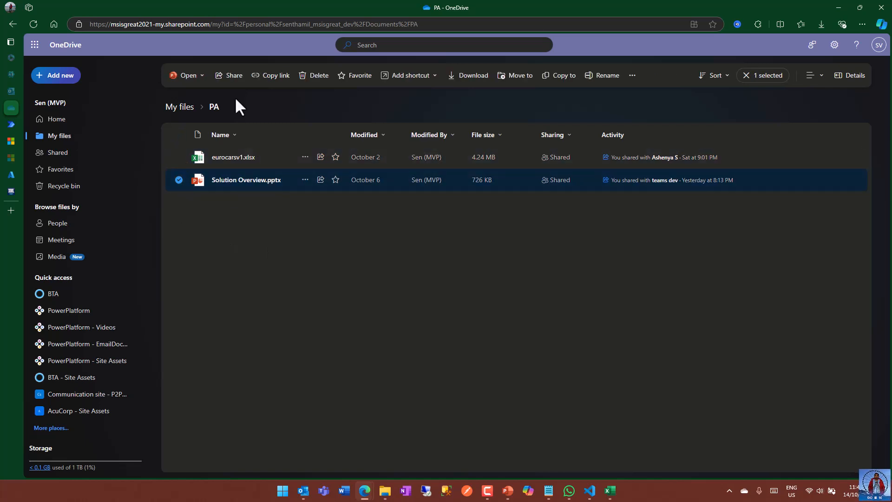
{"action": "left_click", "coordinate": [231, 79]}
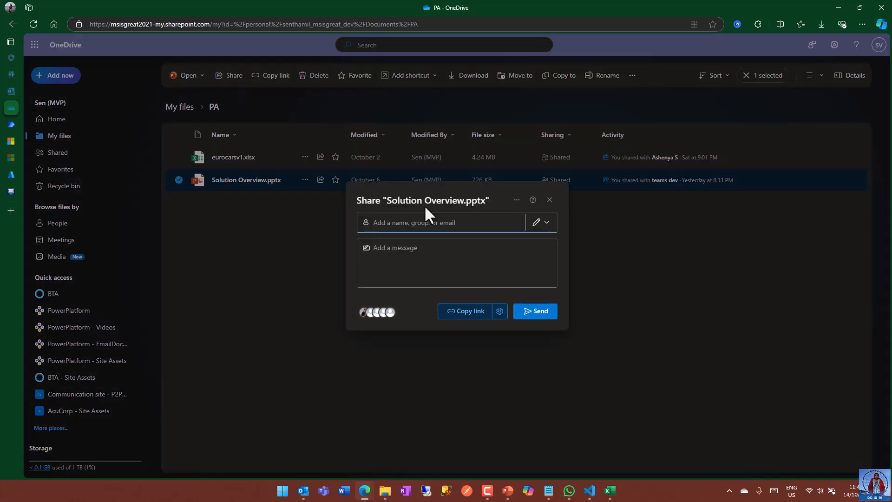
{"action": "left_click", "coordinate": [369, 318]}
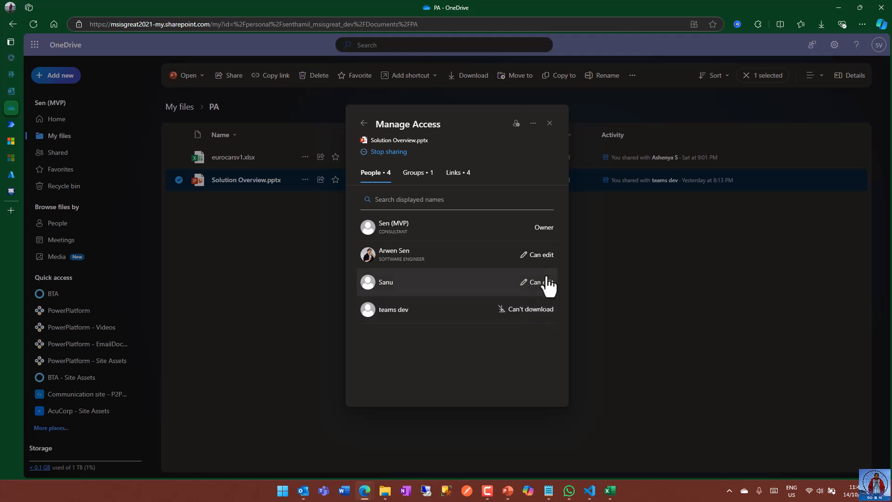
{"action": "left_click", "coordinate": [417, 173]}
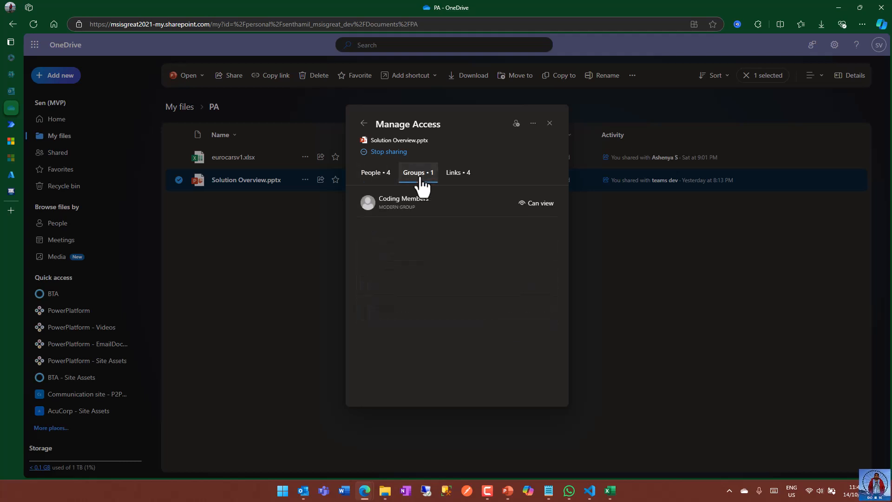
{"action": "left_click", "coordinate": [458, 173]}
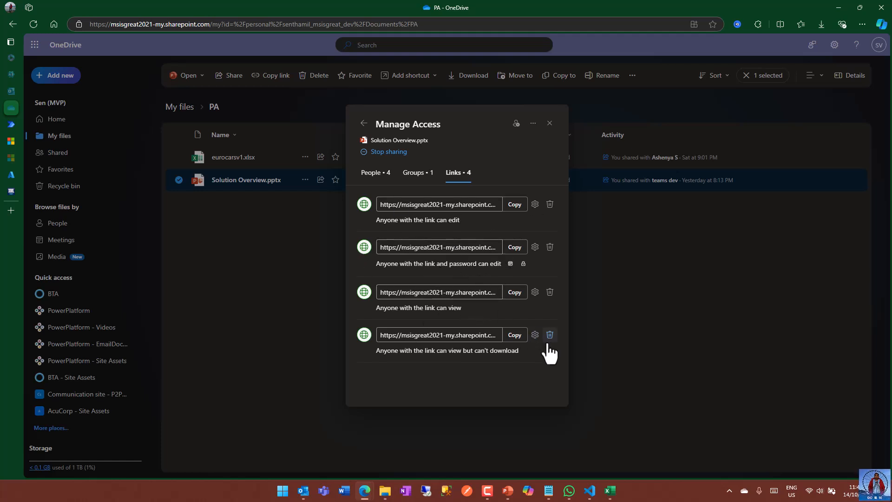
{"action": "left_click", "coordinate": [549, 126]}
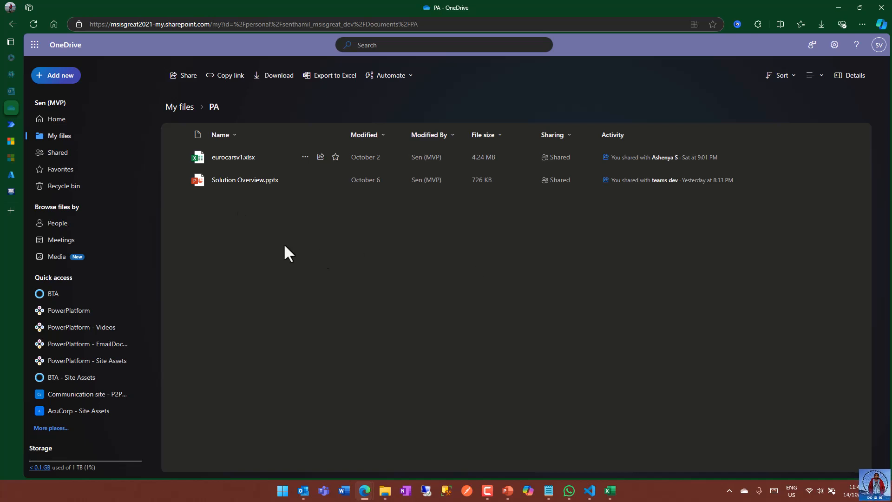
Return to My files, switch to OneDriveFilePermission.xlsx in Excel and examine the table's FileName and GrantType columns
{"action": "left_click", "coordinate": [188, 113]}
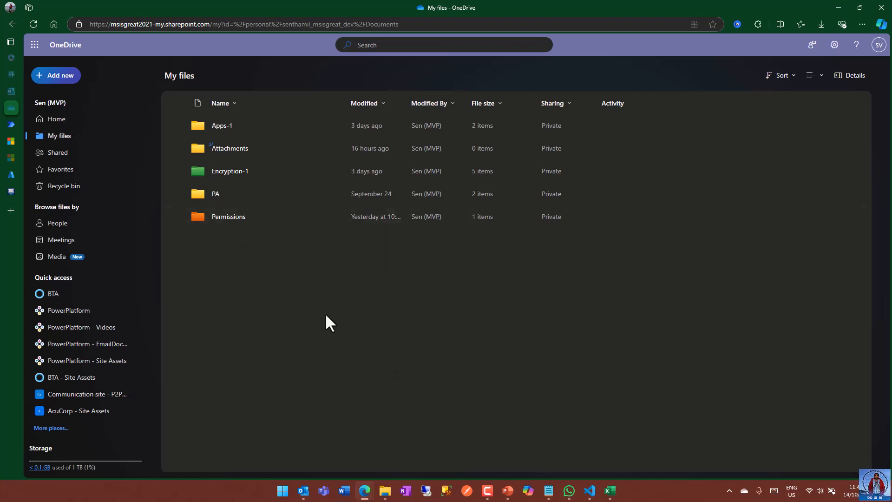
{"action": "left_click", "coordinate": [610, 491]}
{"action": "left_click", "coordinate": [492, 143]}
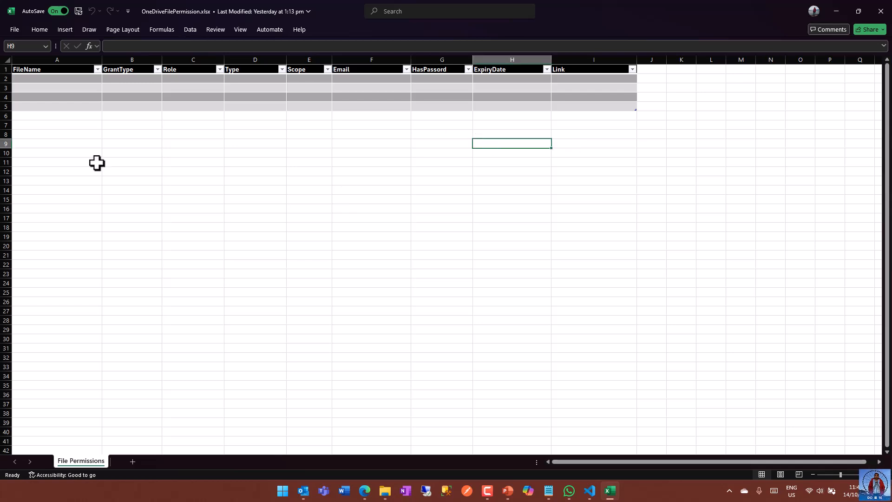
{"action": "left_click", "coordinate": [49, 79]}
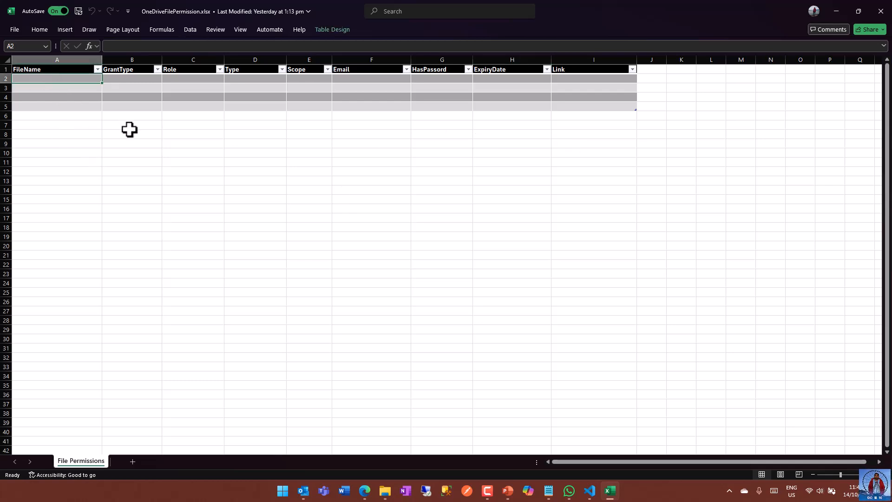
{"action": "left_click", "coordinate": [129, 78]}
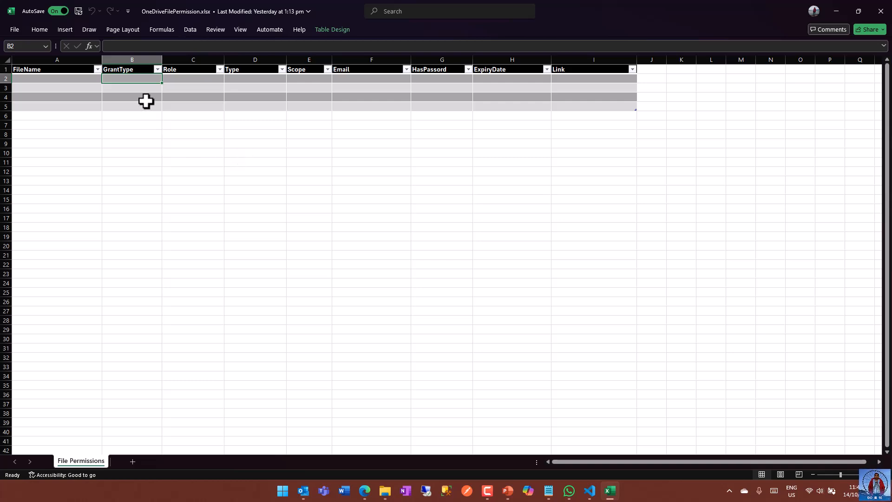
Widen the Role column of the File Permissions table slightly and select its first data cell
{"action": "left_click_drag", "start_coordinate": [224, 59], "coordinate": [237, 59]}
{"action": "left_click", "coordinate": [197, 79]}
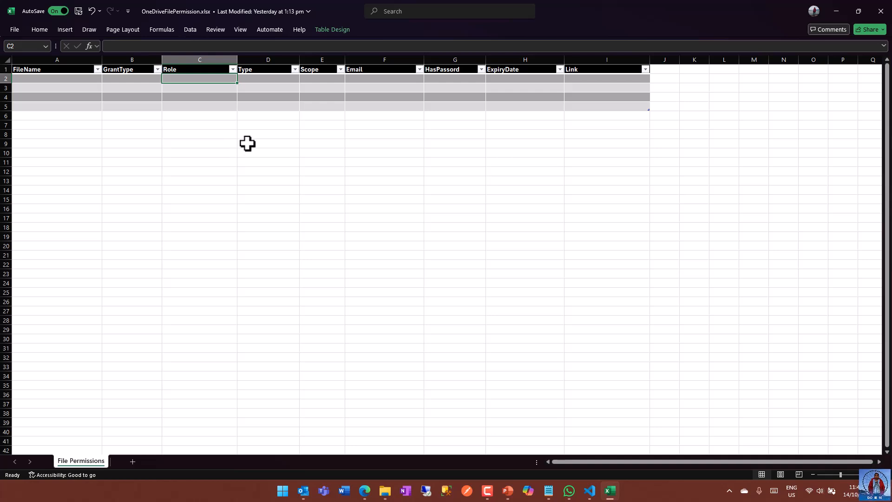
Examine the Type, Scope, Email, HasPassord, ExpiryDate and Link columns of the File Permissions table
{"action": "left_click", "coordinate": [268, 79]}
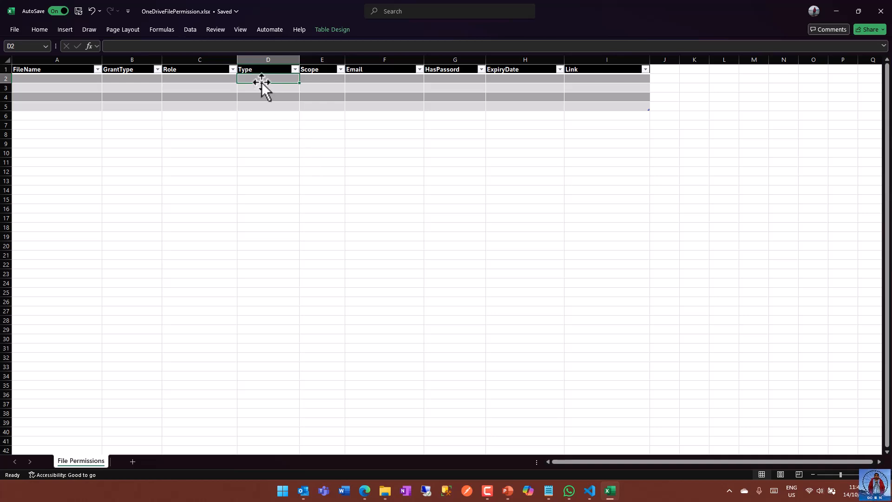
{"action": "left_click", "coordinate": [323, 78]}
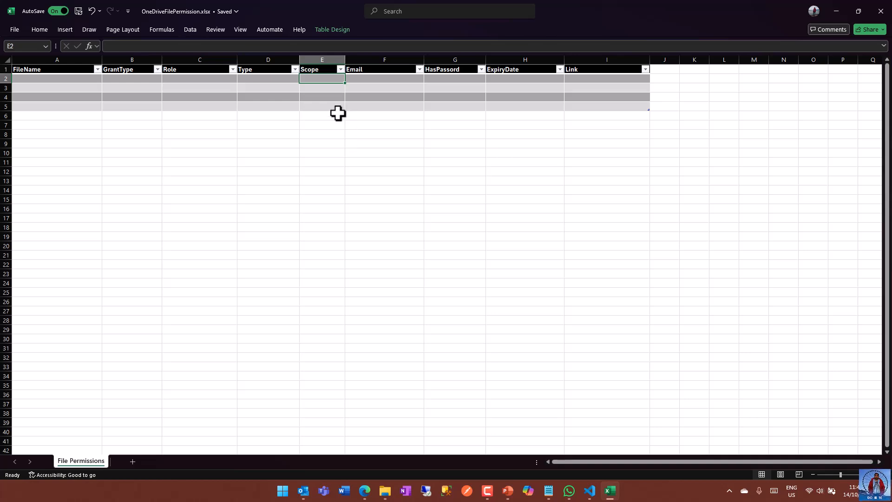
{"action": "left_click", "coordinate": [376, 84]}
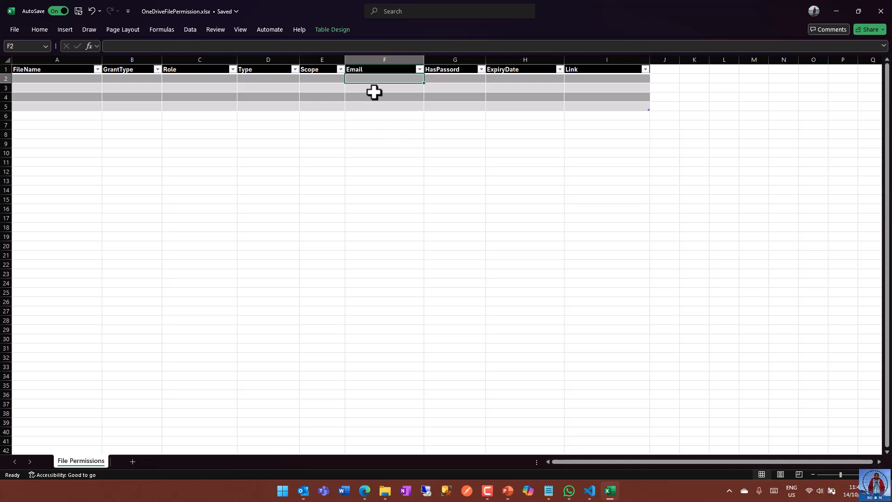
{"action": "left_click", "coordinate": [454, 77]}
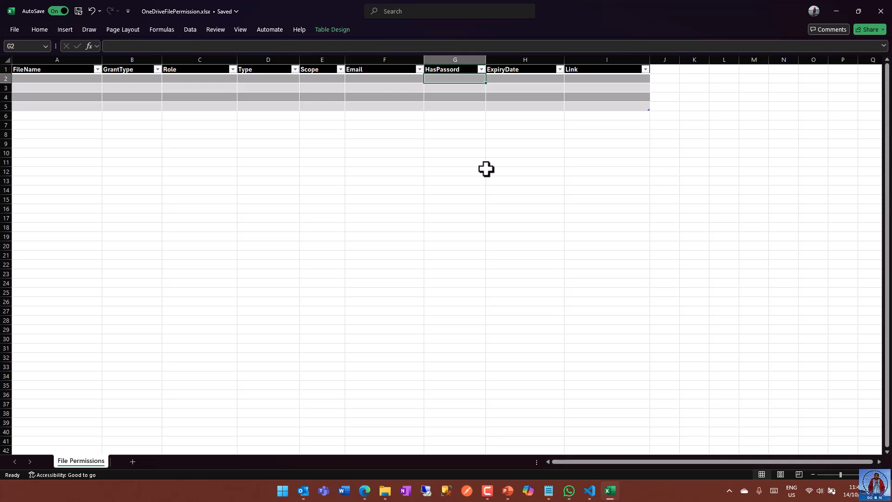
{"action": "left_click", "coordinate": [509, 79]}
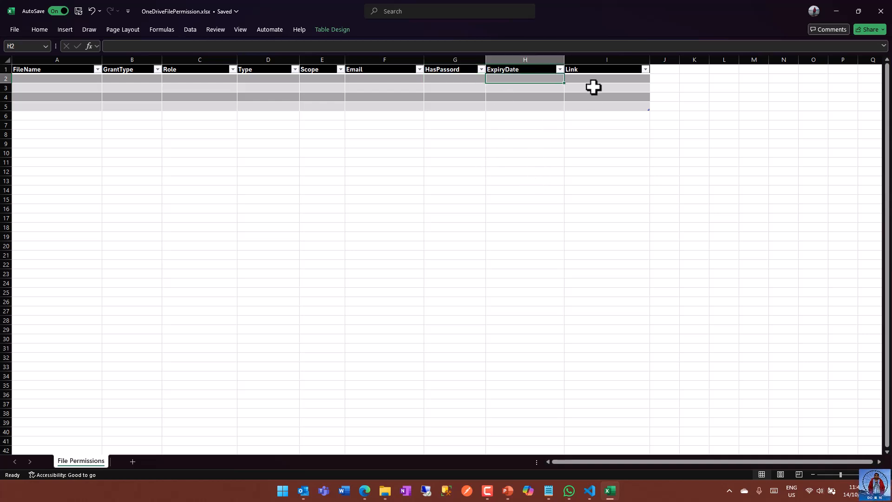
{"action": "left_click", "coordinate": [594, 79]}
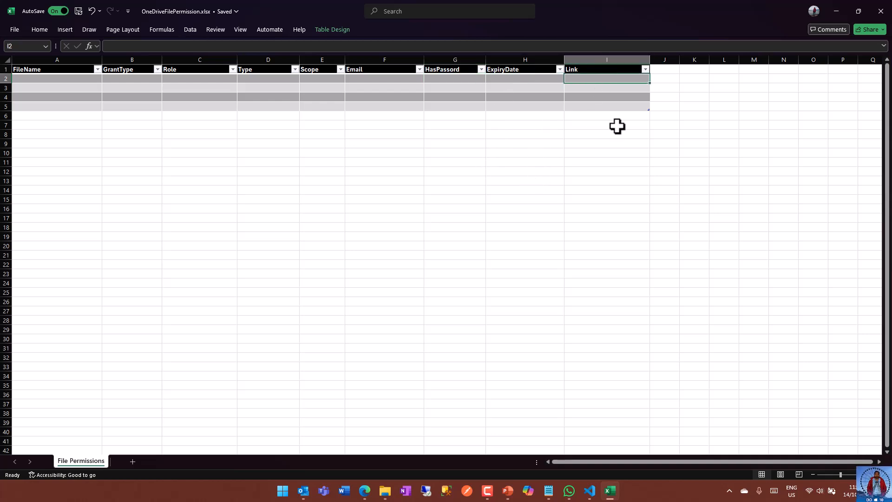
{"action": "left_click", "coordinate": [595, 181]}
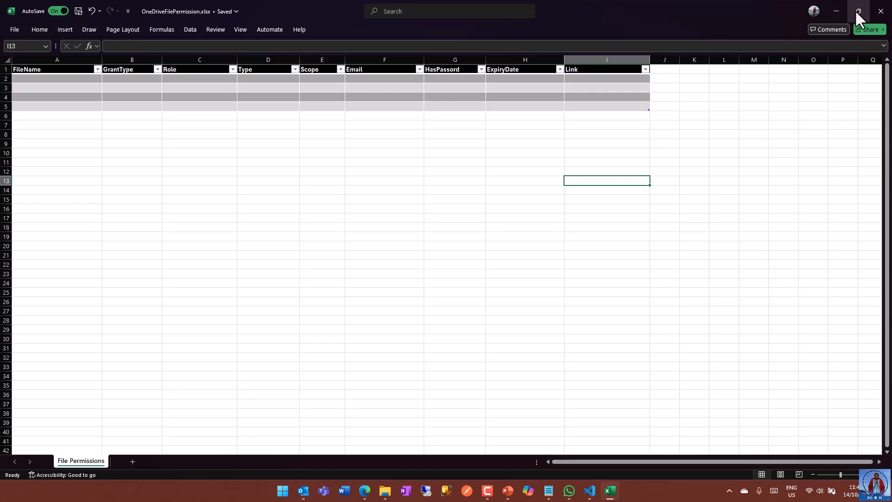
Switch to PowerPoint and present the Pre-Requisite for Graph API Custom Connector slide as a full-screen slide show
{"action": "left_click", "coordinate": [835, 11]}
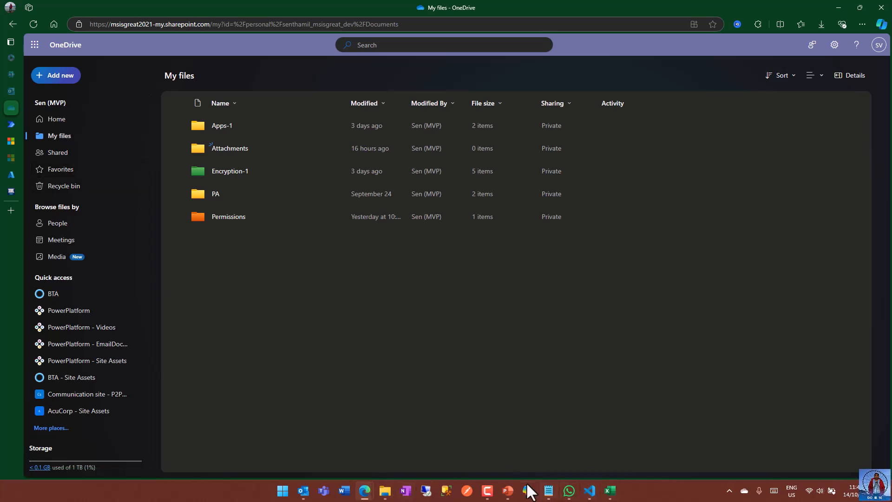
{"action": "left_click", "coordinate": [507, 491]}
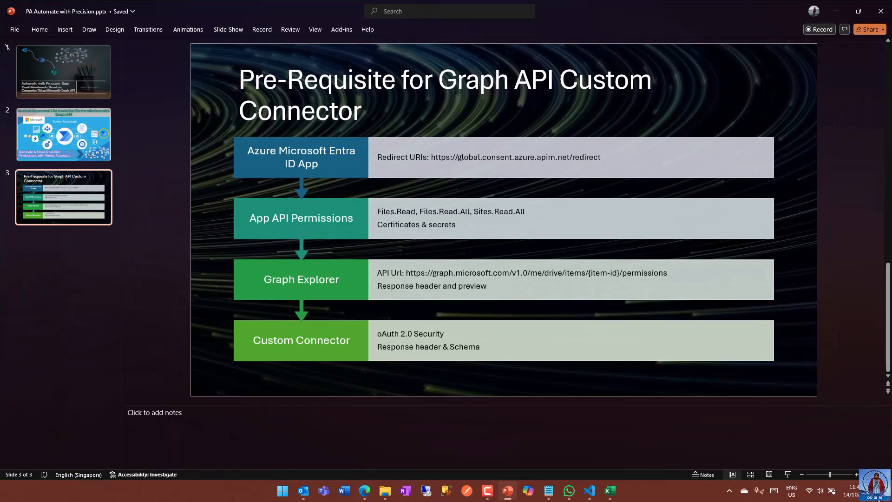
{"action": "left_click", "coordinate": [785, 474]}
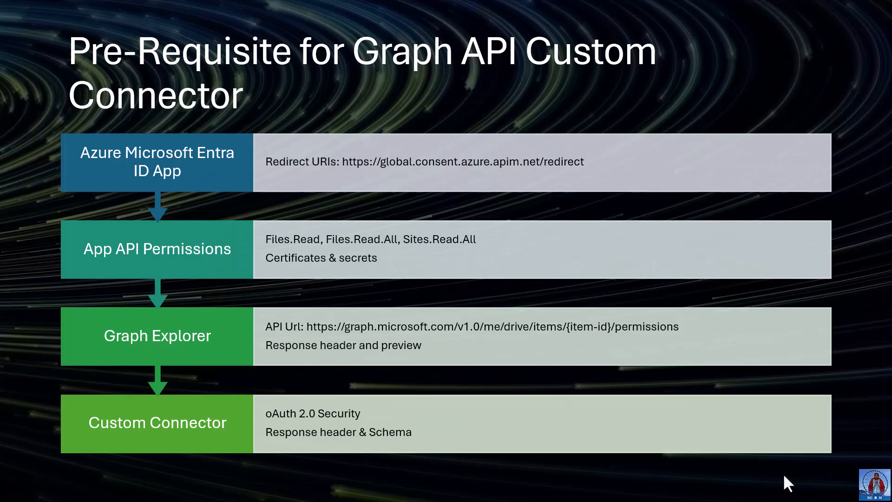
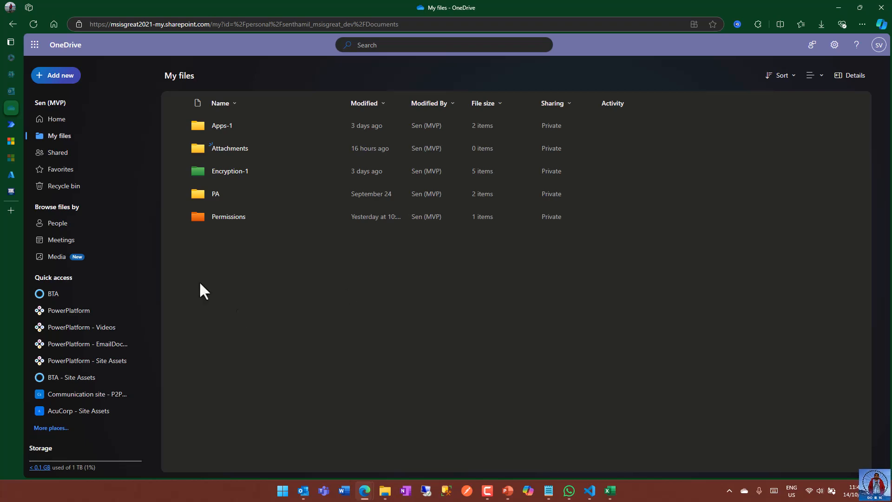
Switch to the Microsoft Azure portal and open the Certificates & secrets page of the PPApp connector app registration
{"action": "left_click", "coordinate": [11, 175]}
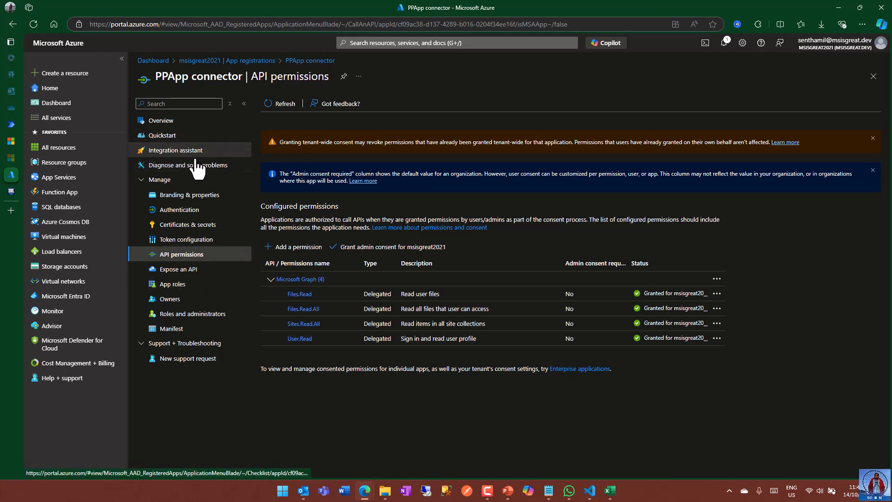
{"action": "left_click", "coordinate": [201, 229]}
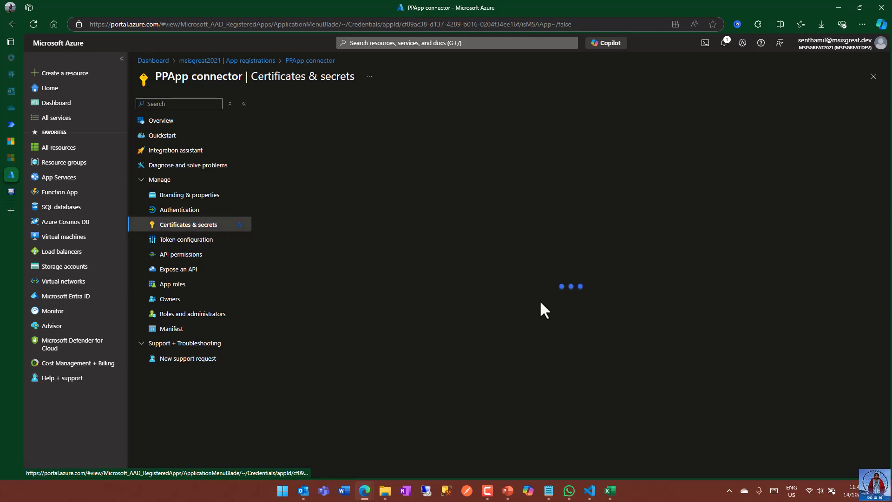
Open the PPApp connector's overview and examine the web redirect URIs in its authentication settings
{"action": "left_click", "coordinate": [177, 152]}
{"action": "left_click", "coordinate": [173, 135]}
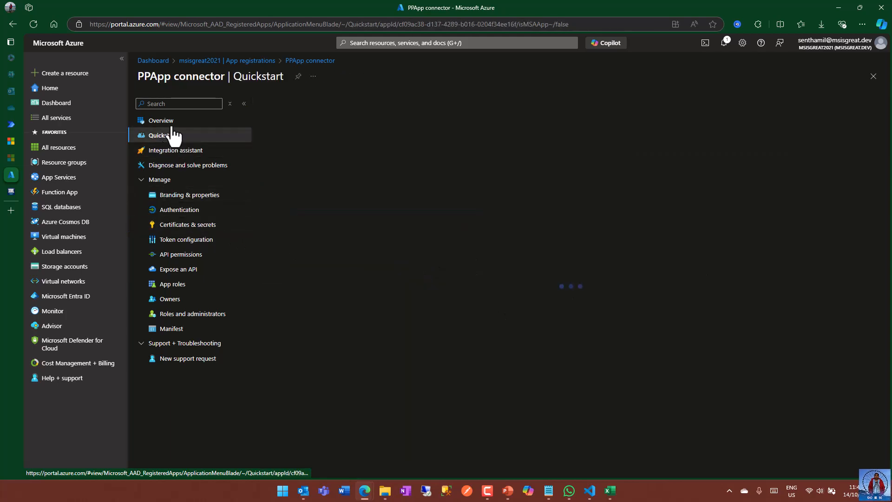
{"action": "left_click", "coordinate": [173, 121]}
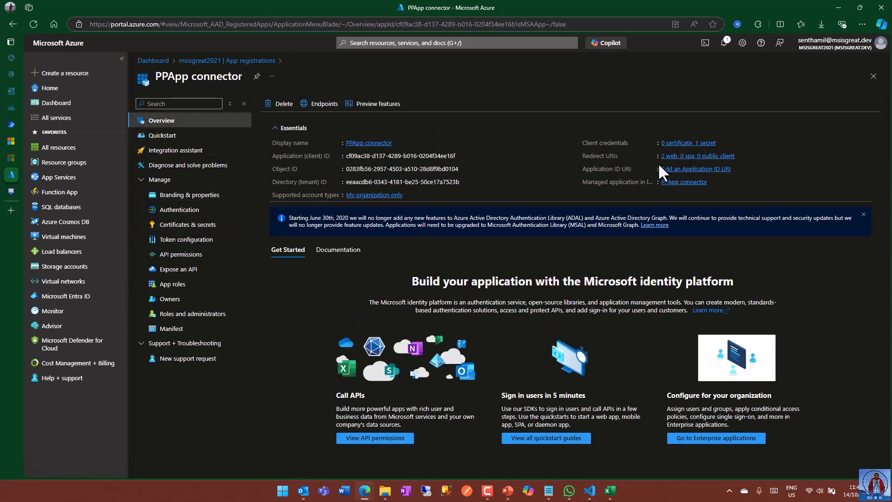
{"action": "left_click", "coordinate": [698, 157]}
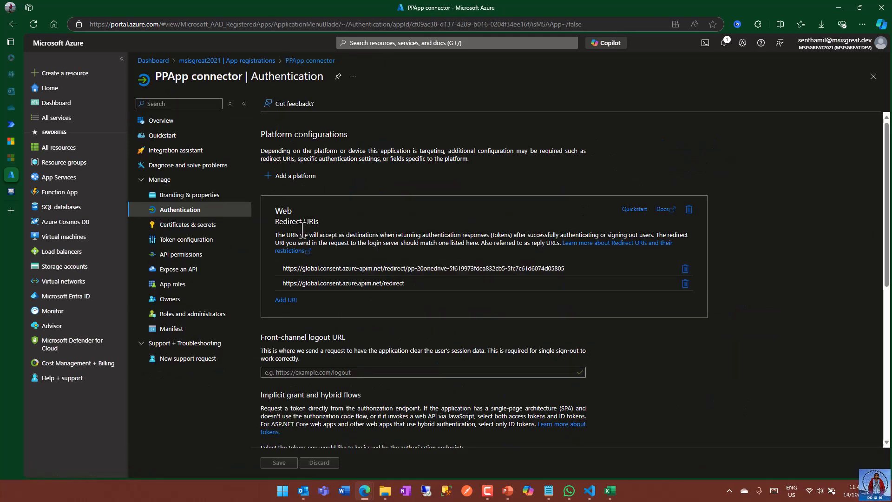
{"action": "left_click", "coordinate": [563, 268]}
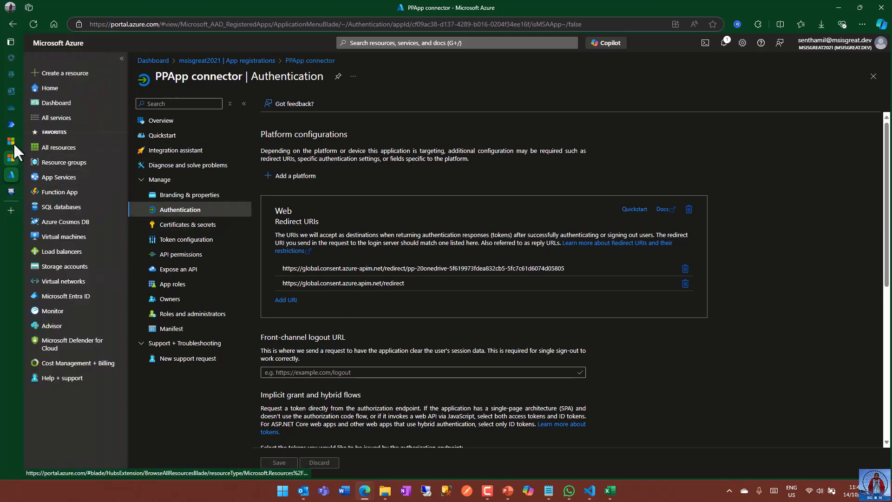
Switch to Power Automate, open the PP OneDrive custom connector for editing and check its host
{"action": "left_click", "coordinate": [29, 124]}
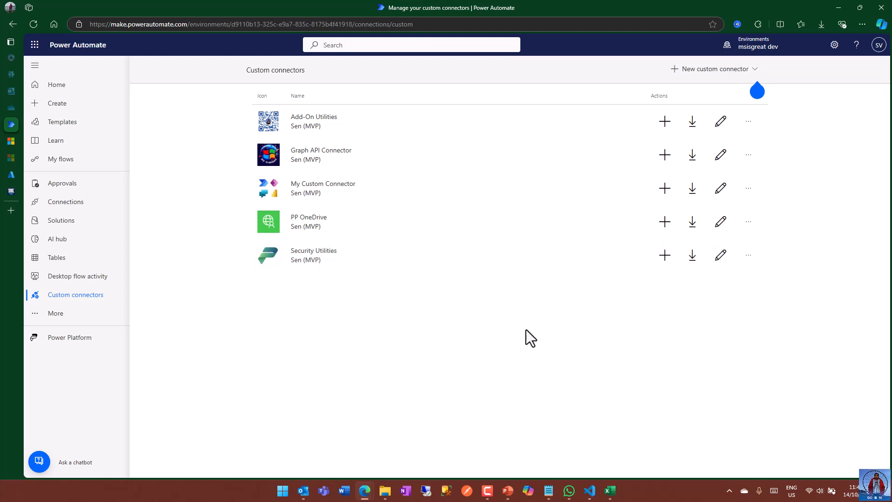
{"action": "left_click", "coordinate": [343, 234]}
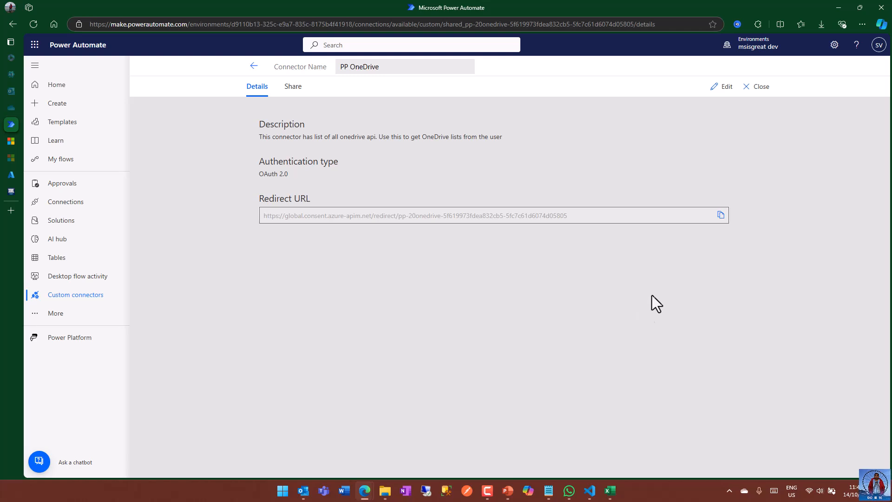
{"action": "left_click", "coordinate": [724, 88]}
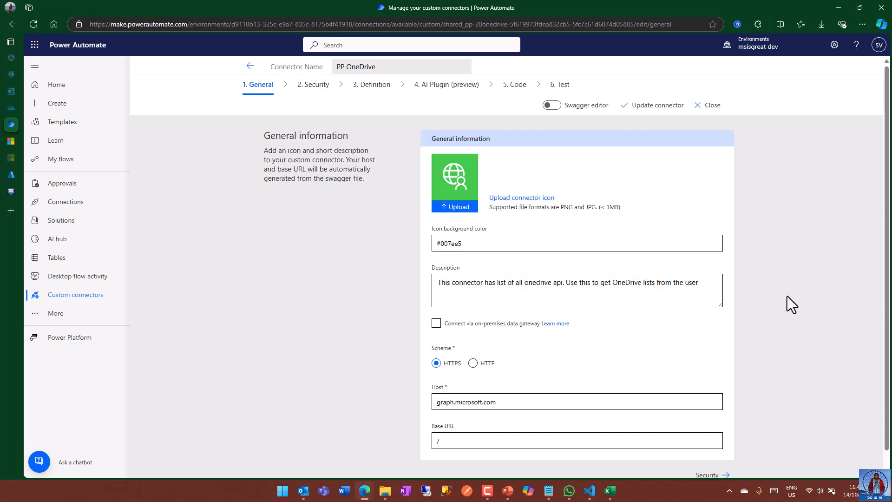
{"action": "scroll", "coordinate": [787, 296], "scroll_direction": "down", "scroll_amount": 1}
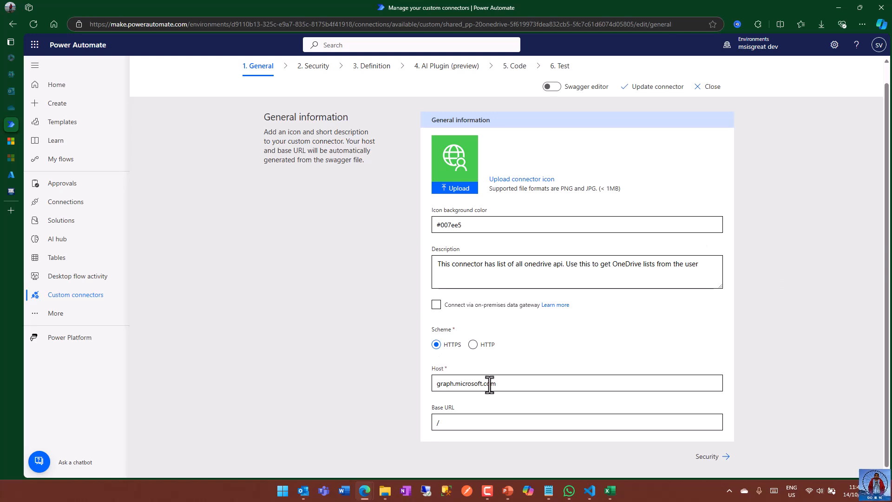
{"action": "left_click_drag", "start_coordinate": [508, 391], "coordinate": [380, 382]}
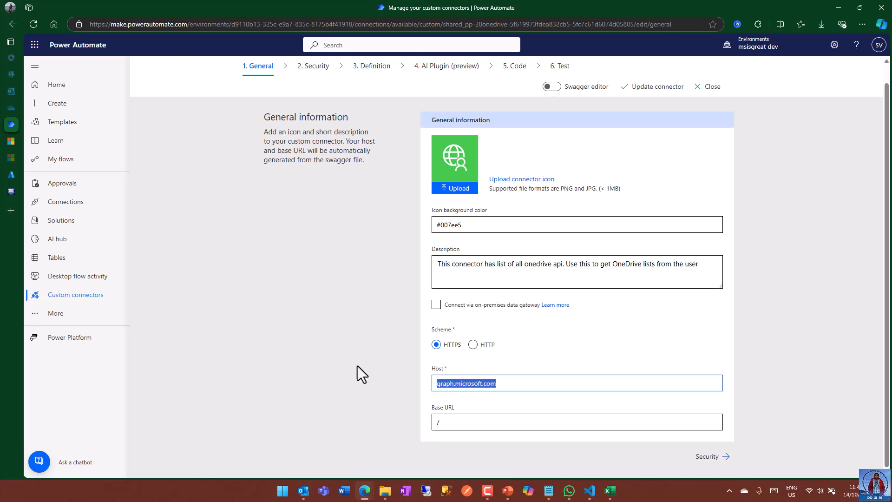
Examine the connector's OAuth 2.0 security settings and compare its redirect URL with the URIs registered in the Azure portal
{"action": "left_click", "coordinate": [714, 457]}
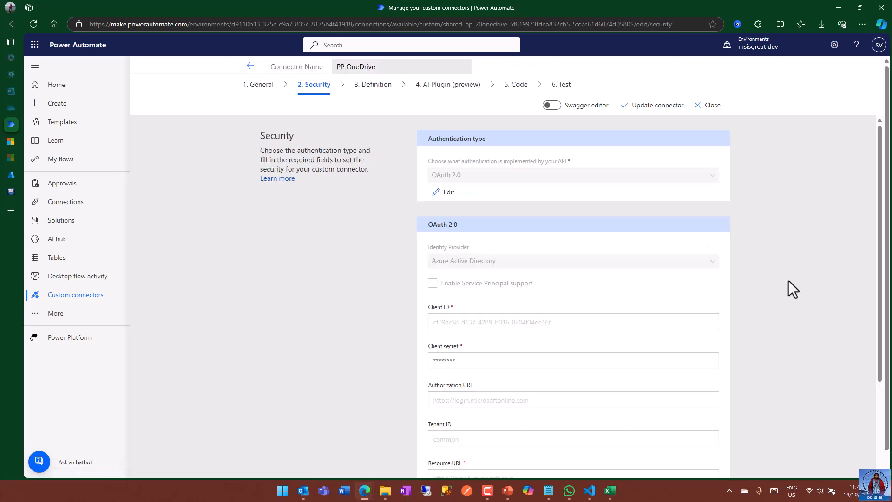
{"action": "scroll", "coordinate": [773, 300], "scroll_direction": "down", "scroll_amount": 2}
{"action": "scroll", "coordinate": [747, 294], "scroll_direction": "up", "scroll_amount": 1}
{"action": "scroll", "coordinate": [497, 158], "scroll_direction": "up", "scroll_amount": 1}
{"action": "scroll", "coordinate": [687, 267], "scroll_direction": "down", "scroll_amount": 2}
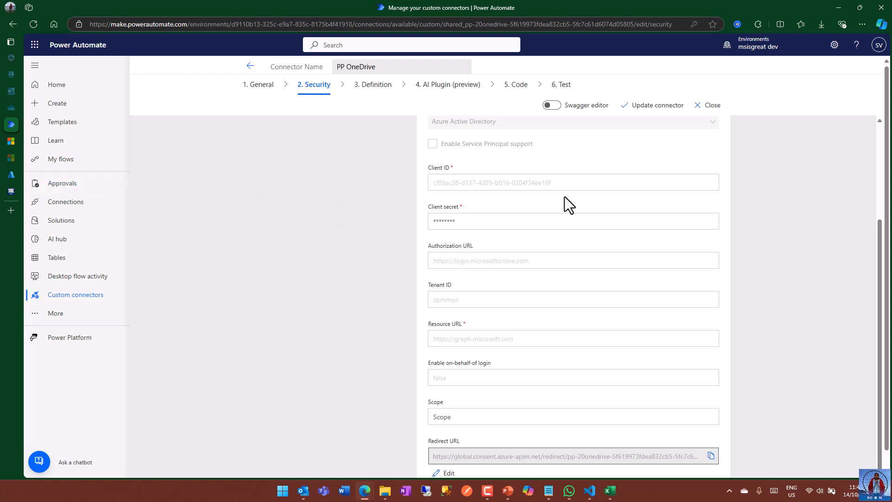
{"action": "scroll", "coordinate": [831, 269], "scroll_direction": "down", "scroll_amount": 1}
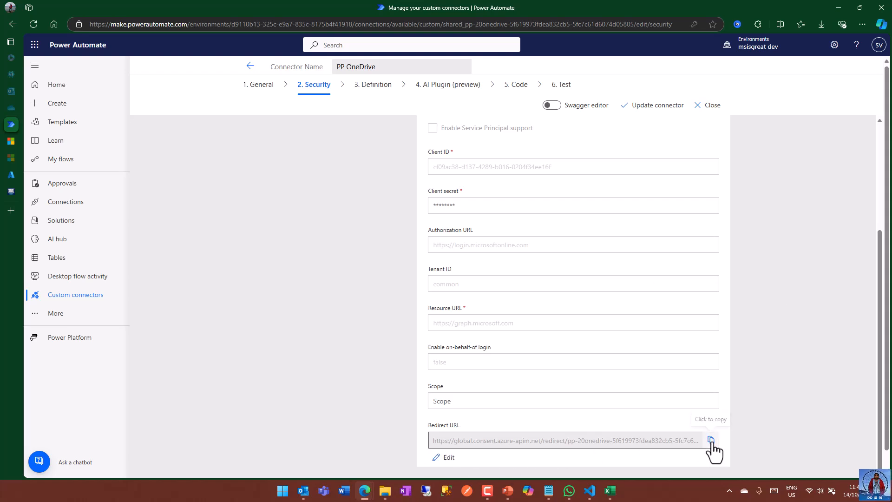
{"action": "left_click", "coordinate": [15, 178]}
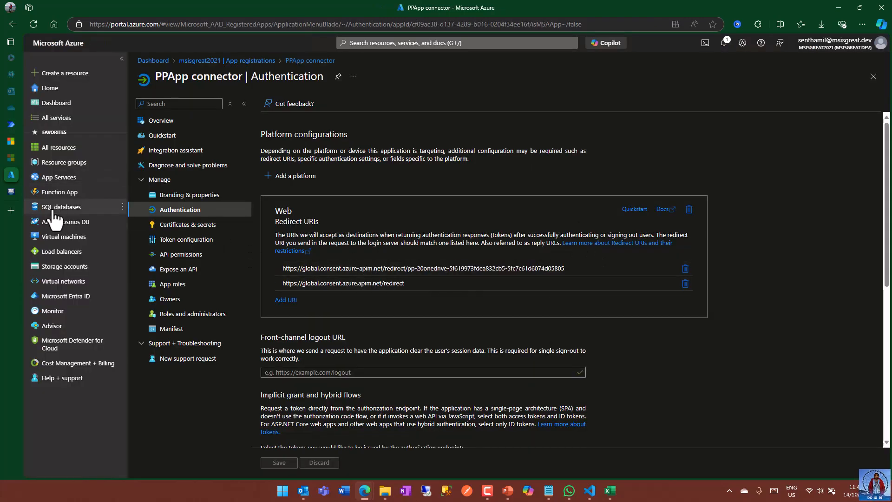
{"action": "left_click", "coordinate": [16, 124]}
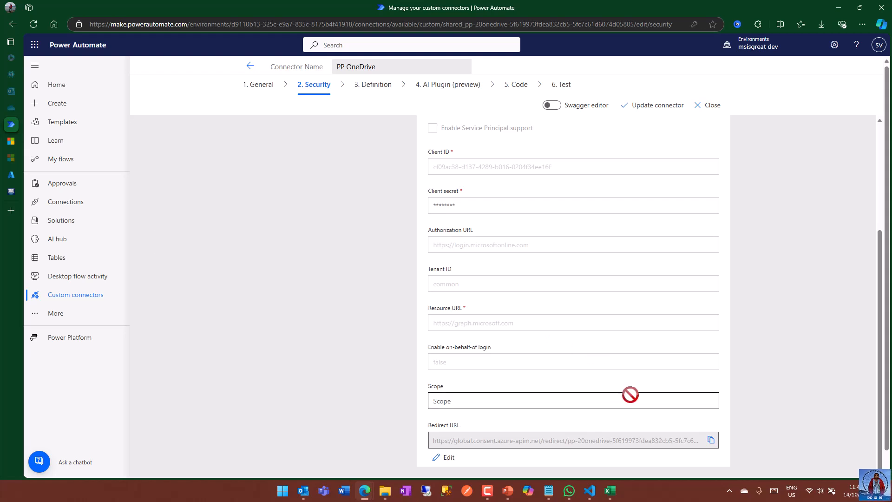
{"action": "scroll", "coordinate": [808, 375], "scroll_direction": "down", "scroll_amount": 2}
{"action": "scroll", "coordinate": [779, 401], "scroll_direction": "up", "scroll_amount": 10}
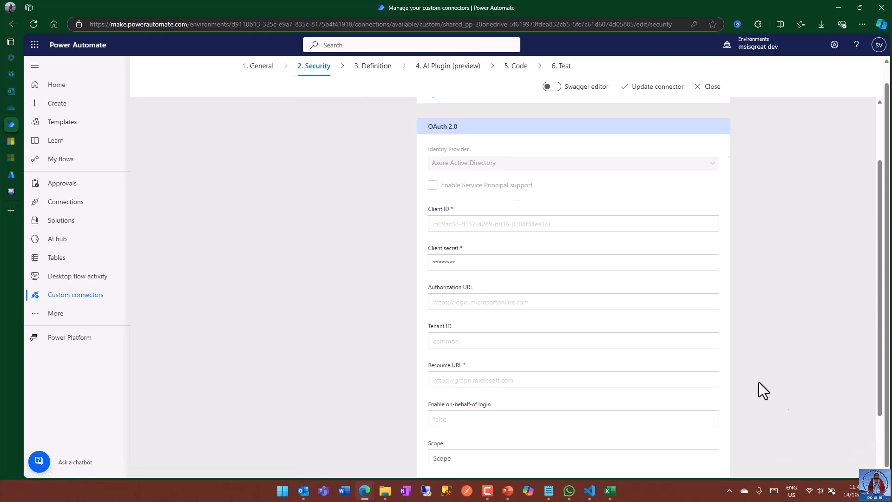
Open the connector's definition and add a new action
{"action": "left_click", "coordinate": [371, 67]}
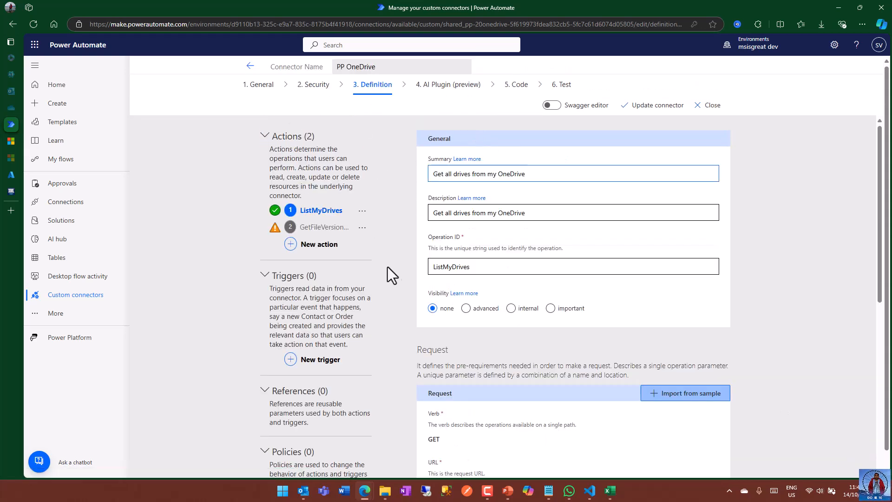
{"action": "scroll", "coordinate": [546, 239], "scroll_direction": "down", "scroll_amount": 2}
{"action": "scroll", "coordinate": [794, 267], "scroll_direction": "up", "scroll_amount": 2}
{"action": "left_click", "coordinate": [312, 245]}
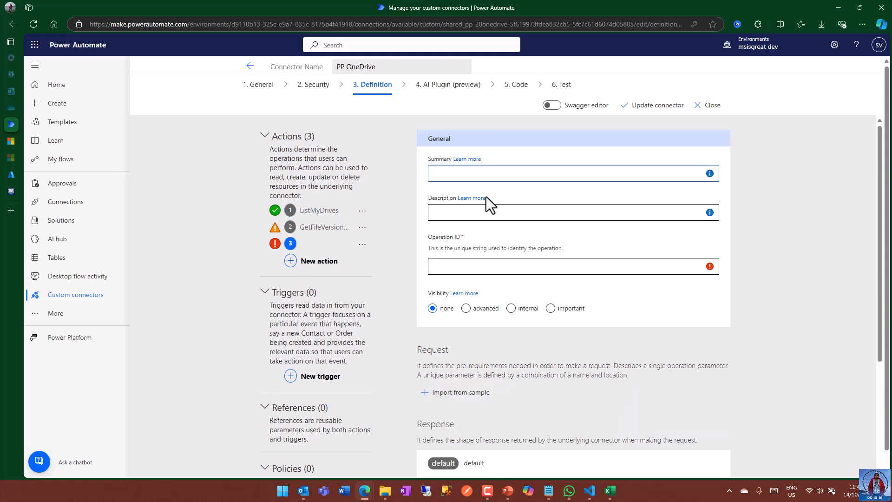
Set the new action's summary to "Get permission from onedrive file"
{"action": "left_click", "coordinate": [467, 176]}
{"action": "type", "text": "Get permission"}
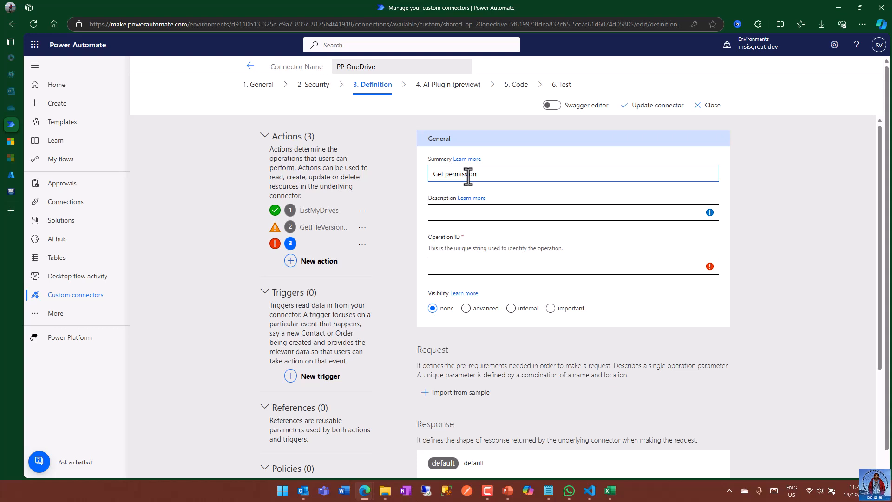
{"action": "type", "text": " frpm onedrive file"}
{"action": "left_click", "coordinate": [485, 176]}
{"action": "key", "text": "BackSpace"}
{"action": "type", "text": "o"}
Set the action's description to "Get File permission or share details" and its operation ID to GetFilePermissions
{"action": "left_click", "coordinate": [517, 213]}
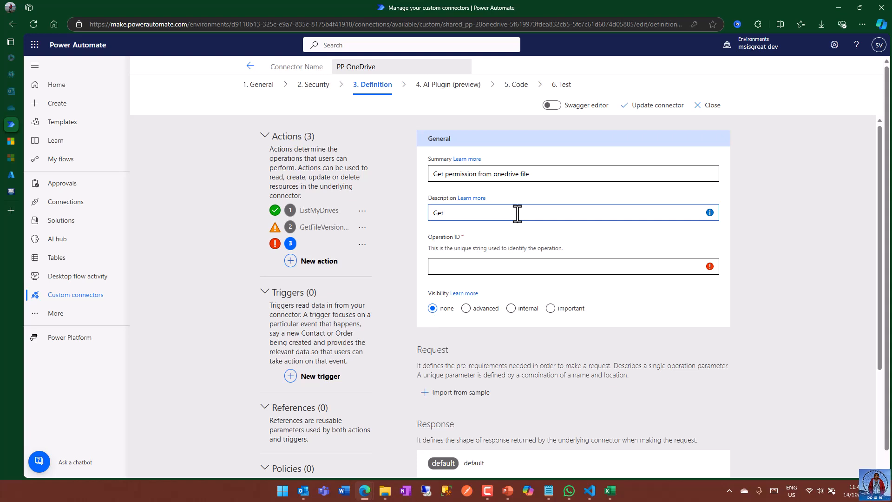
{"action": "type", "text": "Get File permission or share details"}
{"action": "left_click", "coordinate": [479, 269]}
{"action": "type", "text": "GetFi"}
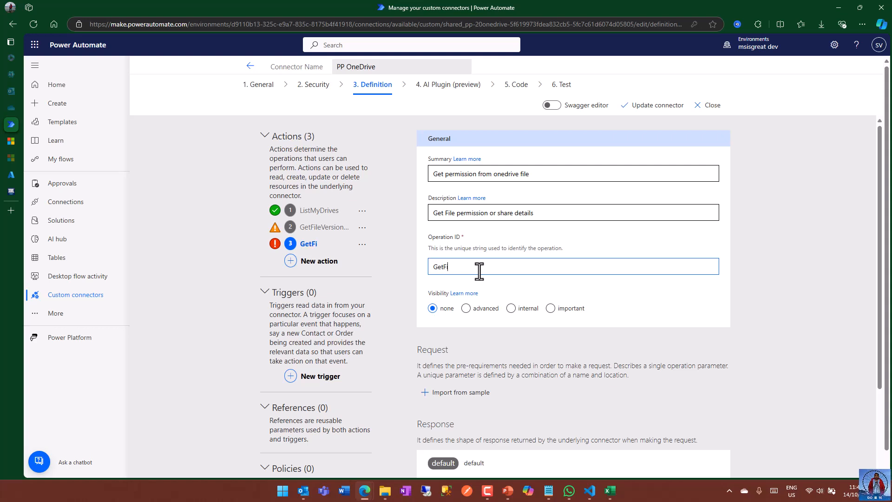
{"action": "type", "text": "lePermissi"}
{"action": "left_click", "coordinate": [767, 333]}
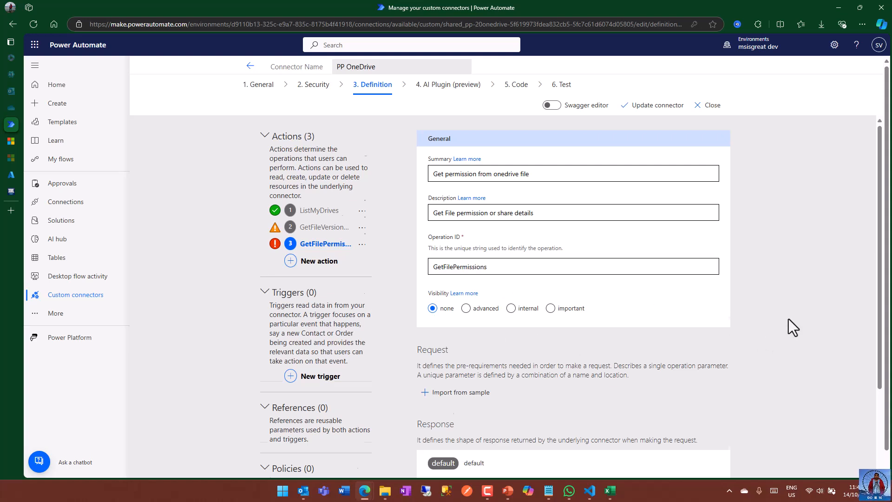
Start importing the action's request from a sample, using the GET verb
{"action": "scroll", "coordinate": [788, 319], "scroll_direction": "down", "scroll_amount": 3}
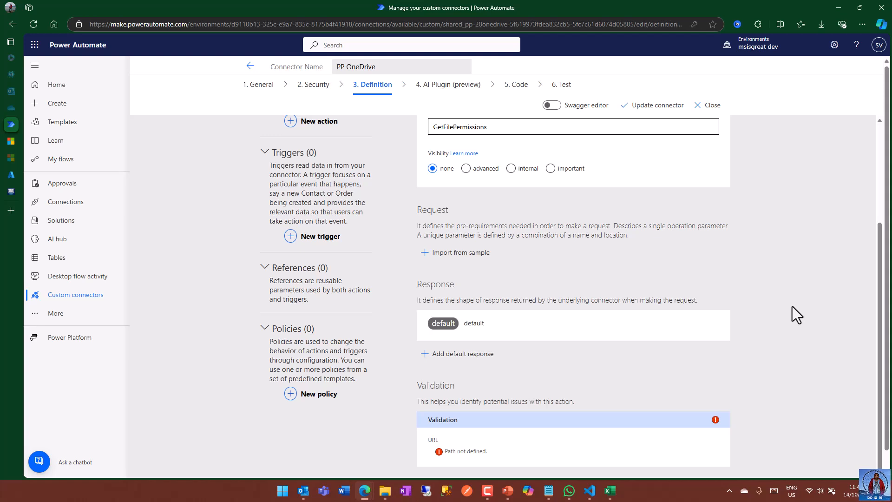
{"action": "left_click", "coordinate": [472, 263]}
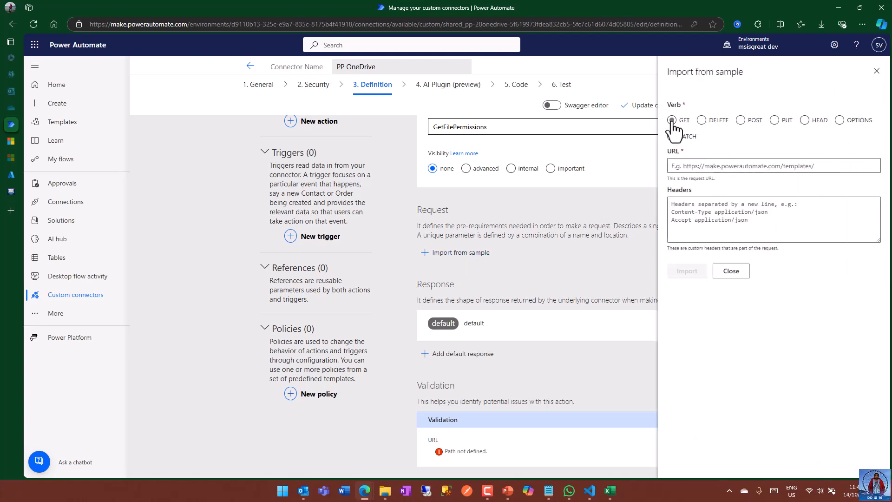
Switch to Graph Explorer, examine the file permissions response and copy the query URL
{"action": "left_click", "coordinate": [10, 140]}
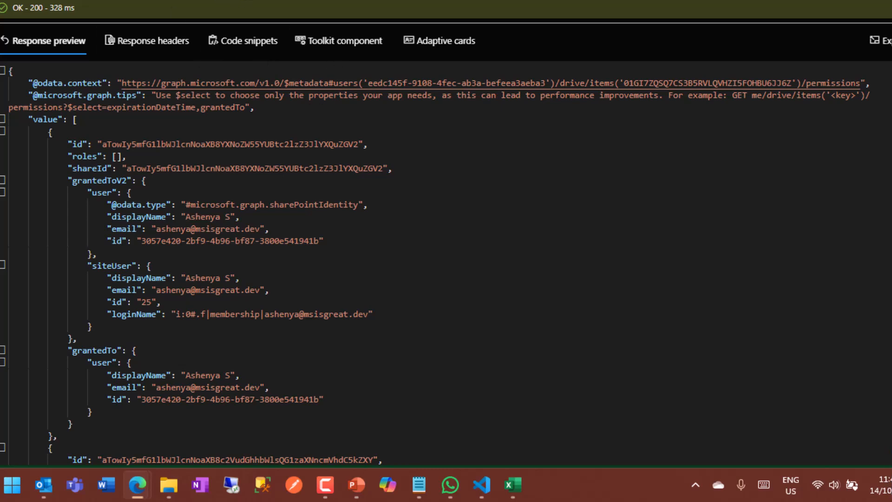
{"action": "scroll", "coordinate": [356, 148], "scroll_direction": "up", "scroll_amount": 2}
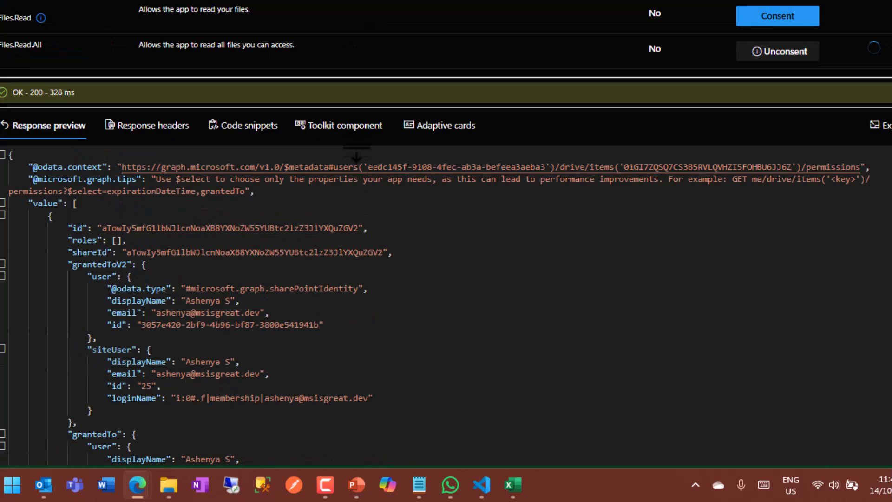
{"action": "left_click_drag", "start_coordinate": [357, 77], "coordinate": [357, 193]}
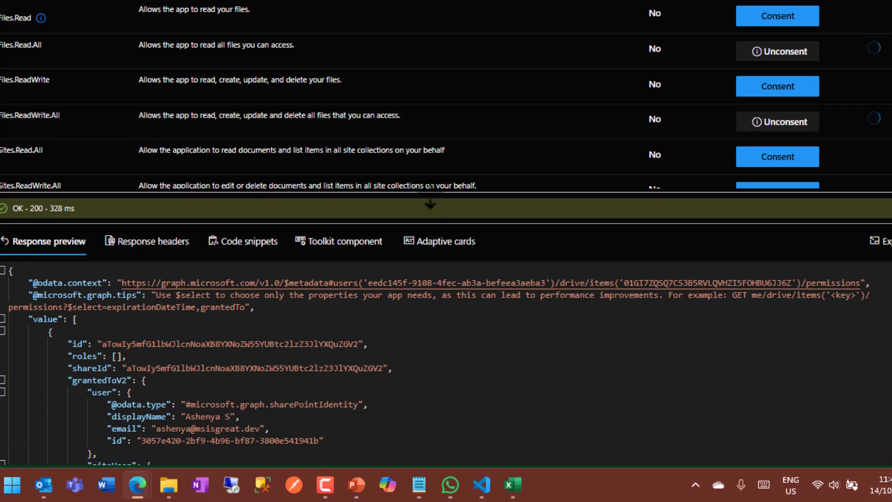
{"action": "left_click_drag", "start_coordinate": [430, 203], "coordinate": [422, 13]}
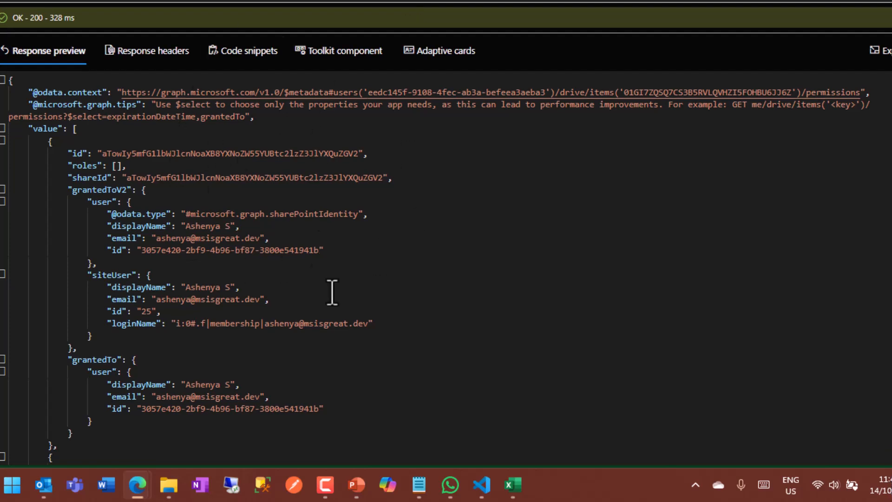
{"action": "scroll", "coordinate": [434, 225], "scroll_direction": "down", "scroll_amount": 3}
{"action": "scroll", "coordinate": [435, 225], "scroll_direction": "up", "scroll_amount": 2}
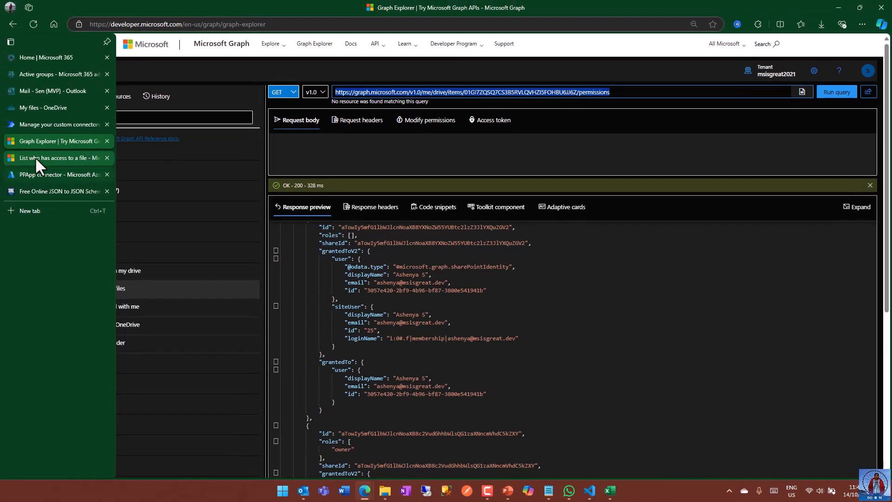
Return to Power Automate and paste the copied Graph permissions query as the sample request URL
{"action": "left_click", "coordinate": [3, 108]}
{"action": "left_click", "coordinate": [699, 166]}
{"action": "type", "text": "https://graph.microsoft.com/v1.0/me/drive/items/01GI7ZQSQ7CS3B5RVLQVHZI5FOHBU6JJ6Z/permissions"}
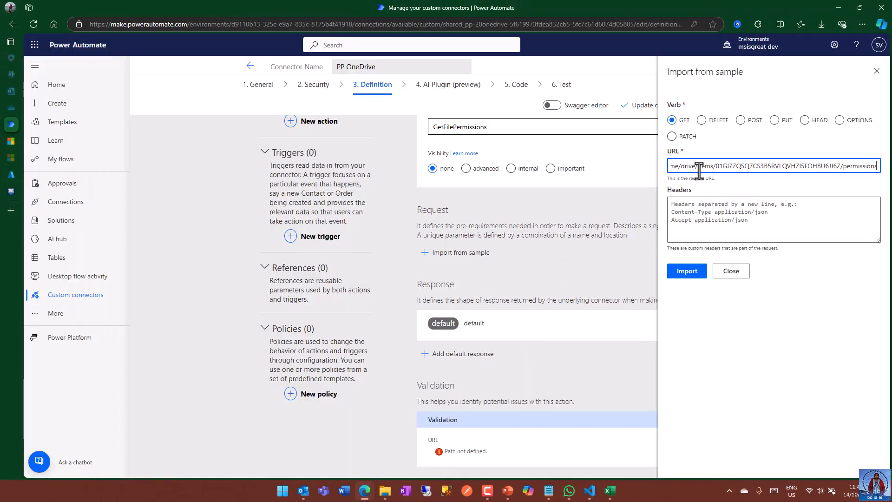
Replace the drive item ID in the sample request URL with the {FileId} path parameter
{"action": "left_click_drag", "start_coordinate": [716, 167], "coordinate": [840, 167]}
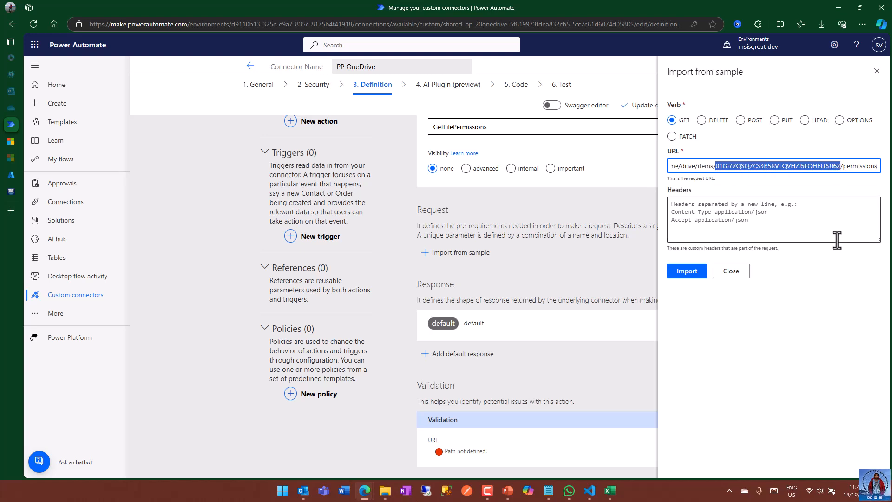
{"action": "key", "text": "BackSpace"}
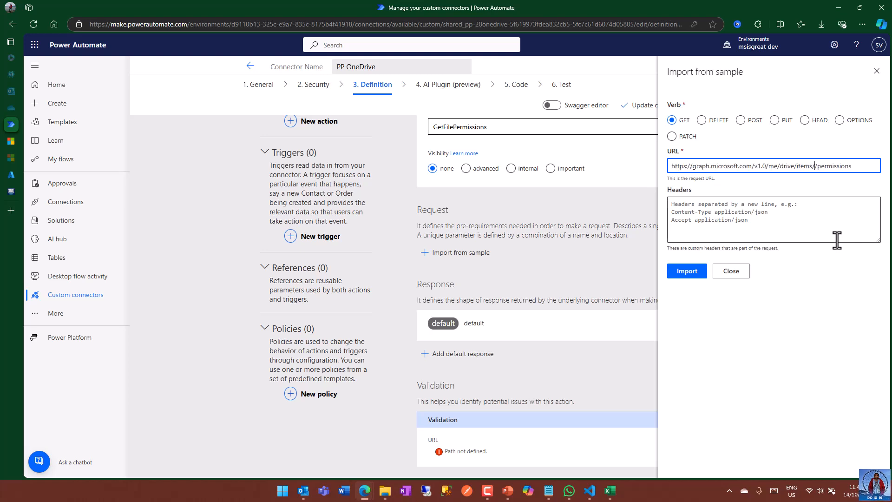
{"action": "type", "text": "{}"}
{"action": "key", "text": "Left"}
{"action": "type", "text": "FileId"}
{"action": "left_click_drag", "start_coordinate": [815, 165], "coordinate": [831, 166]}
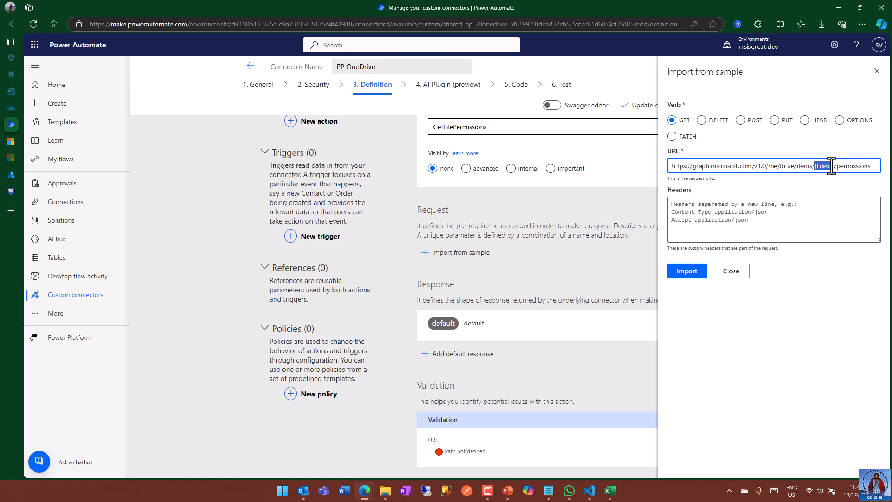
Import the sample request without custom headers and review the action's request and response sections
{"action": "left_click", "coordinate": [741, 227]}
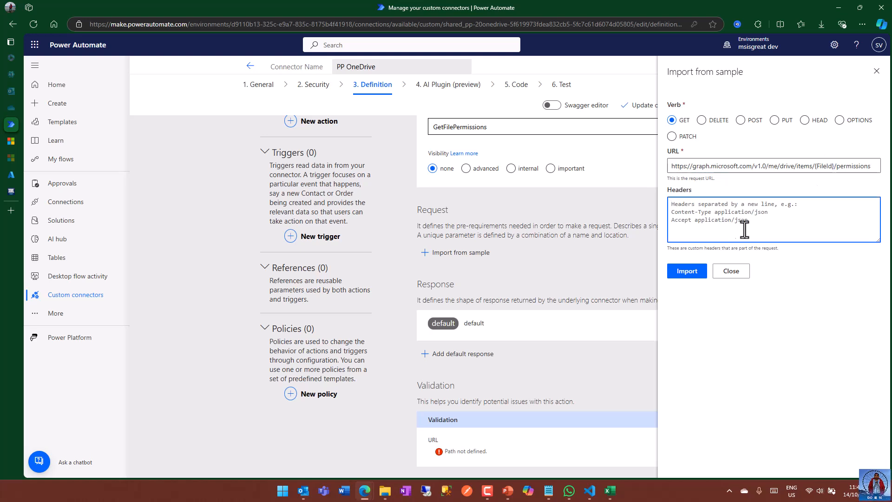
{"action": "left_click", "coordinate": [687, 271]}
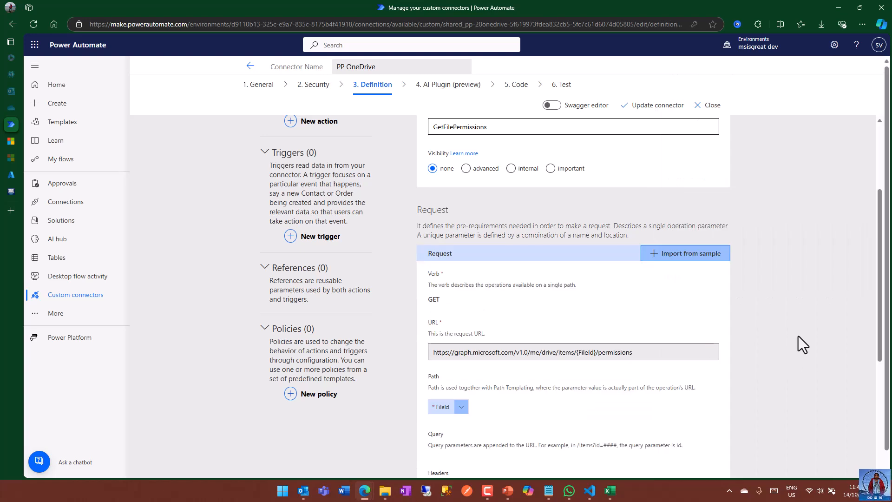
{"action": "scroll", "coordinate": [798, 335], "scroll_direction": "down", "scroll_amount": 4}
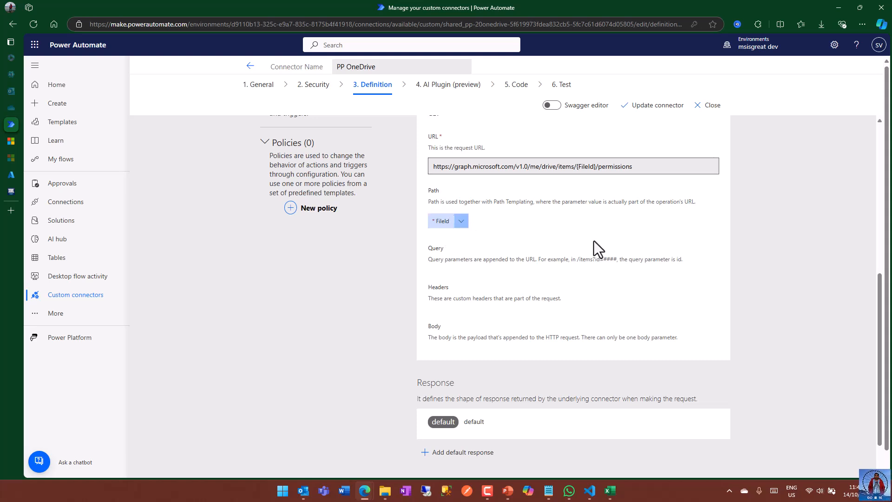
Open the default response of the GetFilePermissions action for editing
{"action": "scroll", "coordinate": [593, 240], "scroll_direction": "down", "scroll_amount": 2}
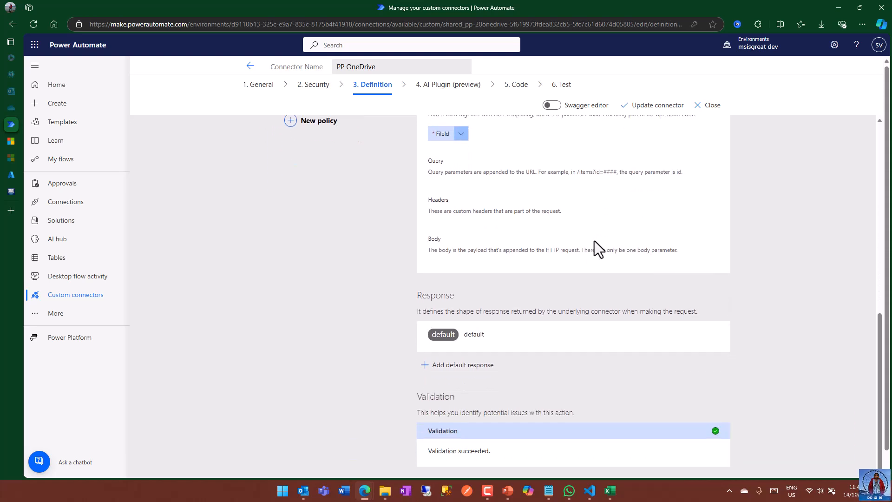
{"action": "left_click", "coordinate": [441, 335]}
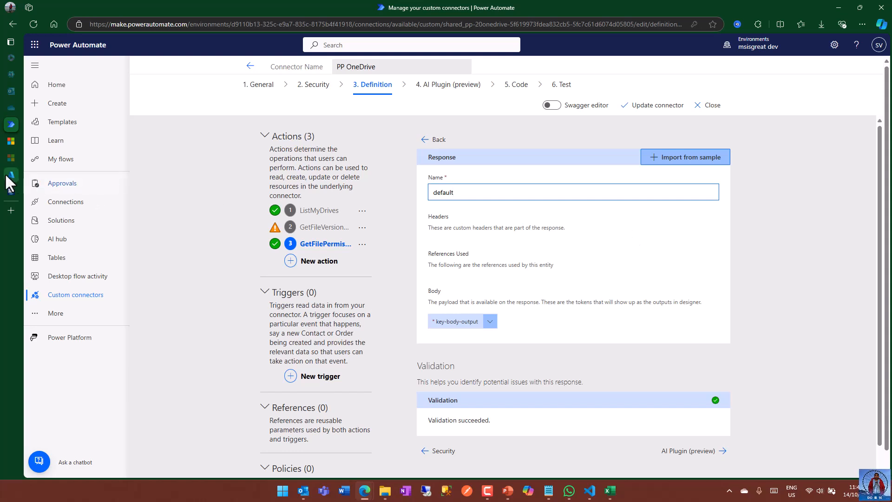
Switch to Graph Explorer and examine the first permission entry's id, roles, shareId and grantedToV2 block in the response
{"action": "left_click", "coordinate": [26, 141]}
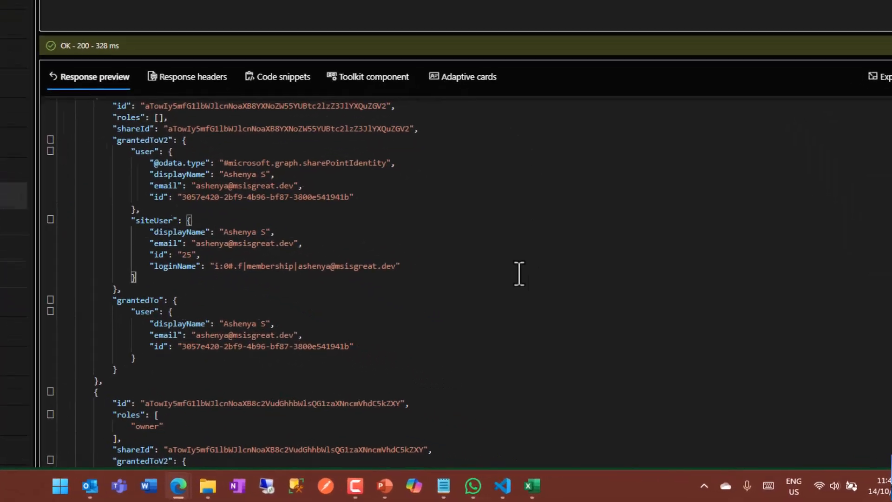
{"action": "scroll", "coordinate": [576, 320], "scroll_direction": "up", "scroll_amount": 2}
{"action": "scroll", "coordinate": [495, 250], "scroll_direction": "down", "scroll_amount": 1}
{"action": "scroll", "coordinate": [195, 211], "scroll_direction": "up", "scroll_amount": 1}
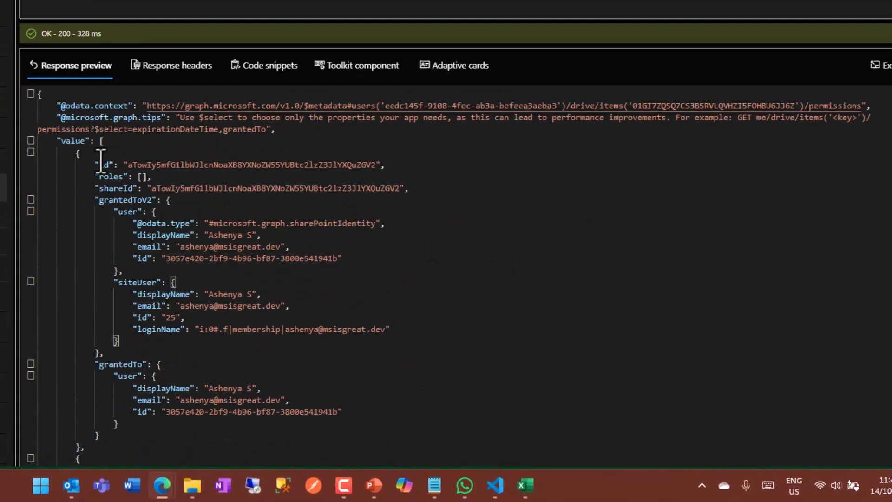
{"action": "left_click_drag", "start_coordinate": [95, 164], "coordinate": [179, 183]}
{"action": "left_click", "coordinate": [178, 199]}
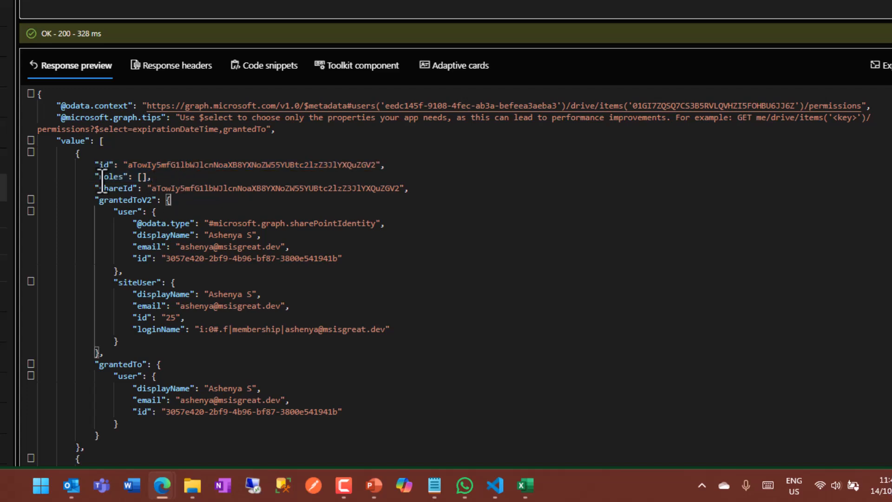
{"action": "left_click_drag", "start_coordinate": [92, 203], "coordinate": [203, 353]}
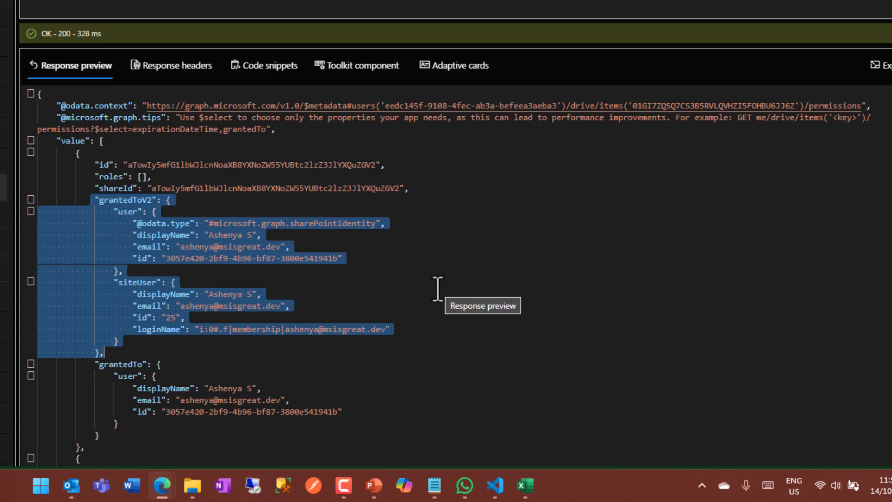
{"action": "left_click", "coordinate": [418, 258]}
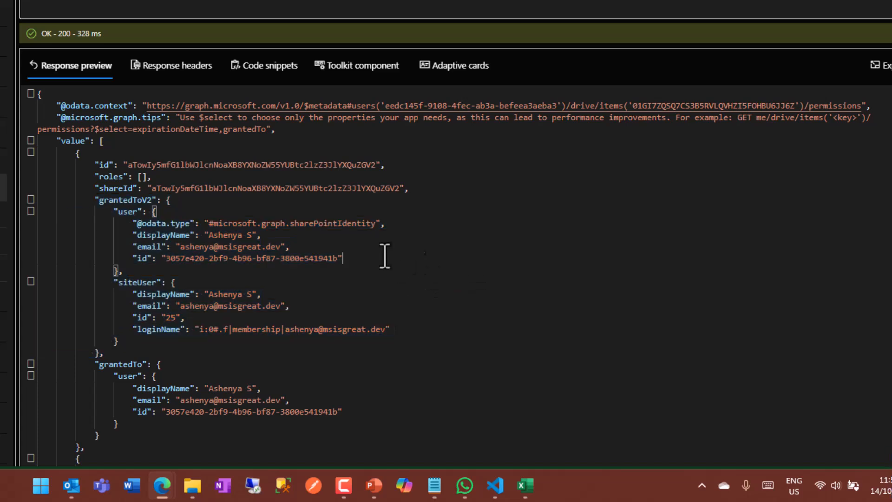
{"action": "left_click_drag", "start_coordinate": [81, 204], "coordinate": [185, 355]}
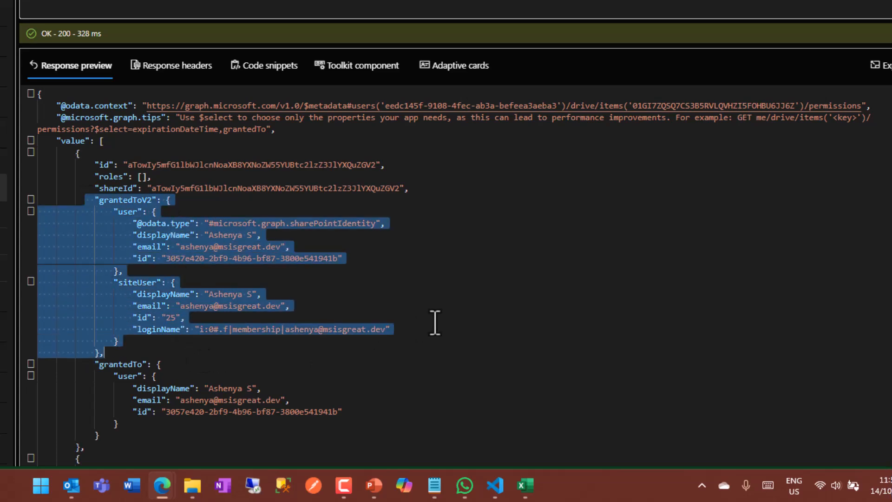
Examine the permission entry with the owner role and compare it with the entry above it
{"action": "scroll", "coordinate": [434, 322], "scroll_direction": "down", "scroll_amount": 5}
{"action": "scroll", "coordinate": [491, 302], "scroll_direction": "down", "scroll_amount": 3}
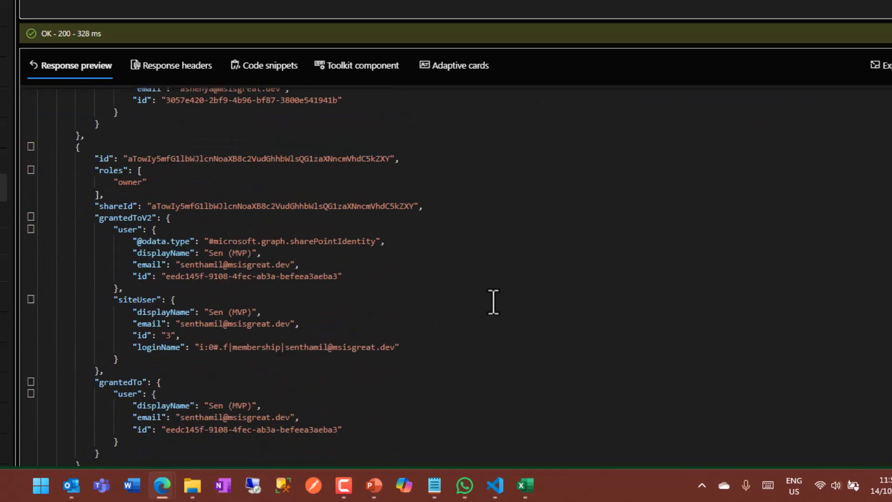
{"action": "left_click_drag", "start_coordinate": [72, 112], "coordinate": [174, 432]}
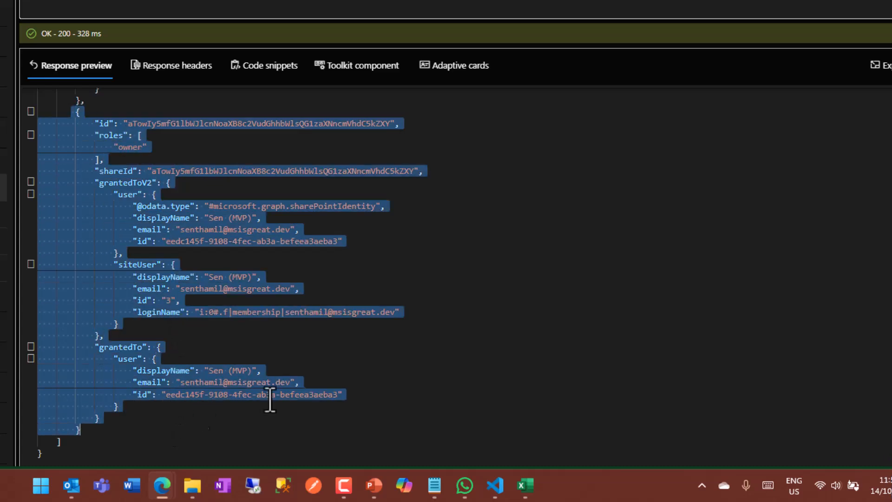
{"action": "left_click", "coordinate": [415, 243]}
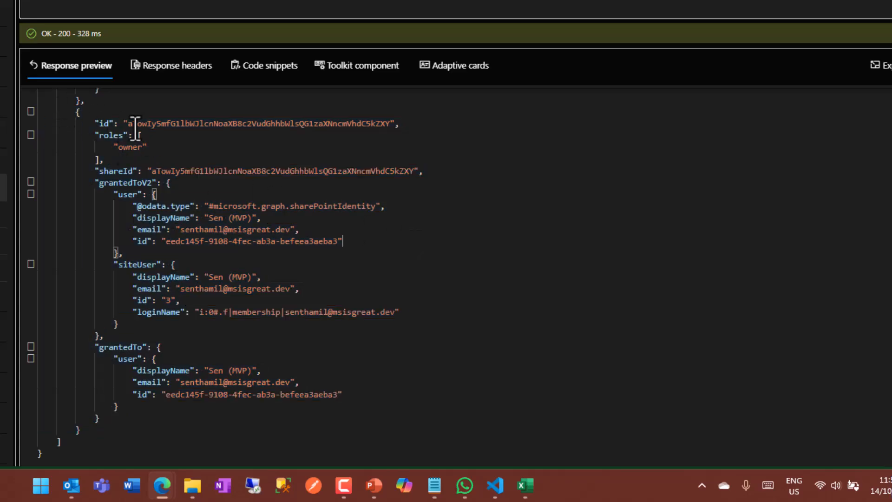
{"action": "scroll", "coordinate": [492, 229], "scroll_direction": "up", "scroll_amount": 4}
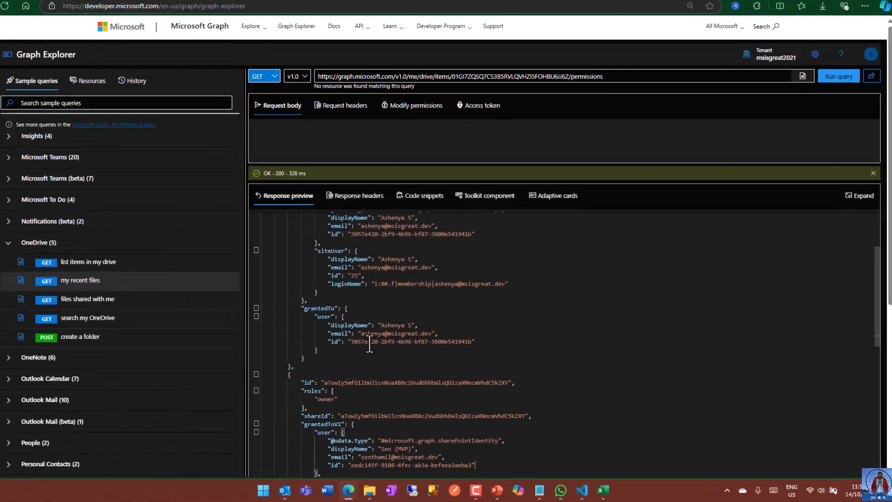
{"action": "scroll", "coordinate": [497, 323], "scroll_direction": "up", "scroll_amount": 1}
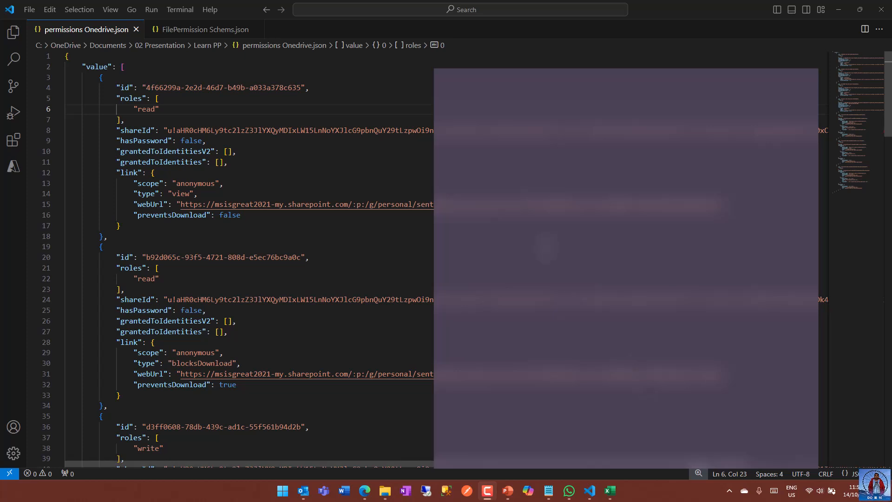
Look over the opening entries of the permissions Onedrive.json sample in Visual Studio Code
{"action": "left_click", "coordinate": [342, 174]}
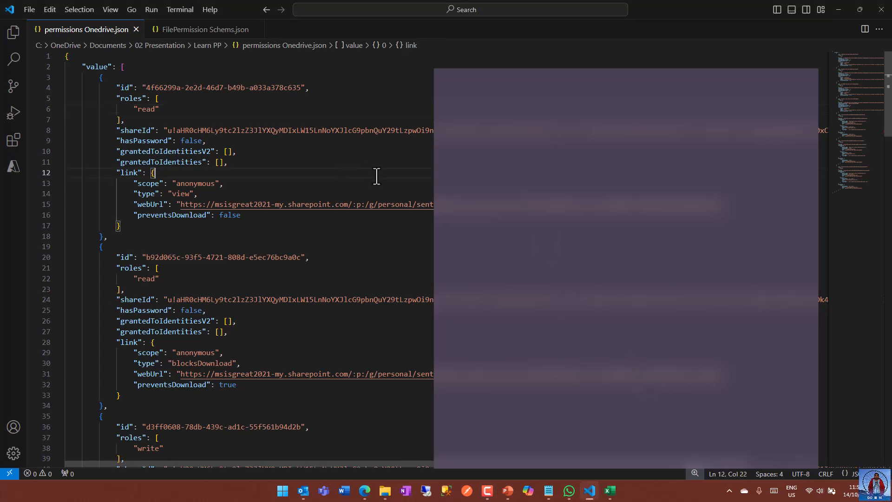
{"action": "scroll", "coordinate": [354, 159], "scroll_direction": "down", "scroll_amount": 6}
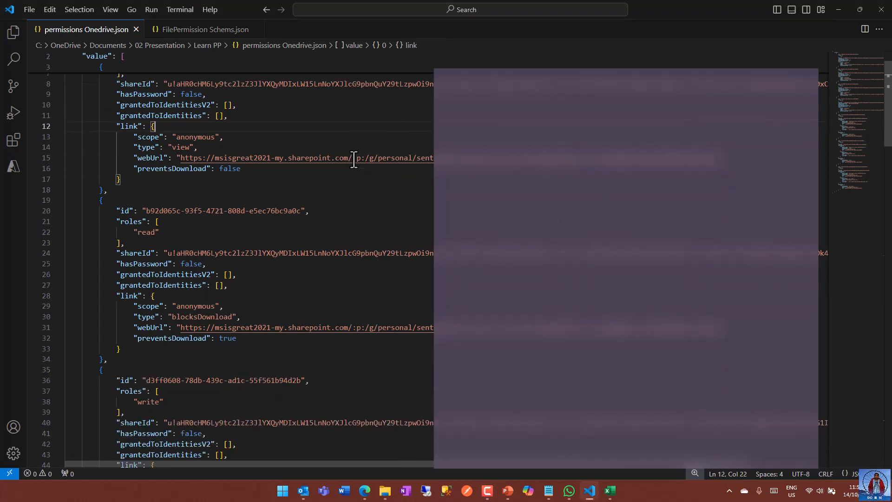
{"action": "scroll", "coordinate": [353, 159], "scroll_direction": "up", "scroll_amount": 6}
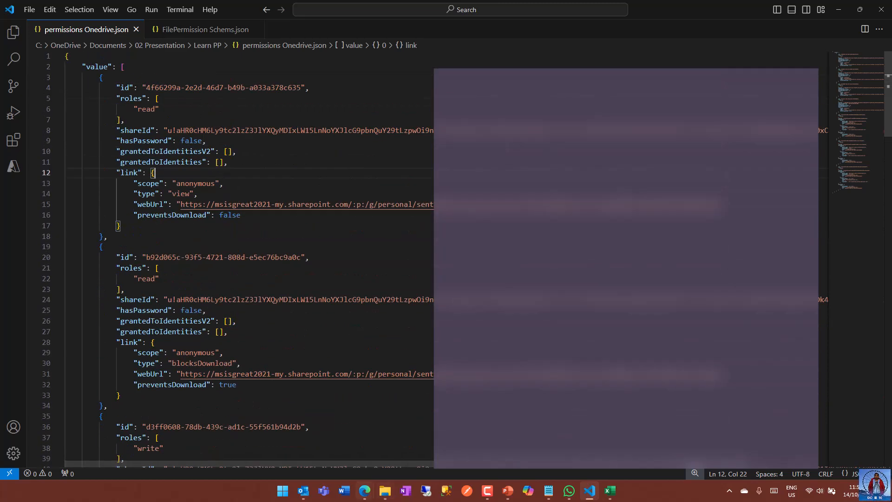
Switch to OneDrive, open the PA folder and show the Manage Access details of Solution Overview.pptx
{"action": "mouse_move", "coordinate": [364, 491]}
{"action": "left_click", "coordinate": [344, 456]}
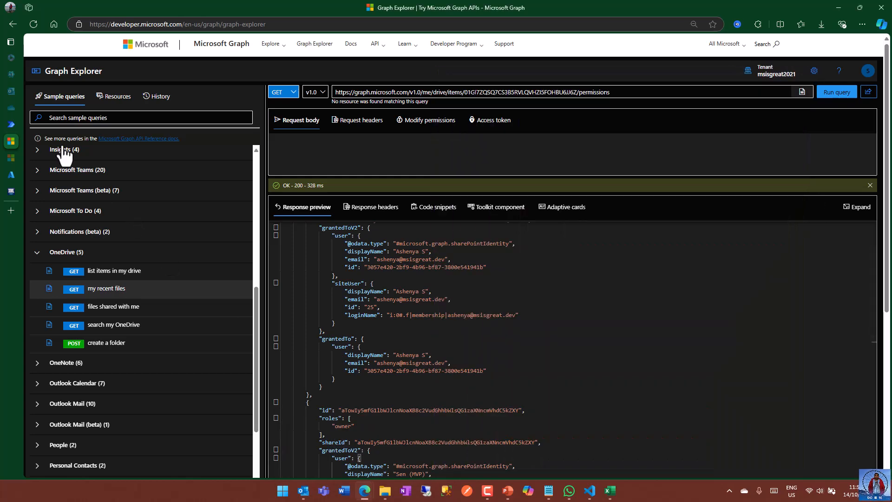
{"action": "left_click", "coordinate": [11, 107]}
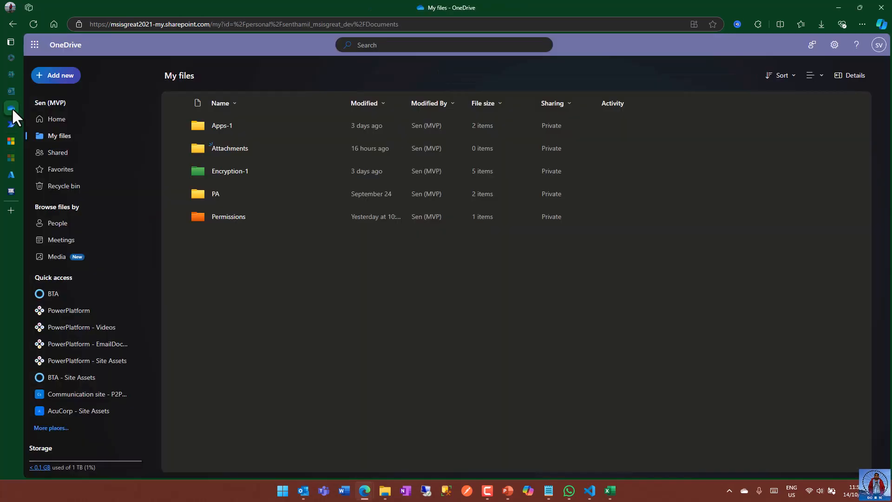
{"action": "left_click", "coordinate": [216, 195]}
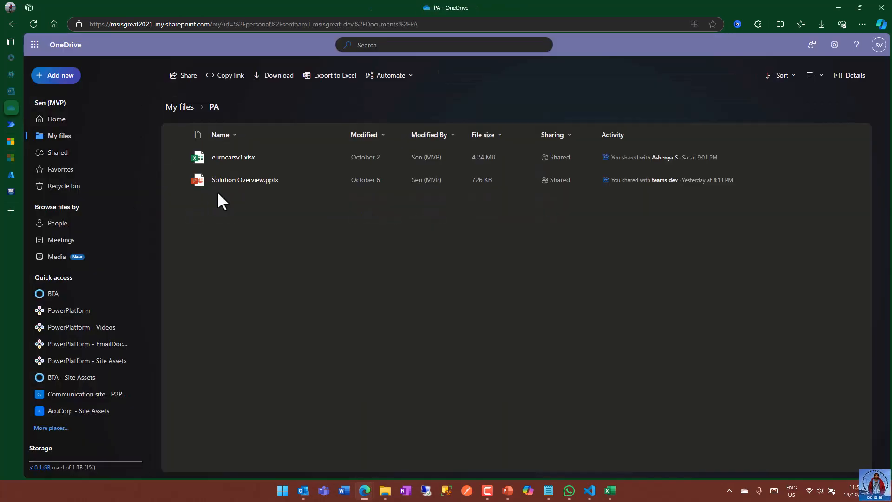
{"action": "left_click", "coordinate": [178, 180]}
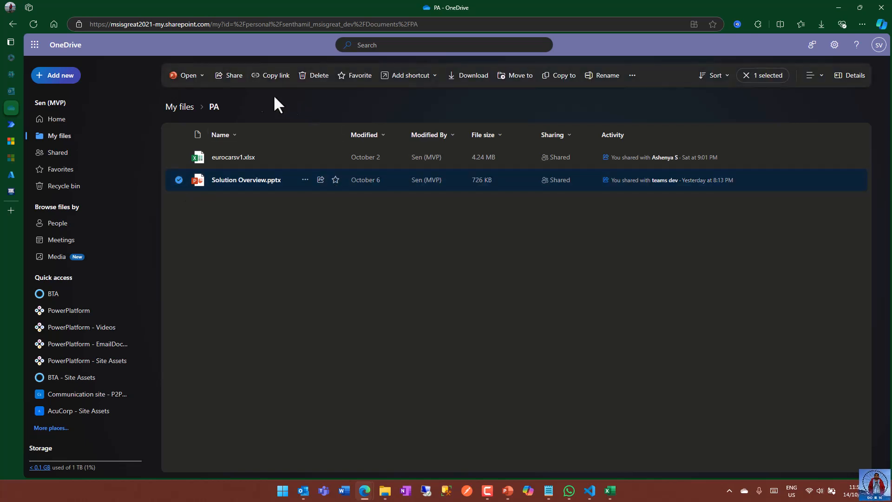
{"action": "left_click", "coordinate": [229, 82]}
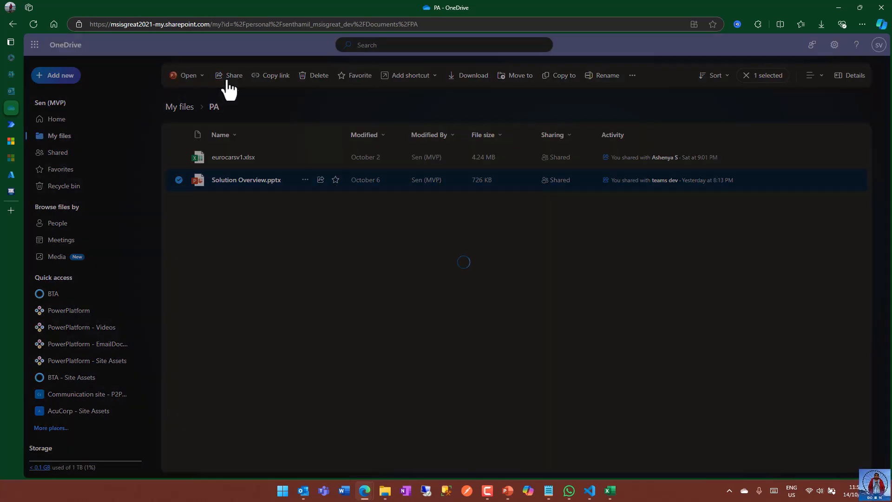
{"action": "left_click", "coordinate": [373, 316]}
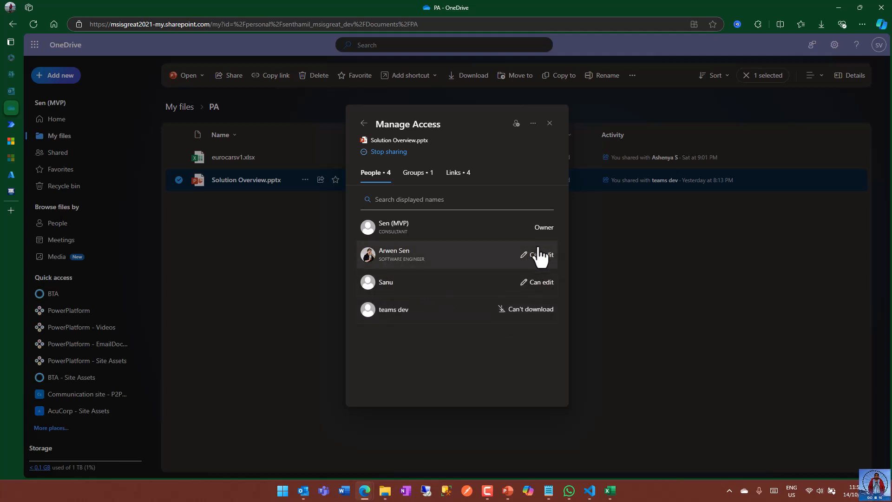
Review the groups and sharing links that have access to Solution Overview.pptx, then close the access details
{"action": "left_click", "coordinate": [412, 174]}
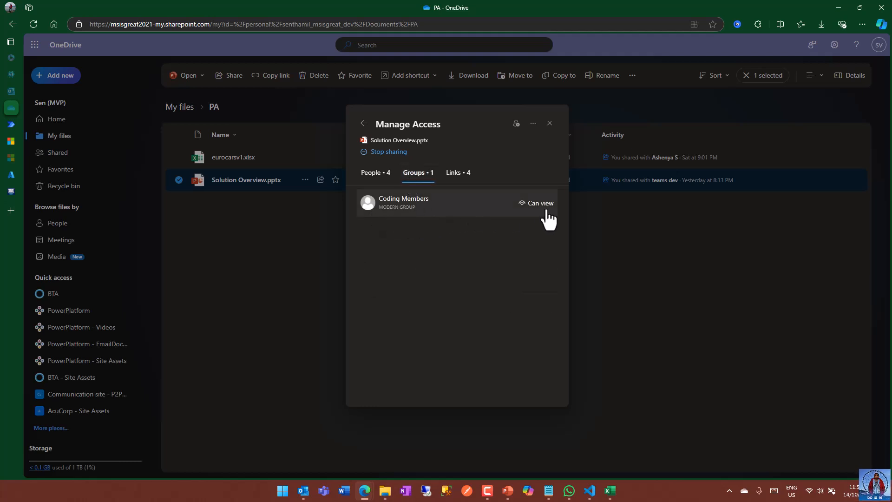
{"action": "left_click", "coordinate": [455, 181]}
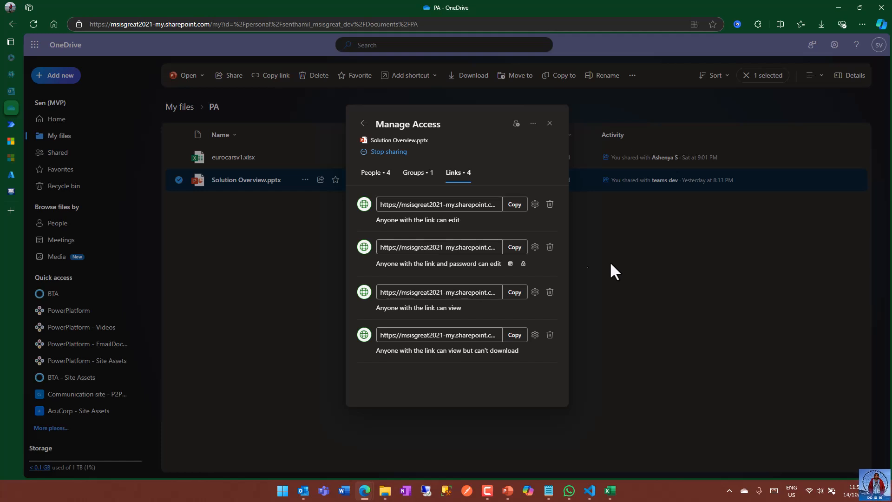
{"action": "left_click", "coordinate": [549, 123]}
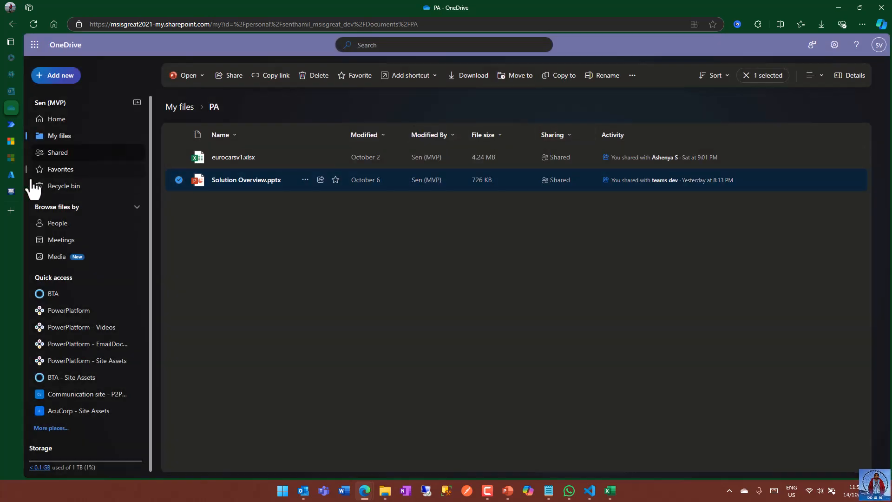
Switch to Visual Studio Code and examine the first permission entry in permissions Onedrive.json, from its id to its link block
{"action": "mouse_move", "coordinate": [16, 164]}
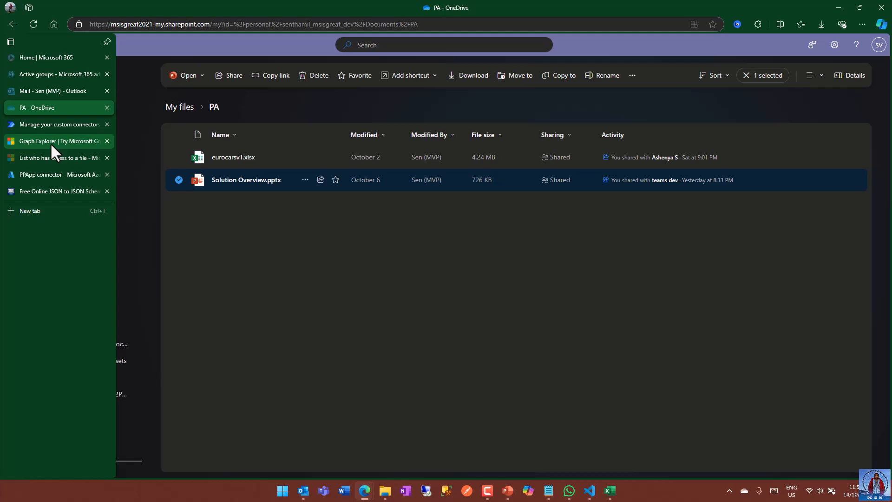
{"action": "mouse_move", "coordinate": [374, 495]}
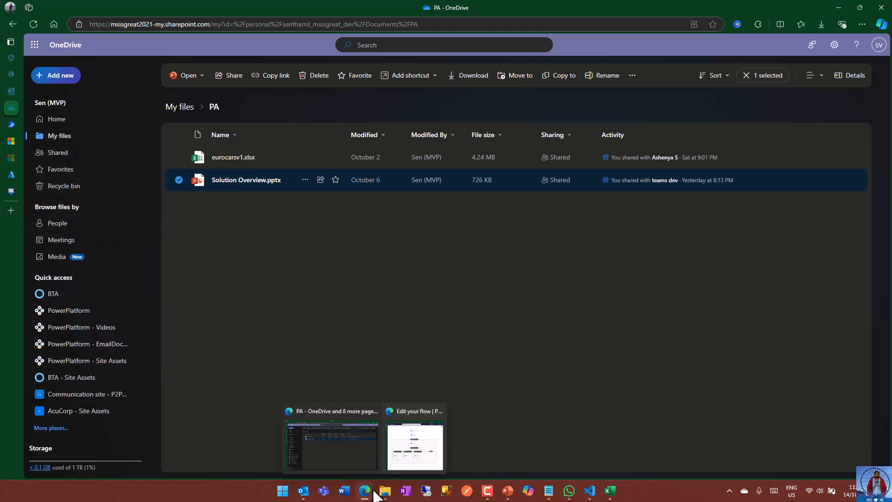
{"action": "left_click", "coordinate": [590, 490]}
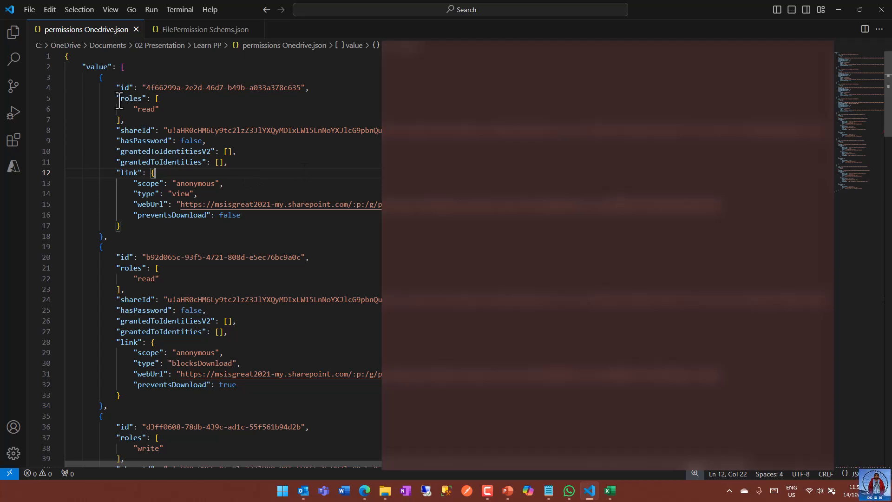
{"action": "scroll", "coordinate": [244, 167], "scroll_direction": "down", "scroll_amount": 1}
{"action": "scroll", "coordinate": [244, 166], "scroll_direction": "up", "scroll_amount": 1}
{"action": "left_click_drag", "start_coordinate": [112, 87], "coordinate": [168, 225]}
{"action": "left_click", "coordinate": [237, 236]}
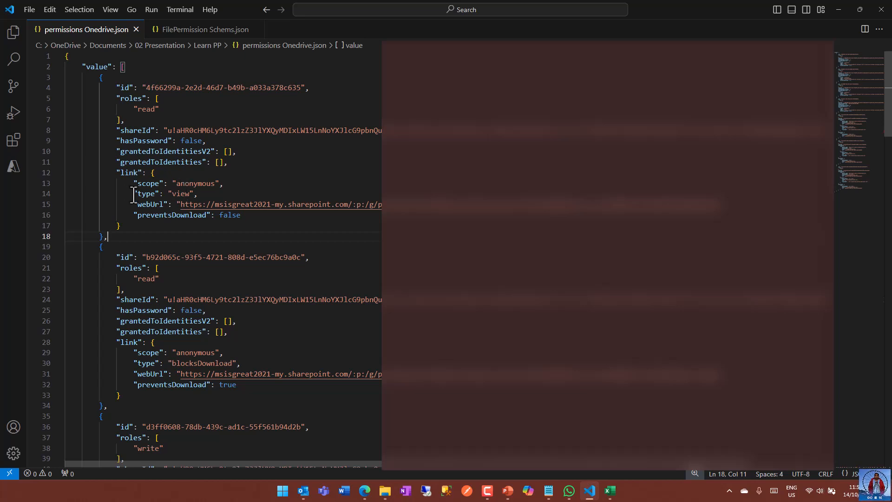
Examine the type, roles, hasPassword and link properties of the blocksDownload permission entry
{"action": "scroll", "coordinate": [197, 200], "scroll_direction": "down", "scroll_amount": 6}
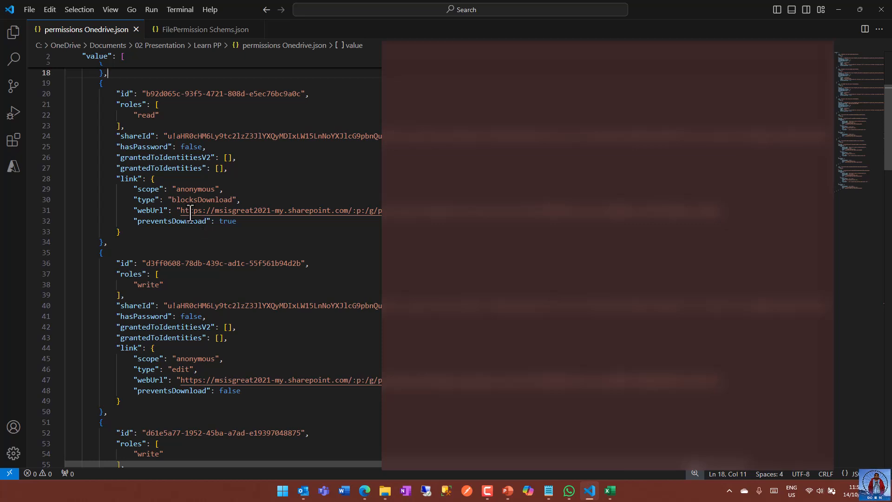
{"action": "left_click_drag", "start_coordinate": [167, 201], "coordinate": [261, 202]}
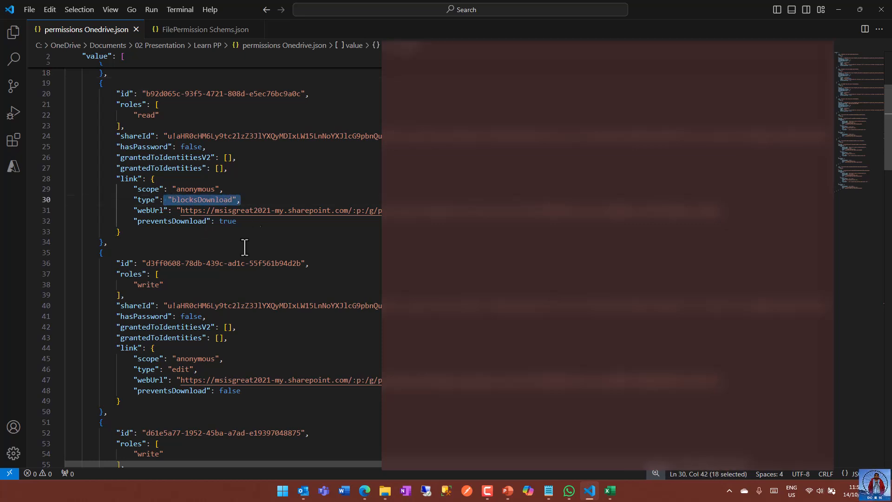
{"action": "left_click_drag", "start_coordinate": [133, 115], "coordinate": [194, 115]}
{"action": "left_click", "coordinate": [204, 125]}
{"action": "left_click_drag", "start_coordinate": [114, 104], "coordinate": [146, 104]}
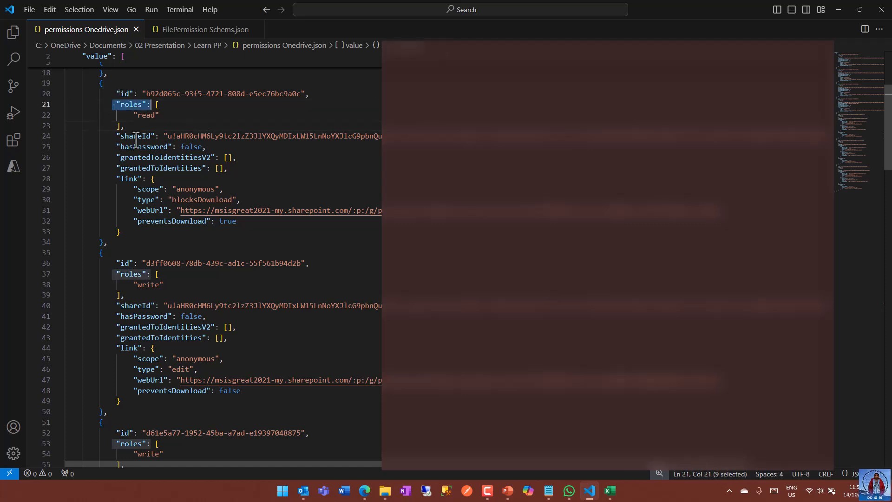
{"action": "left_click_drag", "start_coordinate": [116, 146], "coordinate": [188, 148]}
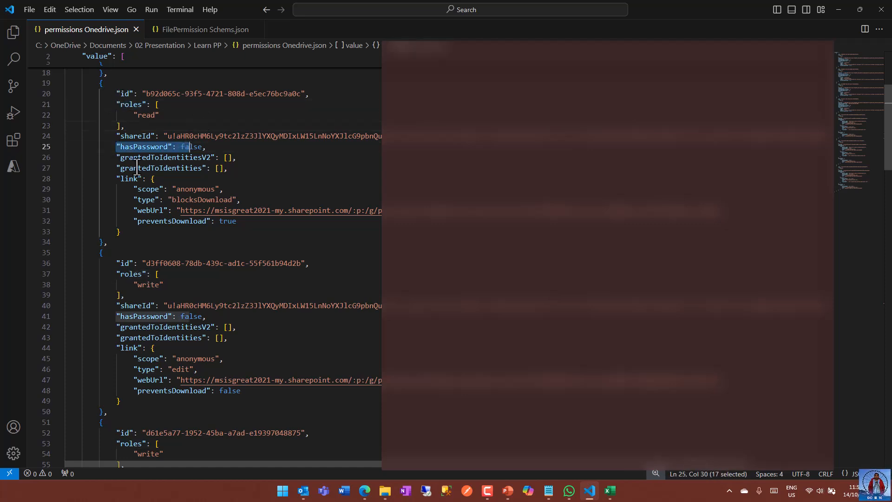
{"action": "left_click_drag", "start_coordinate": [114, 179], "coordinate": [156, 230]}
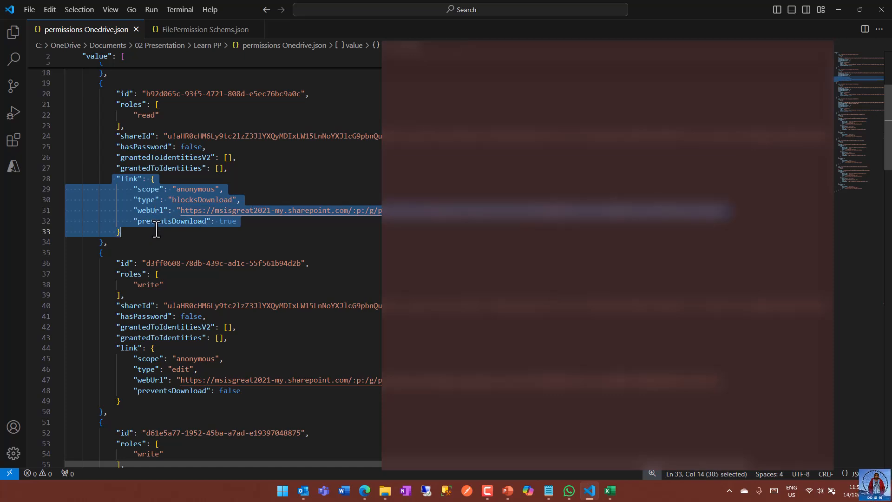
{"action": "scroll", "coordinate": [254, 262], "scroll_direction": "down", "scroll_amount": 3}
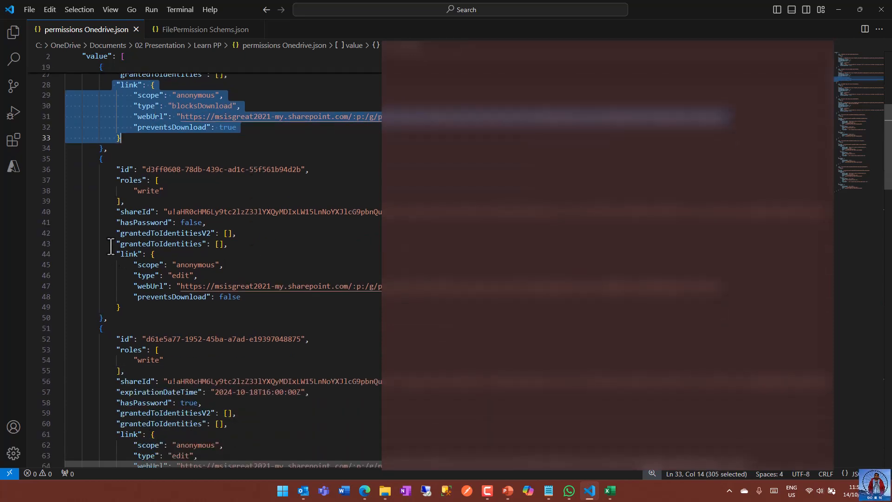
Examine the scope, type and preventsDownload properties in the link block of the third permission entry
{"action": "left_click_drag", "start_coordinate": [113, 251], "coordinate": [194, 265]}
{"action": "left_click", "coordinate": [212, 275]}
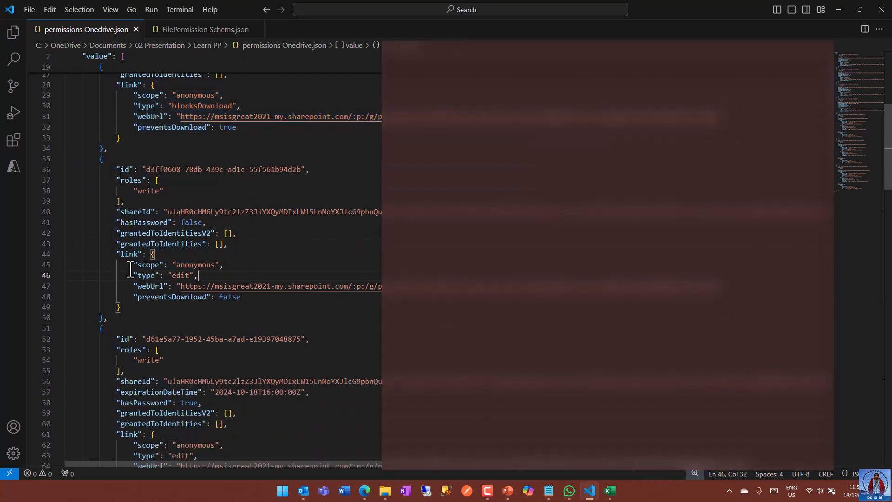
{"action": "left_click_drag", "start_coordinate": [130, 266], "coordinate": [209, 265]}
{"action": "scroll", "coordinate": [291, 298], "scroll_direction": "down", "scroll_amount": 2}
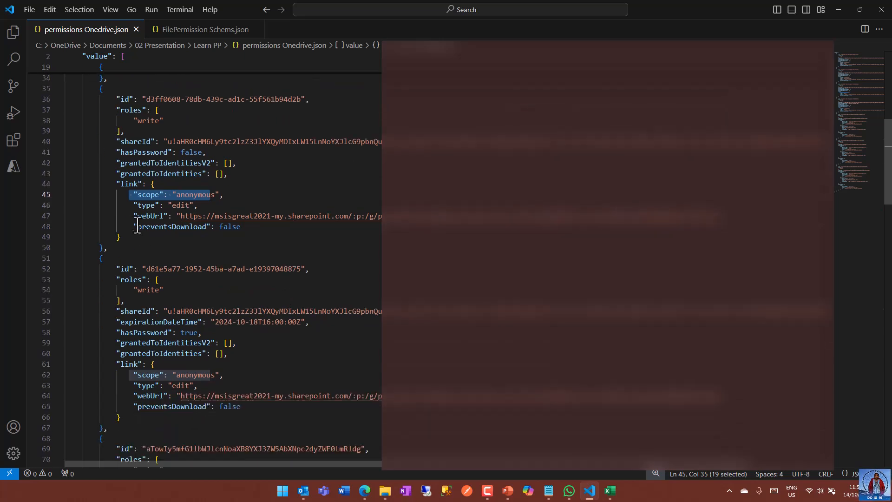
{"action": "left_click_drag", "start_coordinate": [131, 226], "coordinate": [241, 227]}
{"action": "scroll", "coordinate": [253, 282], "scroll_direction": "down", "scroll_amount": 3}
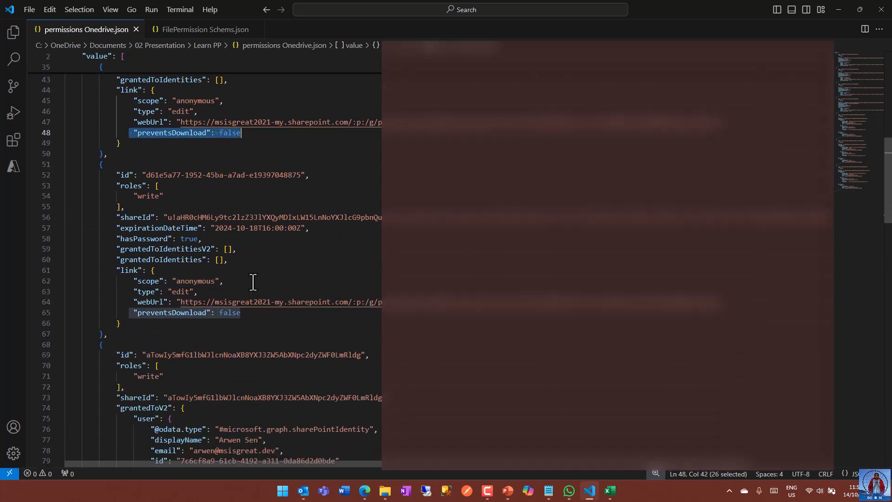
Examine the roles, expirationDateTime, hasPassword and link properties of the fourth permission entry
{"action": "left_click", "coordinate": [189, 184]}
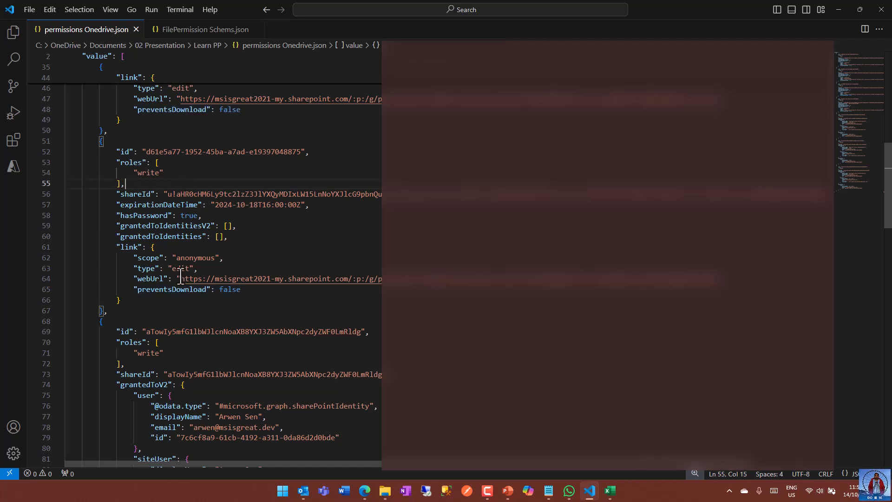
{"action": "scroll", "coordinate": [181, 273], "scroll_direction": "down", "scroll_amount": 3}
{"action": "left_click_drag", "start_coordinate": [115, 122], "coordinate": [181, 188]}
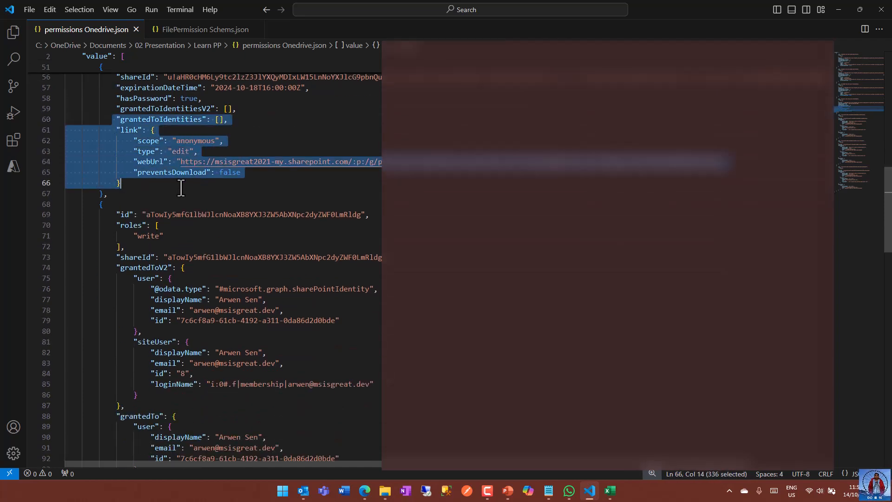
{"action": "left_click", "coordinate": [225, 229]}
Examine the grantedToV2 block of the fifth permission entry, including its user and siteUser objects
{"action": "scroll", "coordinate": [260, 236], "scroll_direction": "down", "scroll_amount": 3}
{"action": "scroll", "coordinate": [262, 238], "scroll_direction": "down", "scroll_amount": 1}
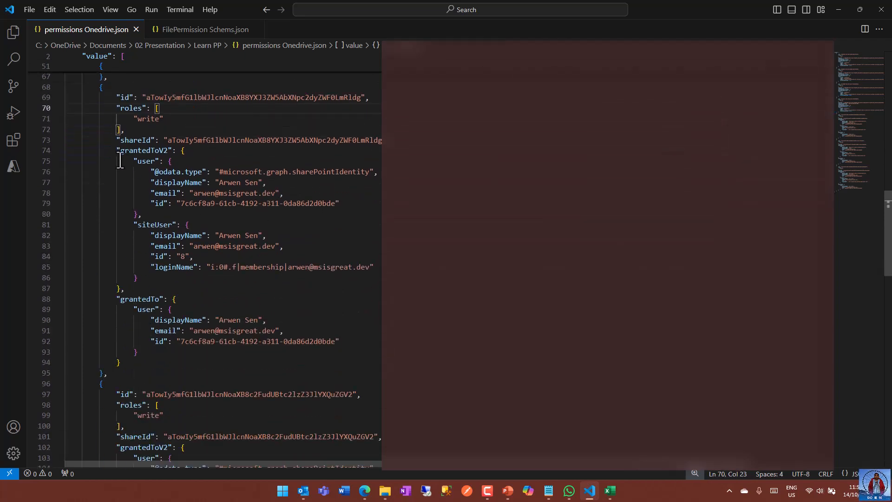
{"action": "left_click_drag", "start_coordinate": [110, 150], "coordinate": [202, 280]}
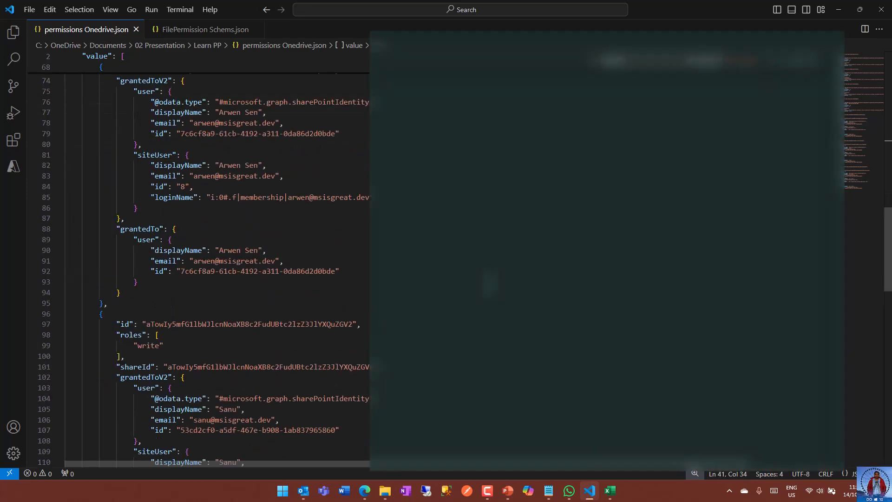
{"action": "scroll", "coordinate": [490, 284], "scroll_direction": "up", "scroll_amount": 4}
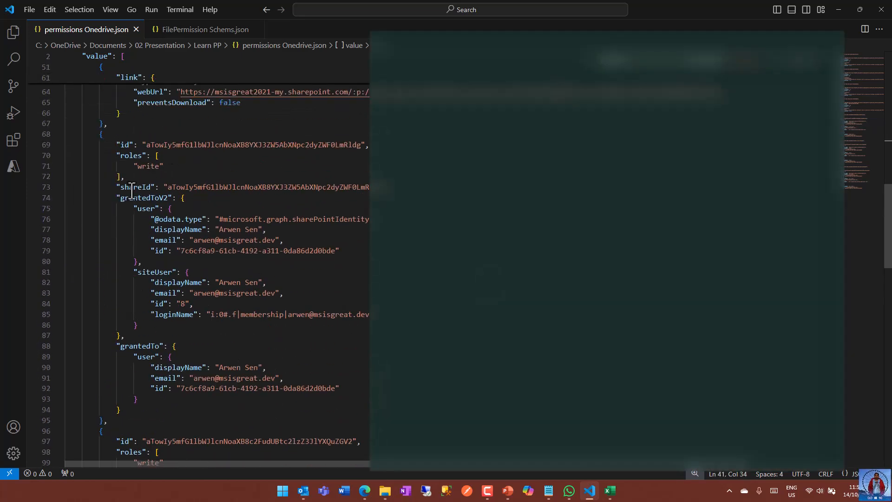
{"action": "double_click", "coordinate": [144, 210]}
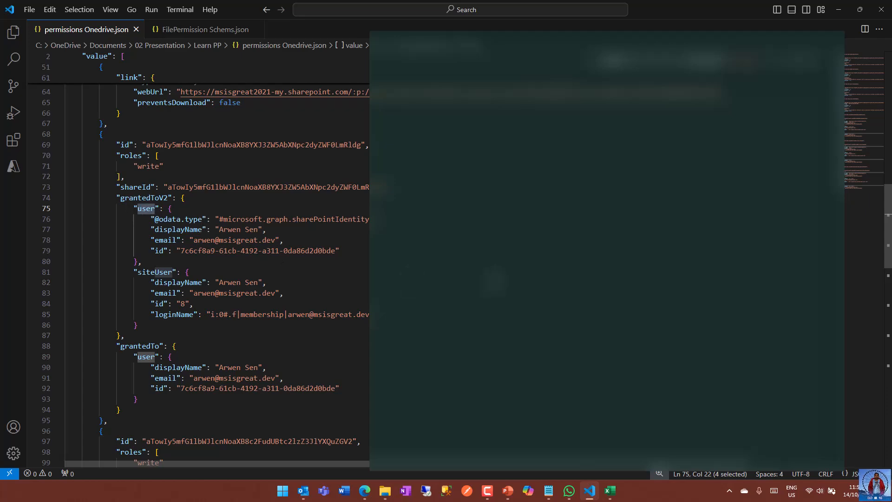
{"action": "left_click", "coordinate": [493, 283]}
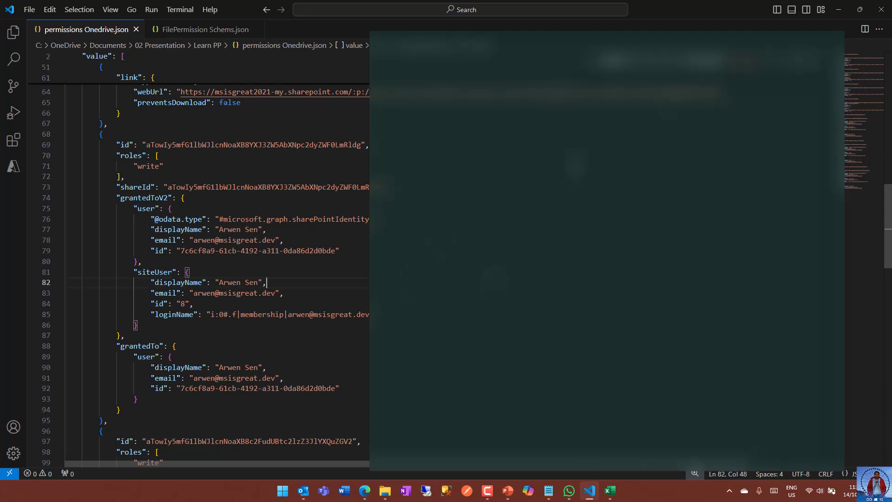
Switch to Edge, show the PPApp connector's Authentication page in Azure, and return to the default response of GetFilePermissions in the PP OneDrive connector
{"action": "left_click", "coordinate": [839, 9]}
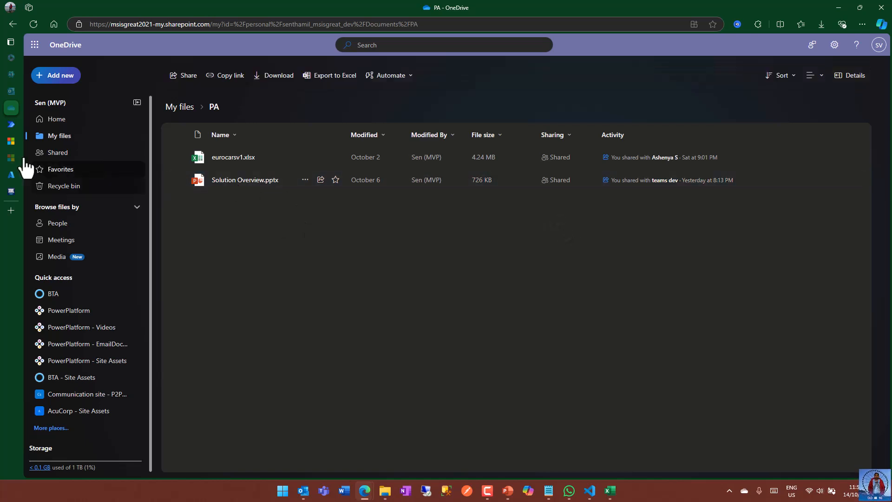
{"action": "mouse_move", "coordinate": [16, 129]}
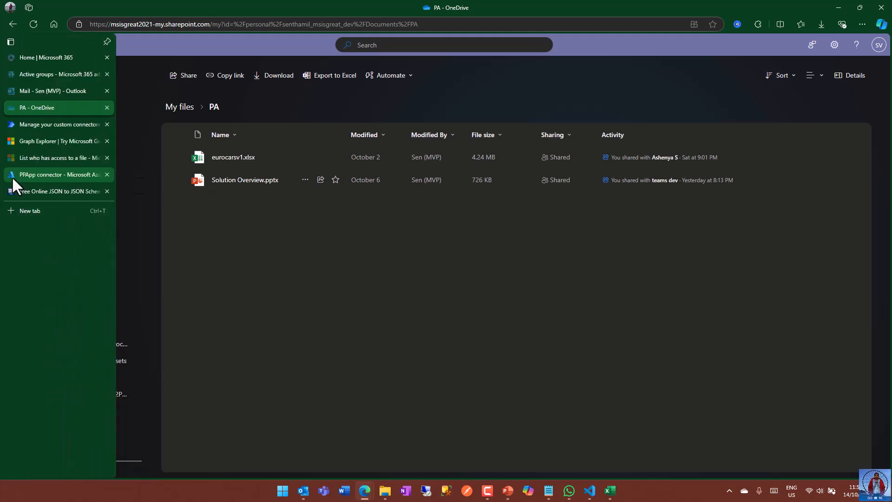
{"action": "left_click", "coordinate": [32, 176]}
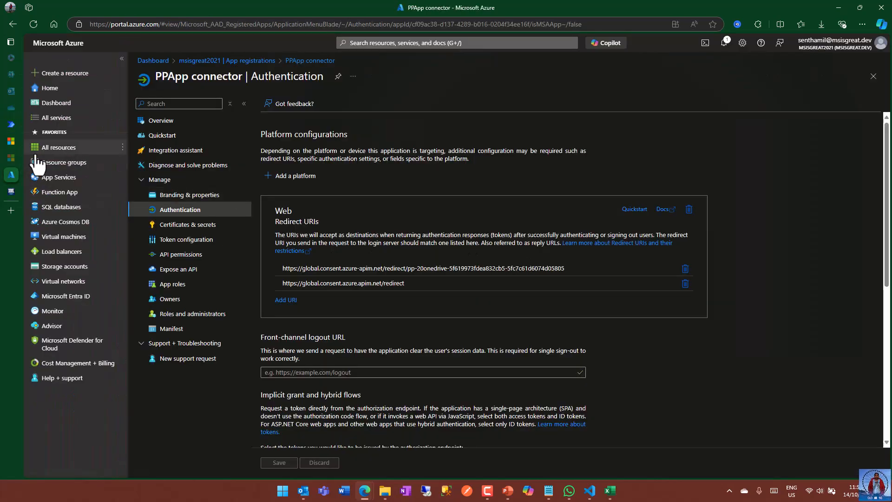
{"action": "left_click", "coordinate": [13, 123]}
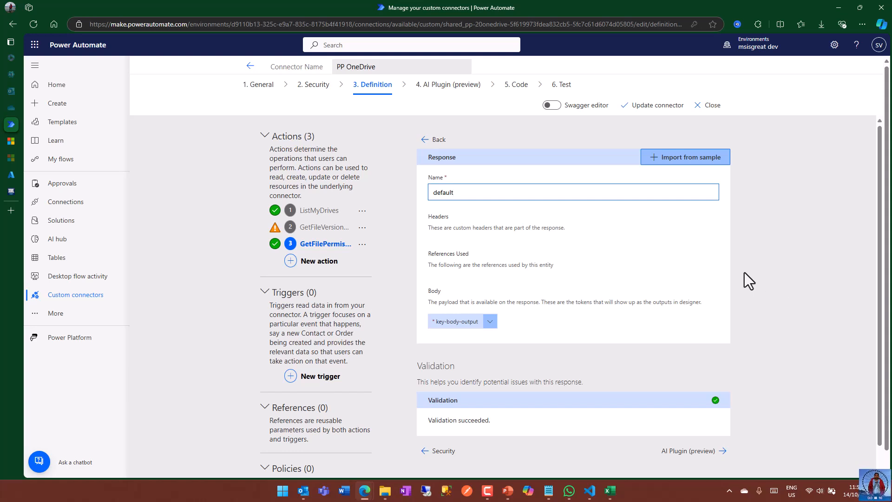
{"action": "scroll", "coordinate": [744, 272], "scroll_direction": "down", "scroll_amount": 1}
{"action": "scroll", "coordinate": [744, 272], "scroll_direction": "up", "scroll_amount": 1}
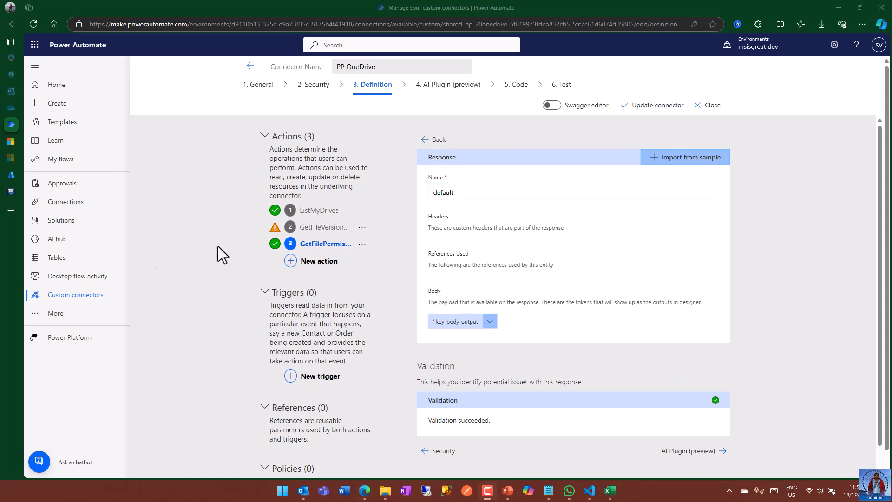
Open Graph Explorer and review the response of the file permissions query
{"action": "mouse_move", "coordinate": [12, 188]}
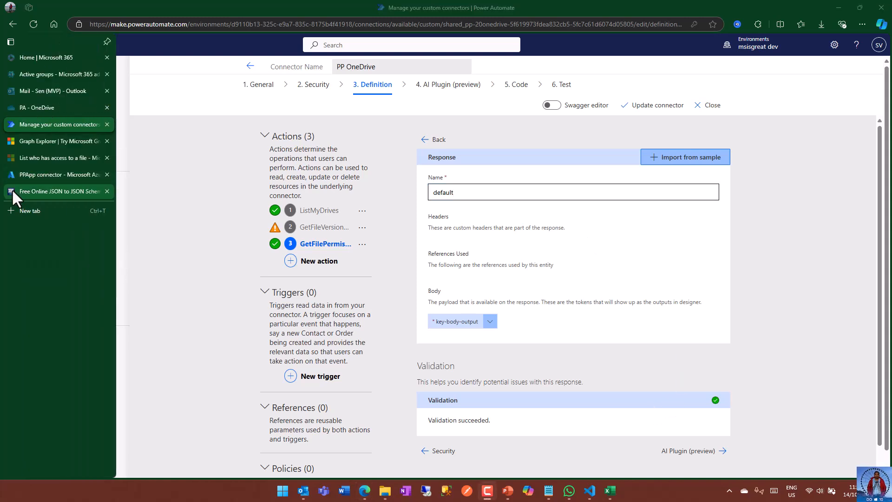
{"action": "left_click", "coordinate": [44, 141]}
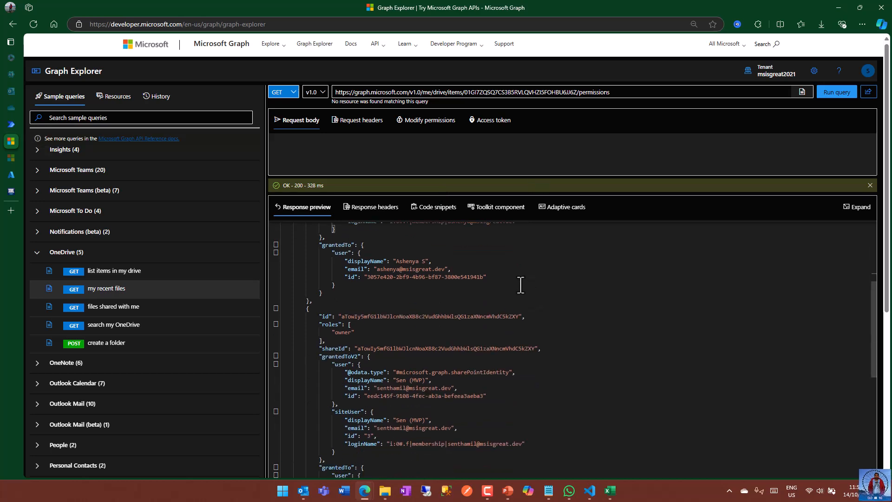
{"action": "scroll", "coordinate": [520, 285], "scroll_direction": "down", "scroll_amount": 5}
Open the online JSON to JSON Schema converter and review the sample permissions document and its inferred schema
{"action": "left_click", "coordinate": [10, 190]}
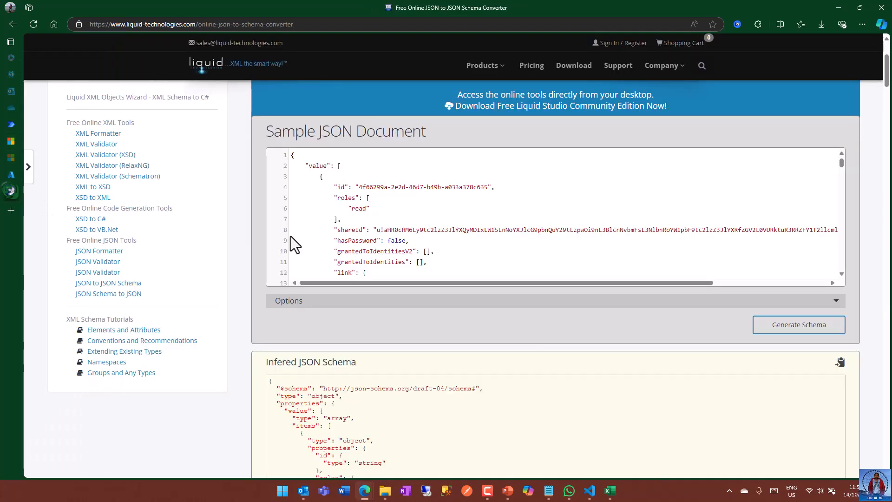
{"action": "left_click", "coordinate": [534, 229]}
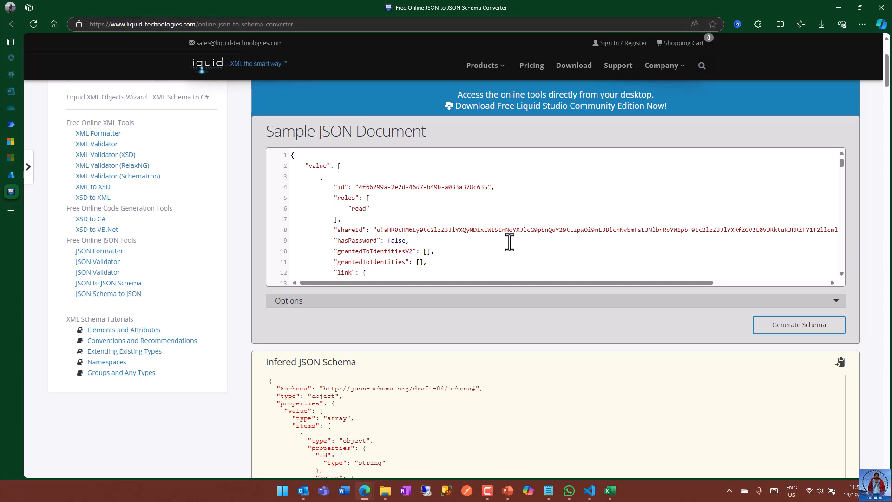
{"action": "scroll", "coordinate": [511, 235], "scroll_direction": "down", "scroll_amount": 7}
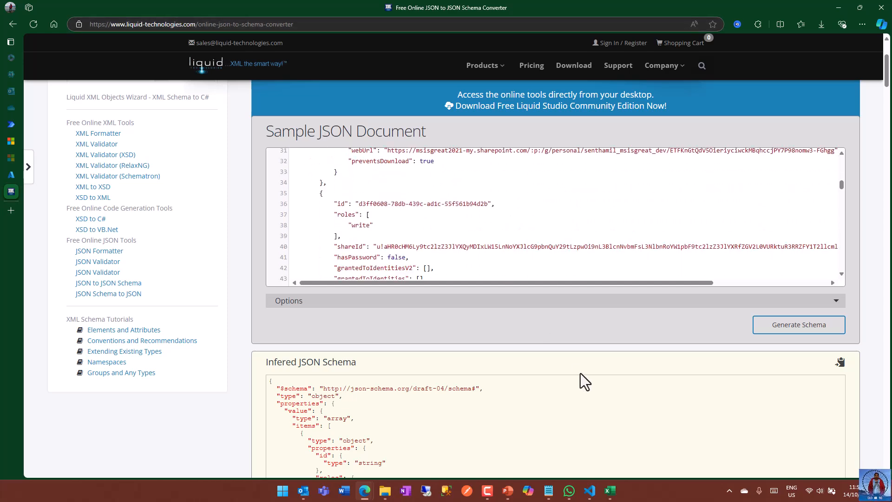
{"action": "scroll", "coordinate": [581, 374], "scroll_direction": "down", "scroll_amount": 7}
{"action": "scroll", "coordinate": [508, 324], "scroll_direction": "down", "scroll_amount": 7}
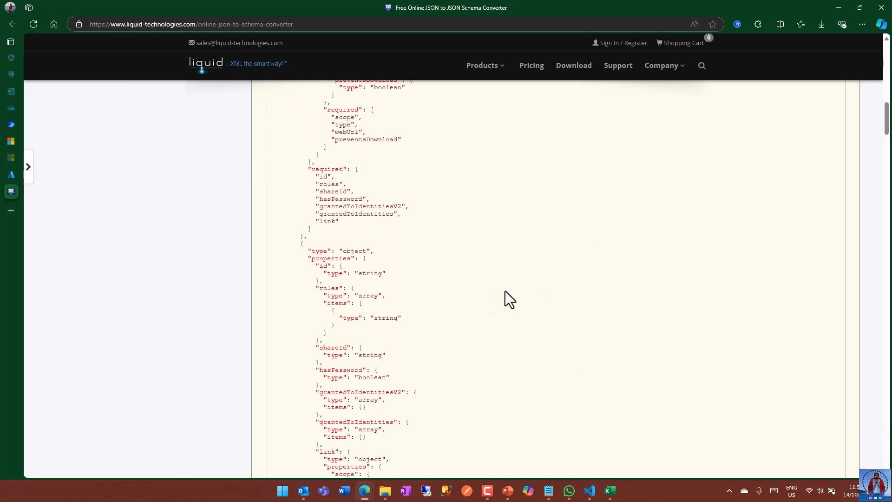
{"action": "scroll", "coordinate": [542, 277], "scroll_direction": "up", "scroll_amount": 10}
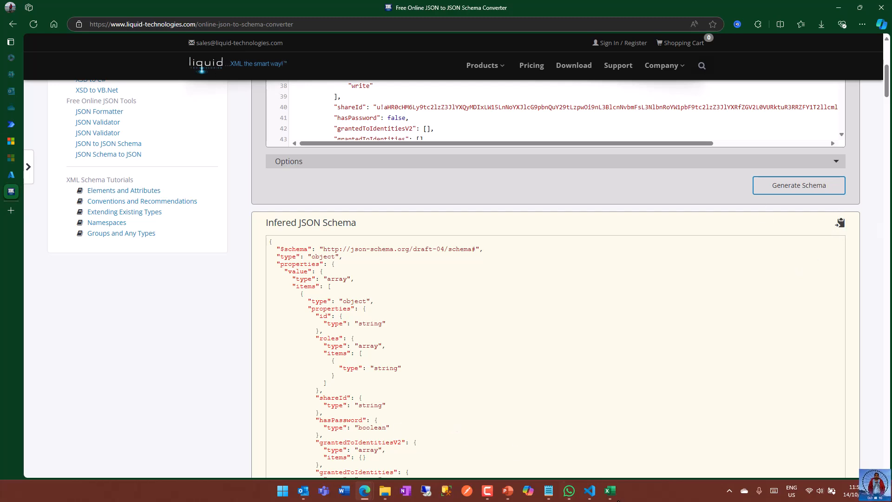
Switch to Visual Studio Code, show FilePermission Schems.json and create a new text file
{"action": "left_click", "coordinate": [592, 495]}
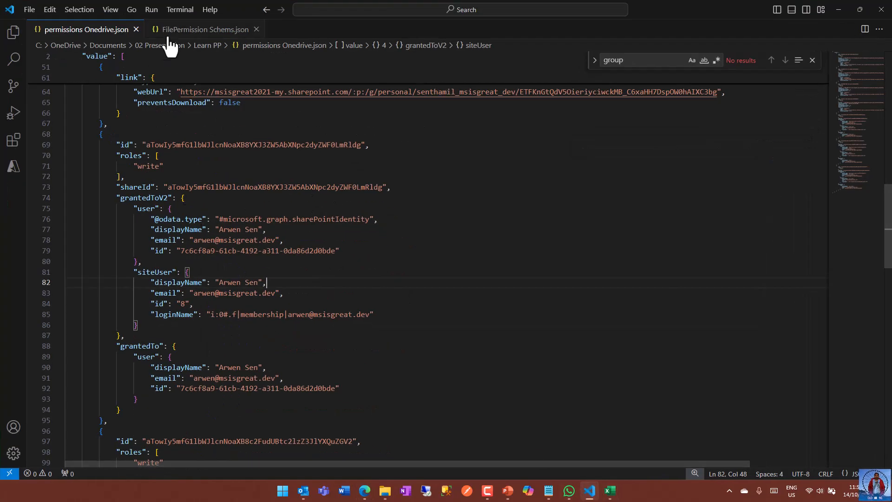
{"action": "left_click", "coordinate": [195, 31]}
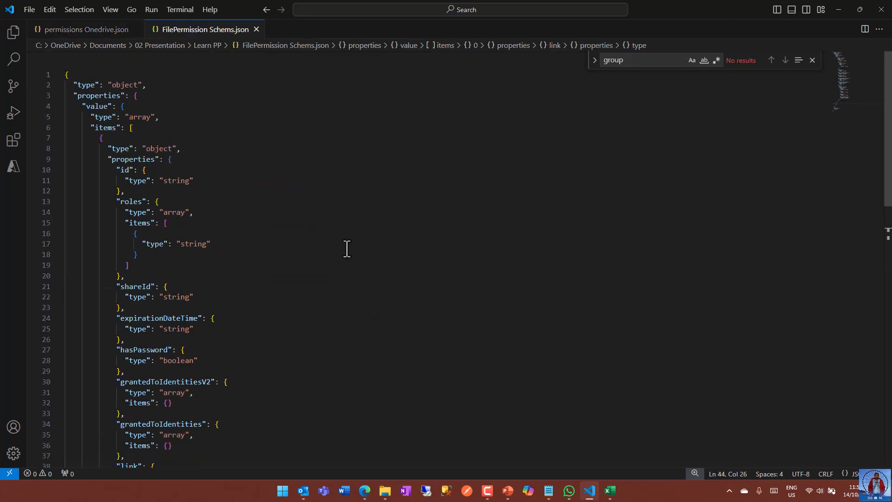
{"action": "left_click", "coordinate": [28, 9]}
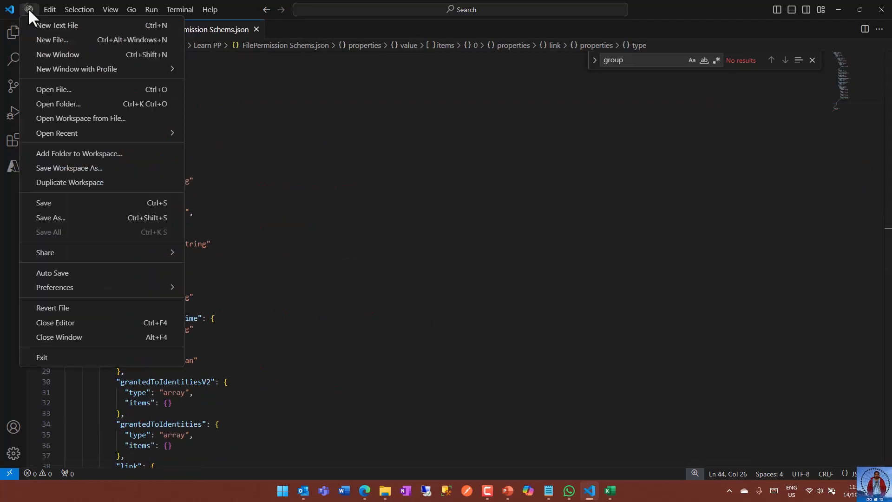
{"action": "left_click", "coordinate": [45, 27]}
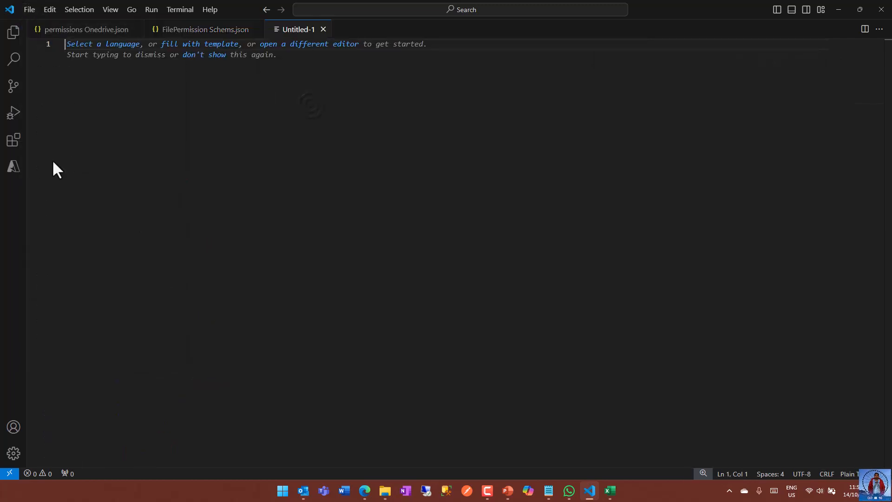
Copy the inferred JSON schema from the online converter and paste it into the new untitled file in Visual Studio Code
{"action": "left_click", "coordinate": [839, 9]}
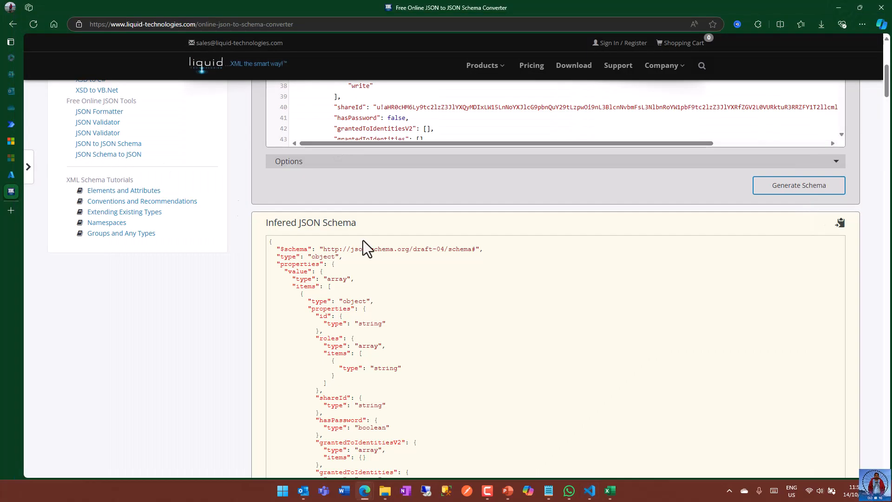
{"action": "left_click", "coordinate": [839, 223]}
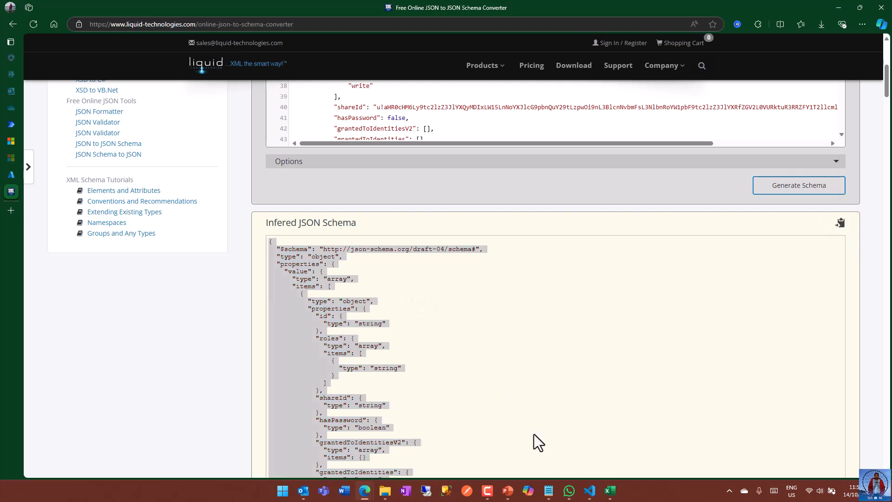
{"action": "left_click", "coordinate": [590, 490]}
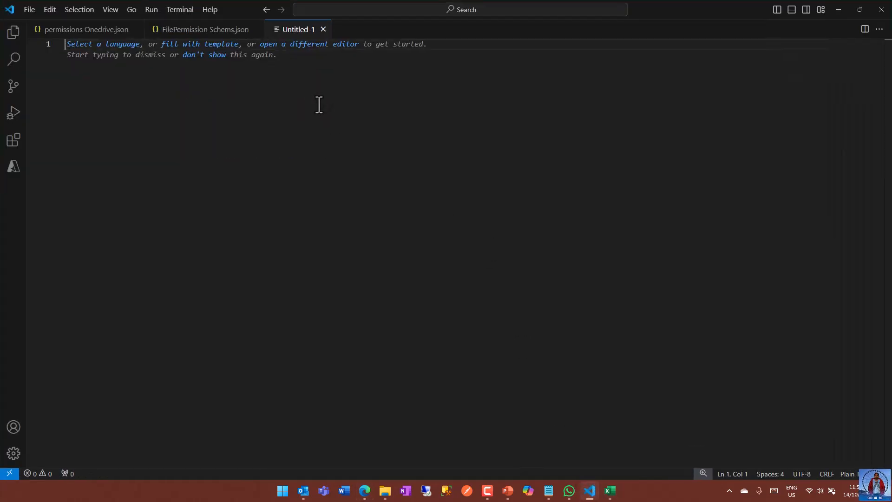
{"action": "key", "text": "ctrl+v"}
Examine the pasted schema from its beginning through the first item's properties, down to the link object
{"action": "left_click", "coordinate": [366, 165]}
{"action": "scroll", "coordinate": [530, 172], "scroll_direction": "up", "scroll_amount": 20}
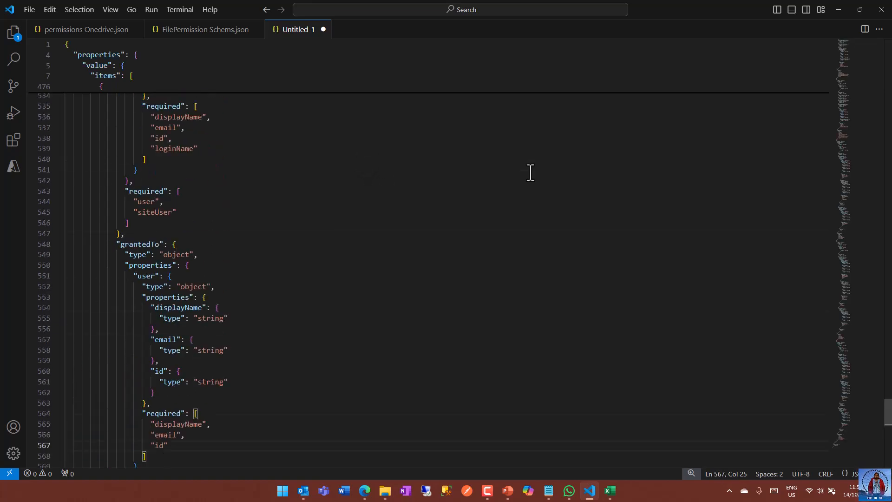
{"action": "left_click", "coordinate": [640, 131]}
{"action": "left_click_drag", "start_coordinate": [888, 382], "coordinate": [888, 49]}
{"action": "left_click", "coordinate": [285, 138]}
{"action": "scroll", "coordinate": [278, 158], "scroll_direction": "down", "scroll_amount": 10}
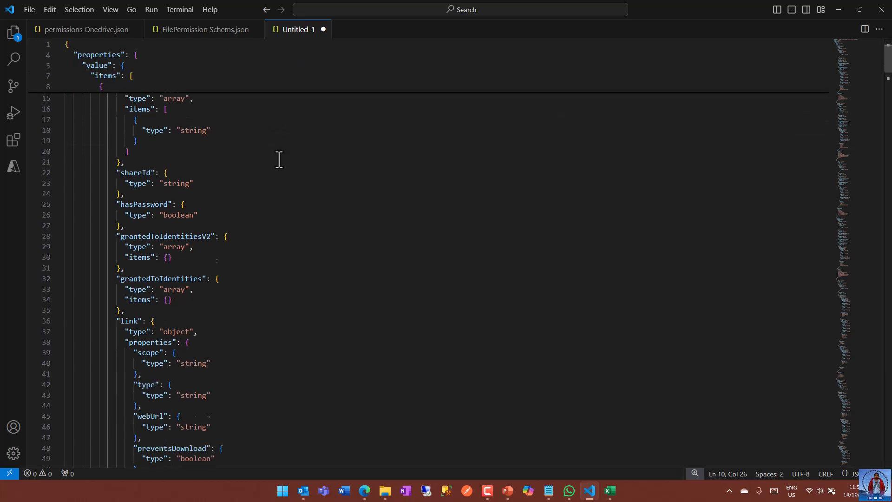
{"action": "scroll", "coordinate": [279, 160], "scroll_direction": "up", "scroll_amount": 10}
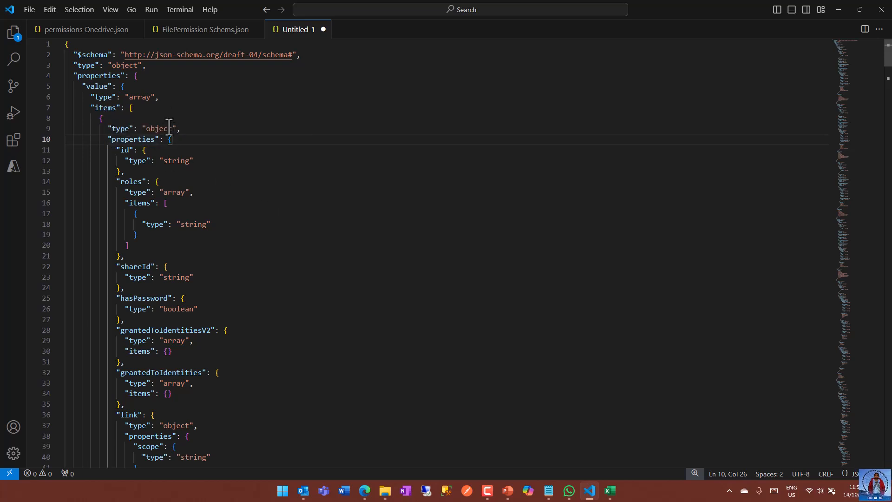
Fold all seven item objects in the schema's items array so only its outline shows
{"action": "left_click", "coordinate": [58, 118]}
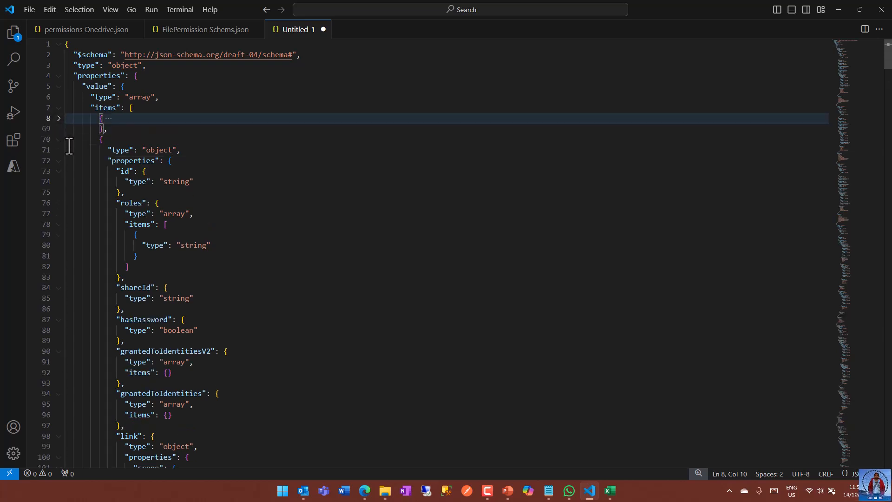
{"action": "left_click", "coordinate": [58, 139]}
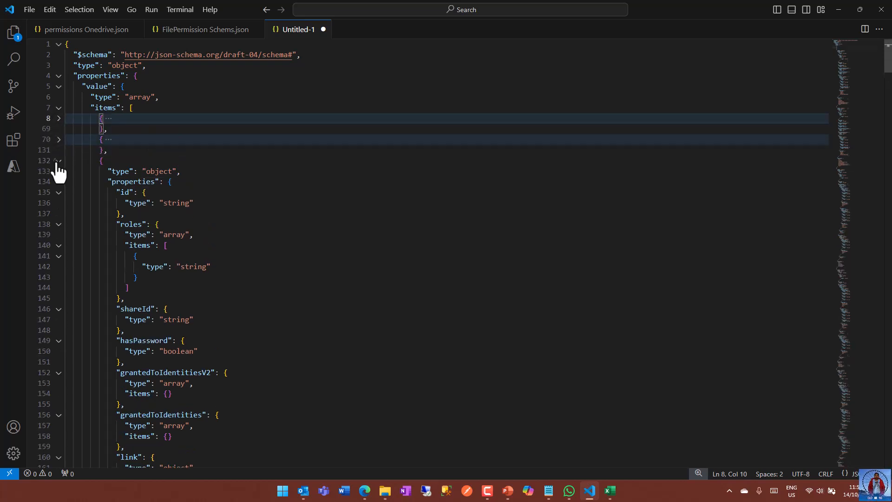
{"action": "left_click", "coordinate": [59, 160]}
{"action": "left_click", "coordinate": [59, 182]}
{"action": "left_click", "coordinate": [58, 203]}
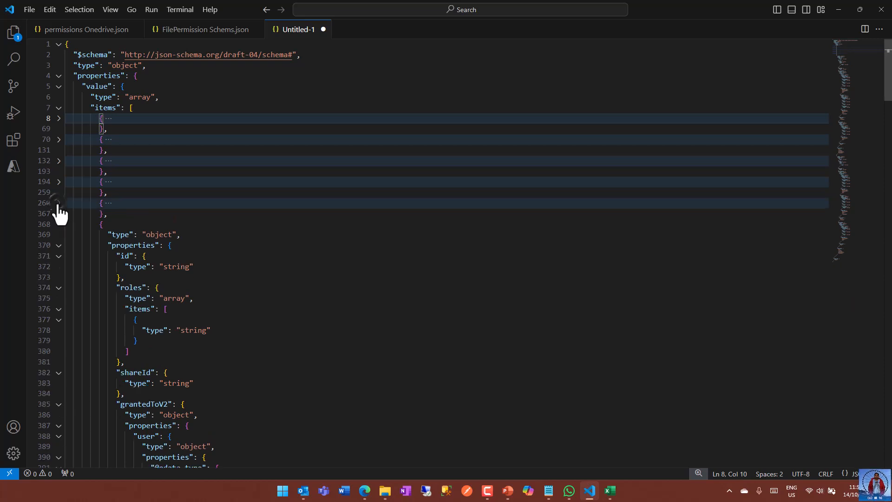
{"action": "left_click", "coordinate": [58, 224]}
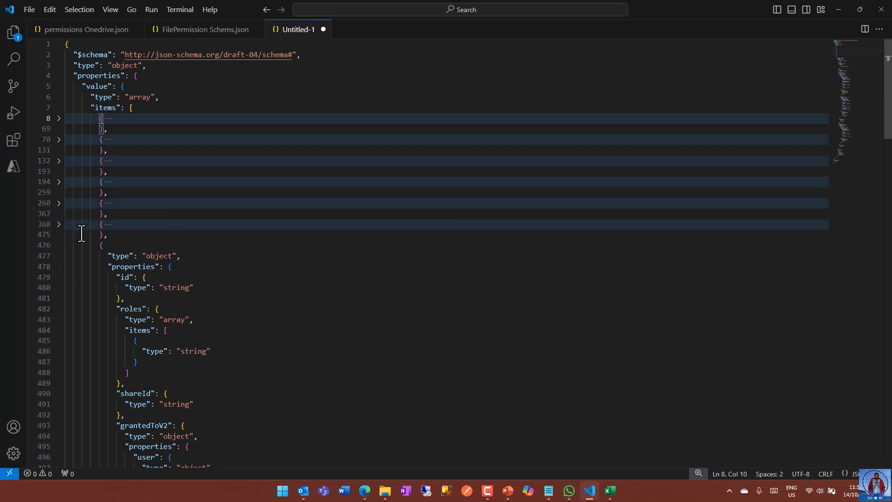
{"action": "left_click", "coordinate": [59, 245]}
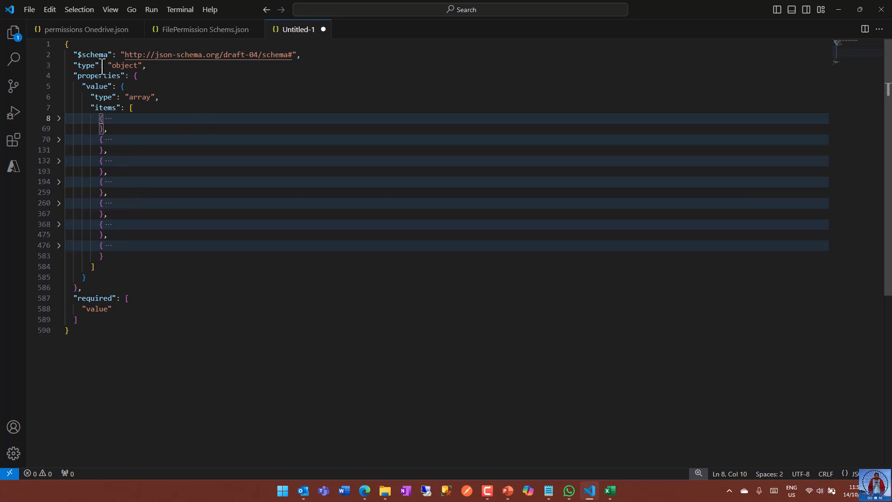
Delete the "$schema" declaration and its leftover empty line from the beginning of the schema
{"action": "left_click_drag", "start_coordinate": [73, 55], "coordinate": [316, 56]}
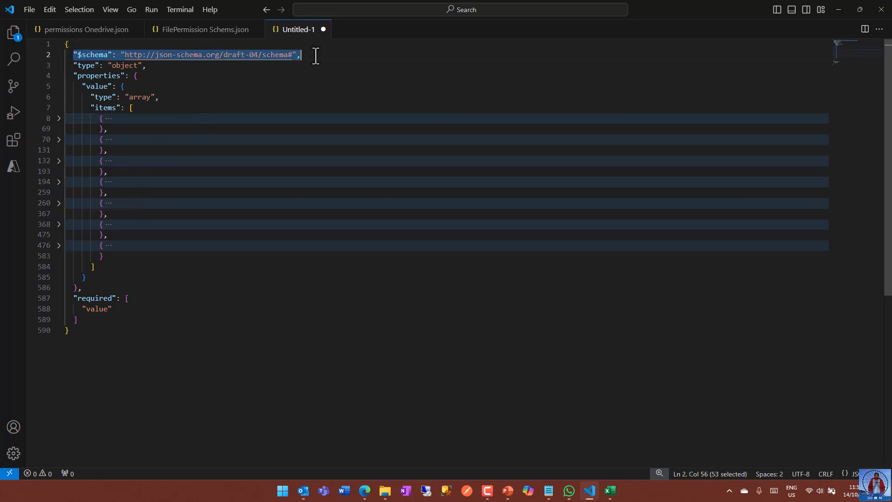
{"action": "key", "text": "BackSpace"}
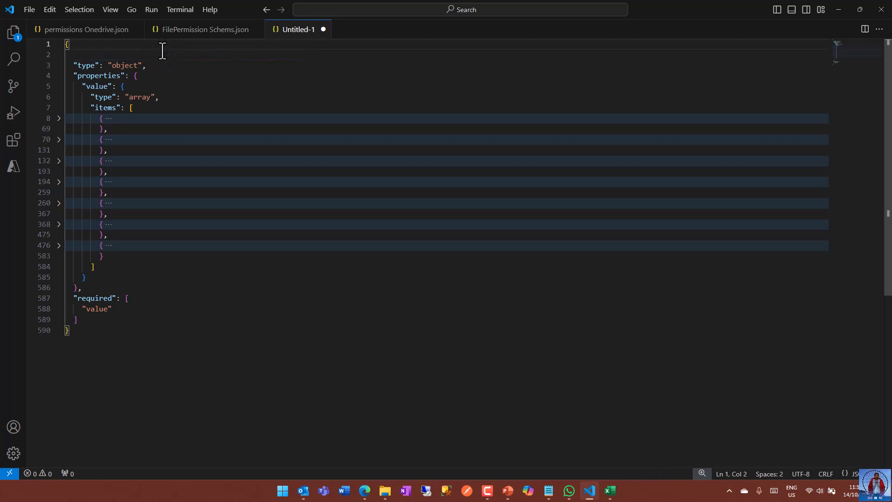
{"action": "key", "text": "Delete"}
{"action": "left_click", "coordinate": [175, 68]}
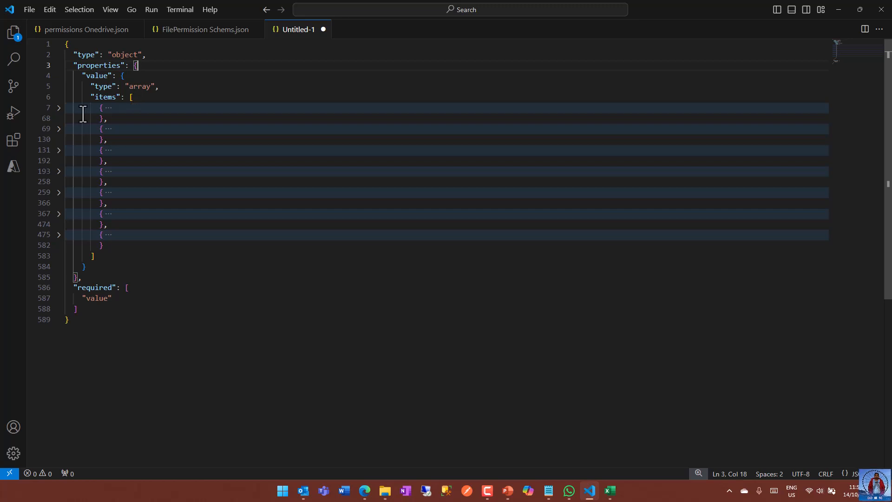
Keep only the first object in the items array and delete the six folded duplicates after it, including the separating comma
{"action": "left_click", "coordinate": [58, 108]}
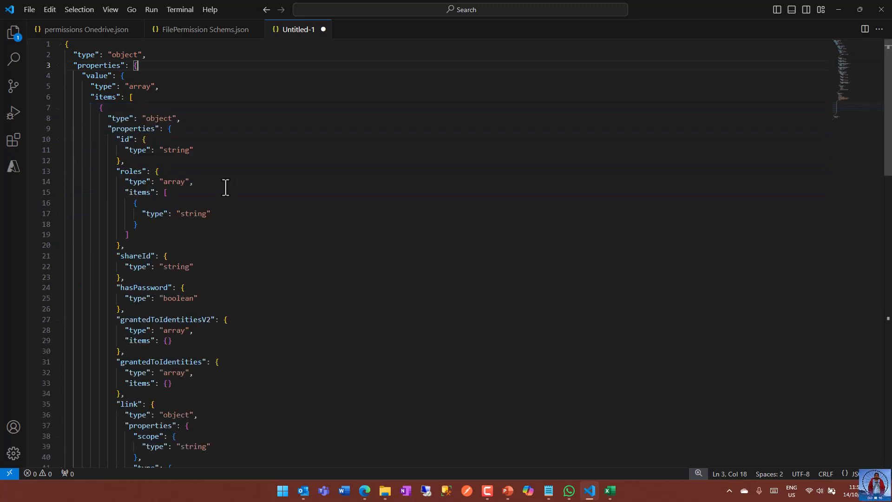
{"action": "scroll", "coordinate": [226, 187], "scroll_direction": "down", "scroll_amount": 10}
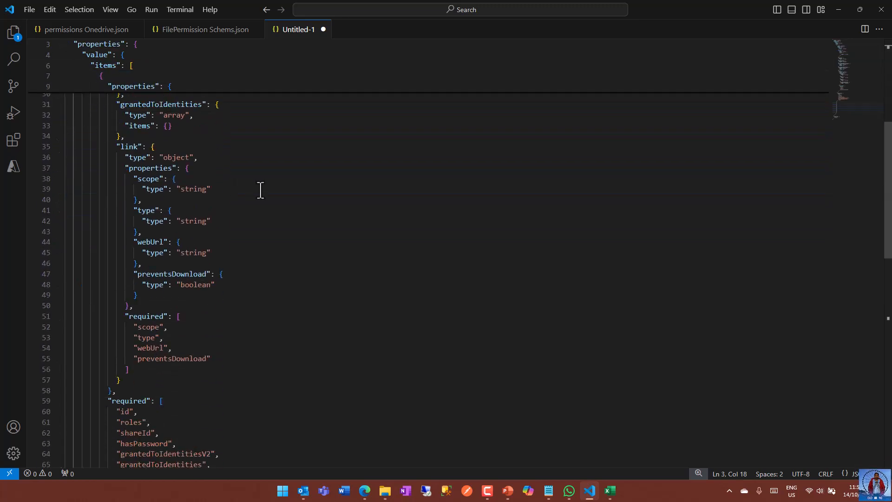
{"action": "scroll", "coordinate": [261, 190], "scroll_direction": "down", "scroll_amount": 5}
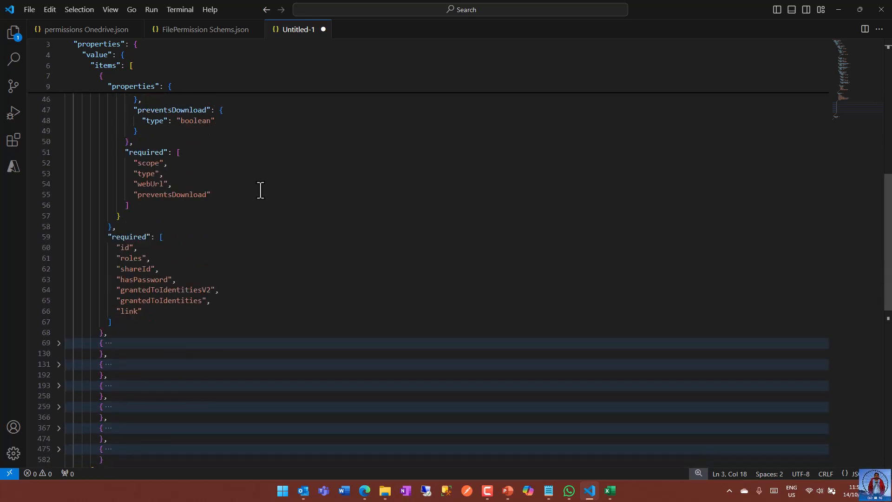
{"action": "scroll", "coordinate": [261, 190], "scroll_direction": "down", "scroll_amount": 3}
{"action": "left_click_drag", "start_coordinate": [104, 239], "coordinate": [153, 366]}
{"action": "key", "text": "Delete"}
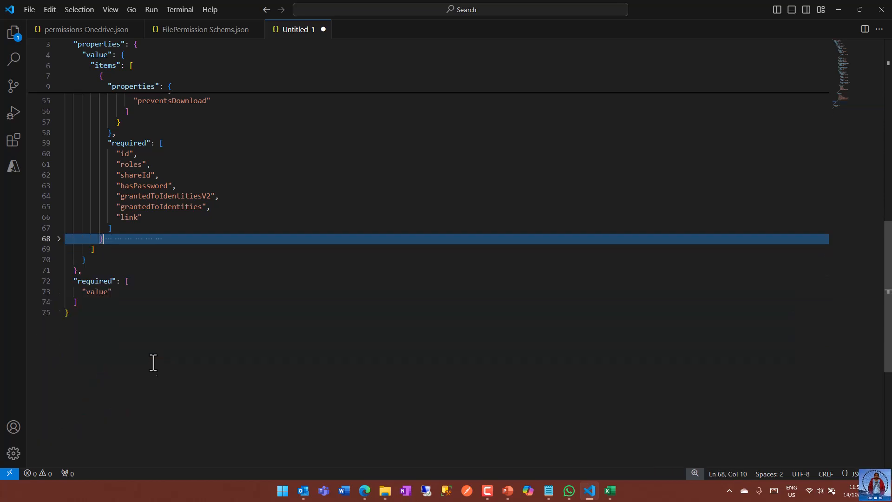
{"action": "left_click", "coordinate": [161, 232]}
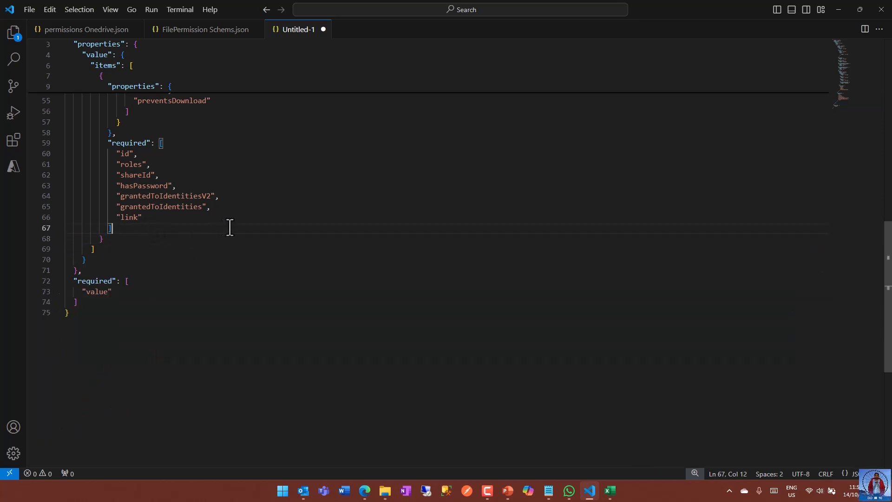
Remove the required list from the link object, together with the comma after its properties block
{"action": "scroll", "coordinate": [195, 274], "scroll_direction": "up", "scroll_amount": 3}
{"action": "scroll", "coordinate": [223, 257], "scroll_direction": "up", "scroll_amount": 15}
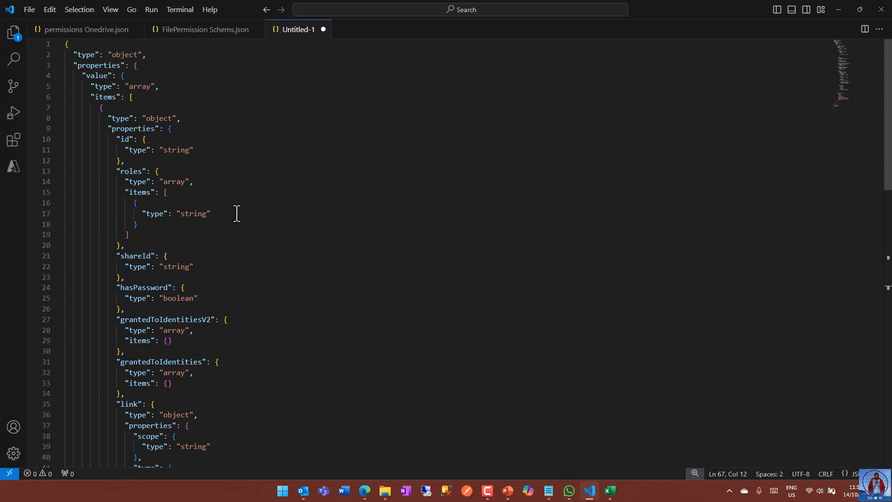
{"action": "scroll", "coordinate": [237, 213], "scroll_direction": "down", "scroll_amount": 2}
{"action": "scroll", "coordinate": [236, 213], "scroll_direction": "down", "scroll_amount": 5}
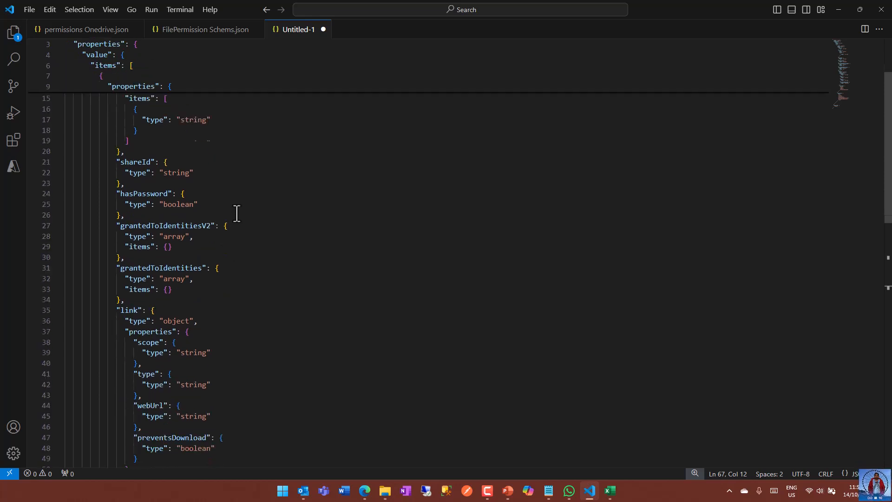
{"action": "scroll", "coordinate": [236, 214], "scroll_direction": "down", "scroll_amount": 4}
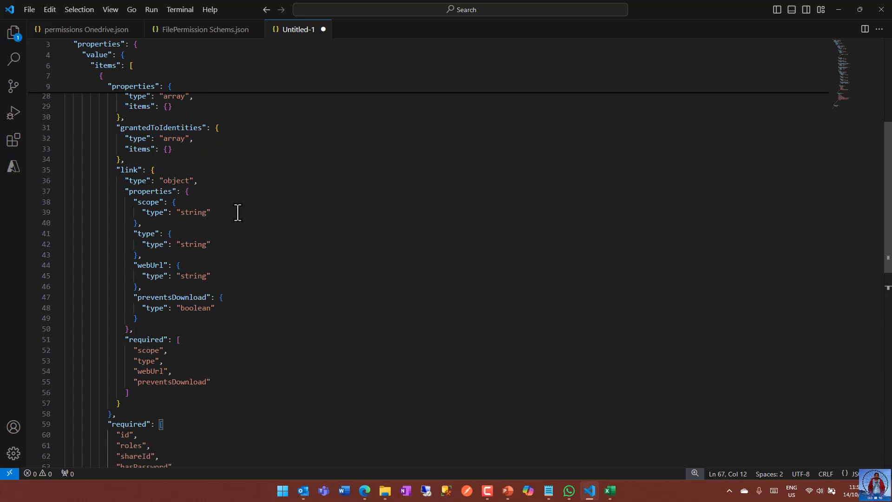
{"action": "left_click_drag", "start_coordinate": [126, 236], "coordinate": [162, 299]}
{"action": "key", "text": "Delete"}
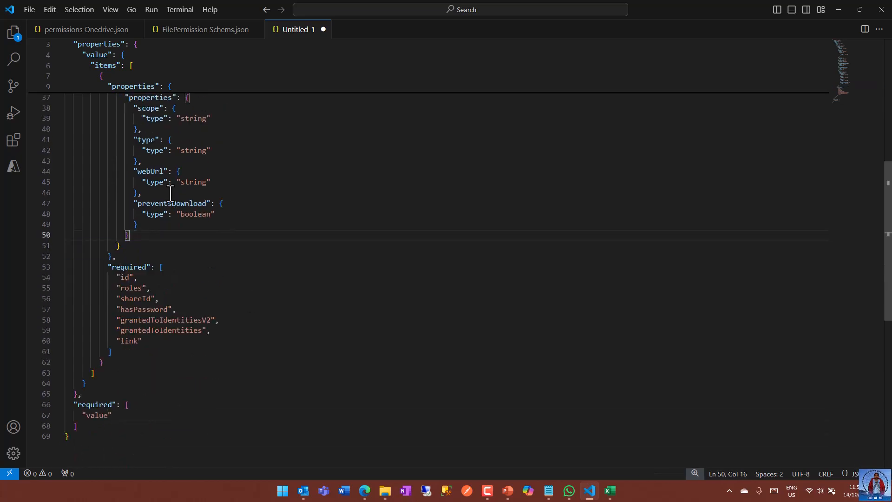
Examine the link object's scope, type, webUrl and preventsDownload definitions and the item properties around them
{"action": "scroll", "coordinate": [177, 195], "scroll_direction": "up", "scroll_amount": 2}
{"action": "left_click_drag", "start_coordinate": [134, 188], "coordinate": [215, 194]}
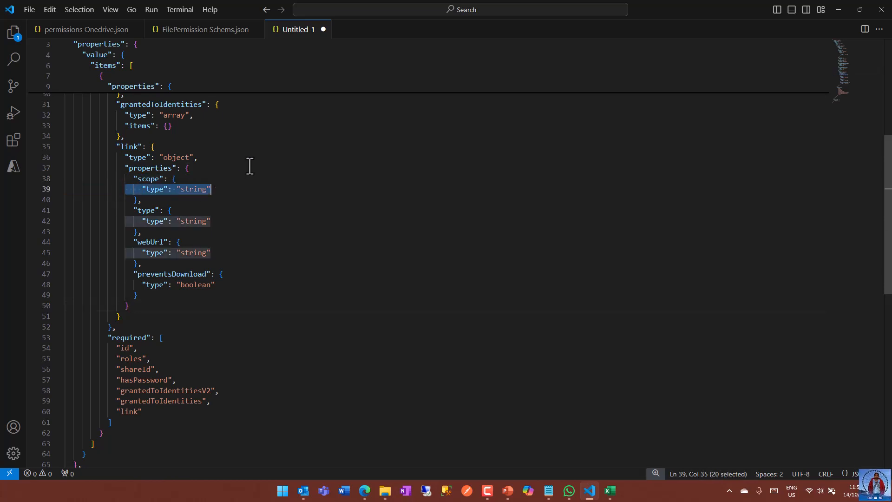
{"action": "scroll", "coordinate": [249, 166], "scroll_direction": "up", "scroll_amount": 2}
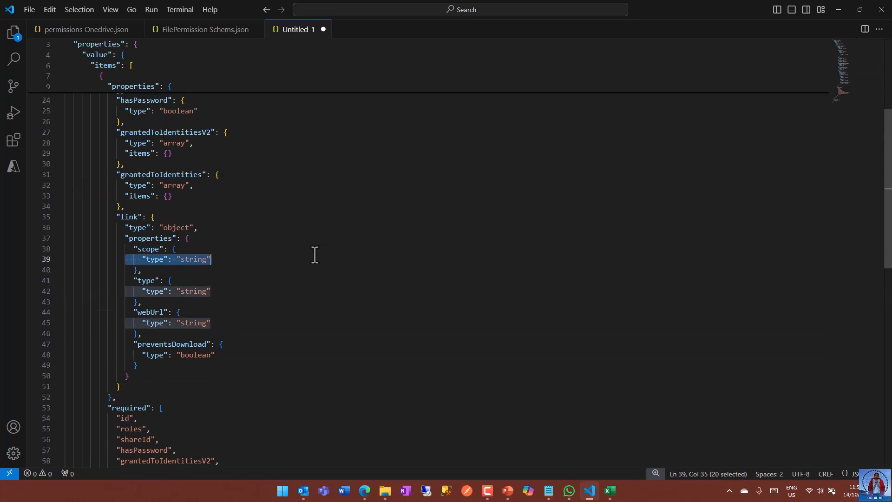
{"action": "left_click", "coordinate": [289, 229]}
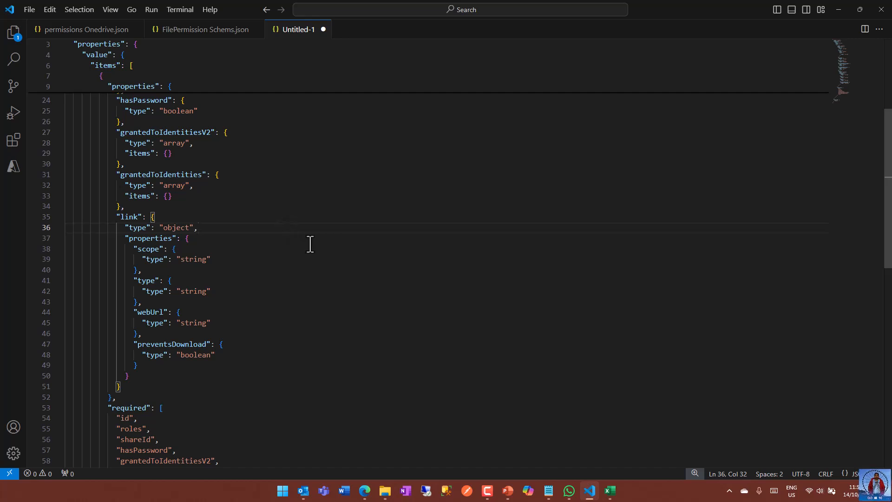
{"action": "scroll", "coordinate": [311, 283], "scroll_direction": "down", "scroll_amount": 3}
{"action": "scroll", "coordinate": [288, 279], "scroll_direction": "up", "scroll_amount": 10}
{"action": "scroll", "coordinate": [287, 280], "scroll_direction": "down", "scroll_amount": 5}
{"action": "scroll", "coordinate": [287, 280], "scroll_direction": "down", "scroll_amount": 5}
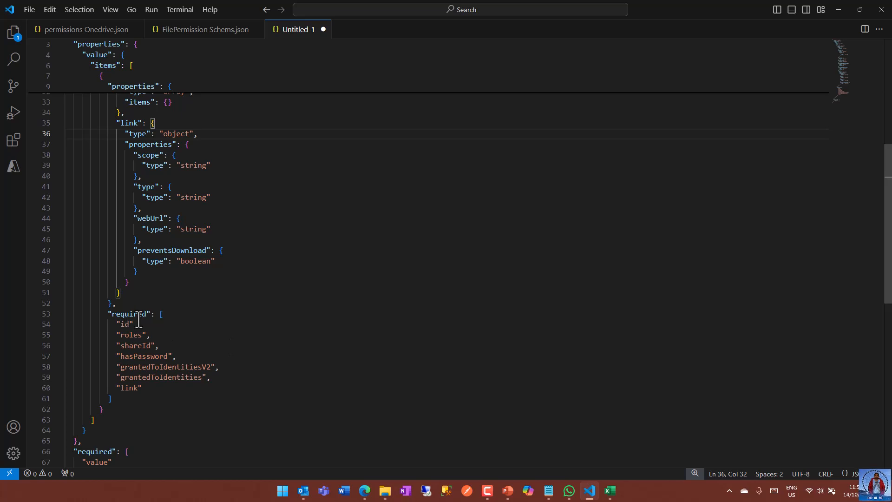
Remove the item object's required list, from id to link, together with the comma after its properties block
{"action": "left_click_drag", "start_coordinate": [112, 303], "coordinate": [157, 398]}
{"action": "key", "text": "BackSpace"}
{"action": "left_click", "coordinate": [170, 292]}
Review the trimmed schema from its beginning through the link object
{"action": "scroll", "coordinate": [315, 289], "scroll_direction": "up", "scroll_amount": 4}
{"action": "scroll", "coordinate": [315, 290], "scroll_direction": "up", "scroll_amount": 7}
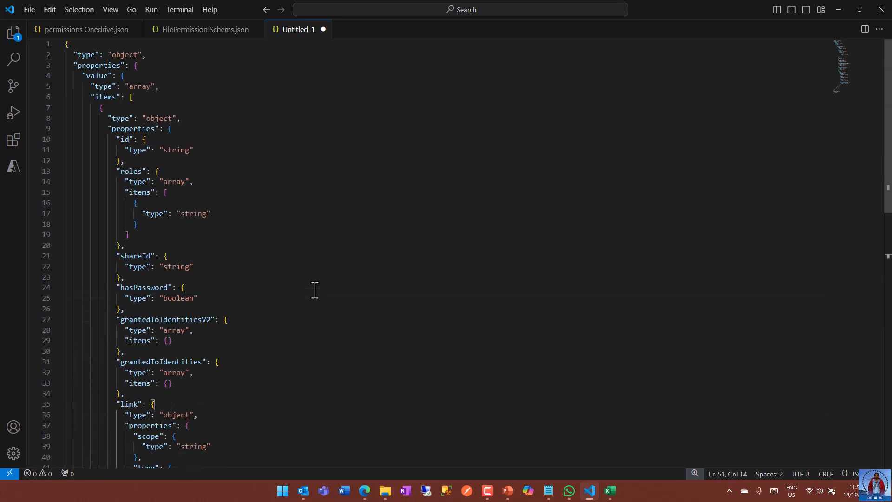
{"action": "scroll", "coordinate": [314, 290], "scroll_direction": "down", "scroll_amount": 11}
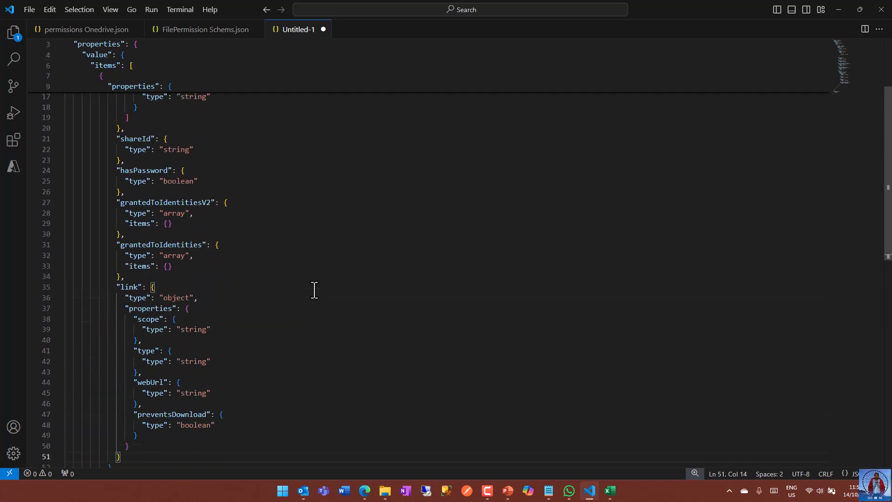
{"action": "scroll", "coordinate": [314, 290], "scroll_direction": "up", "scroll_amount": 11}
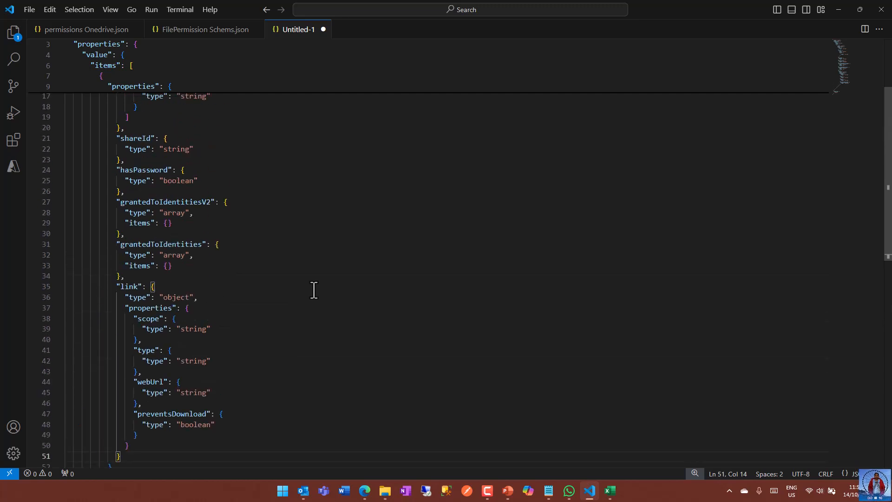
{"action": "left_click", "coordinate": [241, 93]}
{"action": "left_click", "coordinate": [241, 86]}
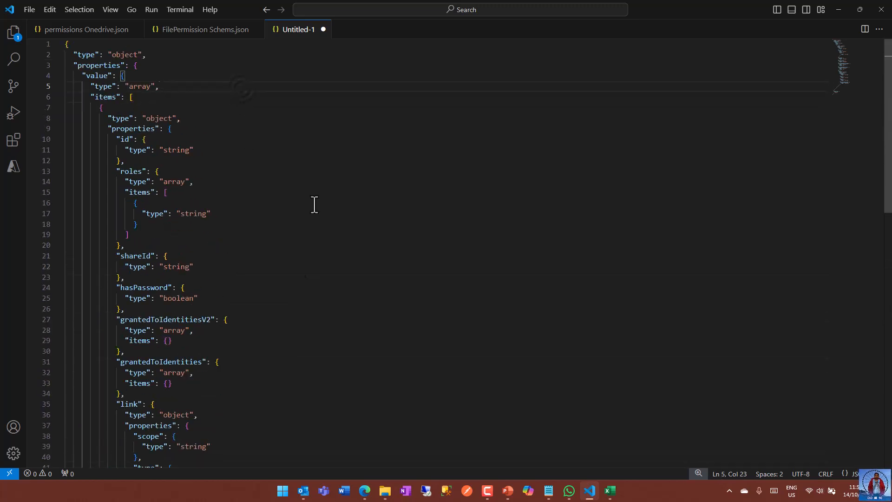
{"action": "key", "text": "ctrl+a"}
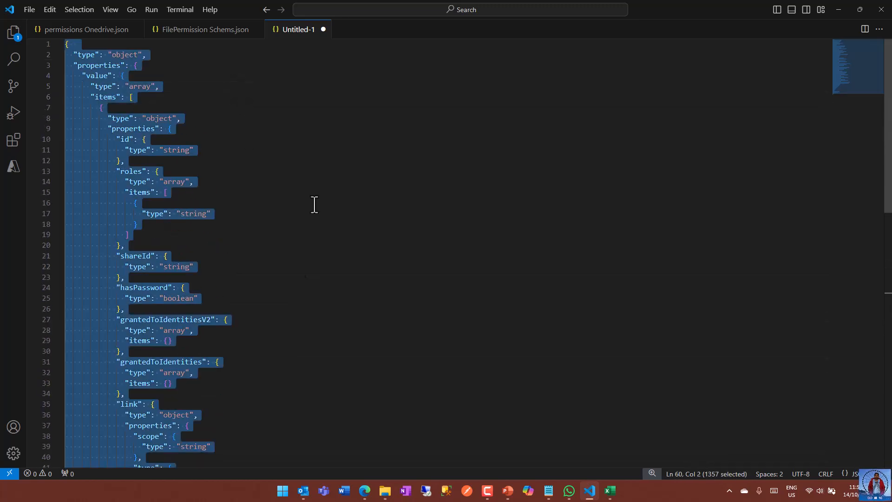
{"action": "left_click", "coordinate": [302, 213]}
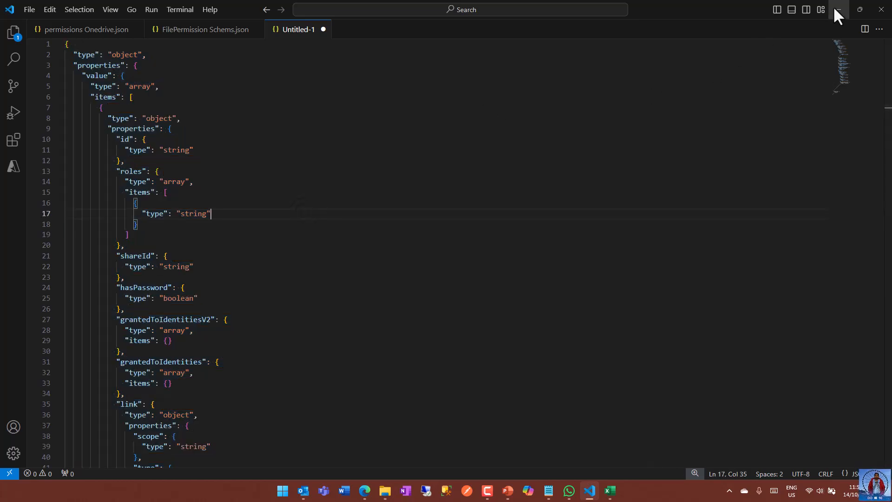
{"action": "scroll", "coordinate": [309, 208], "scroll_direction": "down", "scroll_amount": 5}
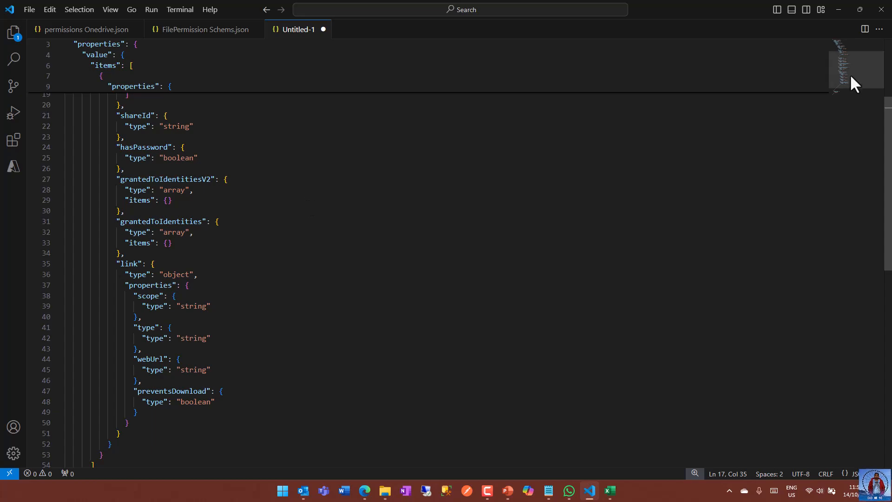
Switch to the PP OneDrive connector's definition page in Power Automate in the browser
{"action": "left_click", "coordinate": [839, 10]}
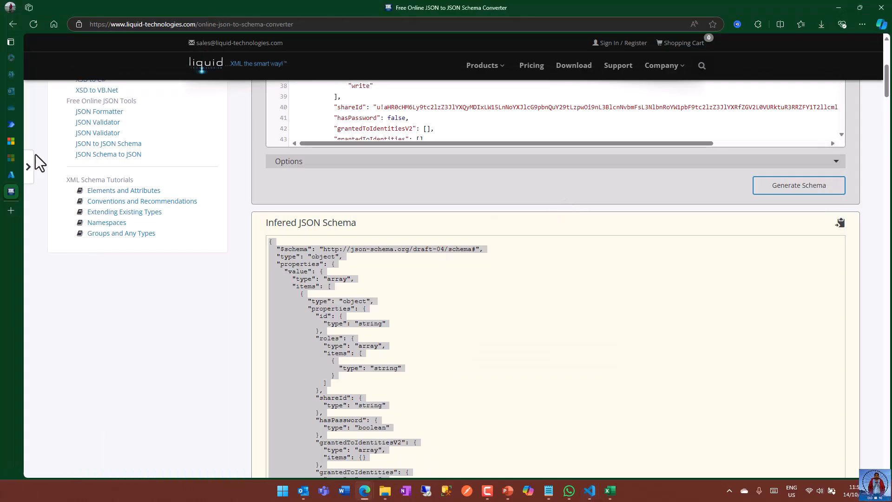
{"action": "left_click", "coordinate": [12, 124]}
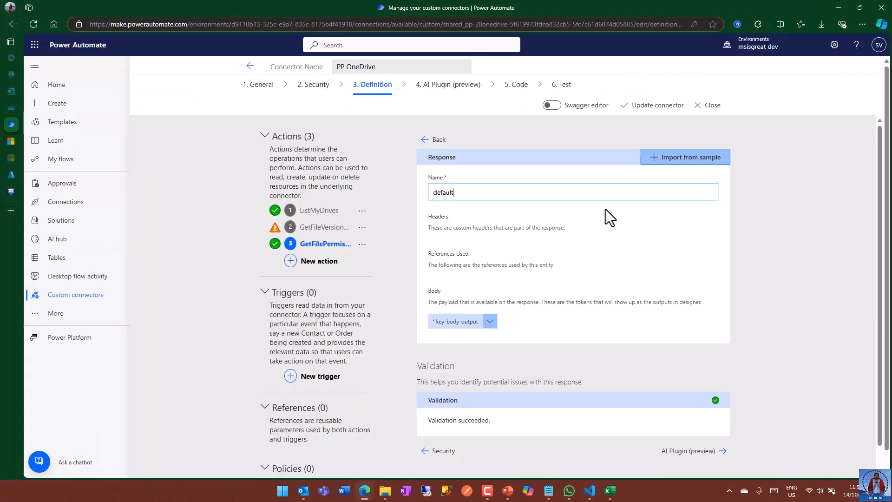
{"action": "scroll", "coordinate": [678, 300], "scroll_direction": "down", "scroll_amount": 1}
{"action": "scroll", "coordinate": [675, 246], "scroll_direction": "up", "scroll_amount": 1}
{"action": "left_click", "coordinate": [674, 160]}
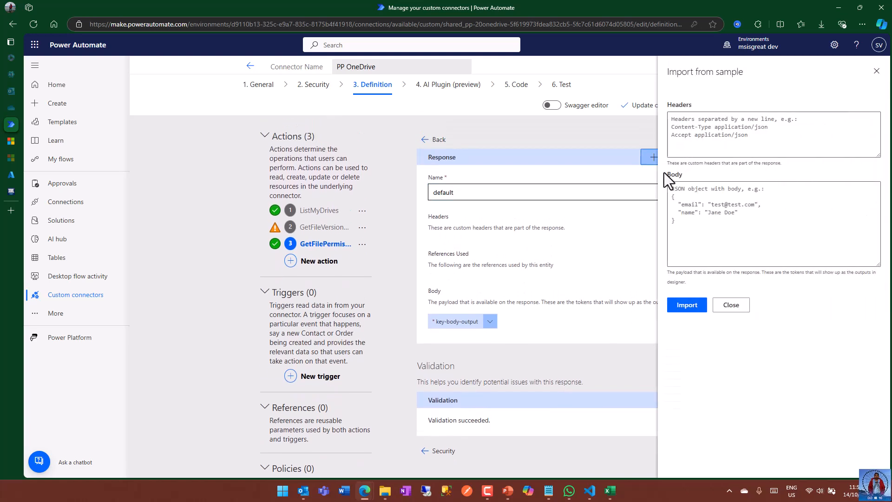
{"action": "left_click", "coordinate": [727, 212]}
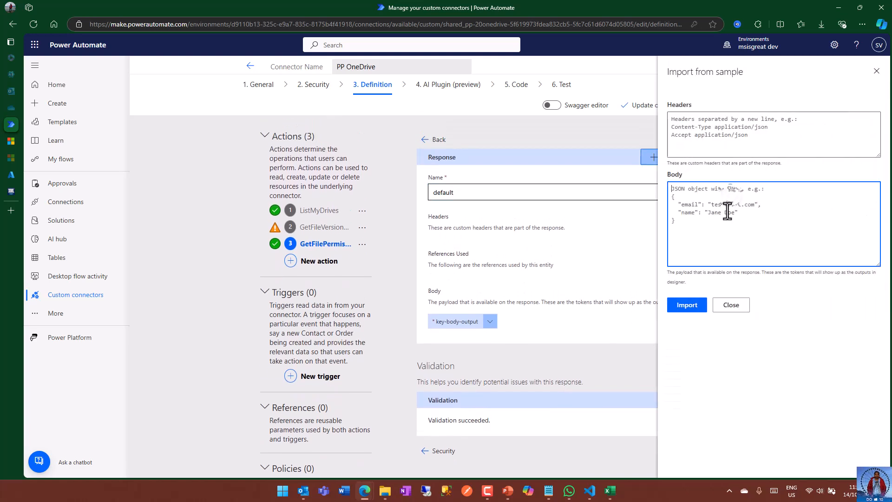
{"action": "left_click", "coordinate": [731, 306]}
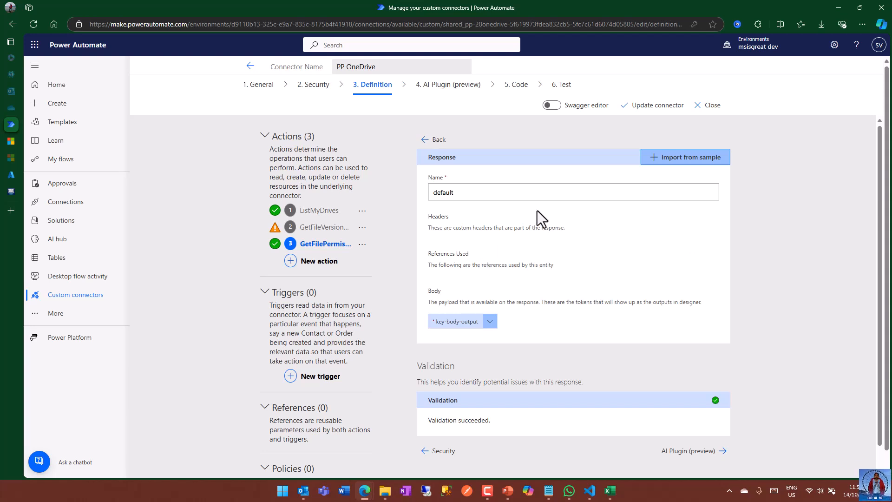
Show the connector's Swagger definition and locate the /v1.0/me/drive/items/{FileId}/permissions path with its GET operation
{"action": "left_click", "coordinate": [554, 107]}
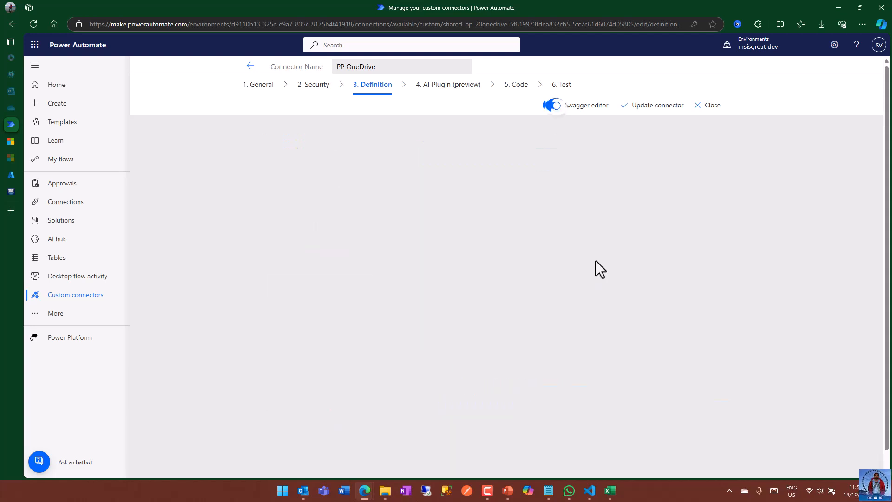
{"action": "scroll", "coordinate": [296, 279], "scroll_direction": "down", "scroll_amount": 20}
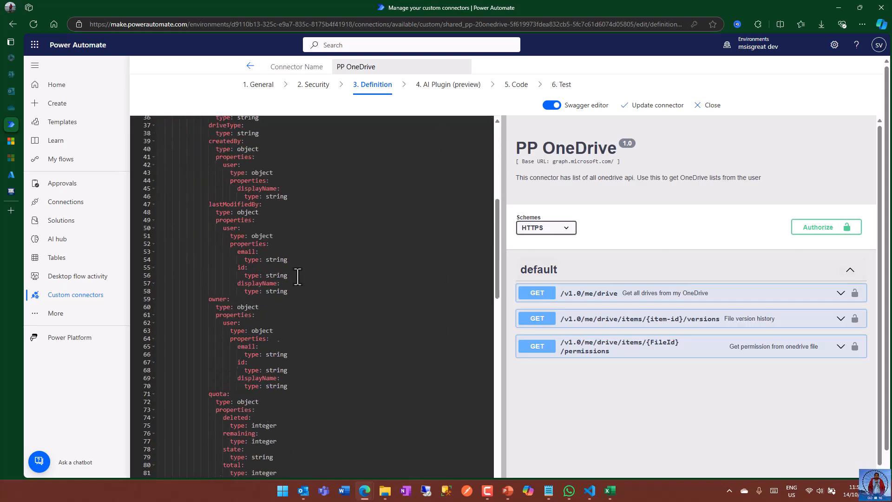
{"action": "scroll", "coordinate": [303, 274], "scroll_direction": "down", "scroll_amount": 1}
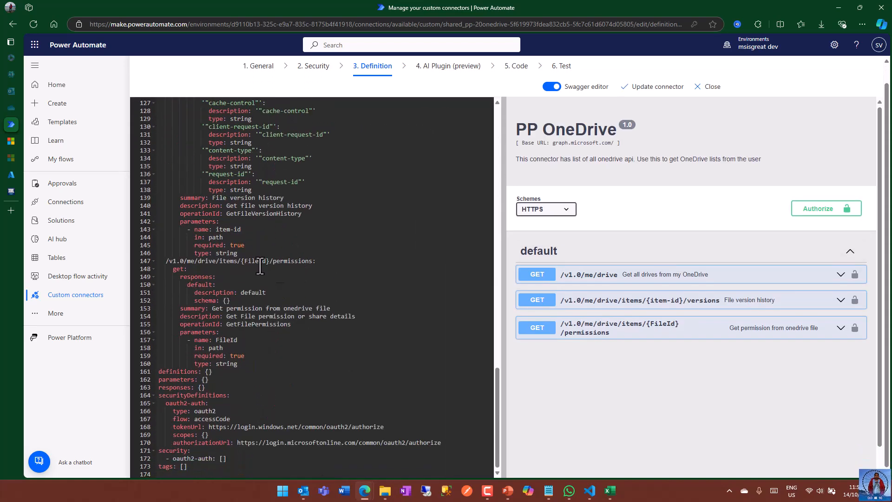
{"action": "left_click", "coordinate": [176, 261]}
{"action": "left_click_drag", "start_coordinate": [165, 261], "coordinate": [339, 261]}
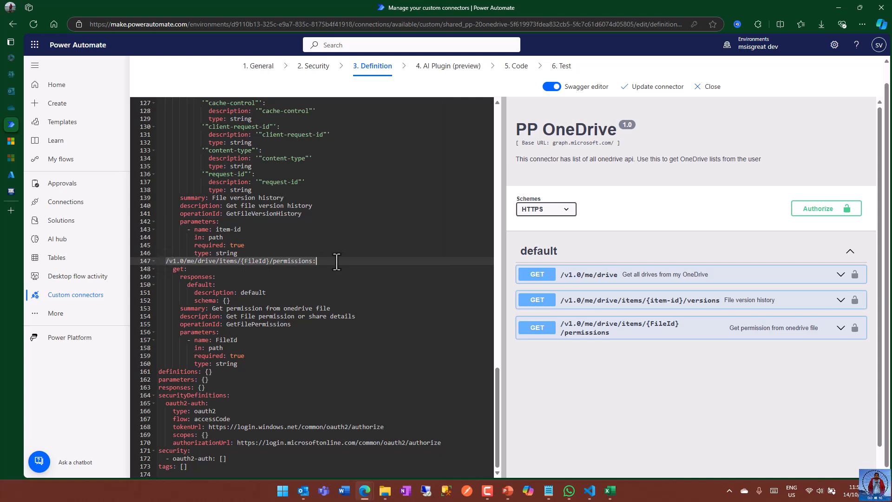
{"action": "left_click", "coordinate": [315, 349]}
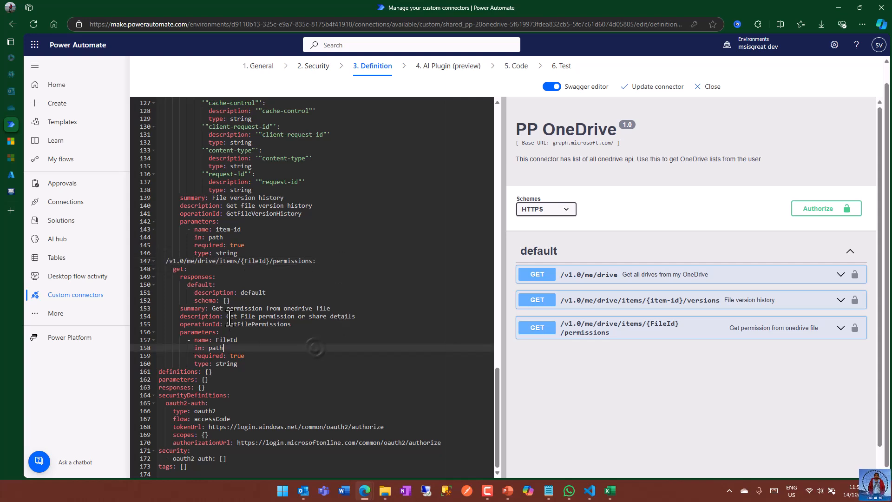
Replace the permissions operation's empty default response schema with the copied JSON schema, indented under schema and converted to YAML
{"action": "left_click", "coordinate": [226, 301]}
{"action": "left_click", "coordinate": [265, 362]}
{"action": "left_click", "coordinate": [225, 301]}
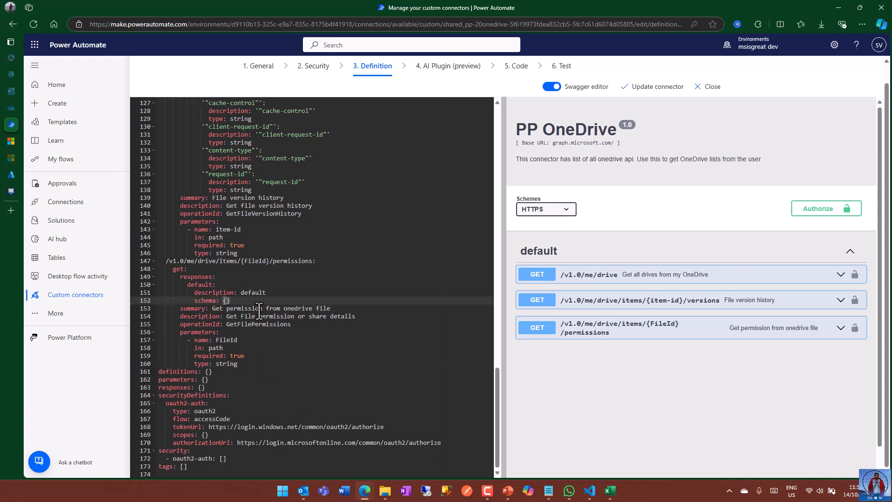
{"action": "key", "text": "Return"}
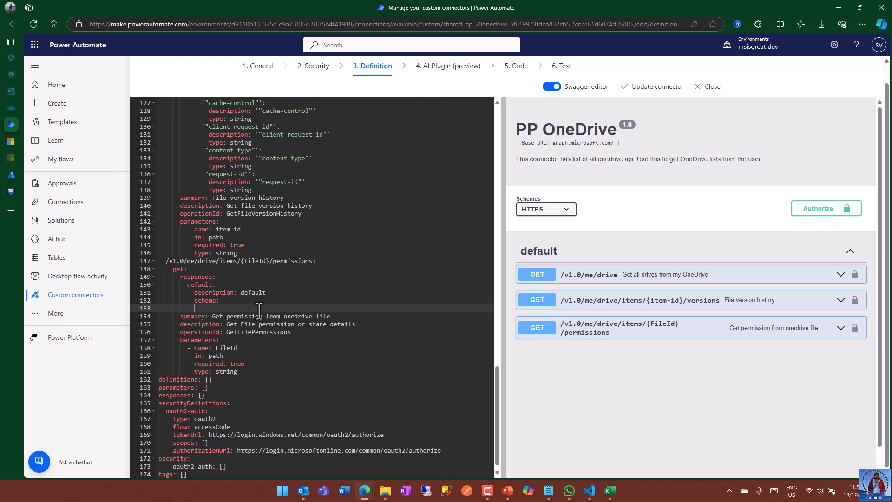
{"action": "key", "text": "Tab"}
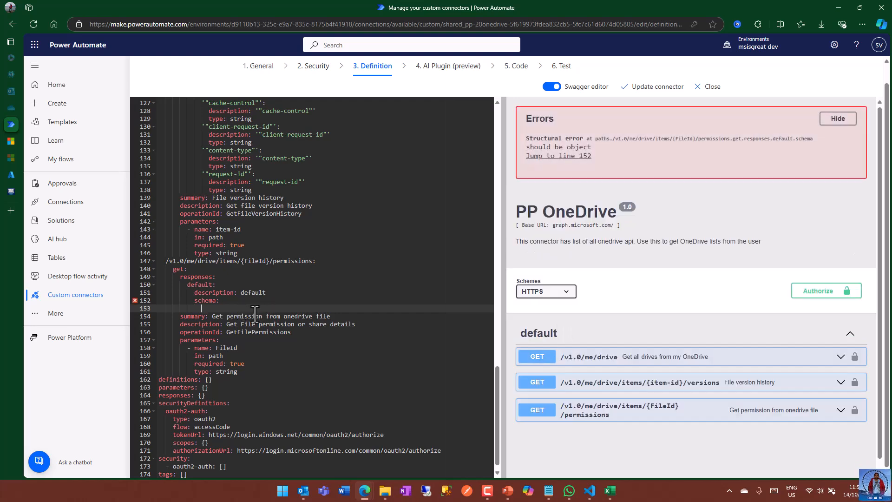
{"action": "key", "text": "ctrl+v"}
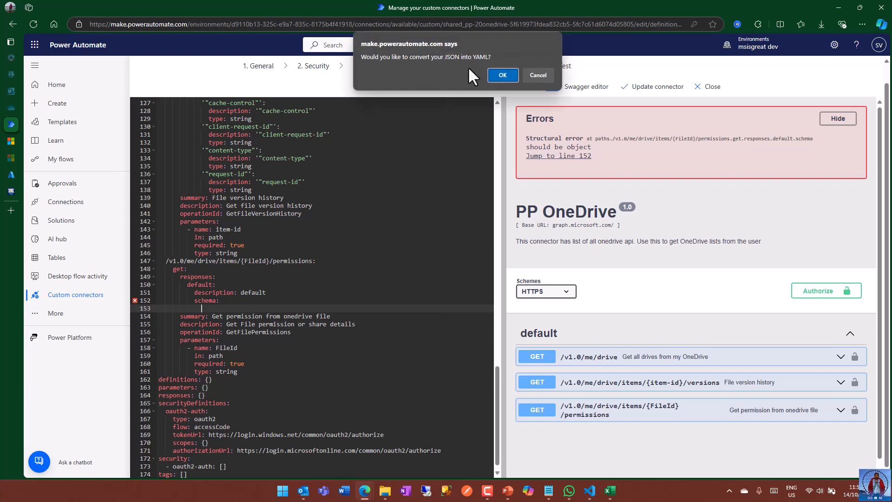
{"action": "left_click", "coordinate": [503, 75]}
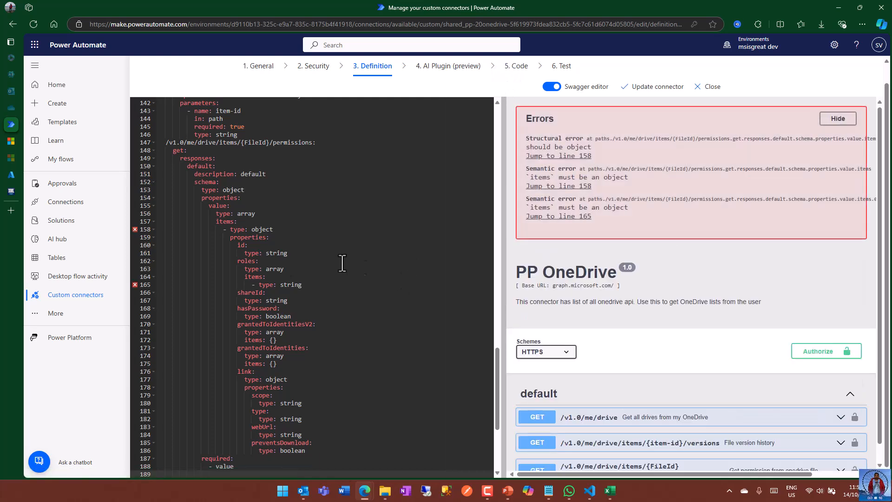
Remove the list dashes before type: object under value's items and before type: string under the roles items
{"action": "left_click", "coordinate": [229, 229]}
{"action": "key", "text": "BackSpace"}
{"action": "key", "text": "BackSpace"}
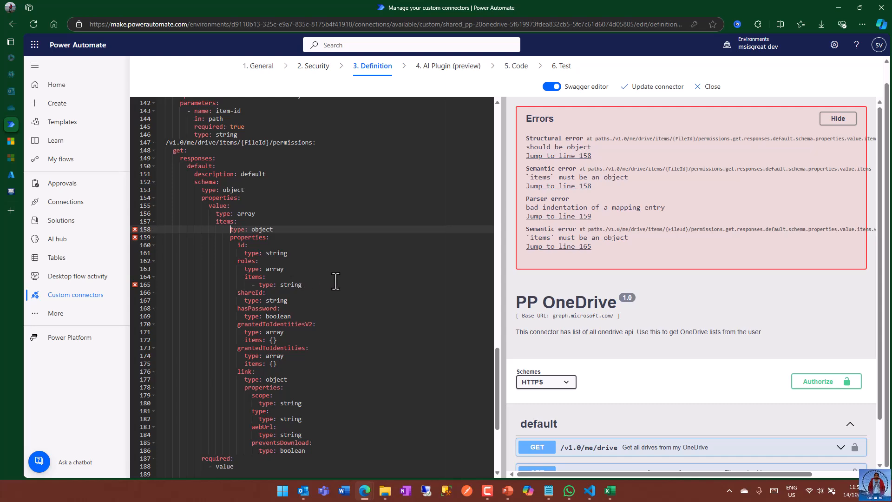
{"action": "scroll", "coordinate": [335, 280], "scroll_direction": "down", "scroll_amount": 3}
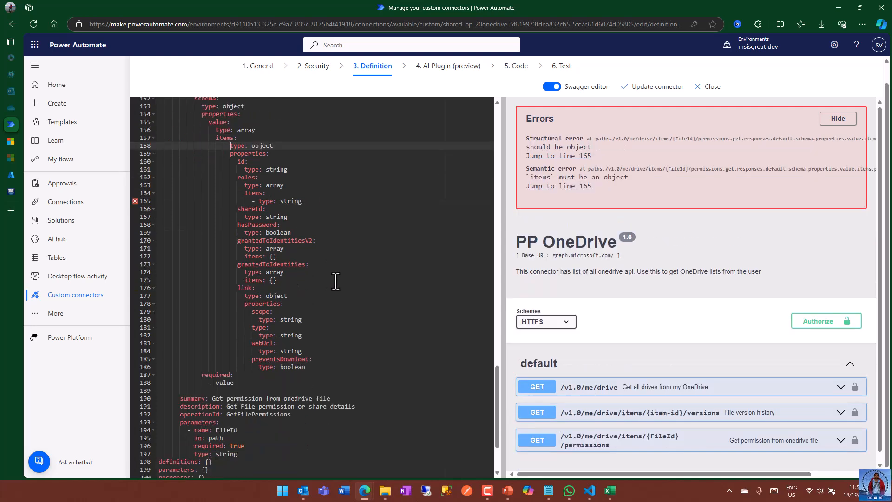
{"action": "left_click", "coordinate": [263, 203]}
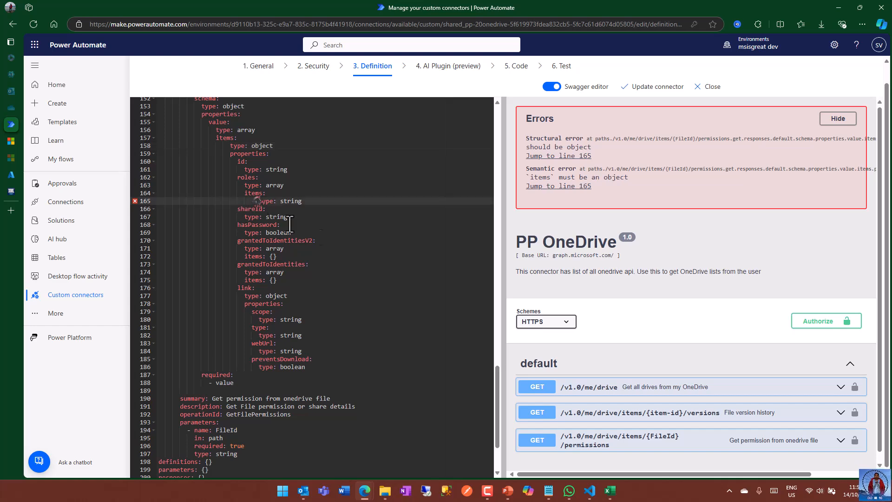
{"action": "key", "text": "BackSpace"}
{"action": "key", "text": "BackSpace"}
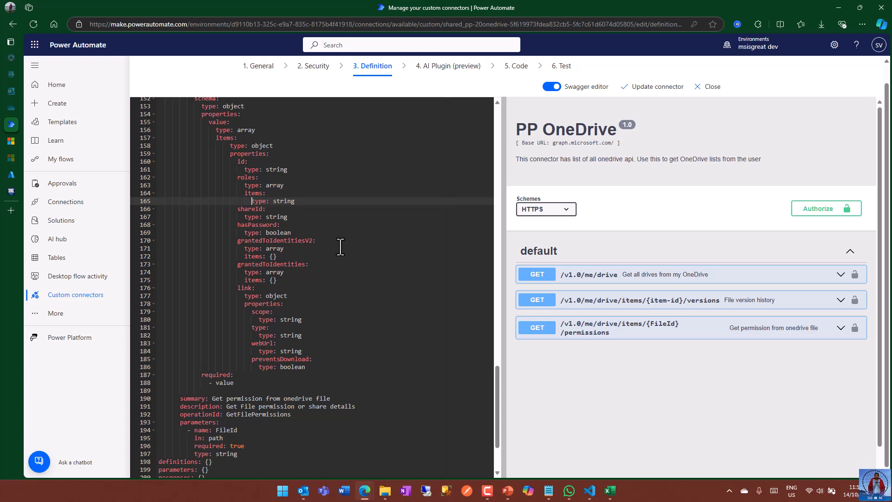
Delete the empty braces after items in both grantedToIdentitiesV2 and grantedToIdentities
{"action": "left_click", "coordinate": [372, 272]}
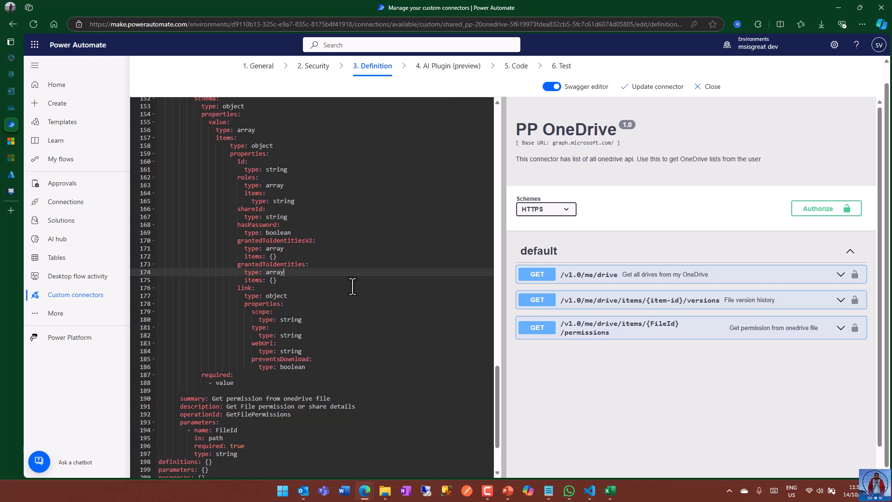
{"action": "left_click", "coordinate": [343, 241]}
{"action": "scroll", "coordinate": [356, 208], "scroll_direction": "up", "scroll_amount": 3}
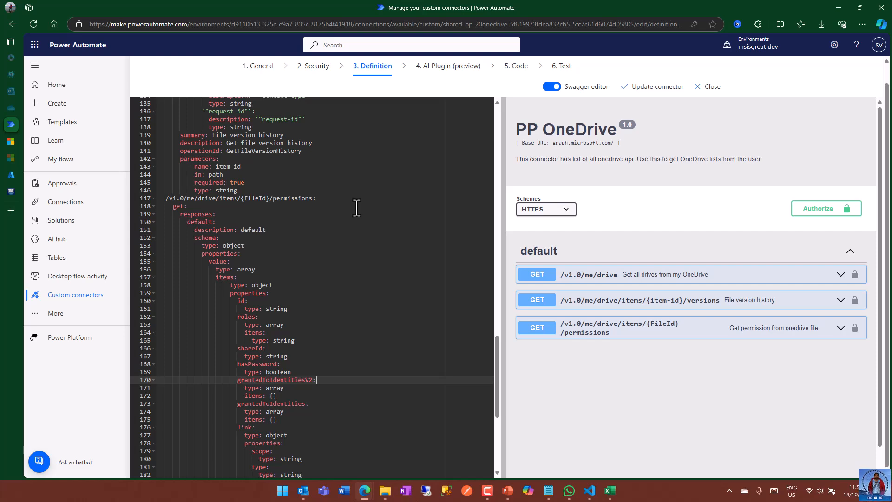
{"action": "scroll", "coordinate": [356, 207], "scroll_direction": "down", "scroll_amount": 3}
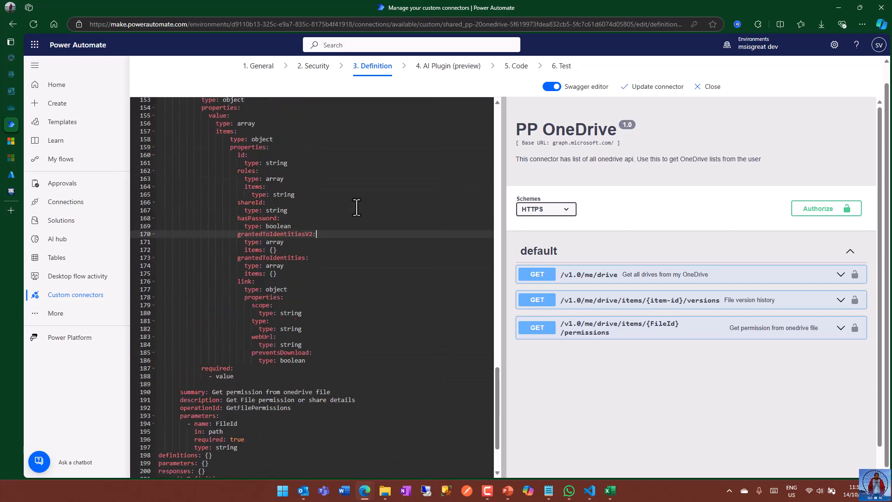
{"action": "left_click", "coordinate": [272, 250]}
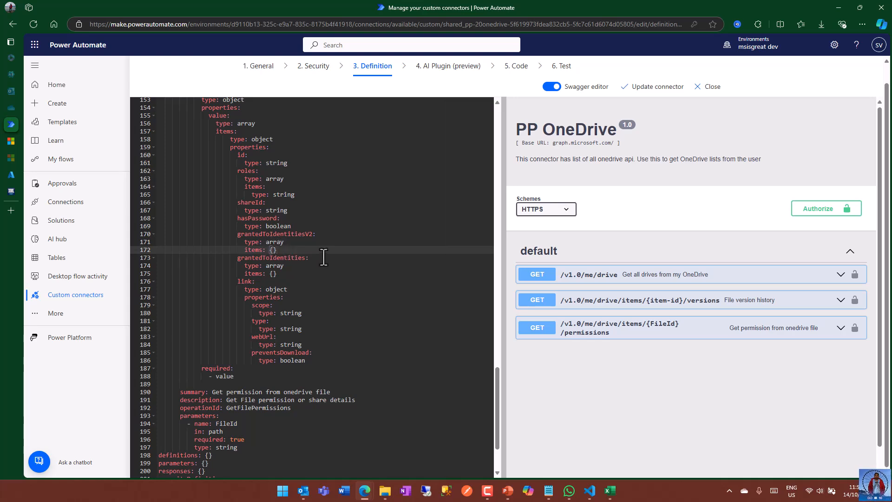
{"action": "key", "text": "BackSpace"}
{"action": "left_click", "coordinate": [286, 274]}
{"action": "key", "text": "BackSpace"}
{"action": "key", "text": "BackSpace"}
{"action": "key", "text": "BackSpace"}
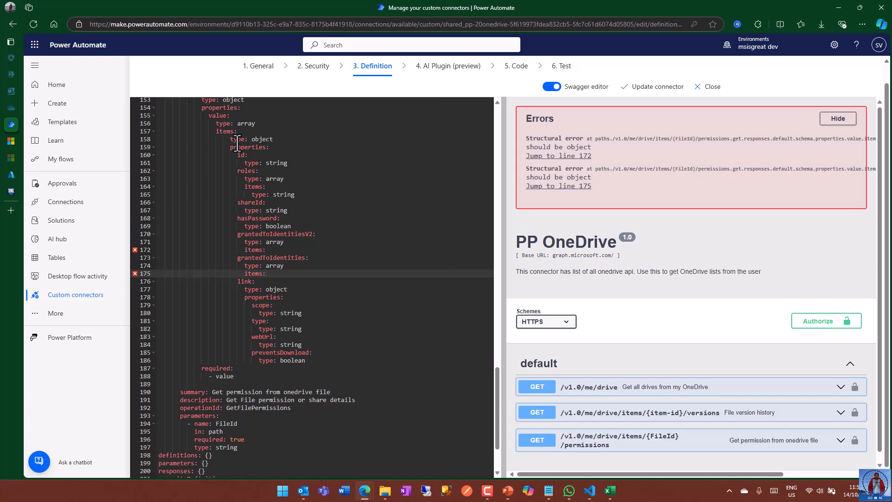
Copy the type: object line and add it indented beneath items in both grantedToIdentitiesV2 and grantedToIdentities
{"action": "left_click_drag", "start_coordinate": [229, 140], "coordinate": [299, 141]}
{"action": "key", "text": "ctrl+c"}
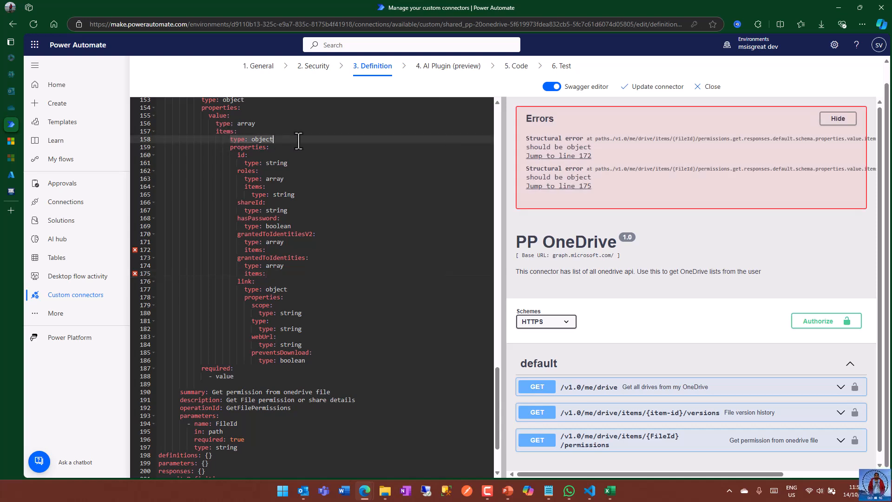
{"action": "left_click", "coordinate": [276, 250]}
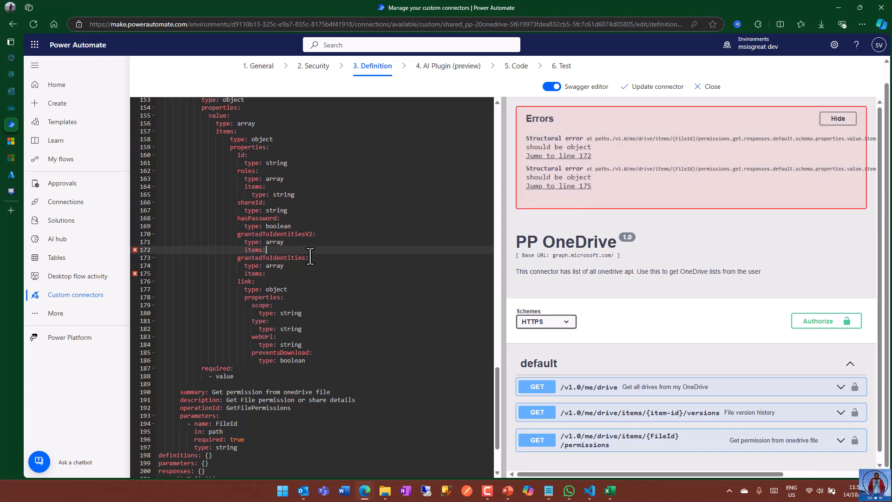
{"action": "key", "text": "Return"}
{"action": "key", "text": "ctrl+v"}
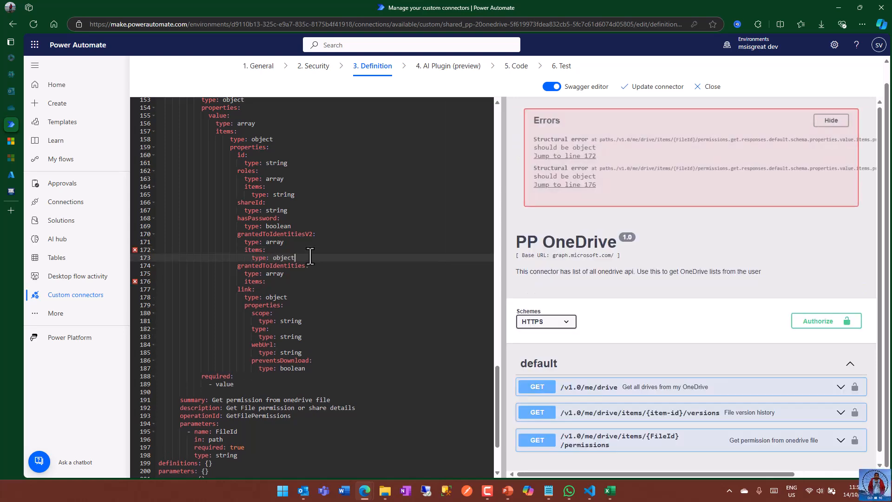
{"action": "left_click", "coordinate": [319, 282]}
{"action": "key", "text": "Return"}
{"action": "key", "text": "ctrl+v"}
{"action": "left_click", "coordinate": [317, 282]}
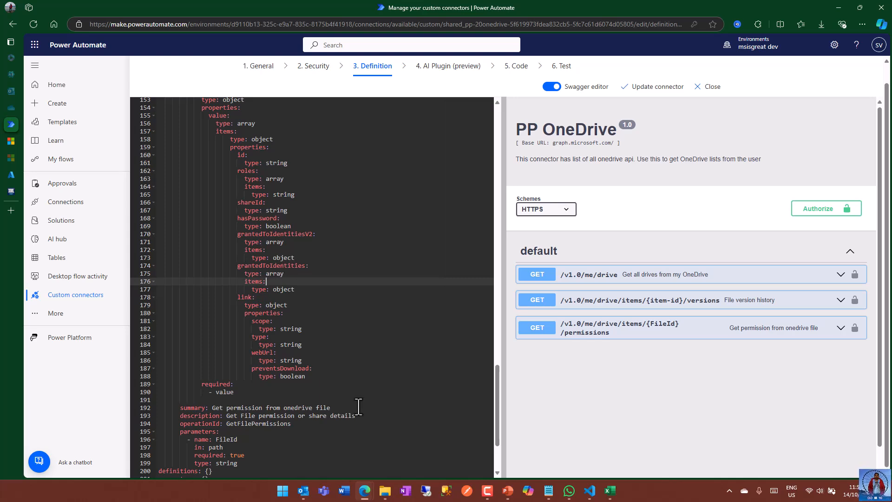
Switch to Visual Studio Code and examine the grantedToIdentitiesV2 and grantedToIdentities entries in permissions Onedrive.json
{"action": "left_click", "coordinate": [589, 490]}
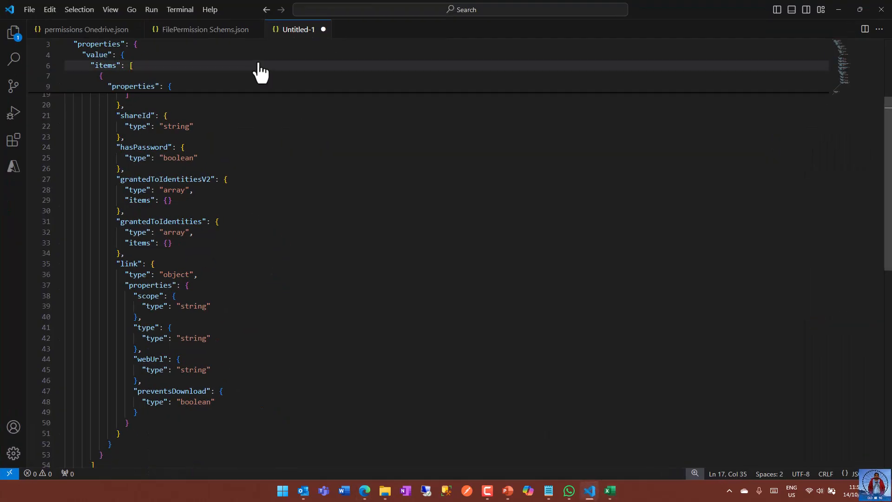
{"action": "left_click", "coordinate": [198, 30]}
{"action": "scroll", "coordinate": [274, 251], "scroll_direction": "down", "scroll_amount": 8}
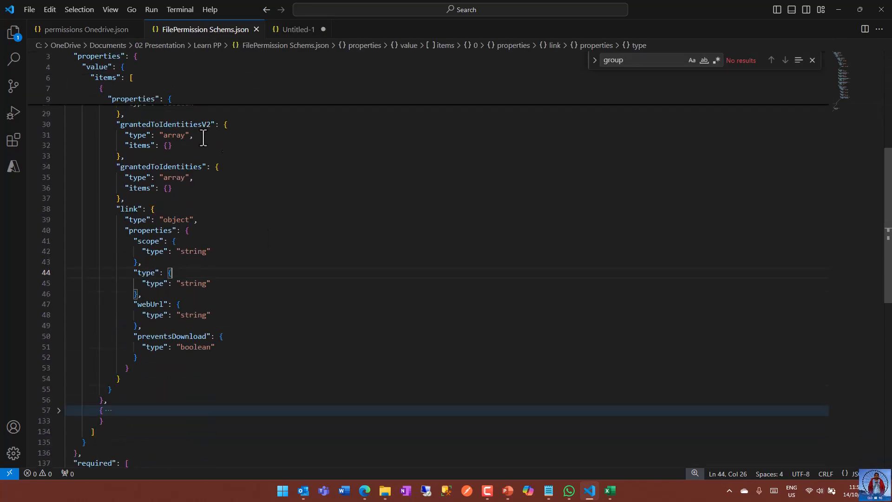
{"action": "left_click", "coordinate": [82, 30]}
{"action": "scroll", "coordinate": [318, 247], "scroll_direction": "down", "scroll_amount": 1}
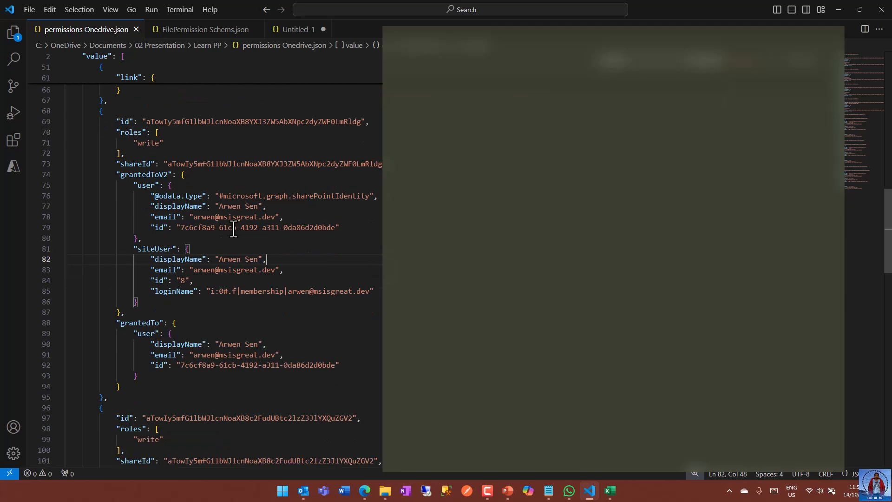
{"action": "scroll", "coordinate": [172, 237], "scroll_direction": "down", "scroll_amount": 2}
{"action": "scroll", "coordinate": [237, 250], "scroll_direction": "up", "scroll_amount": 11}
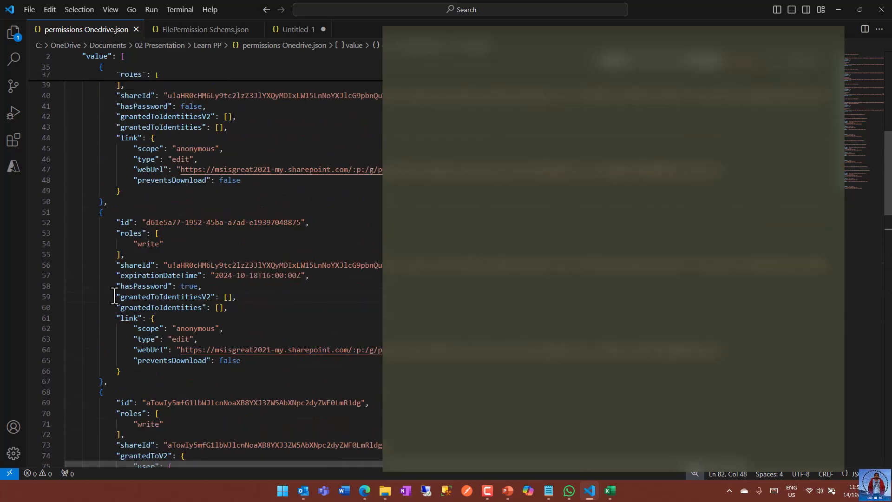
{"action": "left_click_drag", "start_coordinate": [115, 296], "coordinate": [261, 301]}
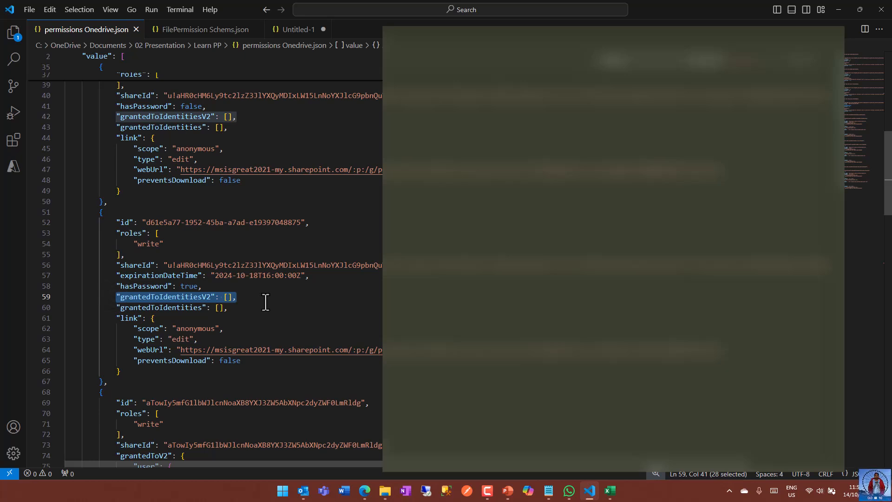
{"action": "left_click_drag", "start_coordinate": [114, 307], "coordinate": [276, 307]}
{"action": "left_click", "coordinate": [267, 302]}
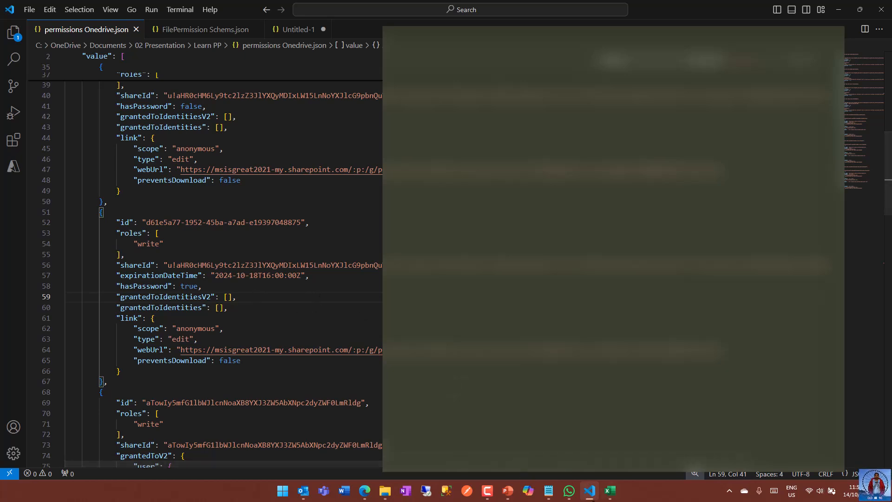
Switch back to the connector in the browser, review the permissions response schema and expand its GET operation in the preview
{"action": "left_click", "coordinate": [589, 491]}
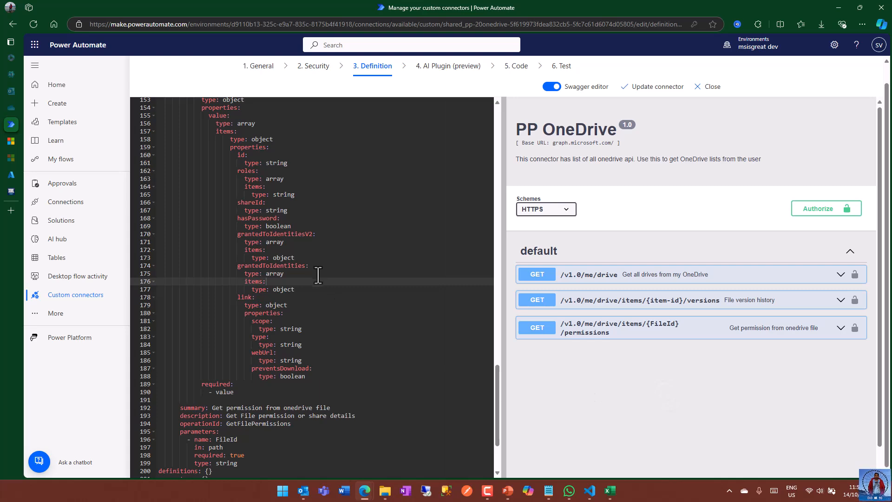
{"action": "scroll", "coordinate": [354, 274], "scroll_direction": "up", "scroll_amount": 4}
{"action": "scroll", "coordinate": [354, 275], "scroll_direction": "up", "scroll_amount": 1}
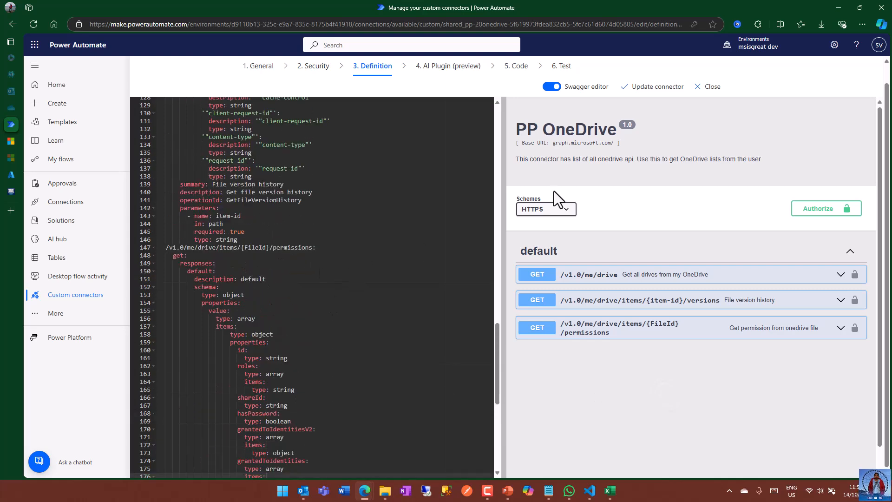
{"action": "scroll", "coordinate": [353, 290], "scroll_direction": "down", "scroll_amount": 5}
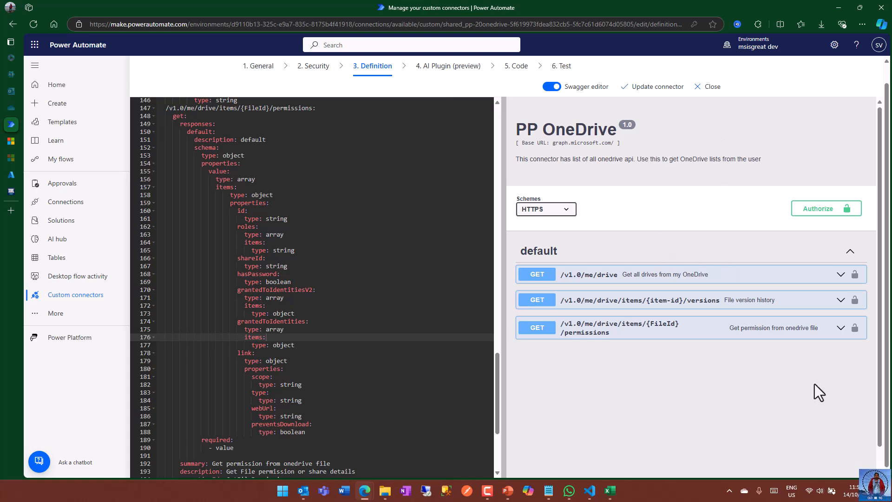
{"action": "left_click", "coordinate": [773, 332]}
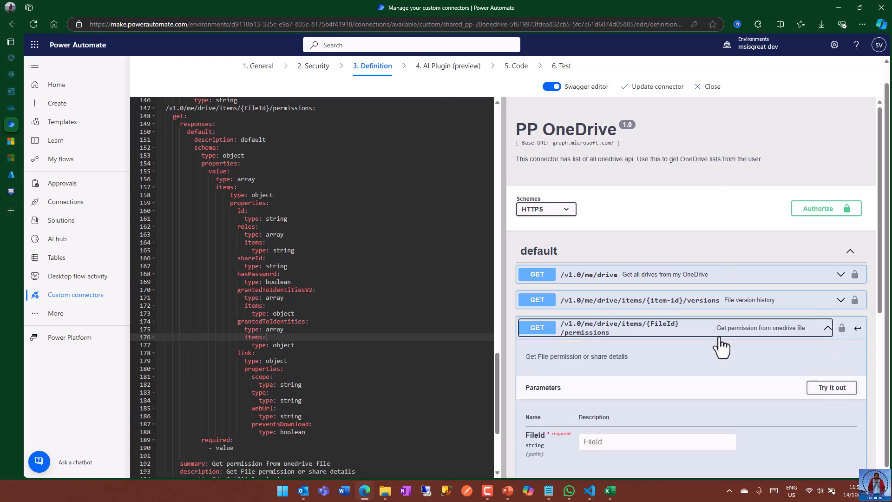
Leave the Swagger editor, review the default response's body tokens, and update the connector
{"action": "left_click", "coordinate": [551, 86]}
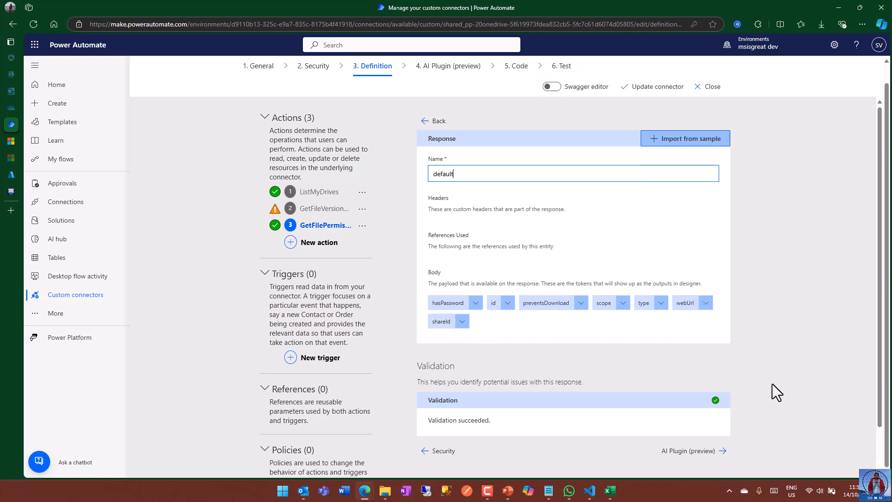
{"action": "scroll", "coordinate": [752, 386], "scroll_direction": "down", "scroll_amount": 1}
{"action": "scroll", "coordinate": [781, 330], "scroll_direction": "up", "scroll_amount": 1}
{"action": "left_click", "coordinate": [647, 89]}
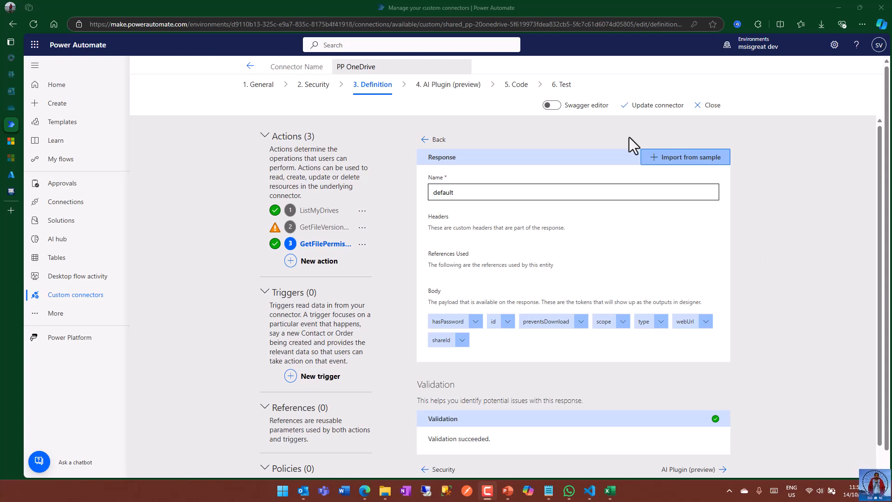
Test the GetFilePermissions operation with the file ID copied from the permissions query URL in Graph Explorer
{"action": "left_click", "coordinate": [561, 86]}
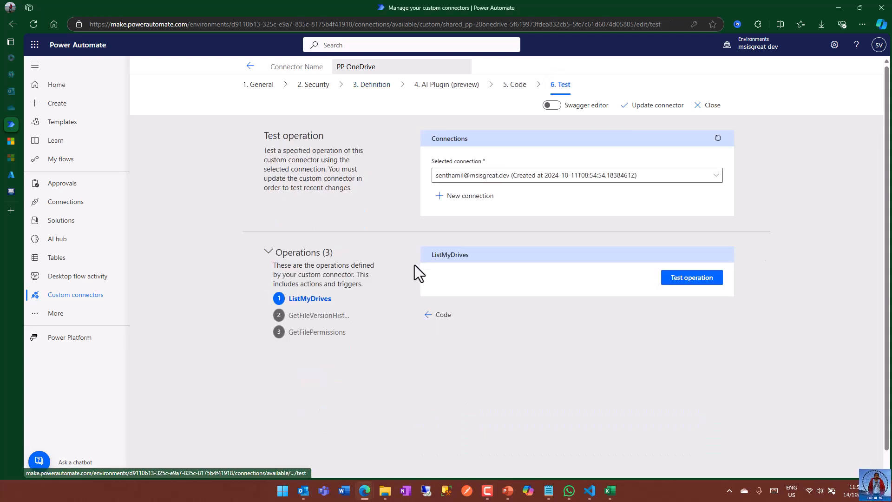
{"action": "left_click", "coordinate": [325, 332]}
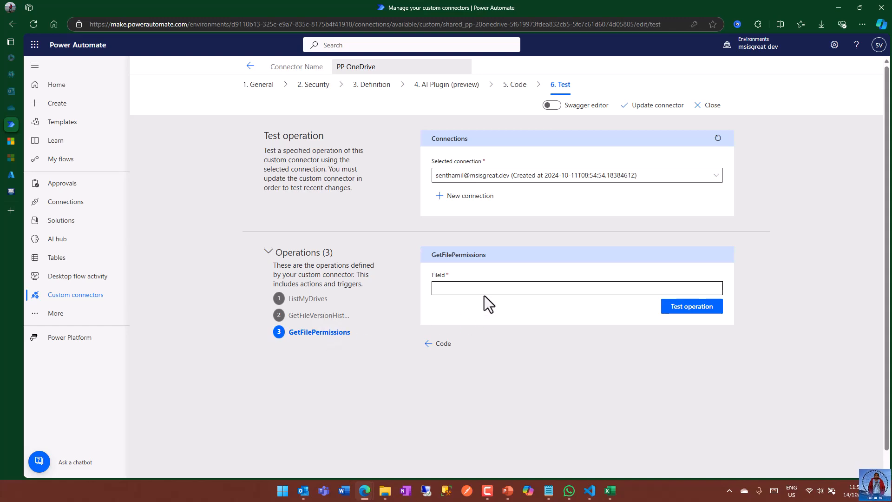
{"action": "left_click", "coordinate": [8, 141]}
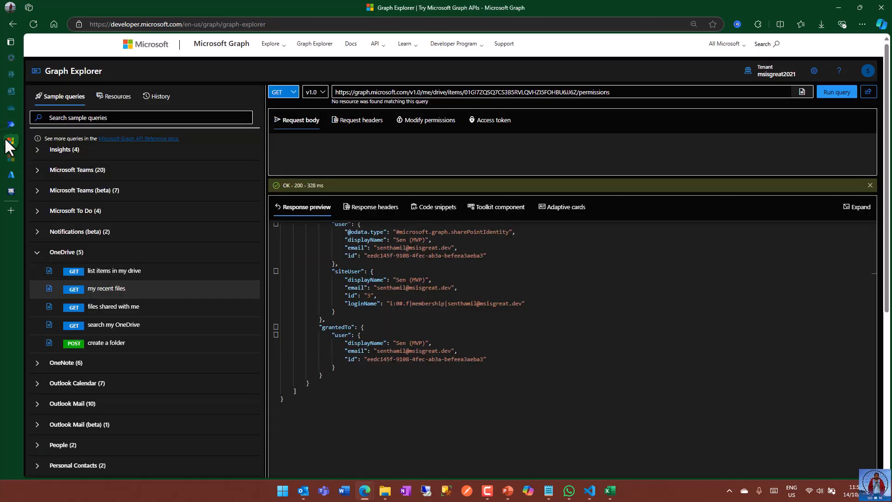
{"action": "double_click", "coordinate": [486, 92]}
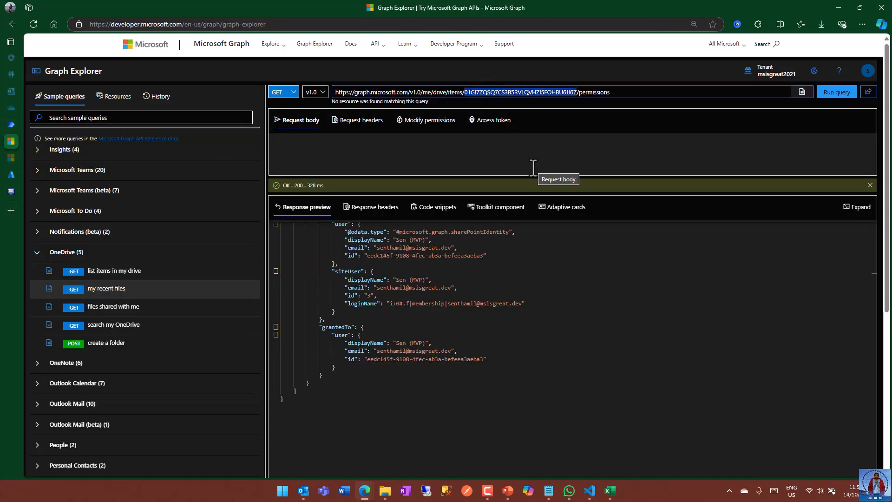
{"action": "left_click", "coordinate": [10, 175]}
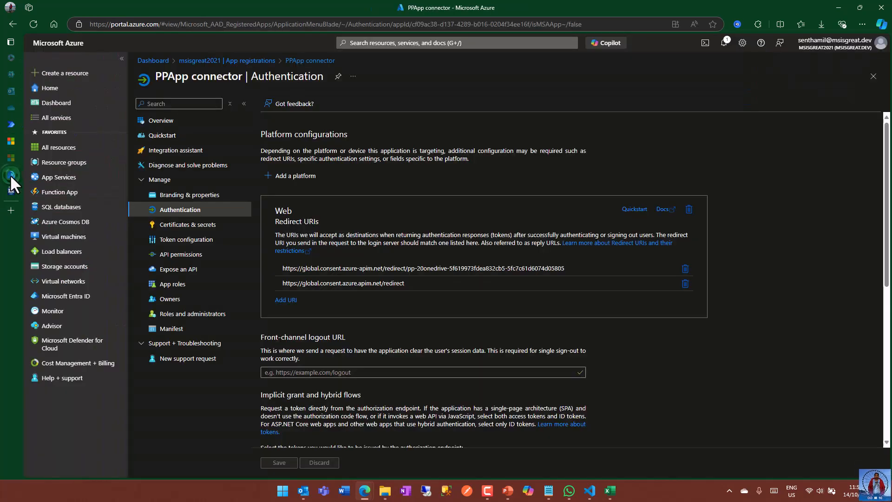
{"action": "left_click", "coordinate": [12, 125]}
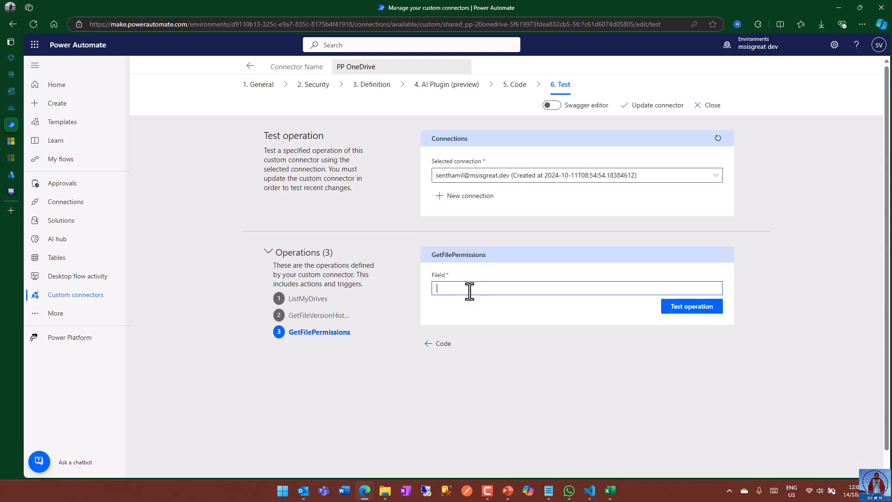
{"action": "type", "text": "01GI7ZQSC7CS3B5RVLQVHZI5FOHBU6JJ6Z"}
{"action": "left_click", "coordinate": [692, 307]}
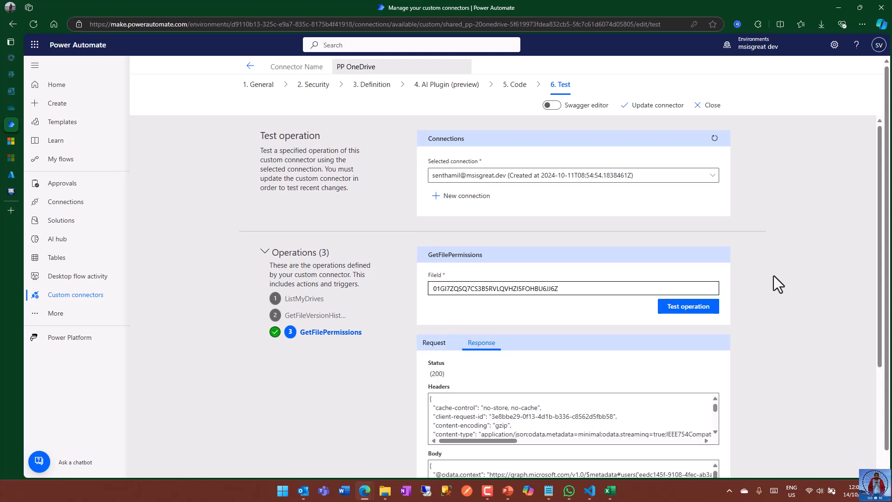
Review the GetFilePermissions test's response body and schema validation, and update and close the PP OneDrive connector
{"action": "scroll", "coordinate": [777, 278], "scroll_direction": "down", "scroll_amount": 4}
{"action": "scroll", "coordinate": [777, 278], "scroll_direction": "down", "scroll_amount": 1}
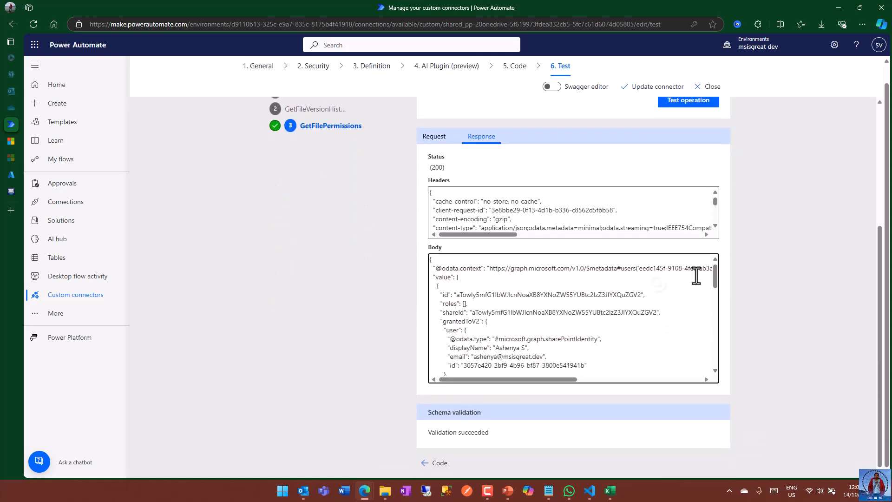
{"action": "mouse_move", "coordinate": [718, 269]}
{"action": "left_mouse_down"}
{"action": "mouse_move", "coordinate": [712, 355]}
{"action": "mouse_move", "coordinate": [718, 260]}
{"action": "left_mouse_up"}
{"action": "scroll", "coordinate": [811, 266], "scroll_direction": "up", "scroll_amount": 4}
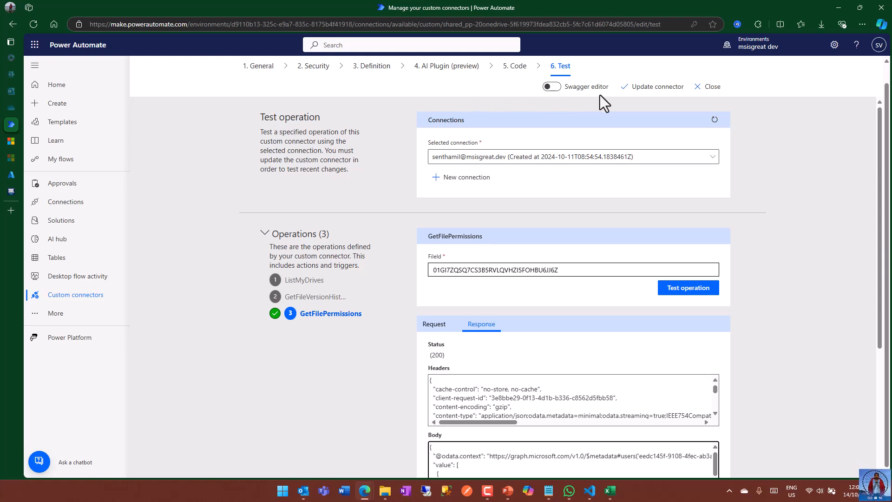
{"action": "left_click", "coordinate": [652, 87]}
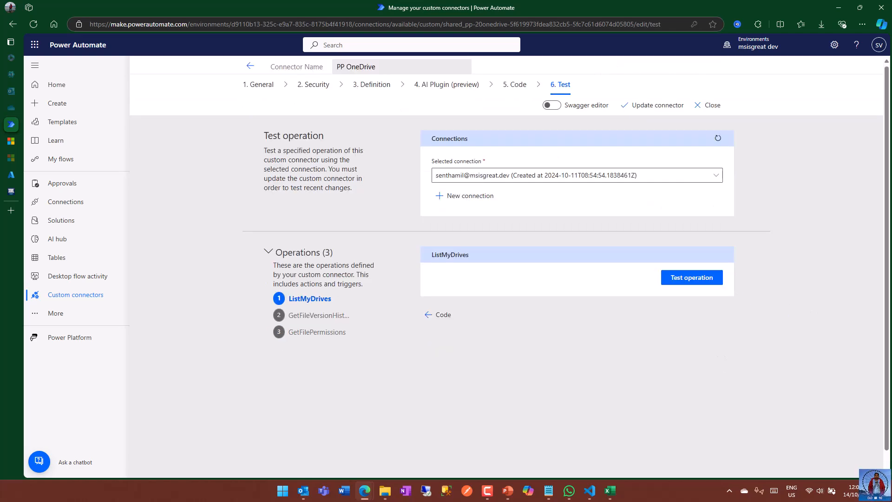
{"action": "left_click", "coordinate": [711, 105]}
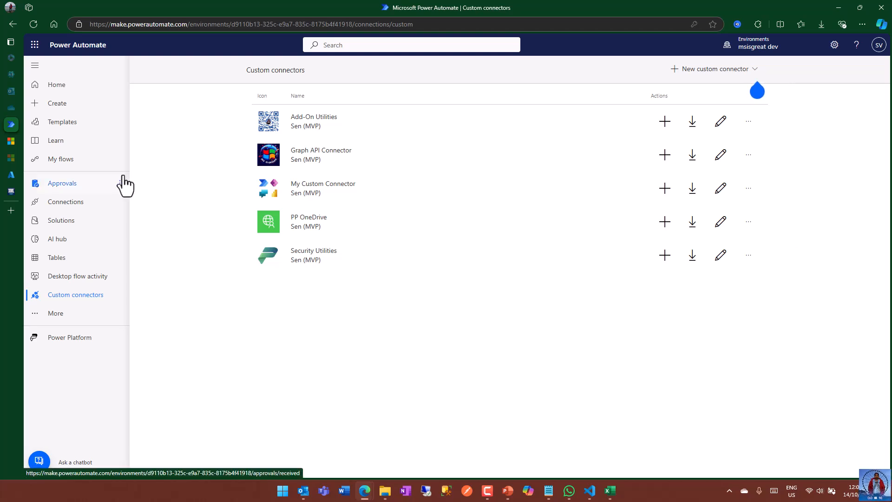
Create an instant cloud flow named File Permission Youtube with the Manually trigger a flow trigger
{"action": "left_click", "coordinate": [78, 159]}
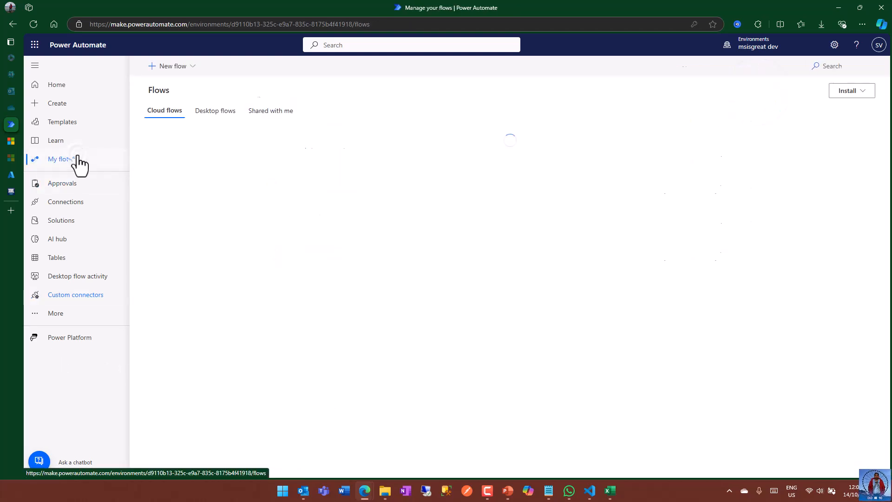
{"action": "left_click", "coordinate": [173, 66]}
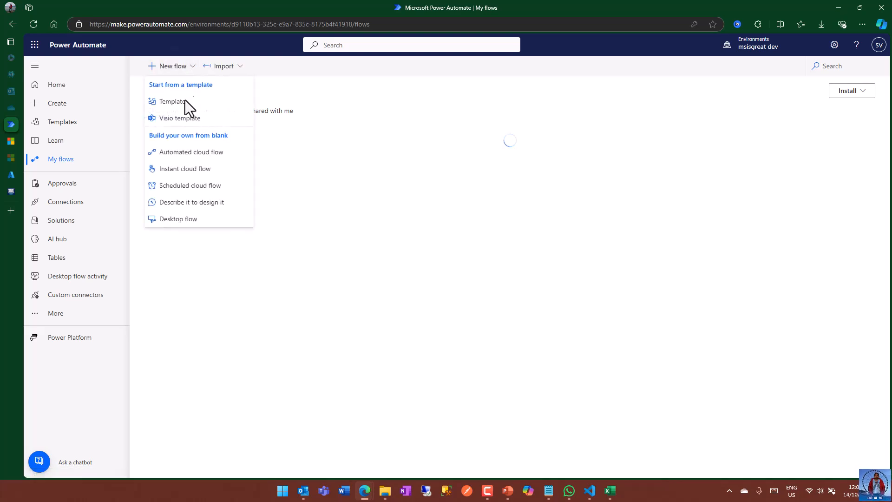
{"action": "left_click", "coordinate": [194, 170]}
{"action": "left_click", "coordinate": [553, 213]}
{"action": "left_click", "coordinate": [516, 170]}
{"action": "type", "text": "File Permission Youtube"}
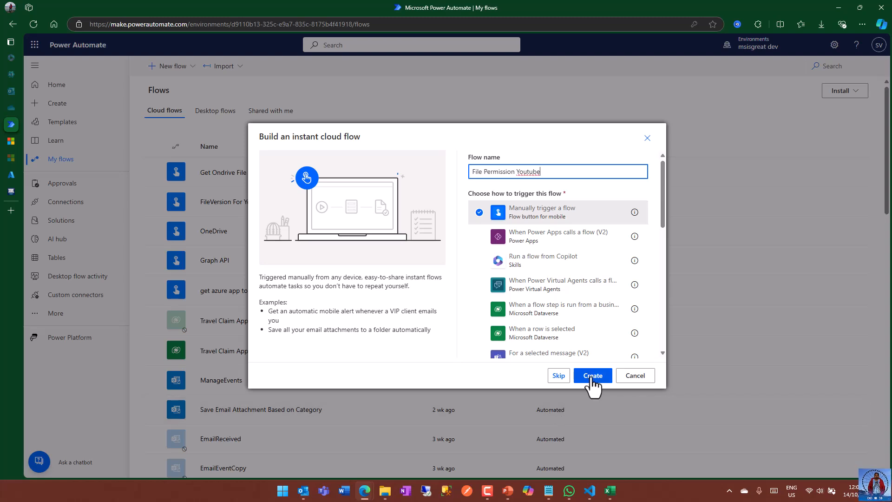
{"action": "left_click", "coordinate": [591, 378]}
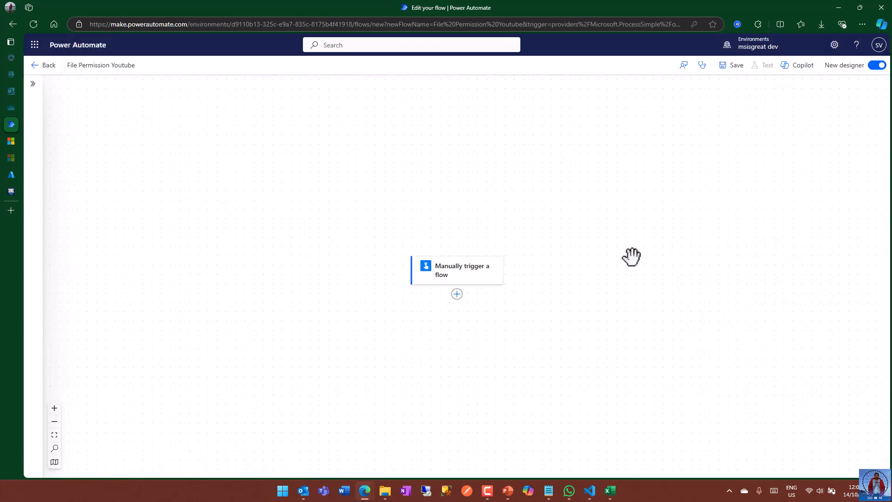
Add the OneDrive for Business List files in folder action below the manual trigger
{"action": "left_click", "coordinate": [464, 188]}
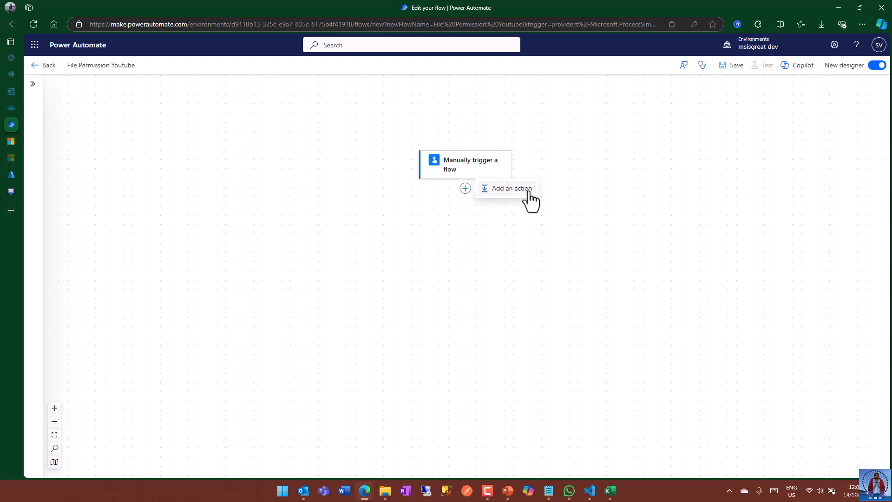
{"action": "left_click", "coordinate": [511, 188]}
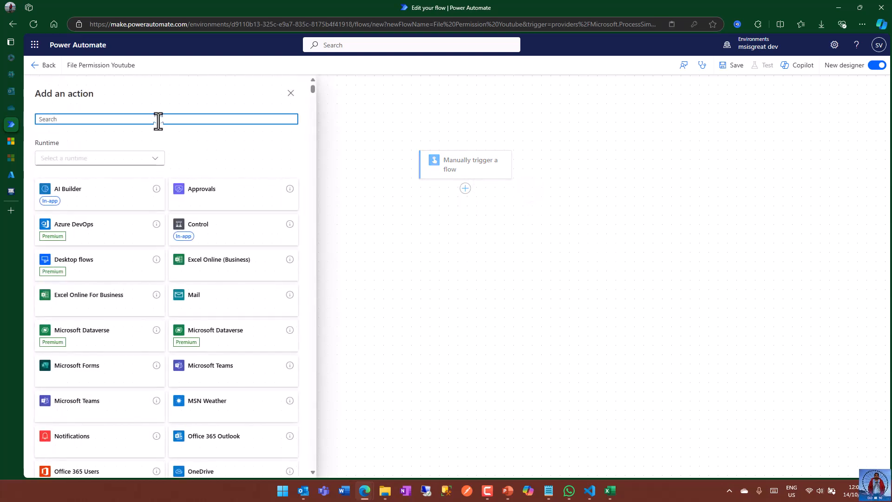
{"action": "type", "text": "onedrive"}
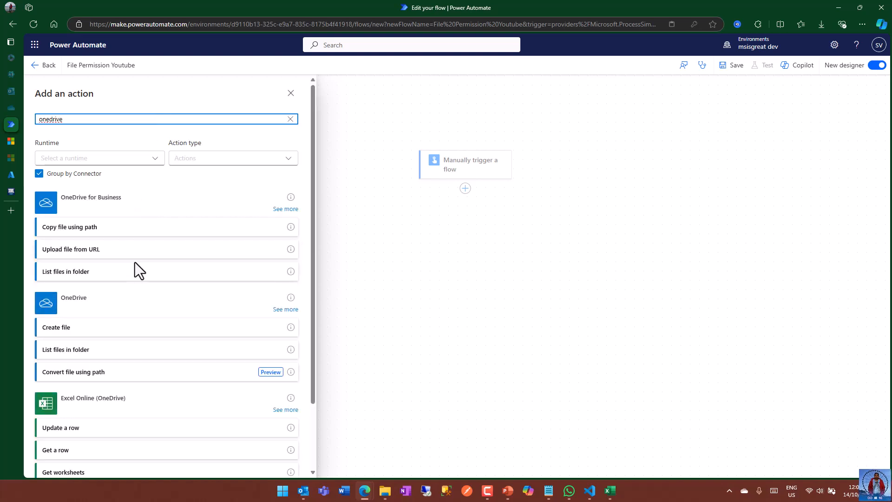
{"action": "left_click", "coordinate": [108, 273]}
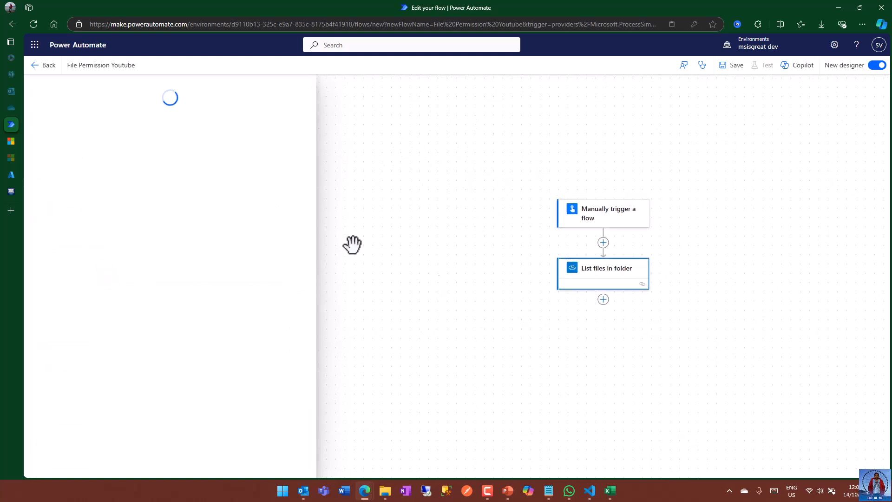
Set the List files in folder action's folder to /PA and save the flow
{"action": "left_click", "coordinate": [302, 158]}
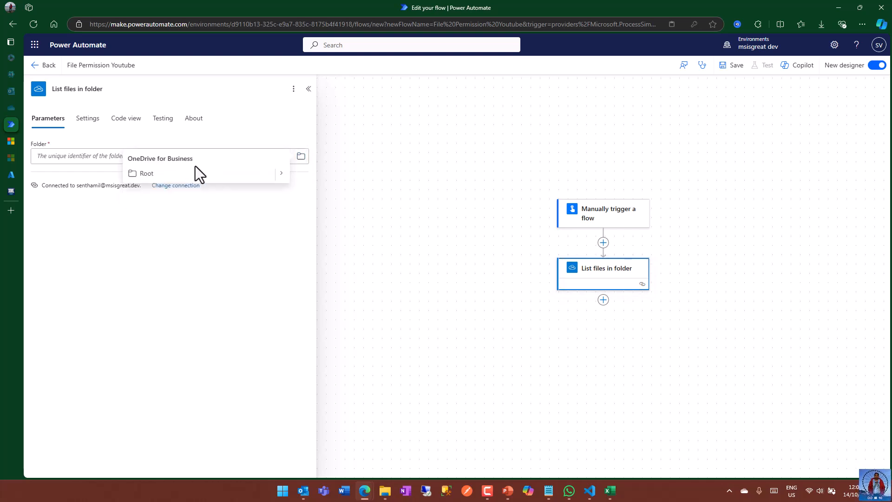
{"action": "left_click", "coordinate": [281, 174]}
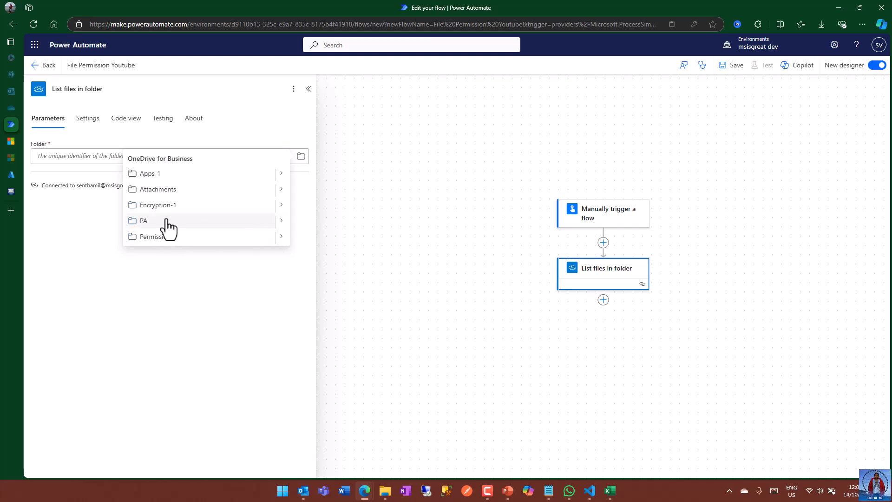
{"action": "left_click", "coordinate": [165, 220]}
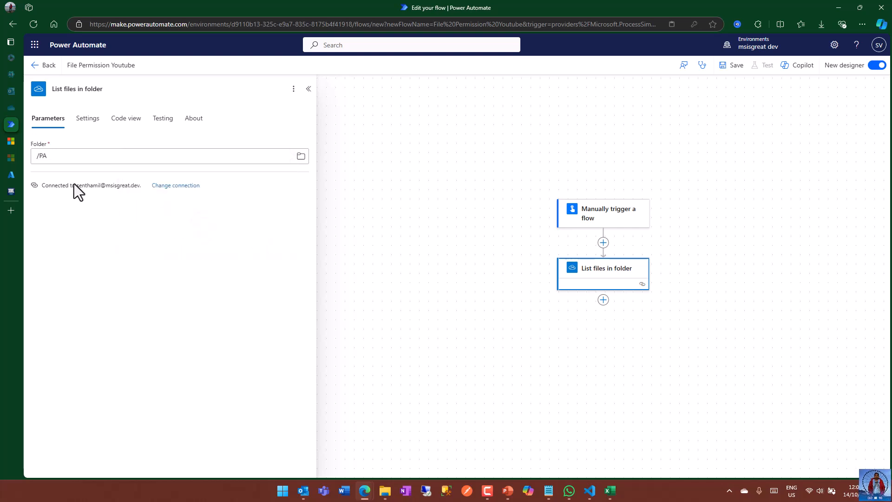
{"action": "left_click_drag", "start_coordinate": [728, 248], "coordinate": [585, 194]}
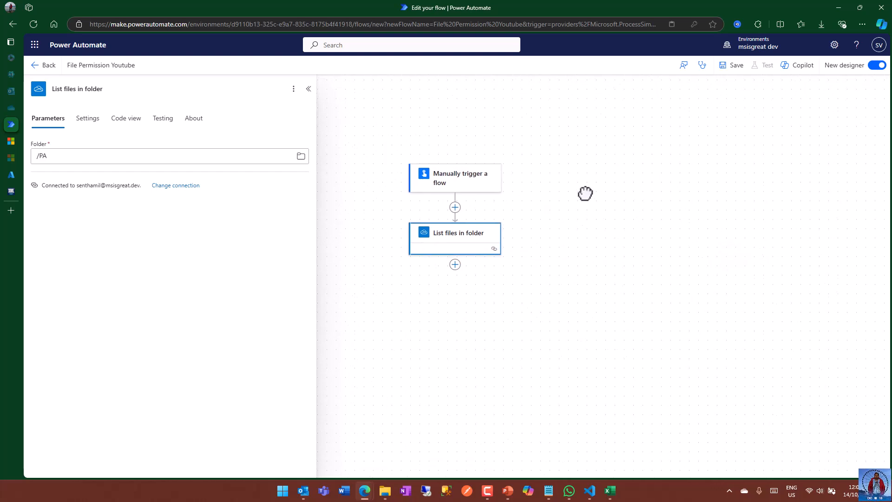
{"action": "left_click", "coordinate": [734, 66]}
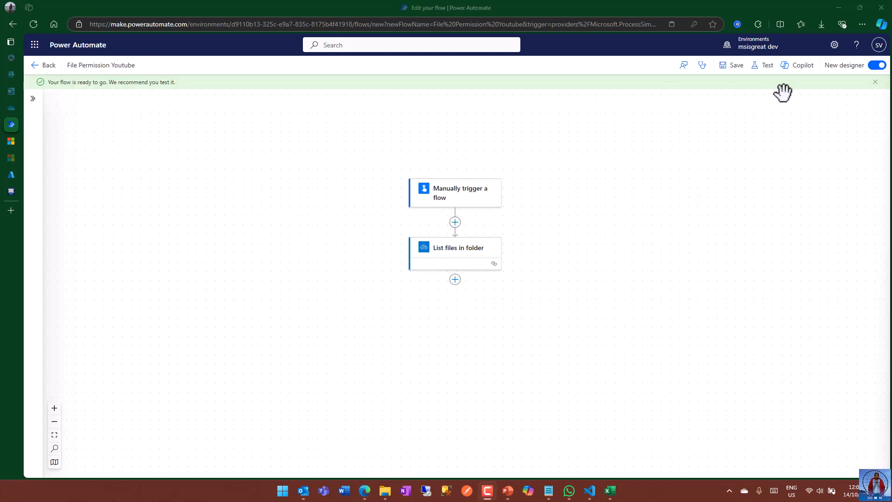
Test the File Permission Youtube flow manually and run it with the existing OneDrive for Business connection
{"action": "left_click", "coordinate": [762, 66]}
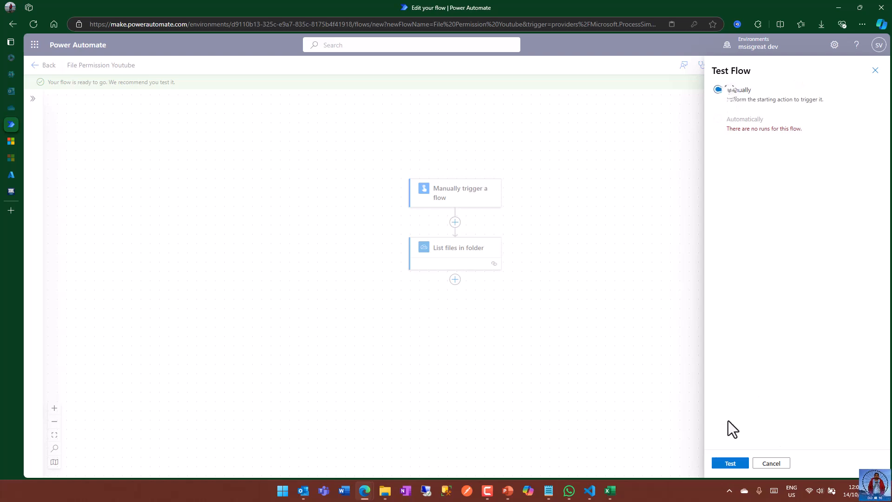
{"action": "left_click", "coordinate": [727, 462]}
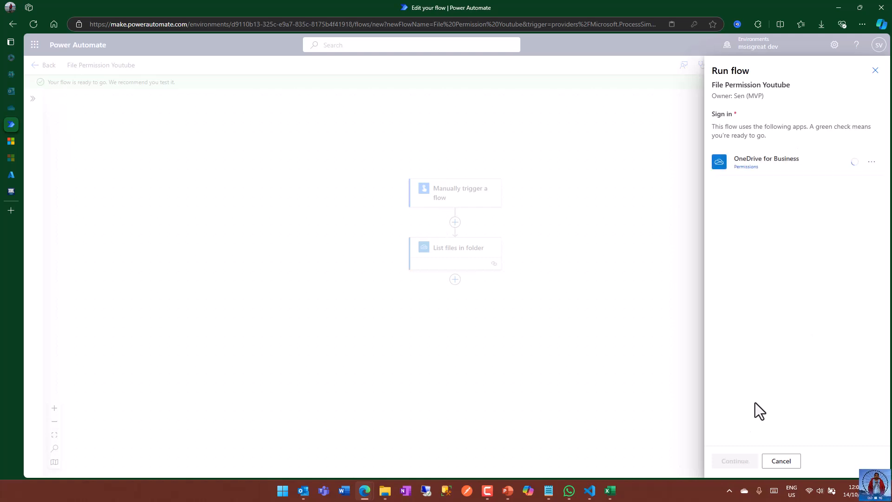
{"action": "left_click", "coordinate": [735, 461]}
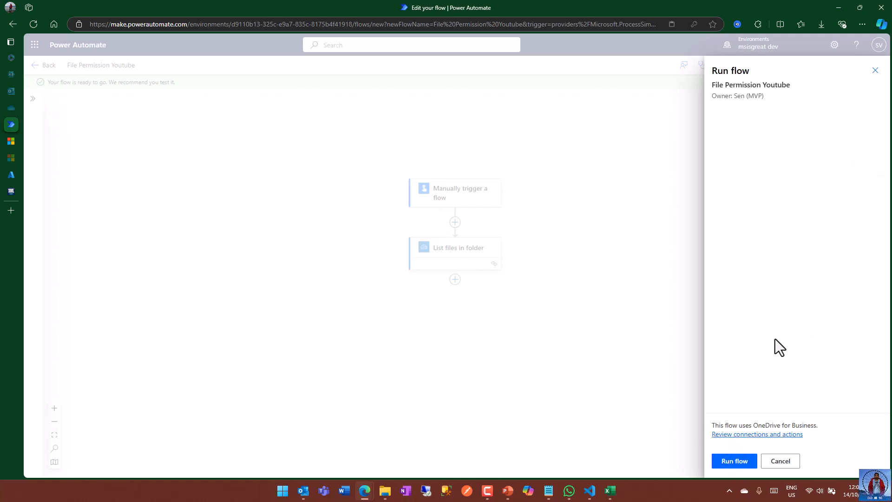
{"action": "left_click", "coordinate": [733, 462]}
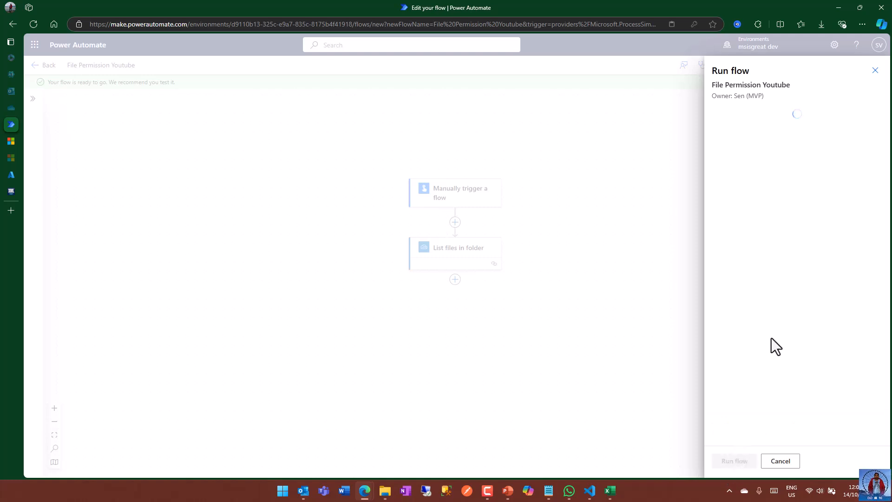
{"action": "left_click", "coordinate": [738, 461]}
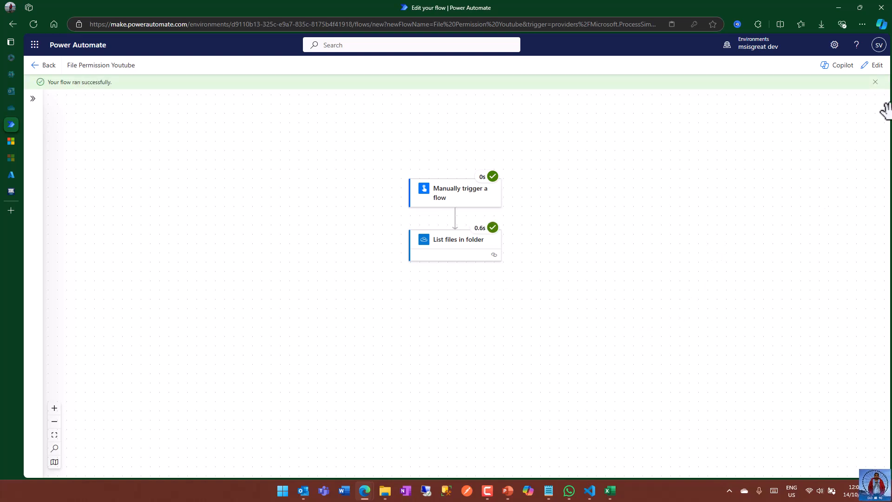
Show the raw outputs of the List files in folder action and copy the Id value of eurocarsv1.xlsx
{"action": "left_click", "coordinate": [875, 81]}
{"action": "left_click", "coordinate": [472, 230]}
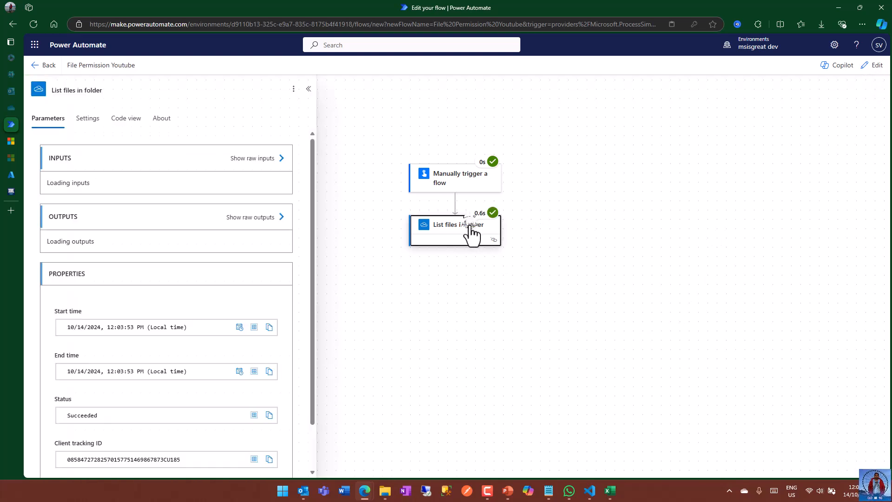
{"action": "scroll", "coordinate": [238, 289], "scroll_direction": "down", "scroll_amount": 5}
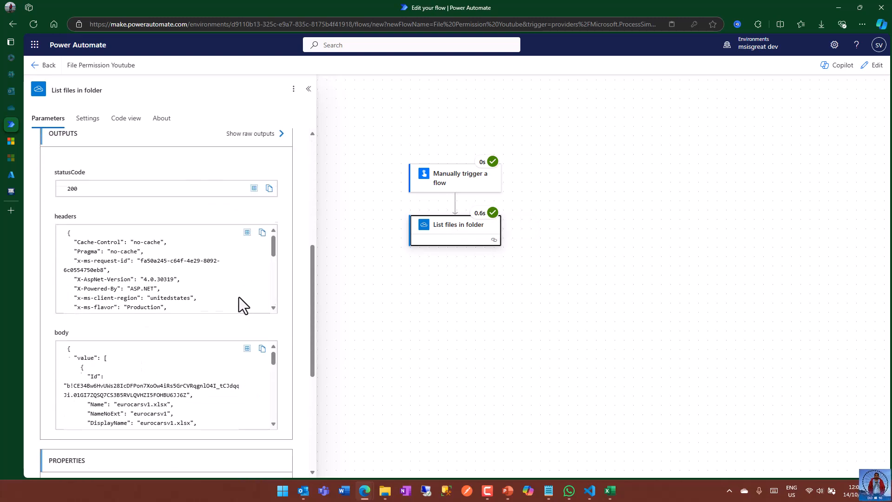
{"action": "left_click", "coordinate": [253, 132]}
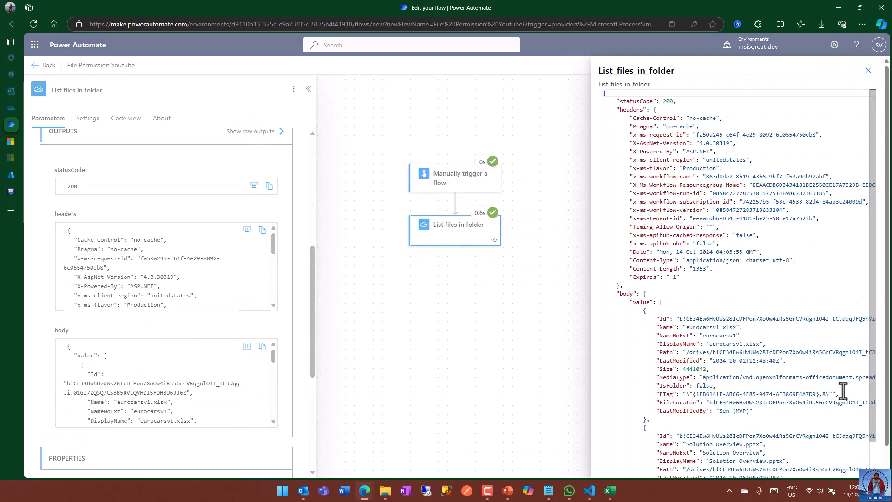
{"action": "scroll", "coordinate": [835, 336], "scroll_direction": "down", "scroll_amount": 2}
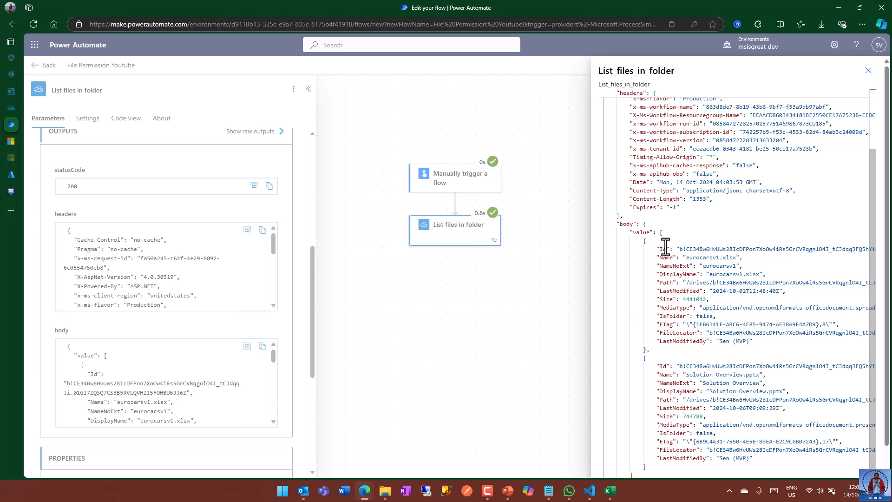
{"action": "left_click_drag", "start_coordinate": [679, 249], "coordinate": [861, 252]}
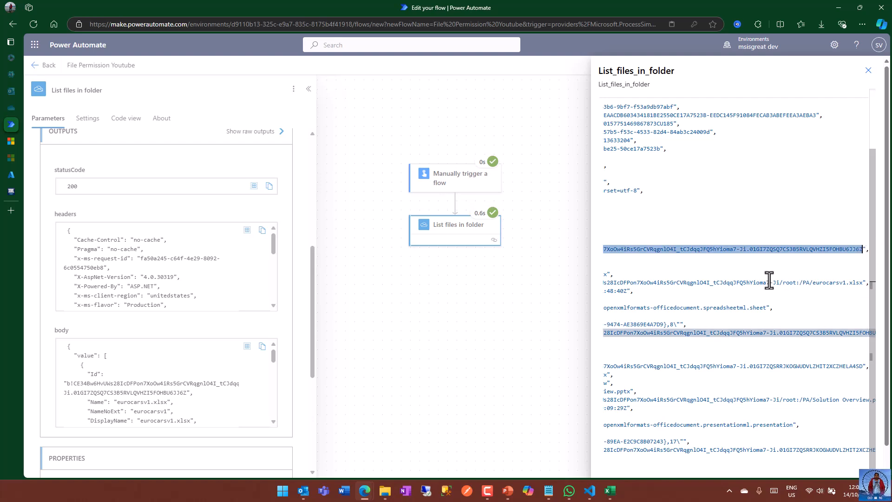
Open a blank Notepad document over the browser and paste the copied eurocarsv1.xlsx Id into it
{"action": "left_click", "coordinate": [639, 491]}
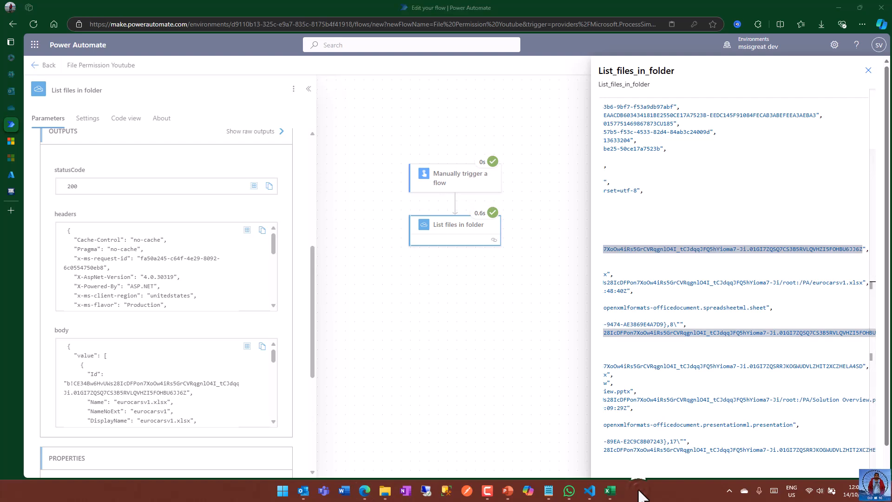
{"action": "key", "text": "super"}
{"action": "type", "text": "note"}
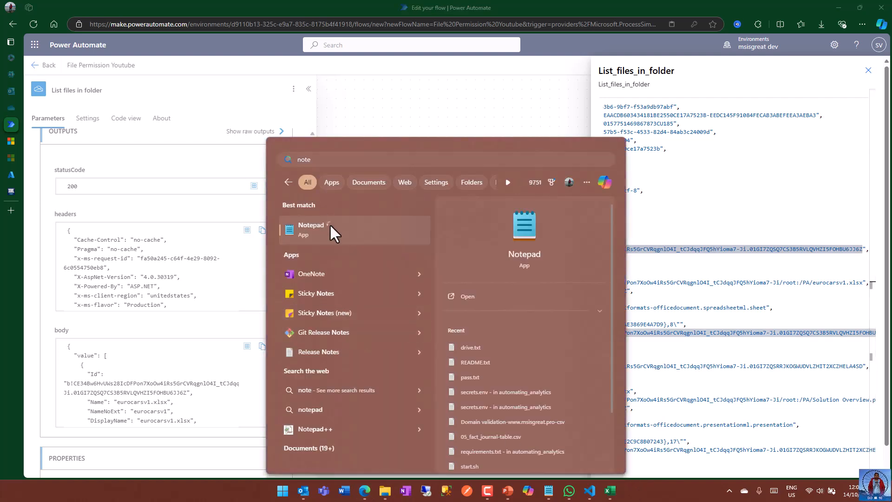
{"action": "left_click", "coordinate": [329, 223]}
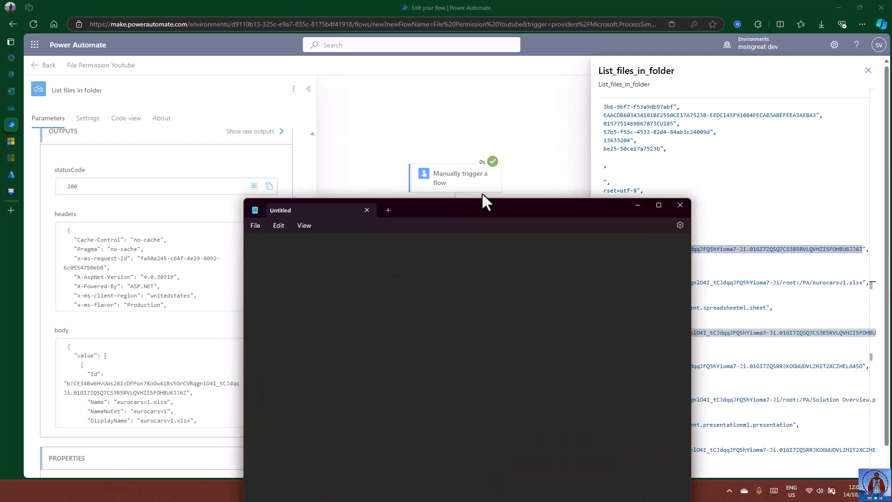
{"action": "left_click_drag", "start_coordinate": [483, 199], "coordinate": [495, 92]}
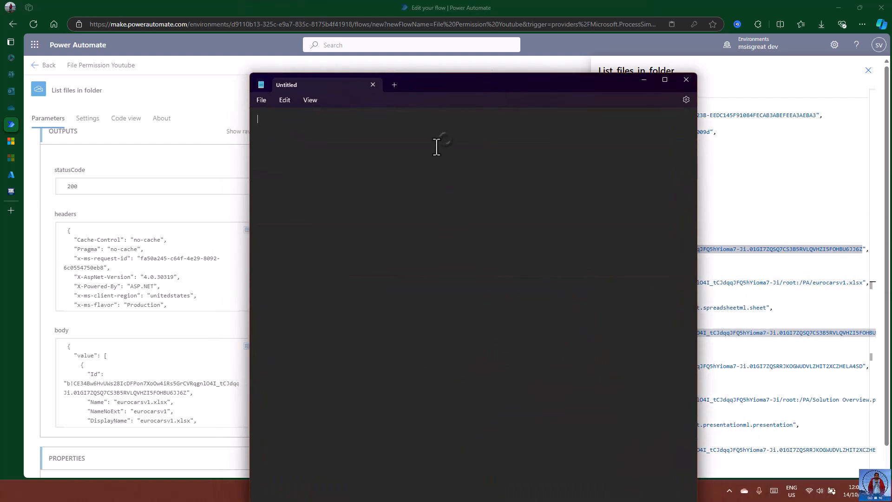
{"action": "type", "text": "b!CE34Bw6HvUWs28IcDFPon7XoOw4iRs5GrCVRqgnlO4I_tCJdqqJFQ5hYioma7-Ji.01GI7ZQSQ7CS3B5RVLQVHZI5FOHBU6JJ6Z"}
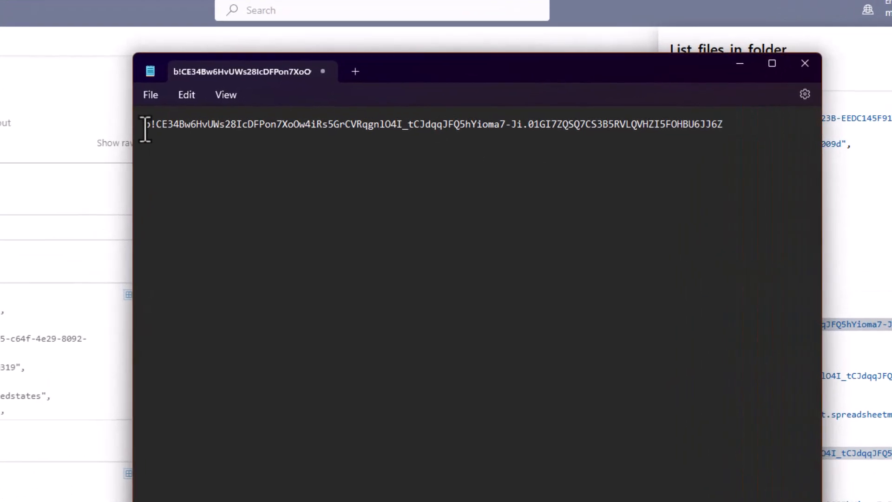
Examine the parts of the pasted Id before and after the period, and minimize Notepad
{"action": "key", "text": "ctrl+a"}
{"action": "left_click", "coordinate": [163, 139]}
{"action": "left_click_drag", "start_coordinate": [143, 123], "coordinate": [736, 135]}
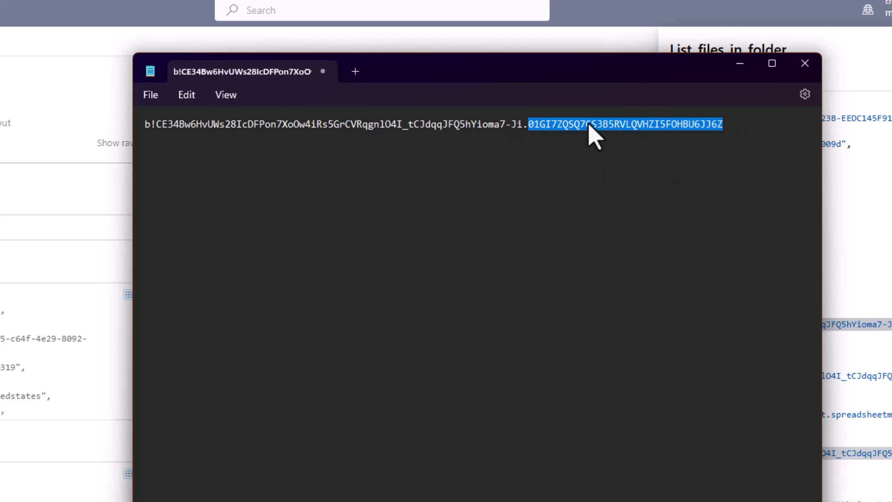
{"action": "left_click_drag", "start_coordinate": [527, 124], "coordinate": [149, 124]}
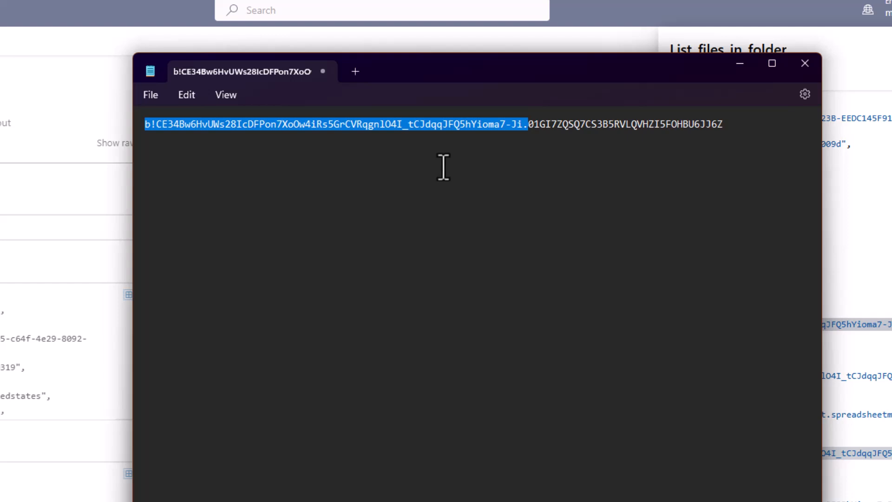
{"action": "left_click", "coordinate": [535, 131]}
{"action": "left_click_drag", "start_coordinate": [529, 124], "coordinate": [615, 239]}
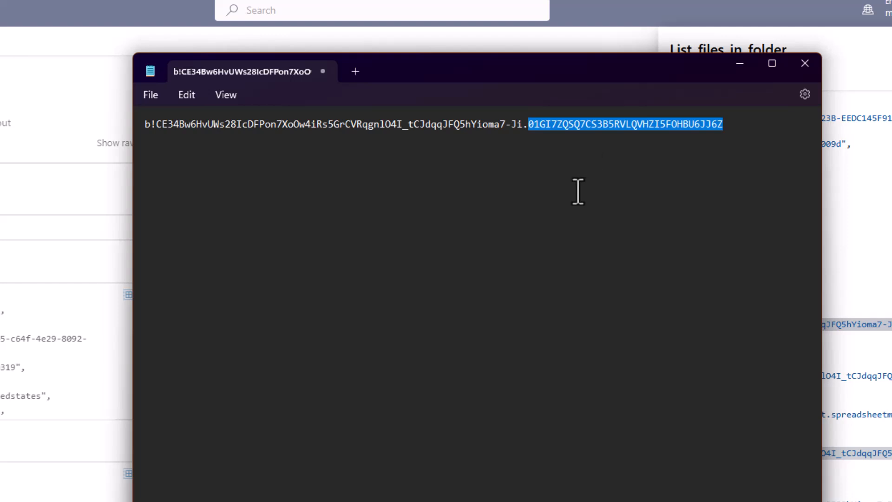
{"action": "left_click", "coordinate": [521, 190]}
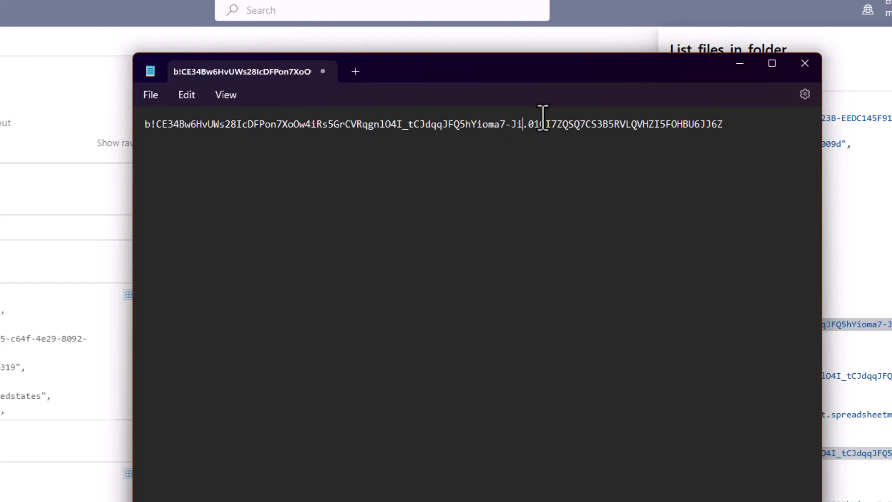
{"action": "left_click_drag", "start_coordinate": [527, 124], "coordinate": [754, 131]}
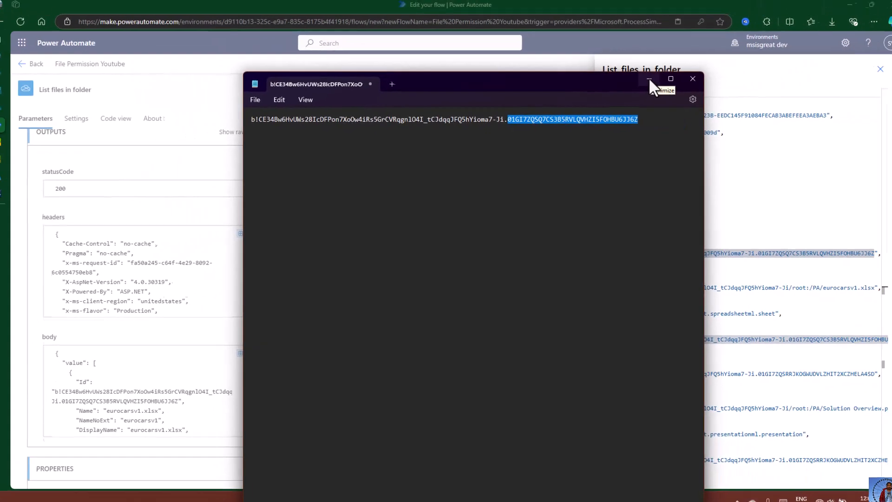
{"action": "left_click", "coordinate": [739, 64]}
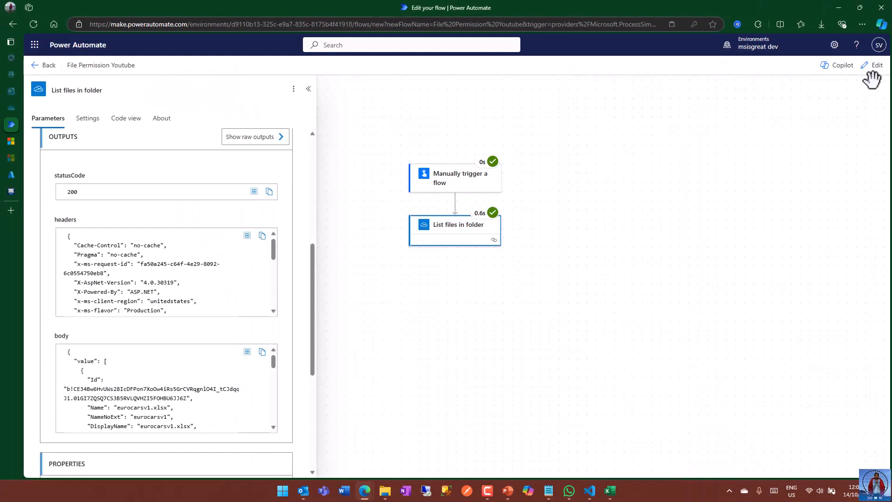
Return the File Permission Youtube flow to editing and begin inserting a step below List files in folder
{"action": "left_click", "coordinate": [877, 65]}
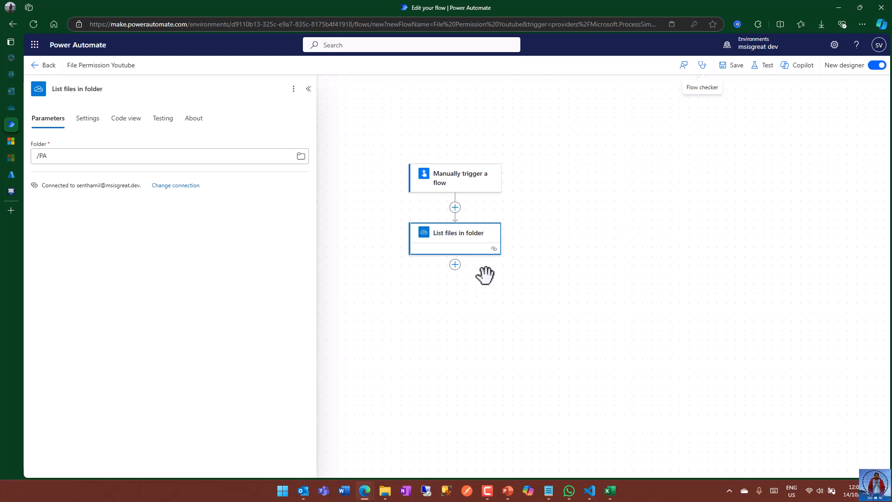
{"action": "left_click", "coordinate": [454, 265]}
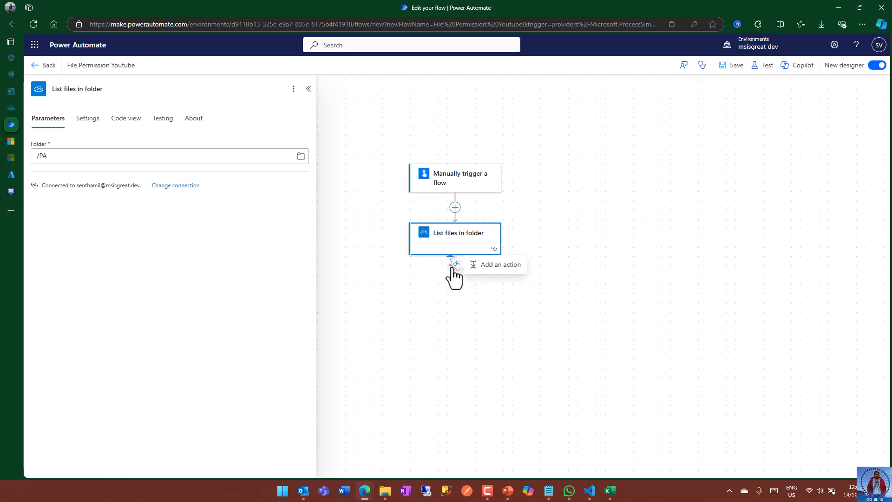
Add an Initialize variable action after the List files in folder action
{"action": "left_click", "coordinate": [495, 263]}
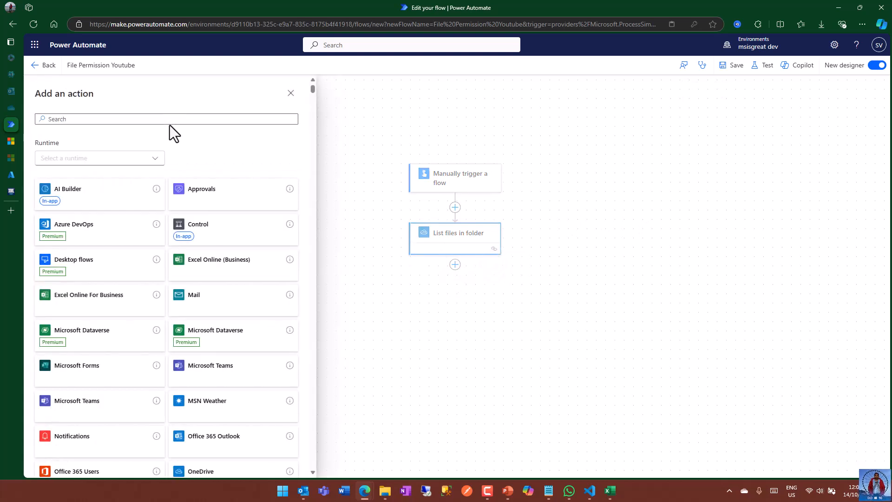
{"action": "left_click", "coordinate": [152, 119]}
{"action": "type", "text": "initia"}
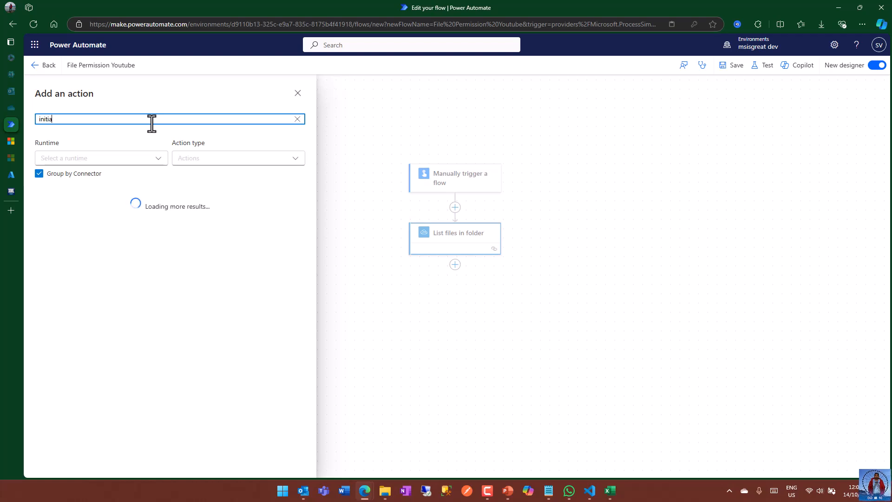
{"action": "left_click", "coordinate": [93, 240]}
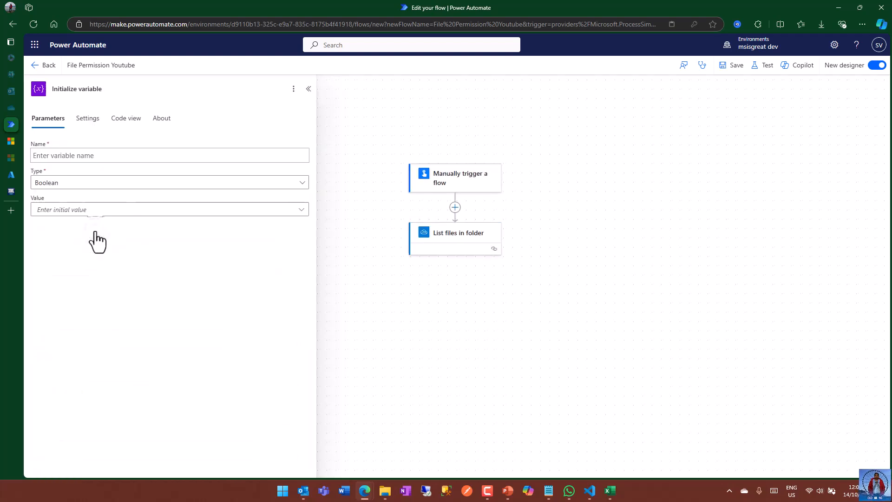
{"action": "left_click", "coordinate": [614, 269]}
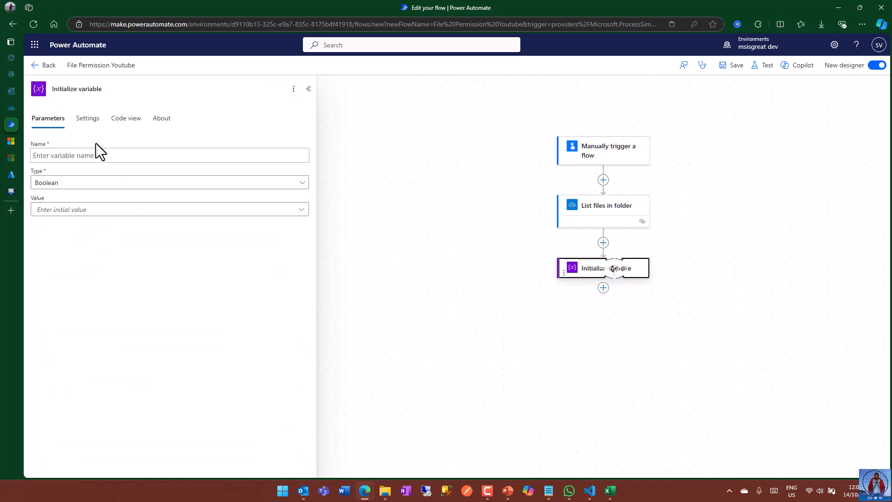
Name the new variable FileId and set its type to String
{"action": "left_click", "coordinate": [118, 156]}
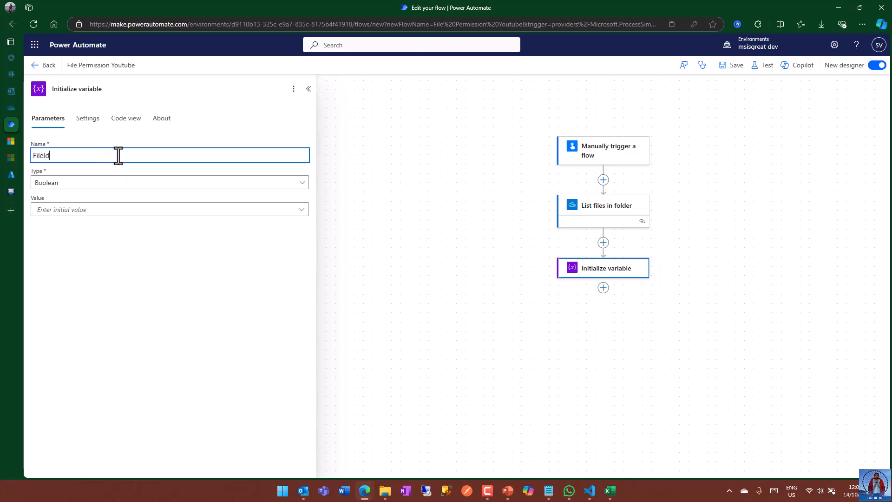
{"action": "left_click", "coordinate": [95, 183]}
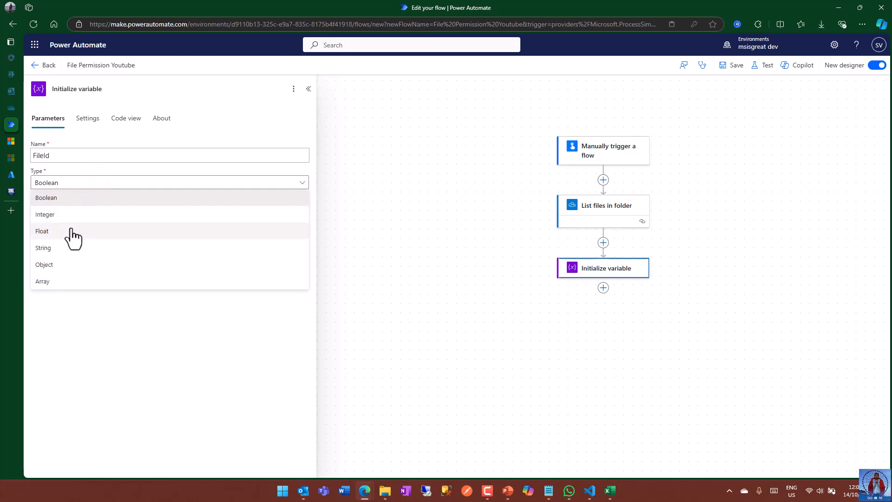
{"action": "left_click", "coordinate": [69, 248]}
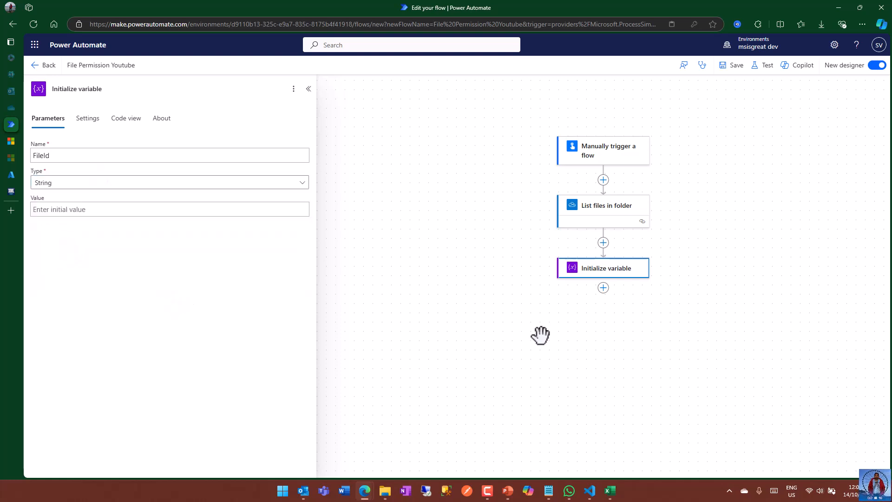
Rename the Initialize variable action as "var FileId"
{"action": "left_click_drag", "start_coordinate": [761, 301], "coordinate": [612, 243]}
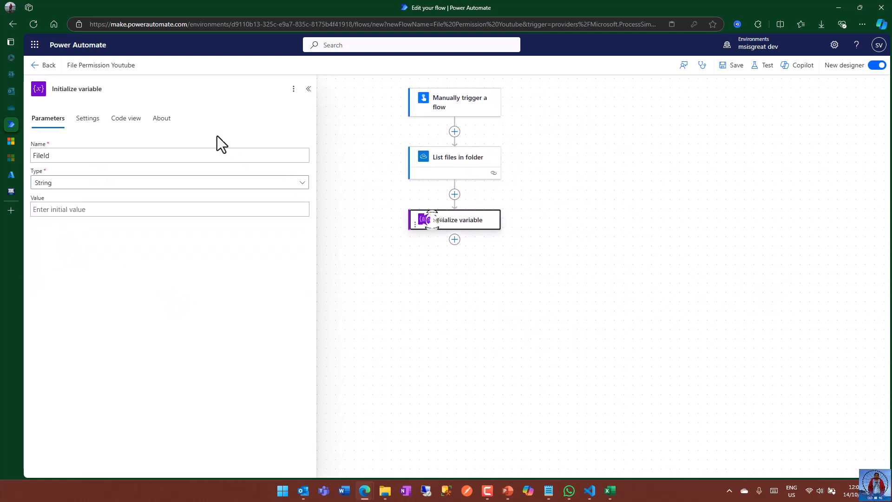
{"action": "left_click_drag", "start_coordinate": [128, 94], "coordinate": [2, 95]}
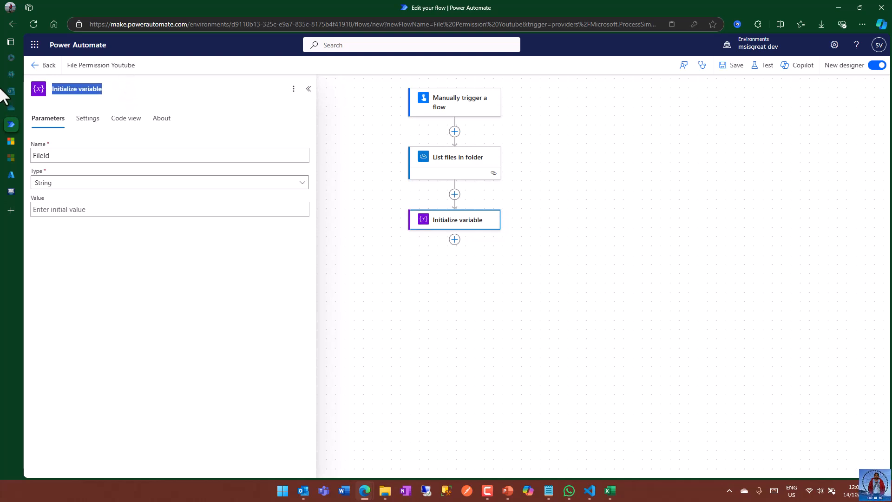
{"action": "type", "text": "var Fileld"}
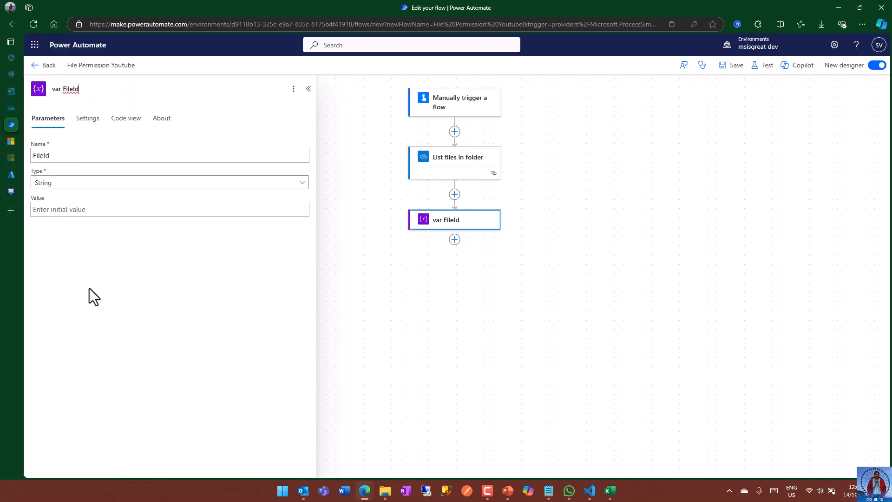
{"action": "left_click", "coordinate": [89, 289]}
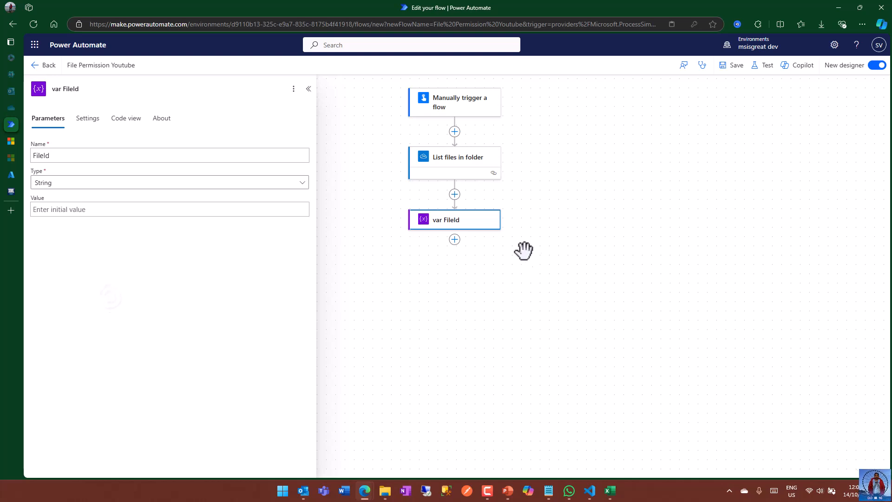
Add a Set variable action after the var FileId action
{"action": "left_click", "coordinate": [455, 239]}
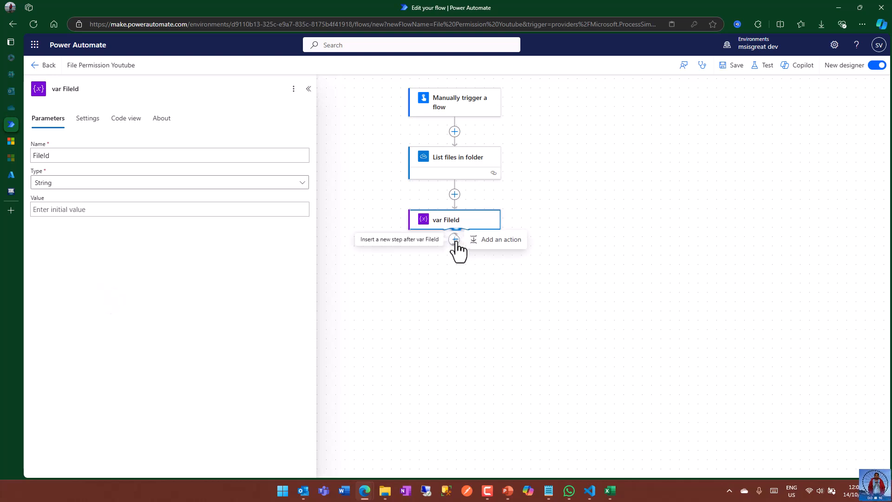
{"action": "left_click", "coordinate": [506, 240]}
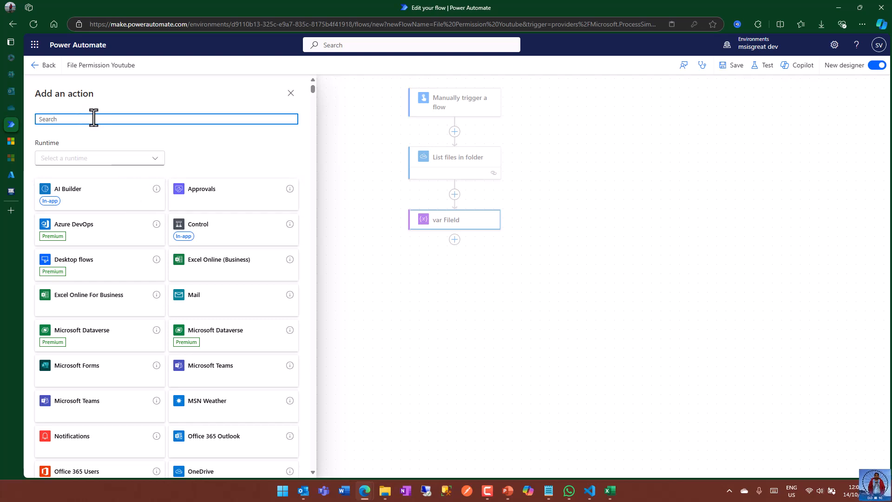
{"action": "type", "text": "set"}
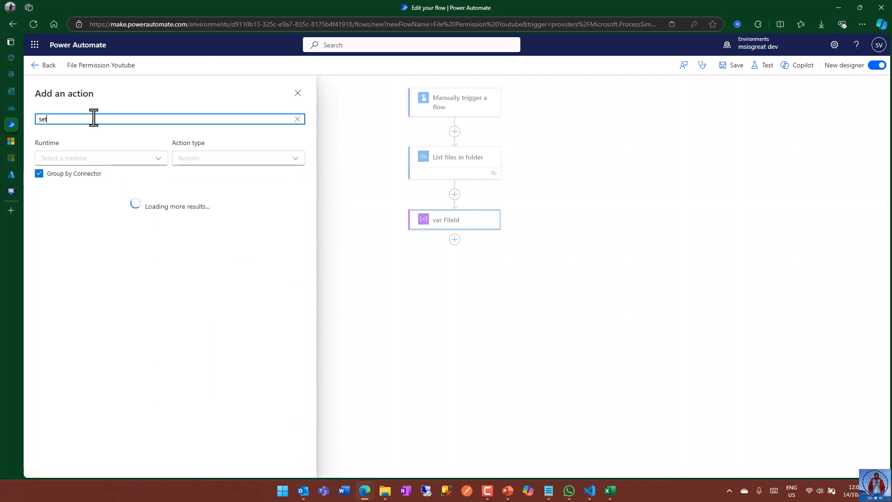
{"action": "type", "text": " variable"}
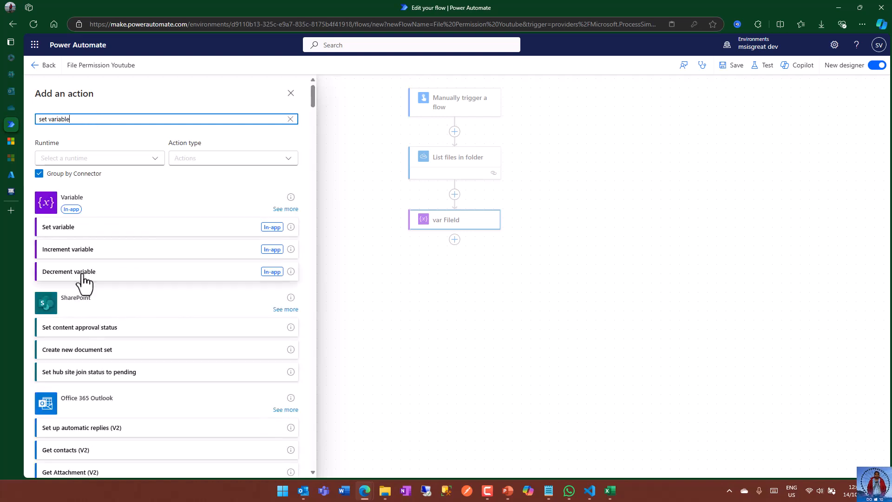
{"action": "left_click", "coordinate": [77, 229]}
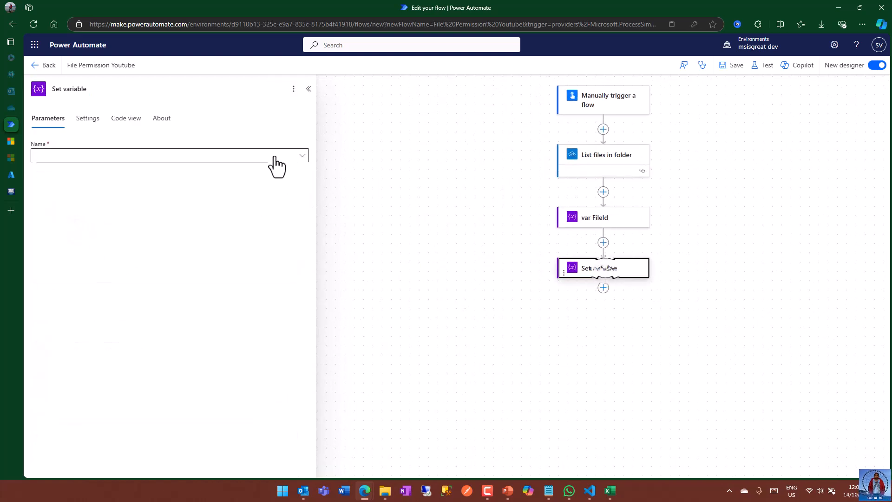
Make the Set variable action target FileId and give it the Id value from List files in folder
{"action": "left_click", "coordinate": [233, 157]}
{"action": "left_click", "coordinate": [124, 173]}
{"action": "left_click", "coordinate": [135, 184]}
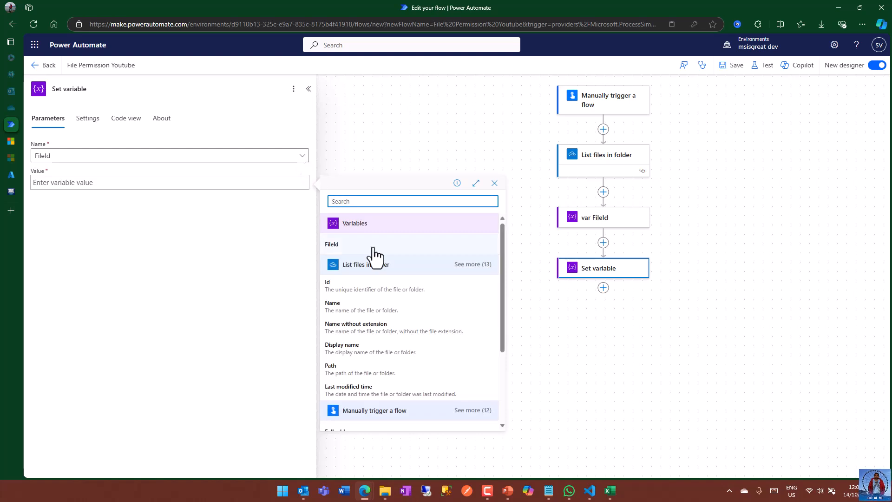
{"action": "left_click", "coordinate": [371, 291]}
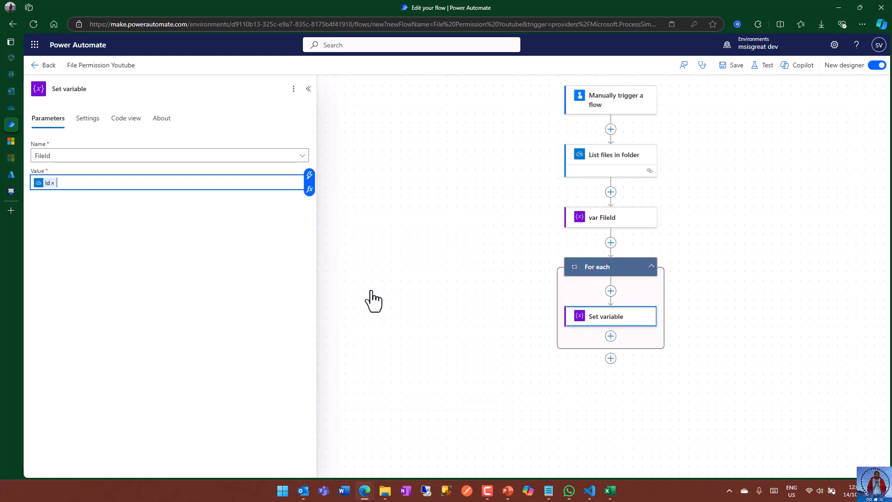
Replace the Id token in the Set variable value with the expression split(item()?['Id'],'.')[1]
{"action": "left_click", "coordinate": [625, 316]}
{"action": "left_click", "coordinate": [53, 183]}
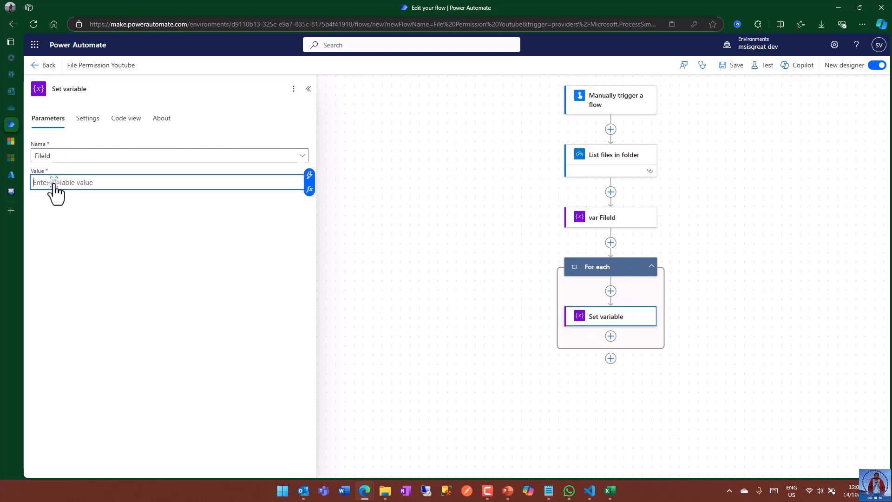
{"action": "left_click", "coordinate": [309, 189]}
{"action": "key", "text": "alt+Tab"}
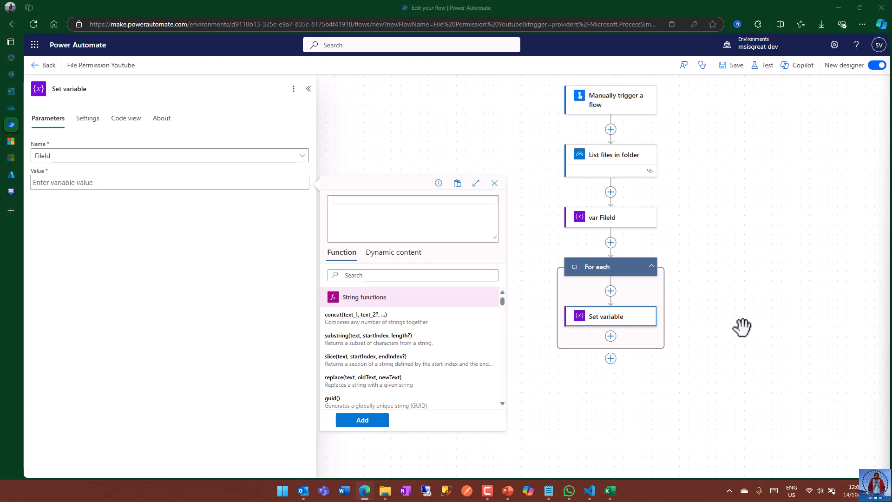
{"action": "left_click", "coordinate": [348, 199]}
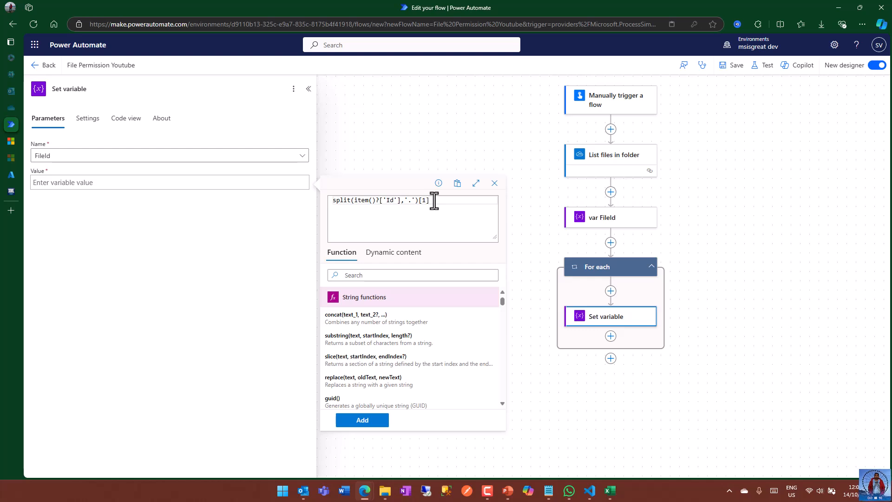
{"action": "left_click", "coordinate": [360, 421]}
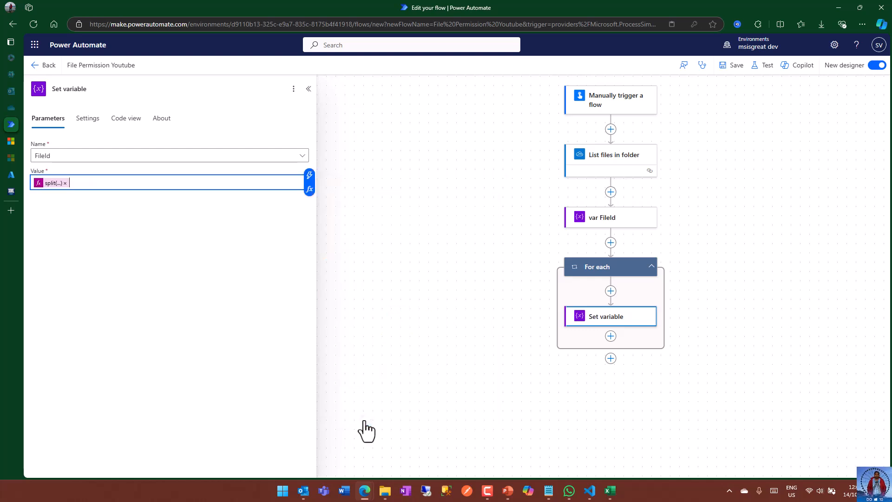
{"action": "left_click", "coordinate": [211, 281]}
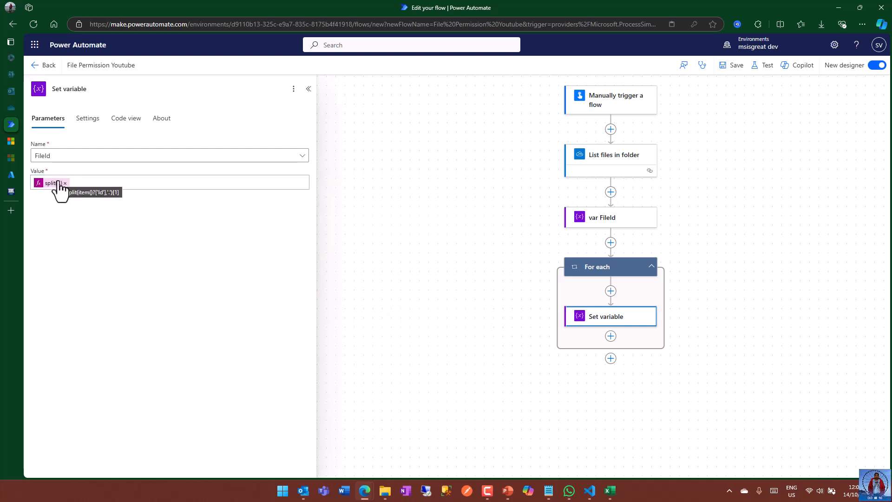
{"action": "left_click", "coordinate": [731, 277]}
Inside the For each loop, after Set variable, add the "Get permission from onedrive file" action of the custom PP OneDrive connector
{"action": "left_click_drag", "start_coordinate": [785, 279], "coordinate": [529, 189]}
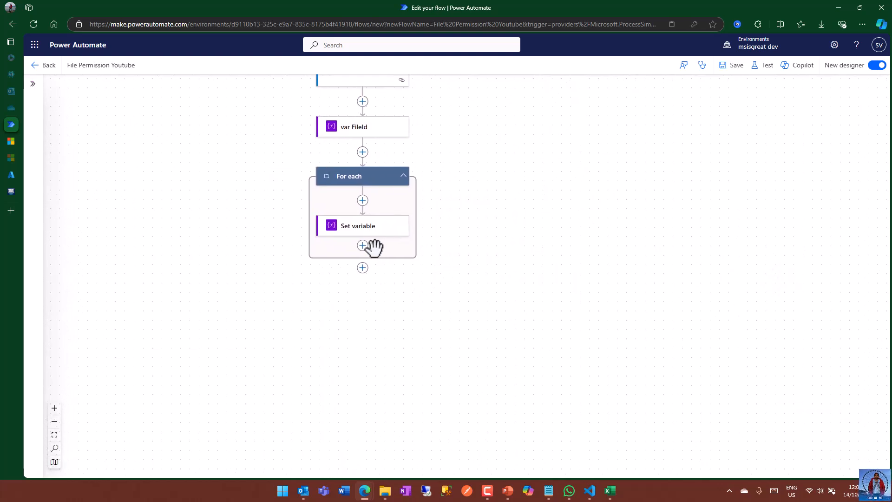
{"action": "left_click", "coordinate": [363, 246]}
{"action": "left_click", "coordinate": [398, 247]}
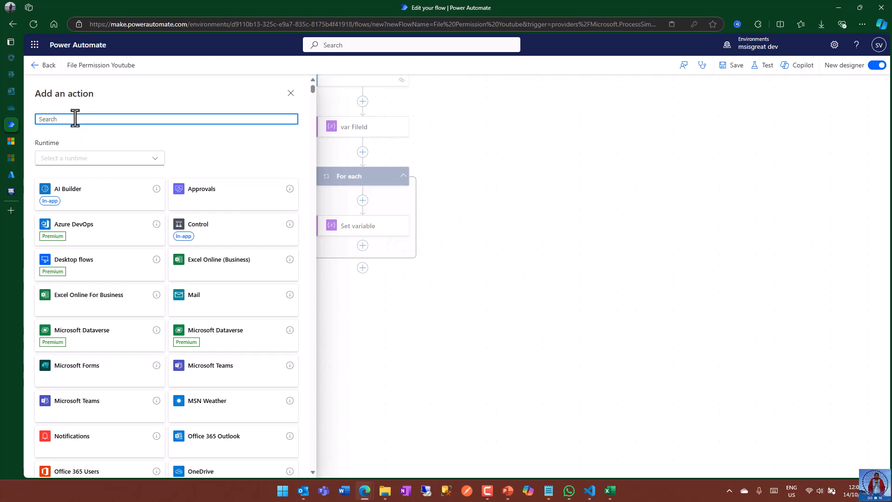
{"action": "left_click", "coordinate": [86, 158]}
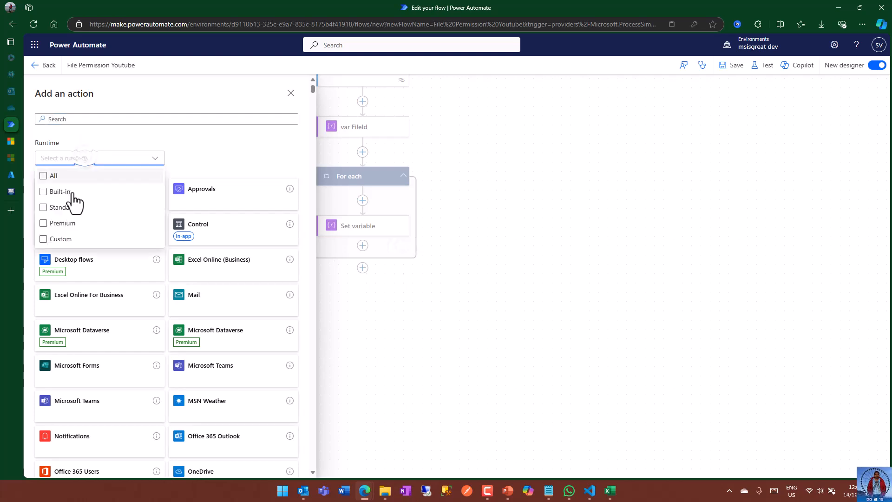
{"action": "left_click", "coordinate": [55, 239]}
{"action": "left_click", "coordinate": [209, 278]}
{"action": "left_click", "coordinate": [211, 230]}
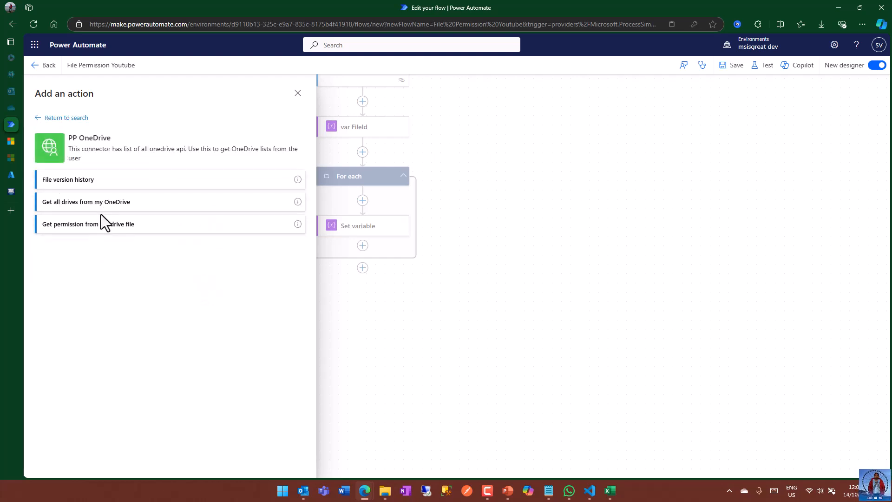
{"action": "left_click", "coordinate": [134, 224]}
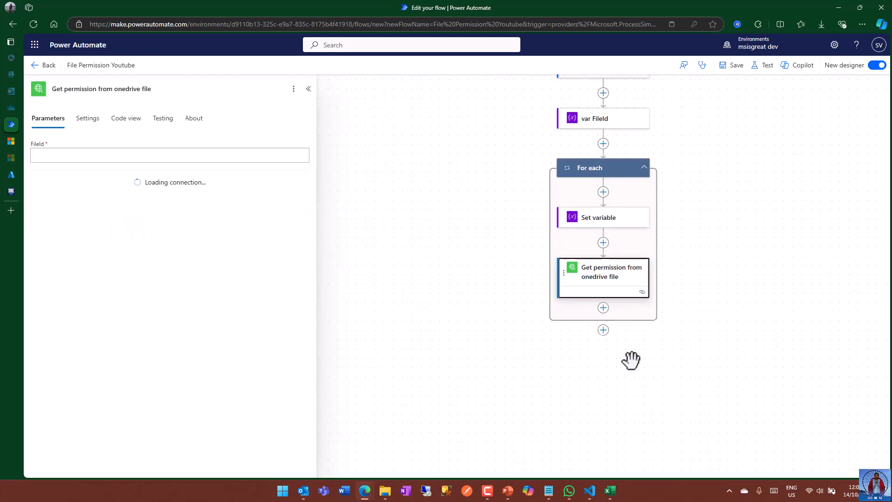
Set the FileId parameter of the Get permission from onedrive file action to the FileId variable
{"action": "left_click", "coordinate": [132, 154]}
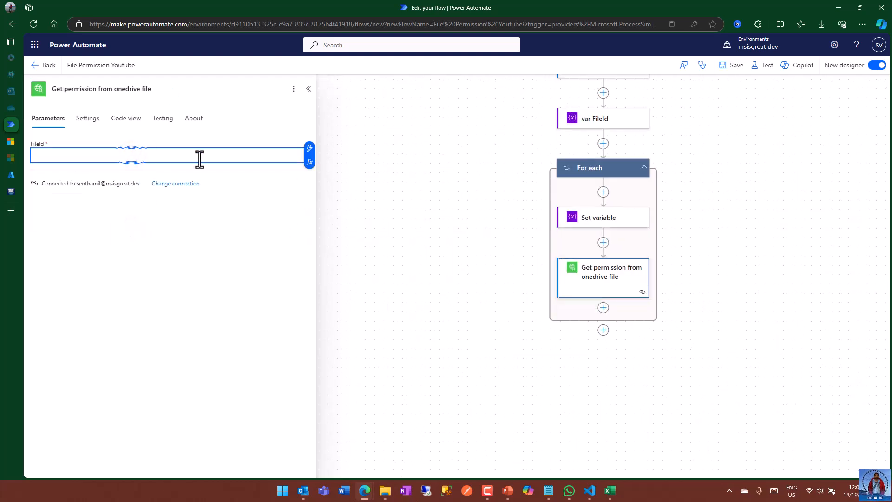
{"action": "left_click", "coordinate": [306, 154]}
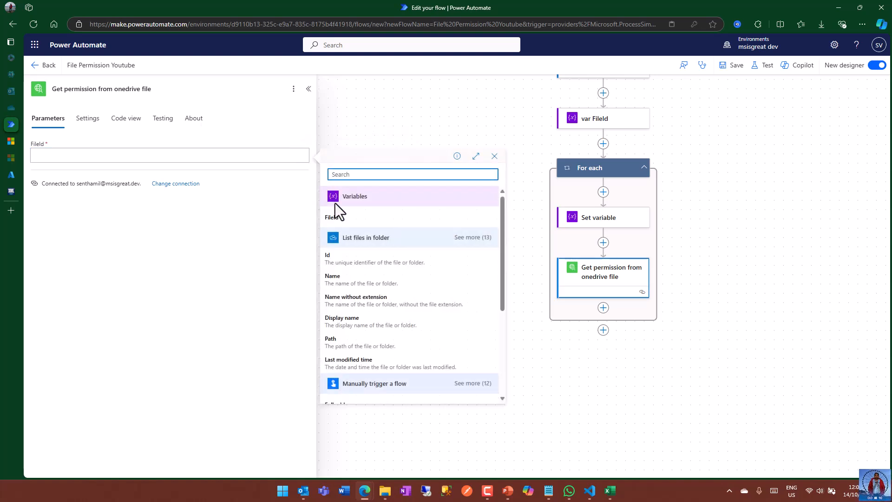
{"action": "left_click", "coordinate": [339, 218]}
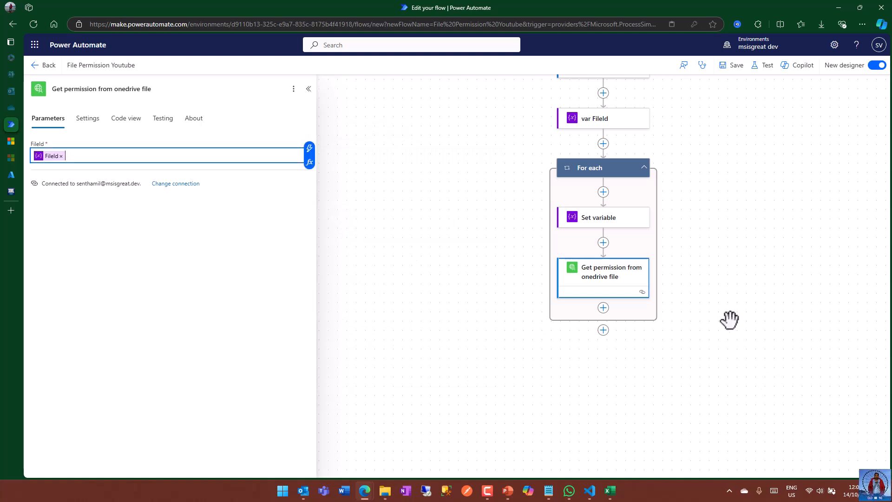
{"action": "left_click", "coordinate": [737, 303]}
Save the File Permission Youtube flow and run a manual test of it
{"action": "left_click_drag", "start_coordinate": [748, 205], "coordinate": [582, 297]}
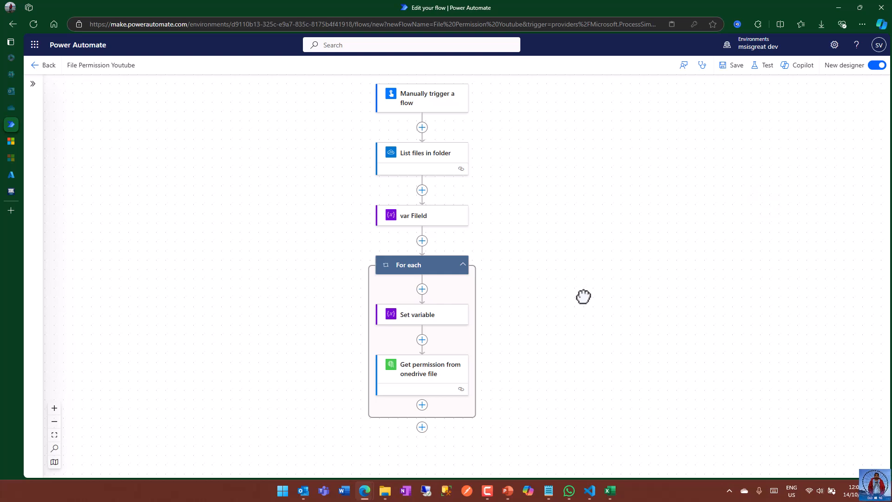
{"action": "left_click", "coordinate": [735, 66]}
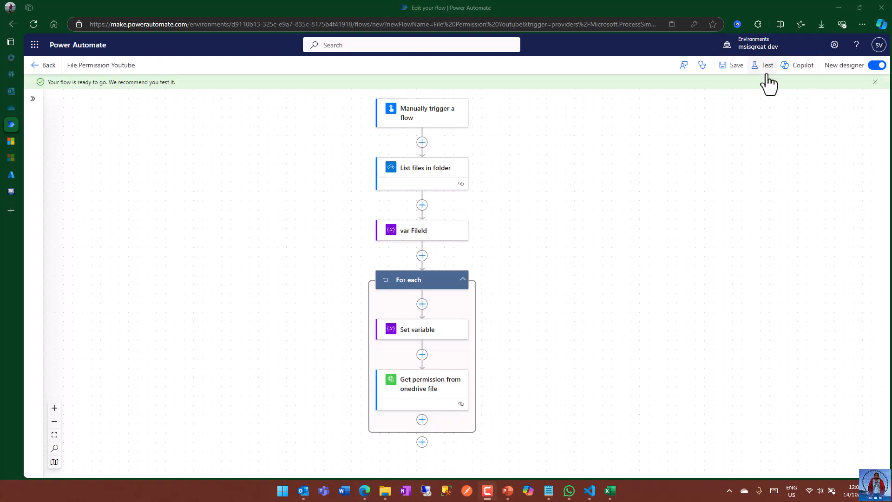
{"action": "left_click", "coordinate": [762, 65]}
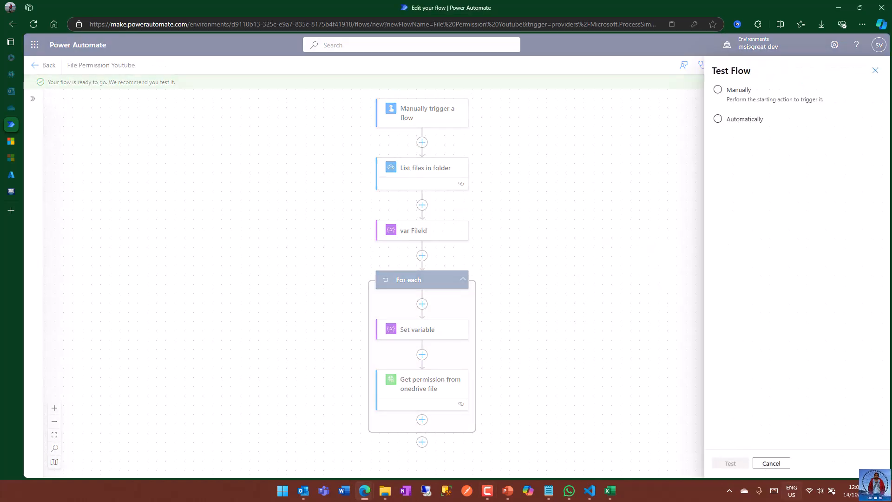
{"action": "left_click", "coordinate": [738, 90]}
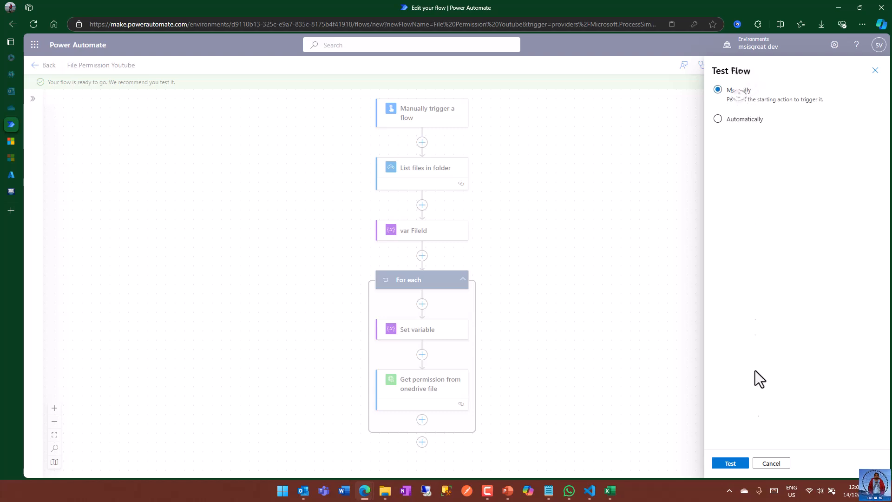
{"action": "left_click", "coordinate": [730, 463]}
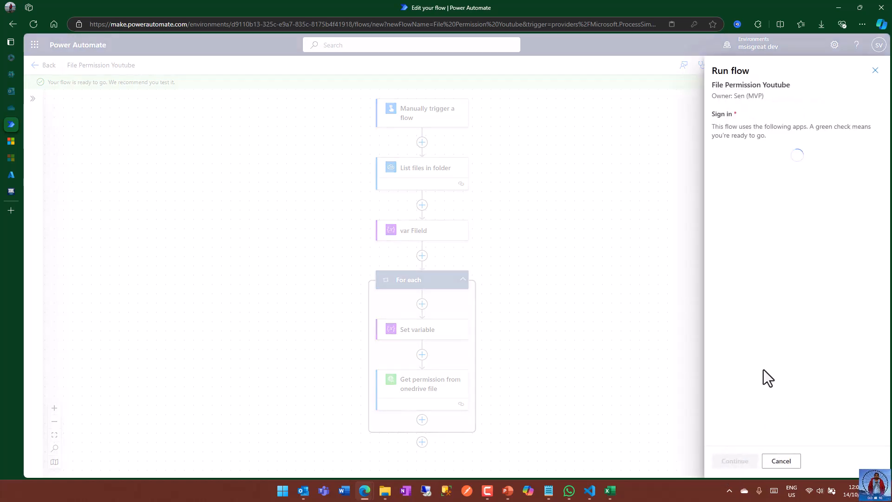
{"action": "left_click", "coordinate": [738, 461]}
{"action": "left_click", "coordinate": [731, 461]}
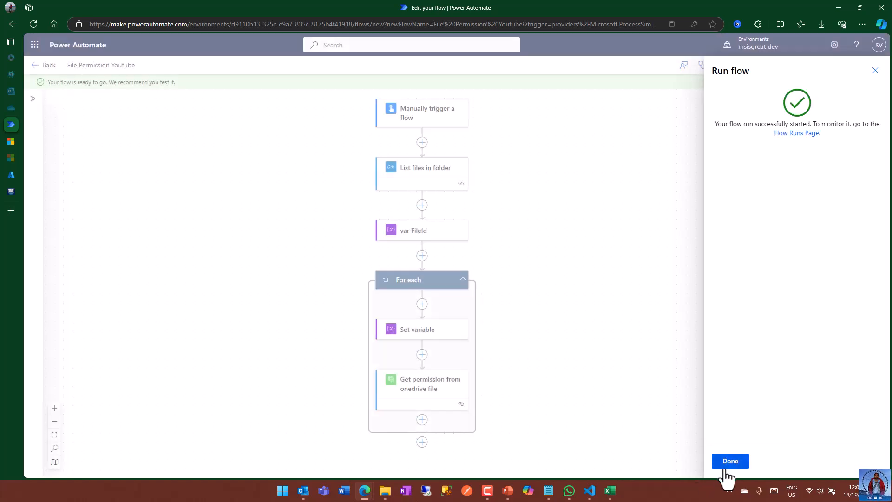
{"action": "left_click", "coordinate": [721, 463]}
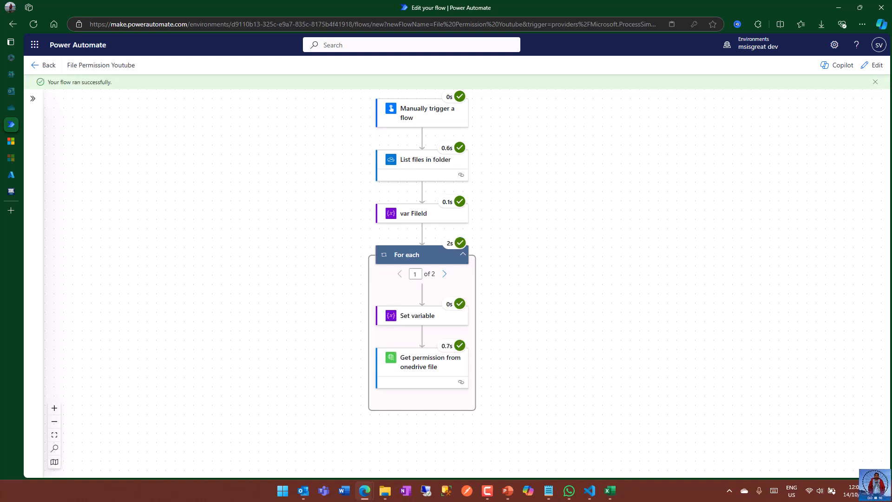
Examine the raw outputs of the Get permission from onedrive file action, reading each permission entry's roles and granted users in the body
{"action": "left_click", "coordinate": [419, 363]}
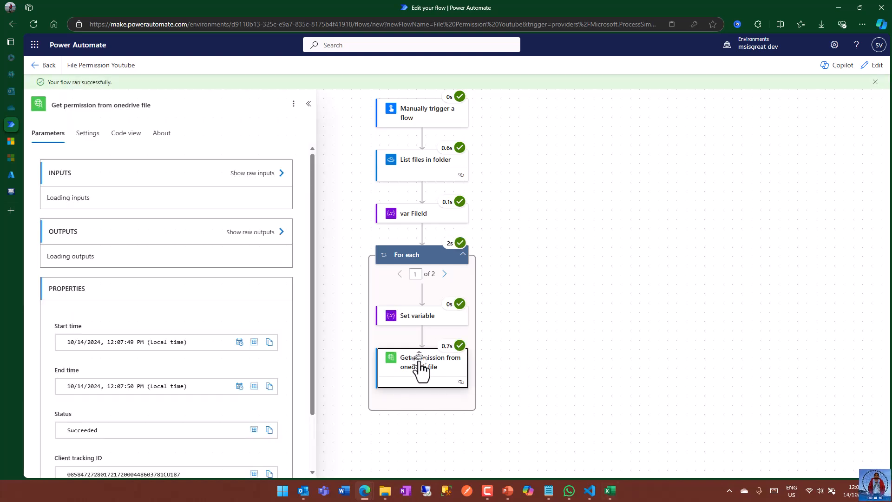
{"action": "scroll", "coordinate": [225, 312], "scroll_direction": "down", "scroll_amount": 5}
{"action": "scroll", "coordinate": [225, 312], "scroll_direction": "up", "scroll_amount": 3}
{"action": "scroll", "coordinate": [224, 313], "scroll_direction": "down", "scroll_amount": 2}
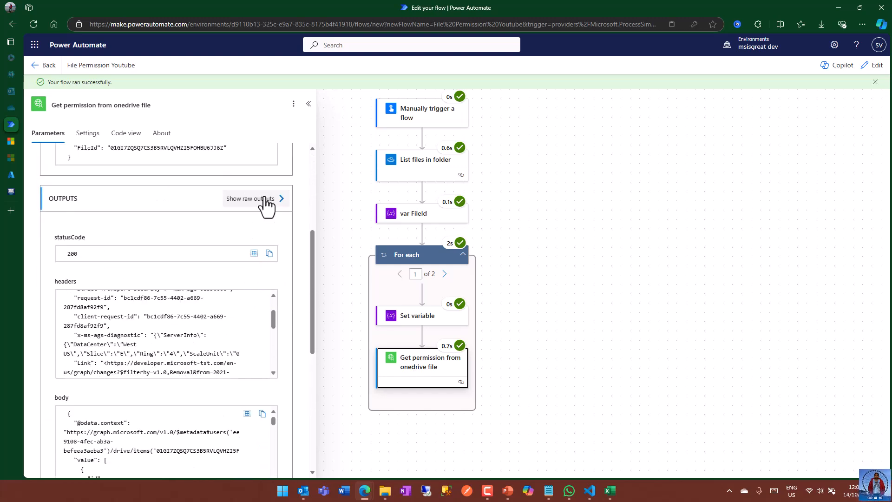
{"action": "left_click", "coordinate": [264, 200]}
{"action": "scroll", "coordinate": [802, 322], "scroll_direction": "down", "scroll_amount": 2}
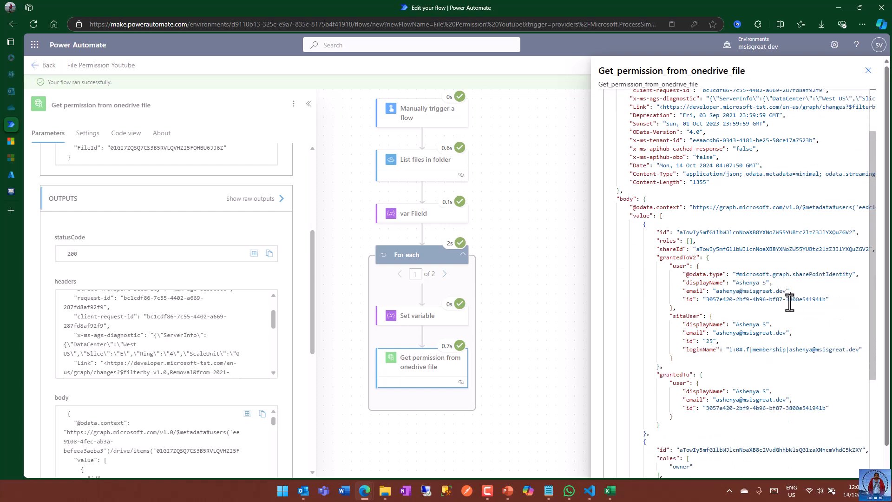
{"action": "left_click_drag", "start_coordinate": [655, 209], "coordinate": [745, 397]}
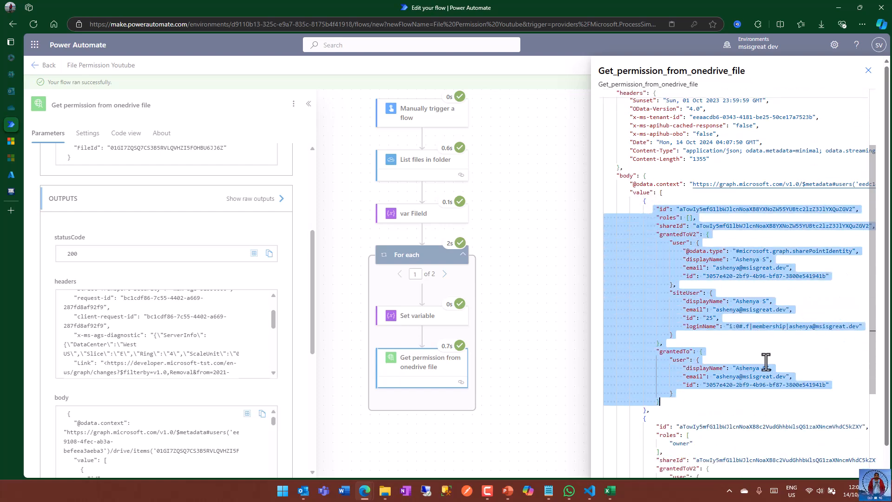
{"action": "scroll", "coordinate": [786, 340], "scroll_direction": "down", "scroll_amount": 4}
{"action": "left_click", "coordinate": [810, 315]}
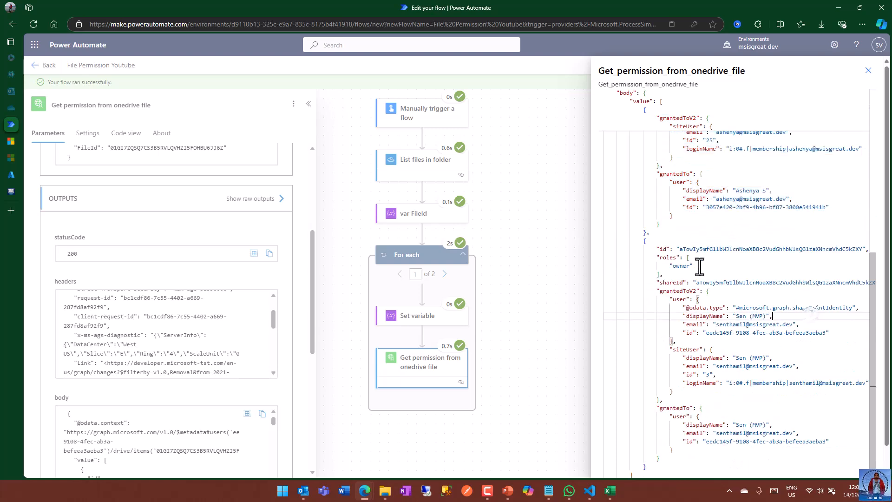
{"action": "left_click_drag", "start_coordinate": [644, 249], "coordinate": [755, 406]}
{"action": "scroll", "coordinate": [777, 397], "scroll_direction": "up", "scroll_amount": 6}
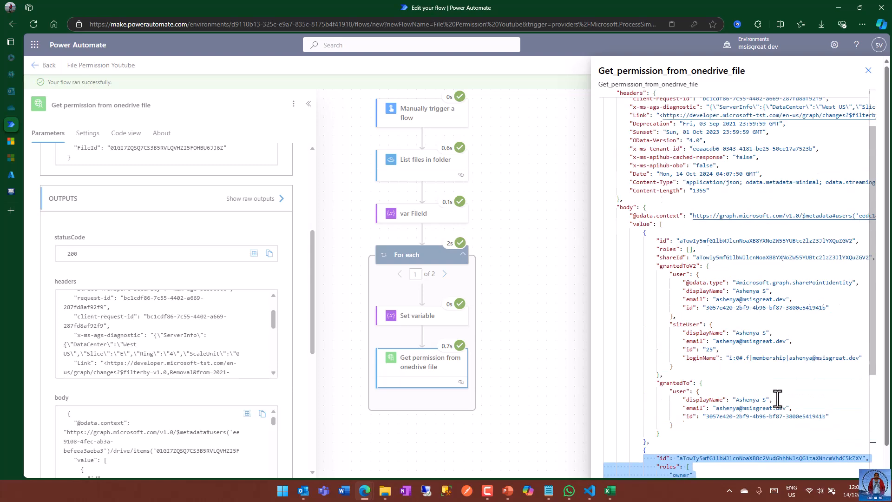
{"action": "scroll", "coordinate": [777, 398], "scroll_direction": "down", "scroll_amount": 4}
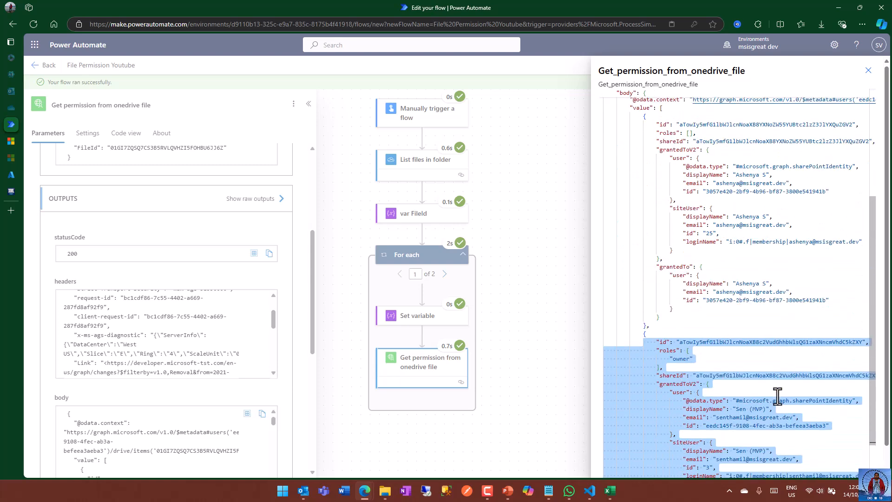
{"action": "left_click", "coordinate": [747, 251]}
{"action": "scroll", "coordinate": [767, 214], "scroll_direction": "up", "scroll_amount": 1}
{"action": "scroll", "coordinate": [766, 214], "scroll_direction": "up", "scroll_amount": 3}
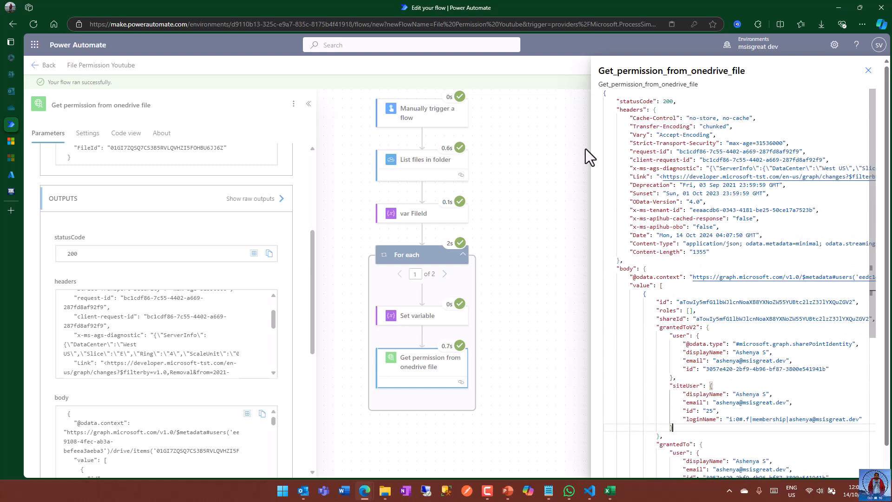
{"action": "left_click", "coordinate": [567, 143]}
{"action": "left_click", "coordinate": [546, 206]}
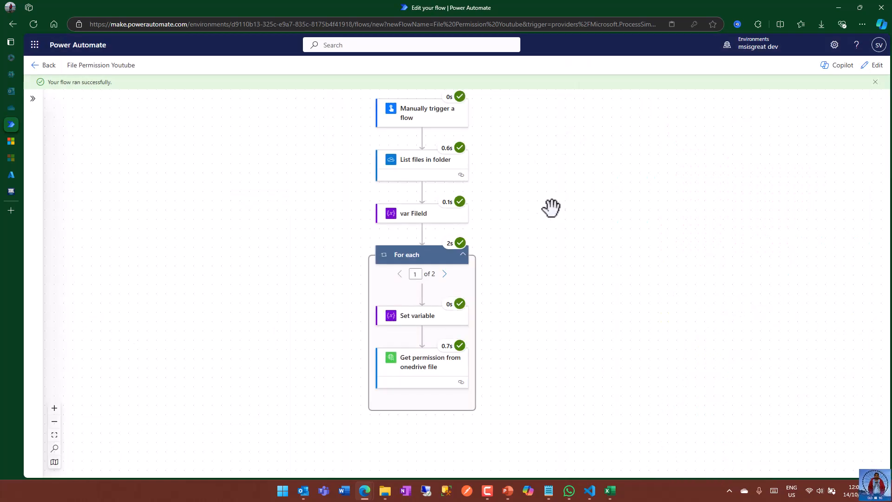
{"action": "left_click_drag", "start_coordinate": [520, 216], "coordinate": [581, 169]}
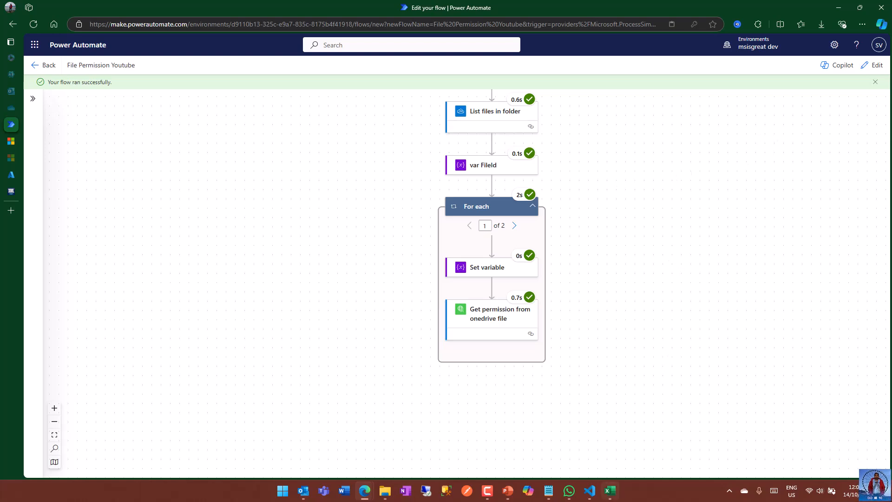
Switch to the OneDriveFilePermission.xlsx workbook in Excel and review the Format as Table styles for the File Permissions table
{"action": "left_click", "coordinate": [610, 490]}
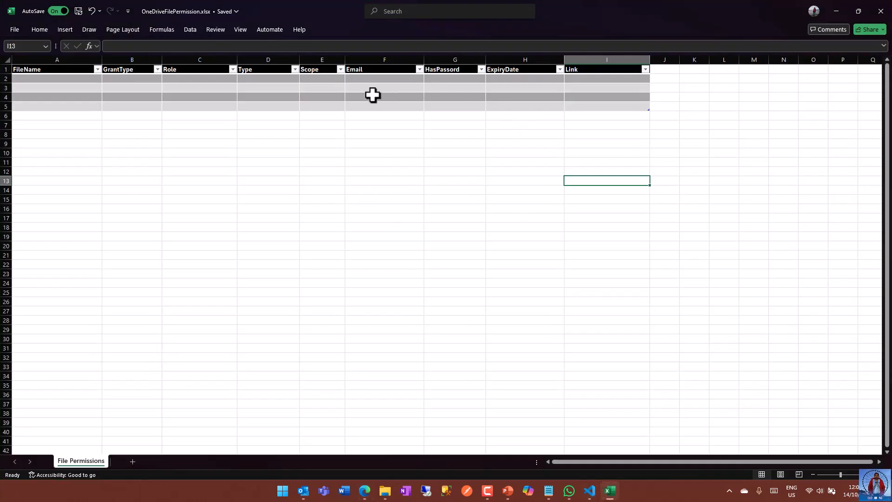
{"action": "left_click", "coordinate": [131, 79]}
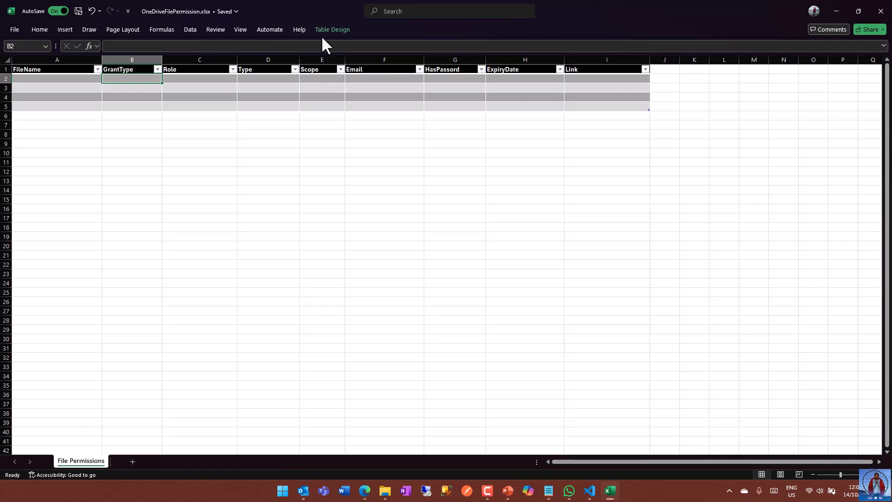
{"action": "left_click", "coordinate": [44, 29]}
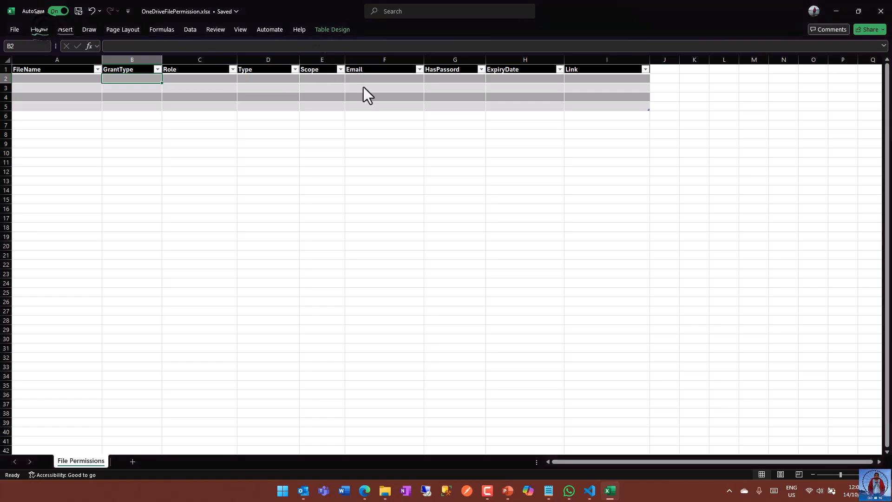
{"action": "left_click", "coordinate": [458, 65]}
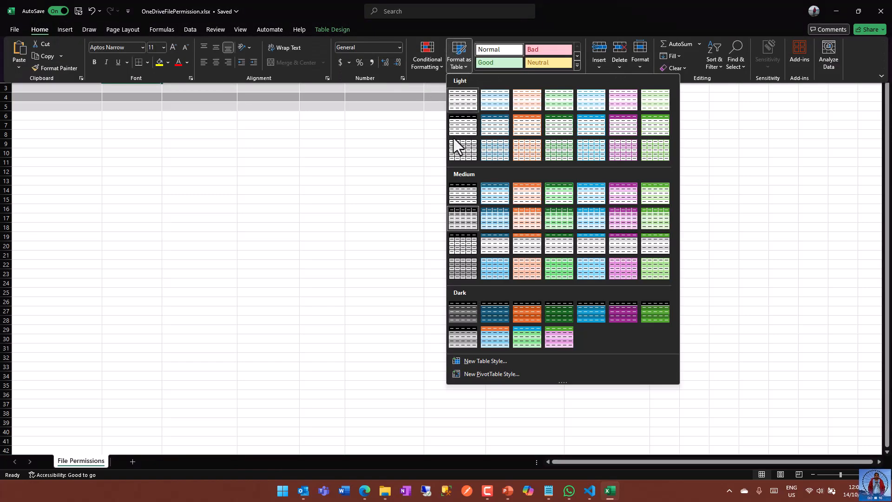
{"action": "left_click", "coordinate": [463, 220]}
{"action": "left_click", "coordinate": [492, 153]}
{"action": "left_click", "coordinate": [374, 96]}
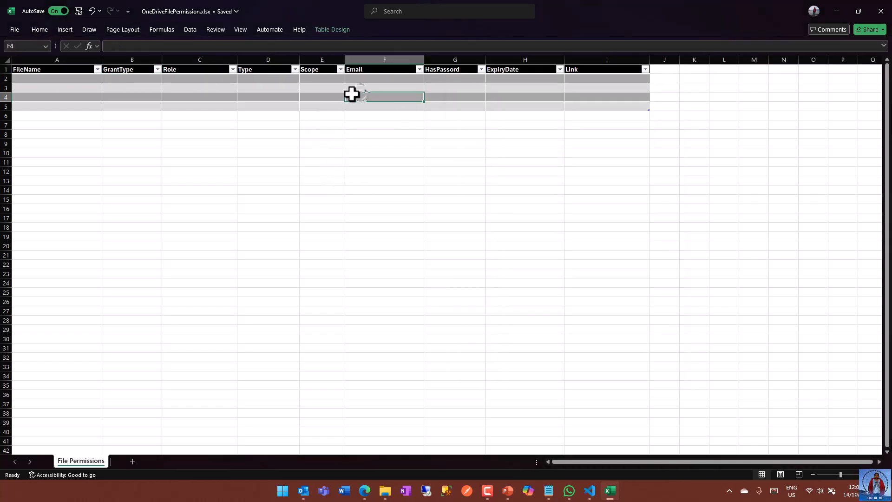
Check the table name assigned to the table on the File Permissions sheet
{"action": "left_click", "coordinate": [335, 32]}
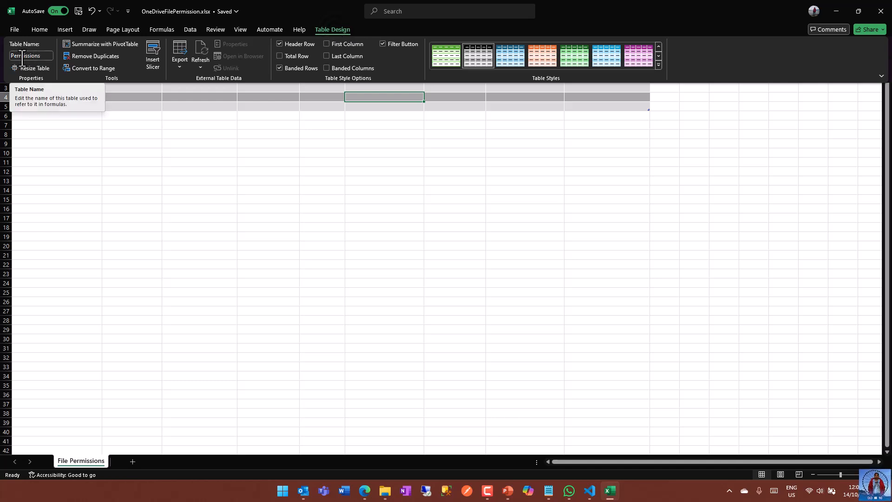
{"action": "left_click", "coordinate": [291, 168]}
{"action": "left_click", "coordinate": [521, 257]}
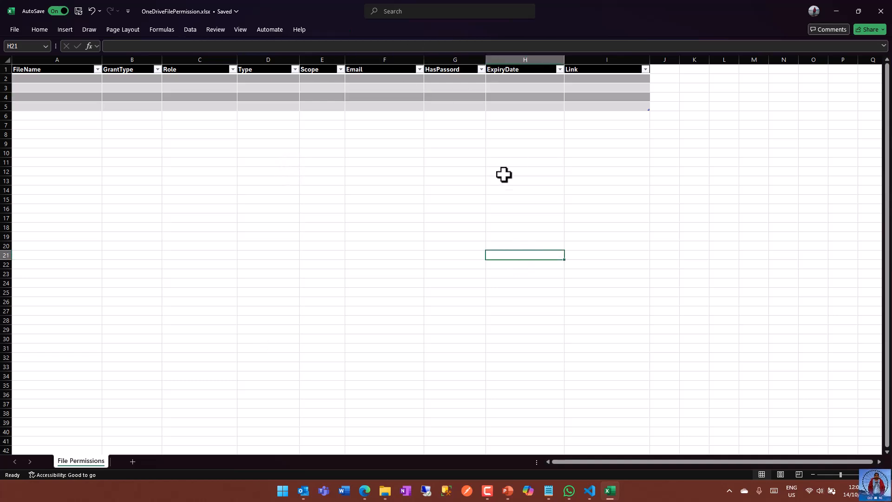
{"action": "left_click", "coordinate": [106, 123]}
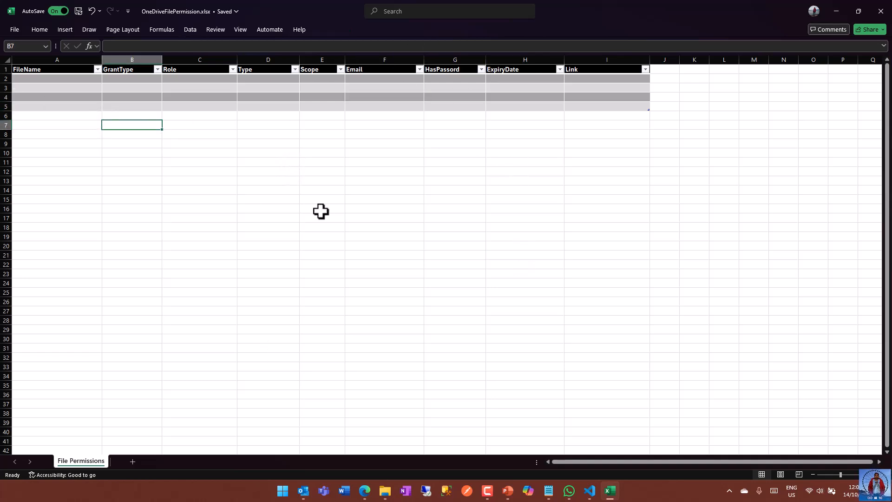
Delete the empty table rows 3 to 5 from the File Permissions sheet
{"action": "left_click_drag", "start_coordinate": [4, 88], "coordinate": [7, 106]}
{"action": "right_click", "coordinate": [5, 95]}
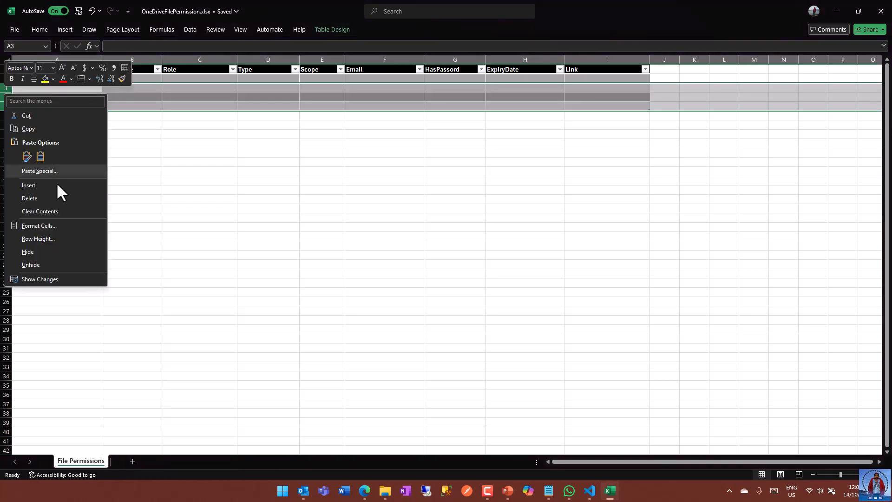
{"action": "left_click", "coordinate": [58, 199]}
{"action": "left_click", "coordinate": [179, 187]}
{"action": "left_click", "coordinate": [442, 209]}
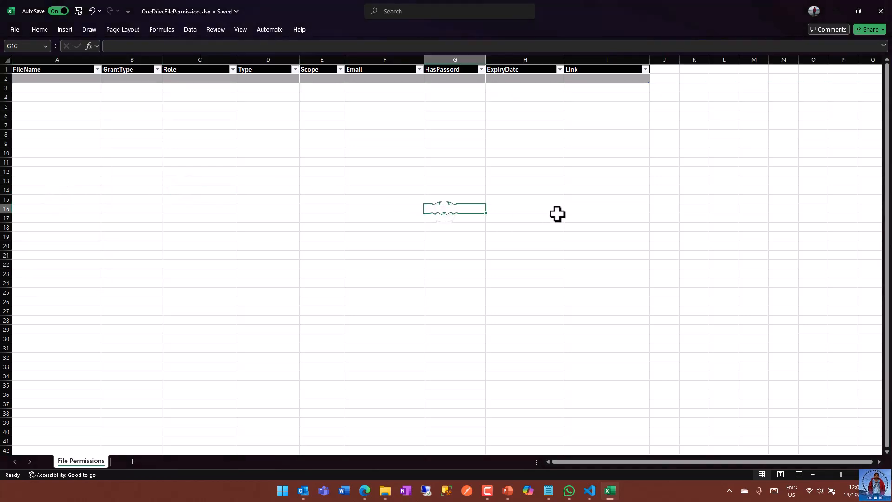
{"action": "left_click", "coordinate": [546, 143]}
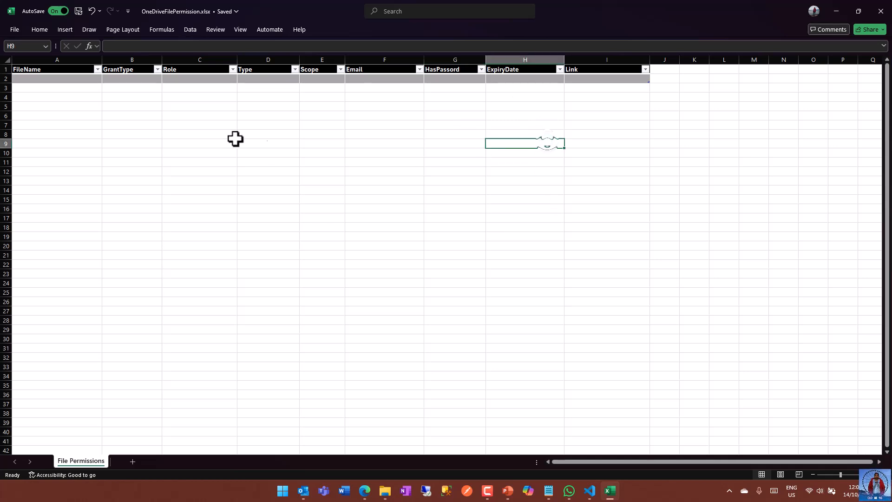
Switch to OneDrive in the browser and open the Permissions folder under My files to check where OneDriveFilePermission.xlsx is stored
{"action": "left_click", "coordinate": [365, 490]}
{"action": "left_click", "coordinate": [342, 460]}
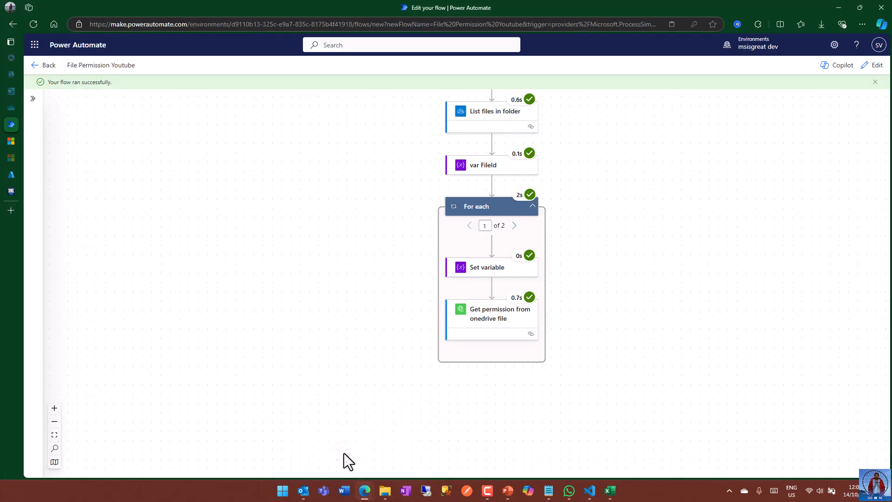
{"action": "left_click", "coordinate": [11, 106]}
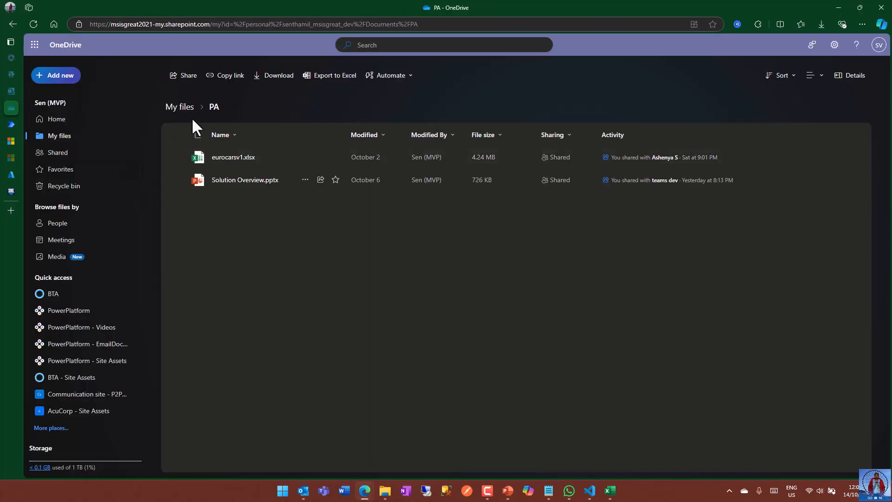
{"action": "left_click", "coordinate": [181, 108]}
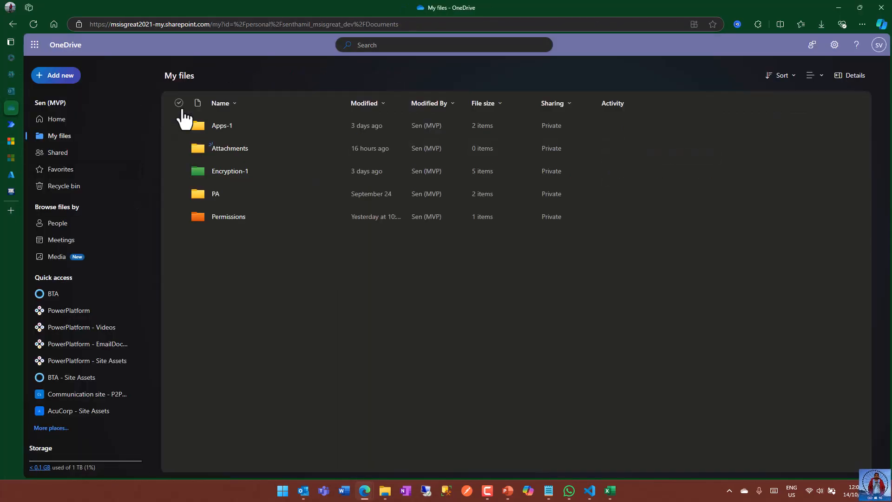
{"action": "left_click", "coordinate": [218, 217]}
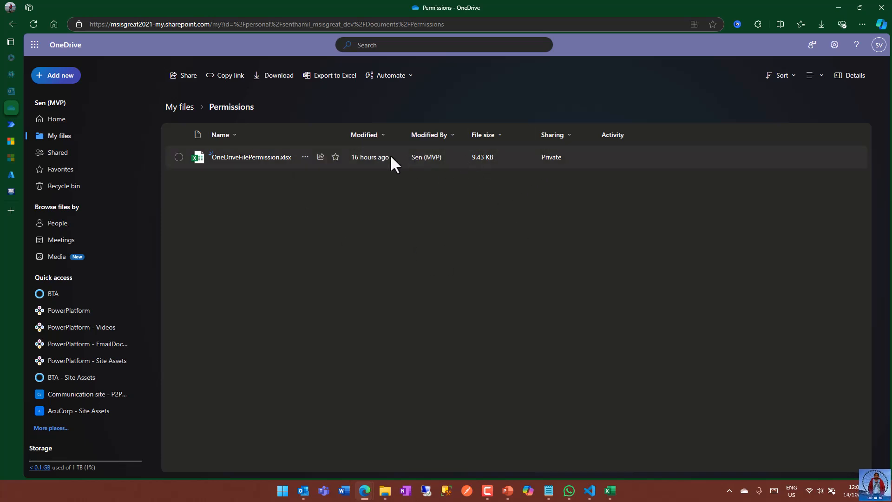
{"action": "mouse_move", "coordinate": [596, 496]}
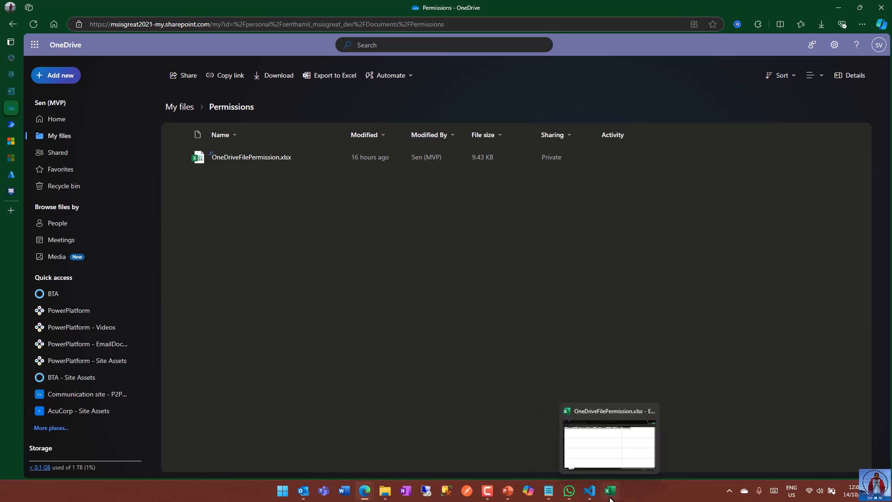
Return to the File Permission Youtube flow in Power Automate and reopen it for editing at the For each loop
{"action": "left_click", "coordinate": [11, 126]}
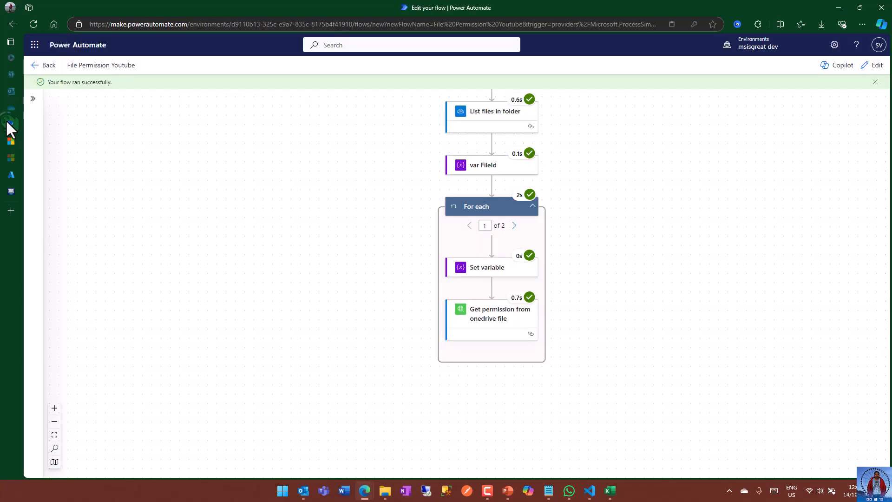
{"action": "left_click", "coordinate": [875, 66]}
{"action": "scroll", "coordinate": [648, 328], "scroll_direction": "down", "scroll_amount": 2}
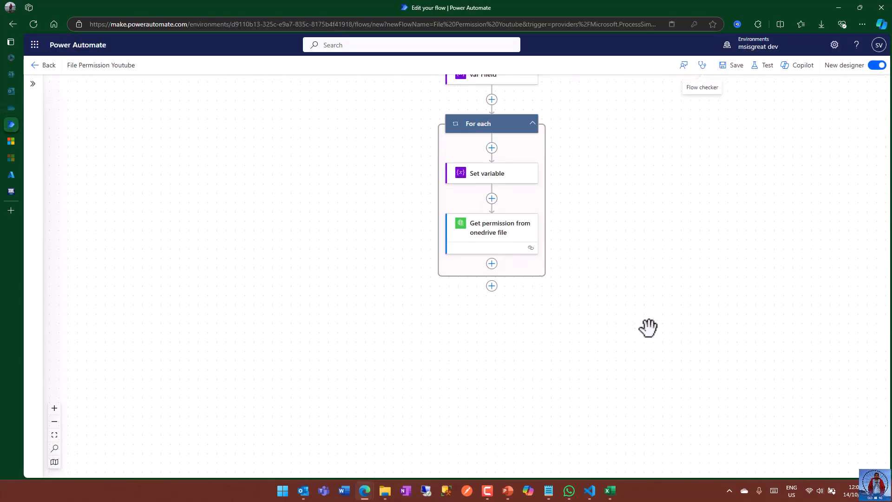
Add an Initialize variable action between var FileId and the For each loop
{"action": "scroll", "coordinate": [648, 327], "scroll_direction": "up", "scroll_amount": 1}
{"action": "scroll", "coordinate": [670, 294], "scroll_direction": "up", "scroll_amount": 2}
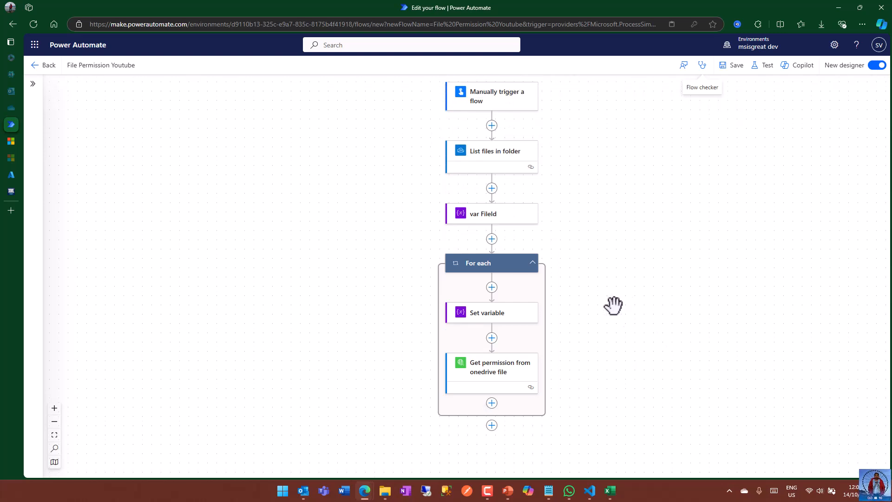
{"action": "left_click", "coordinate": [702, 65]}
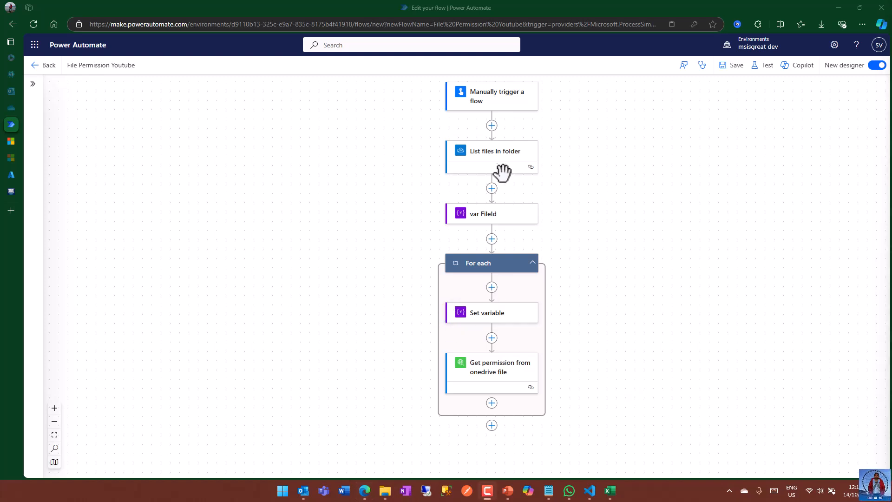
{"action": "left_click", "coordinate": [491, 239]}
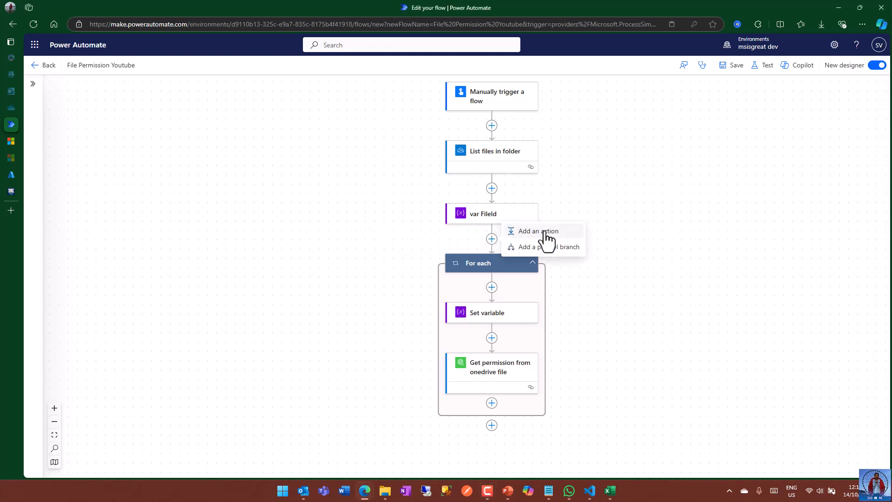
{"action": "left_click", "coordinate": [544, 234]}
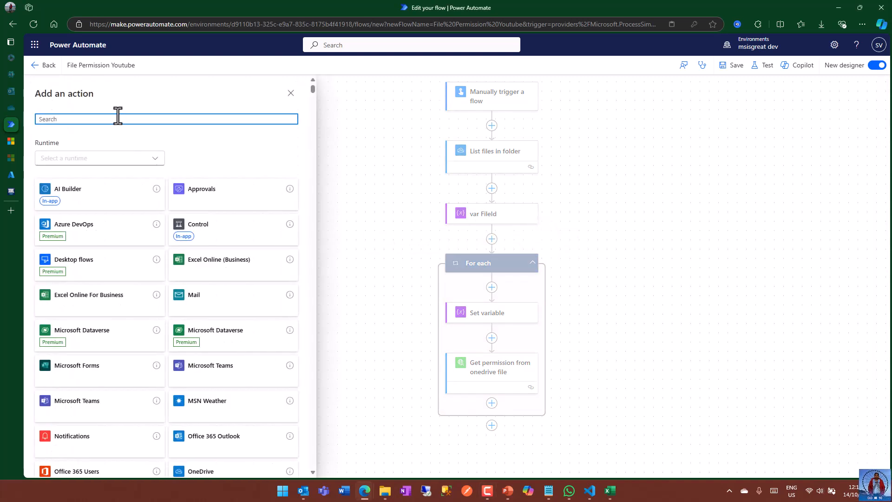
{"action": "type", "text": "init"}
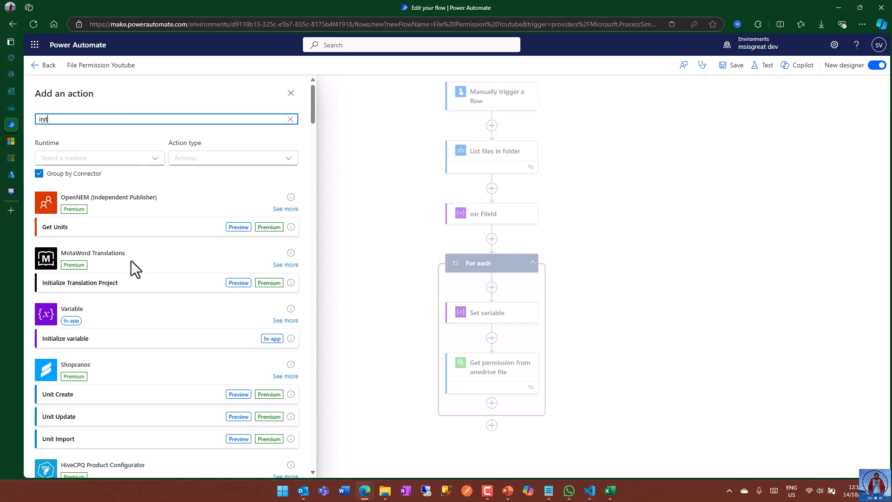
{"action": "left_click", "coordinate": [106, 341]}
Name the new variable FileNme and set its type to String
{"action": "left_click", "coordinate": [84, 161]}
{"action": "type", "text": "FileNme"}
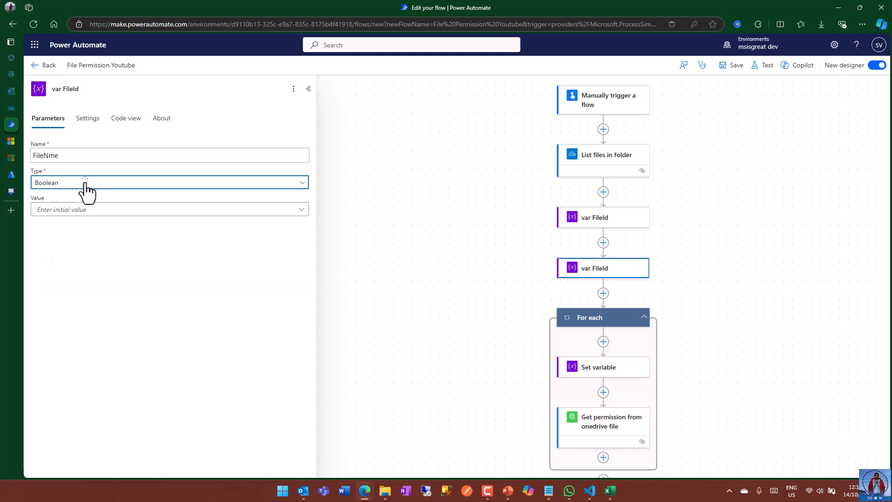
{"action": "left_click", "coordinate": [86, 185]}
{"action": "left_click", "coordinate": [64, 247]}
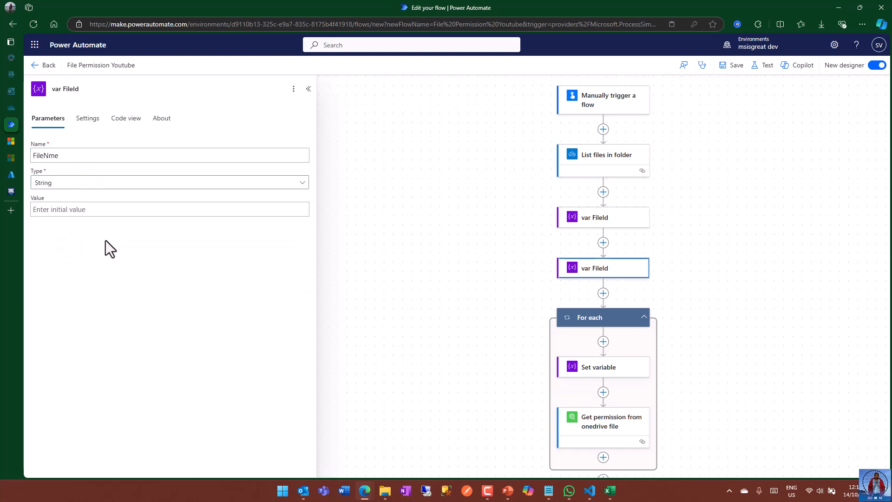
Rename the new Initialize variable action to var FileName
{"action": "right_click", "coordinate": [69, 88]}
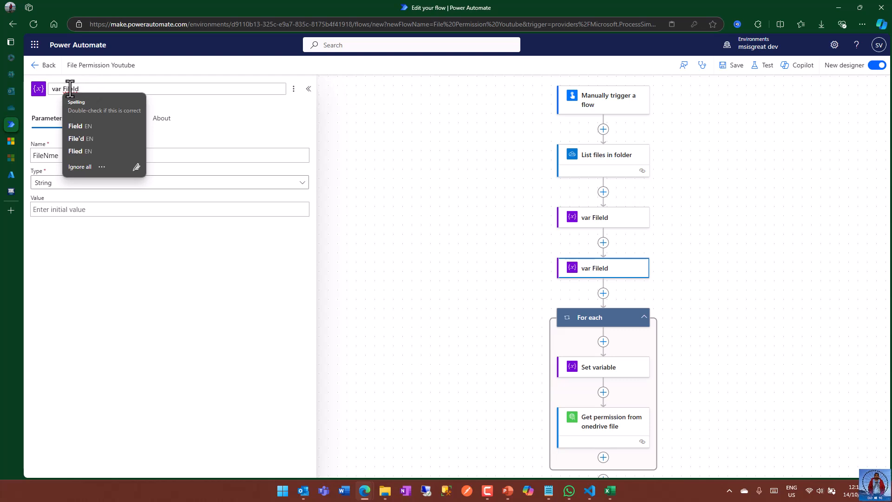
{"action": "key", "text": "Escape"}
{"action": "key", "text": "ctrl+shift+Left"}
{"action": "type", "text": "FileName"}
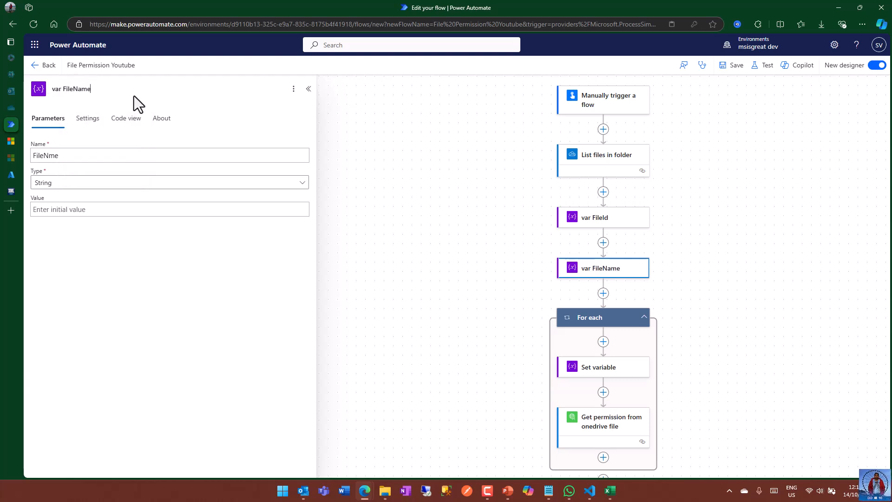
{"action": "left_click", "coordinate": [714, 285]}
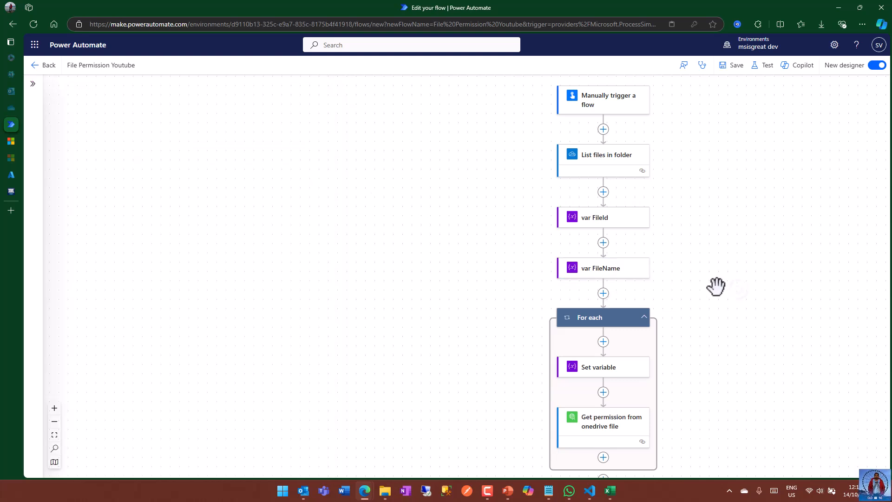
Correct the variable name in the var FileName action to FileName
{"action": "scroll", "coordinate": [719, 293], "scroll_direction": "down", "scroll_amount": 1}
{"action": "scroll", "coordinate": [719, 292], "scroll_direction": "down", "scroll_amount": 2}
{"action": "left_click", "coordinate": [616, 207]}
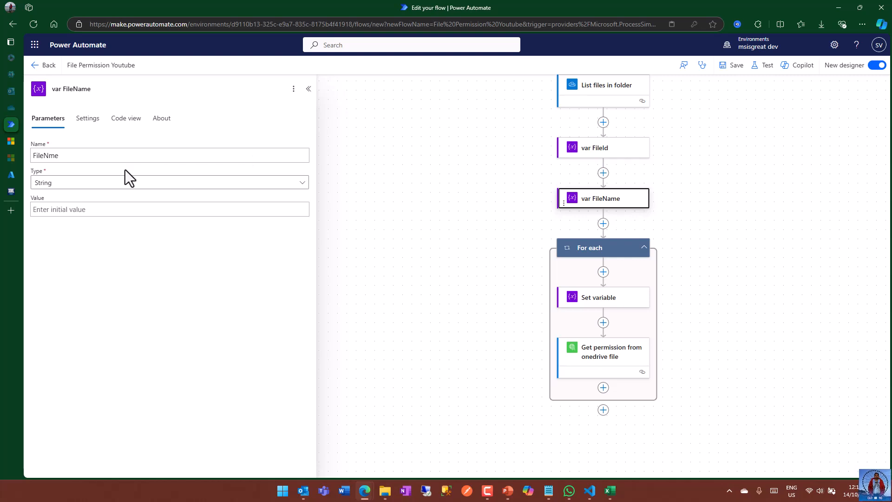
{"action": "left_click", "coordinate": [47, 155]}
{"action": "type", "text": "a"}
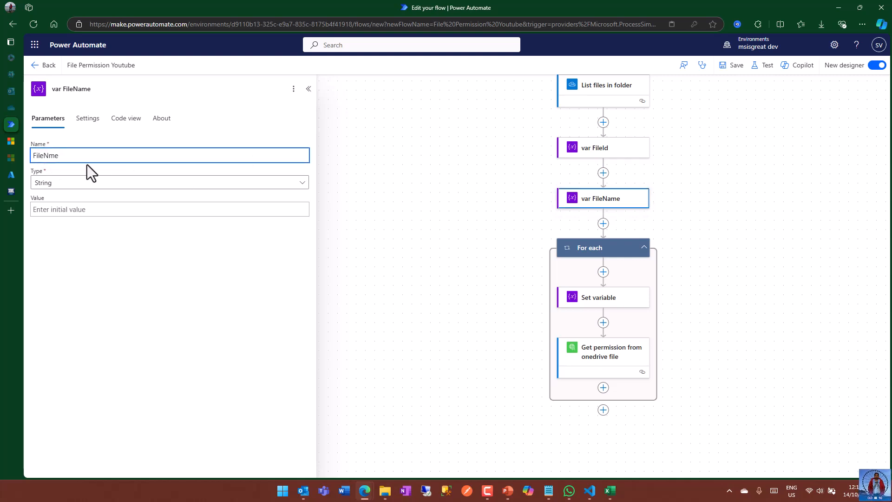
{"action": "left_click", "coordinate": [123, 187]}
{"action": "left_click", "coordinate": [186, 317]}
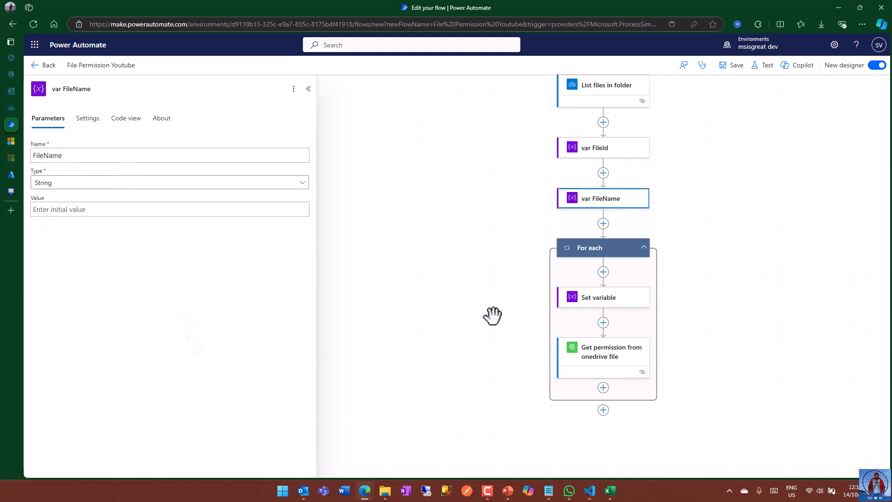
Copy the var FileName action and paste it directly above the For each loop
{"action": "right_click", "coordinate": [617, 201]}
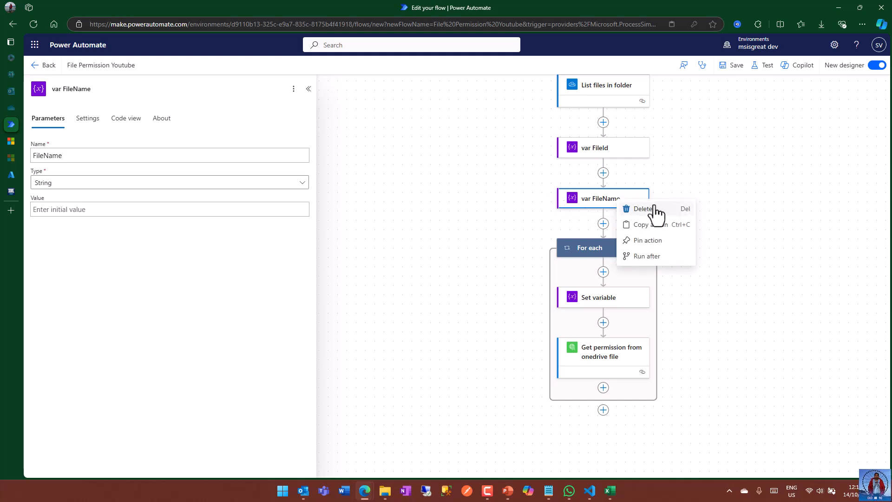
{"action": "left_click", "coordinate": [659, 221]}
{"action": "left_click", "coordinate": [602, 223]}
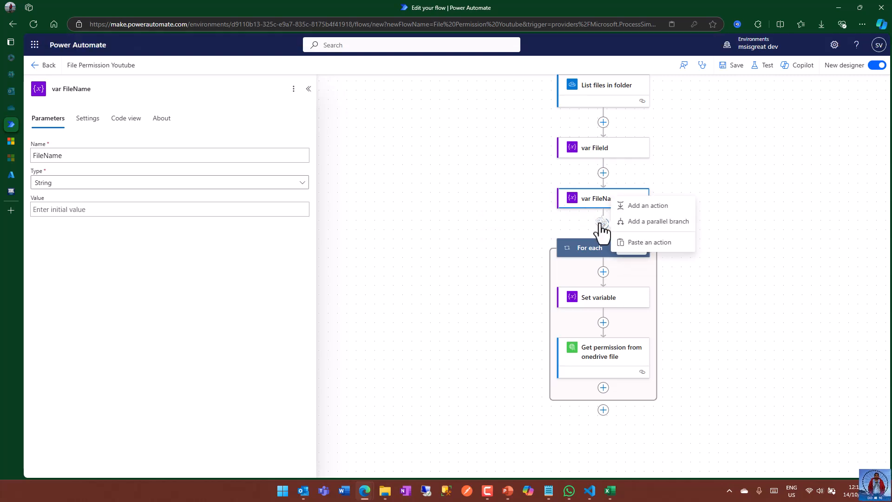
{"action": "left_click", "coordinate": [667, 242]}
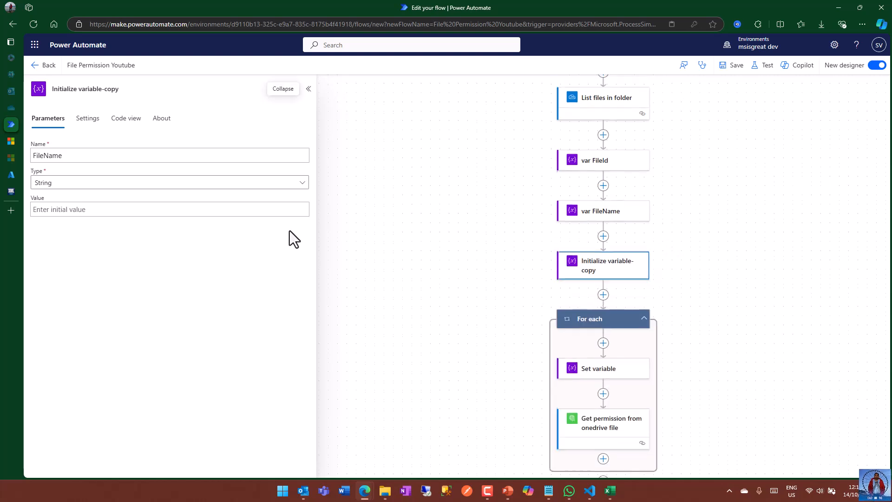
Rename the copied action to var Permission and set its variable name to Permission
{"action": "left_click", "coordinate": [132, 89]}
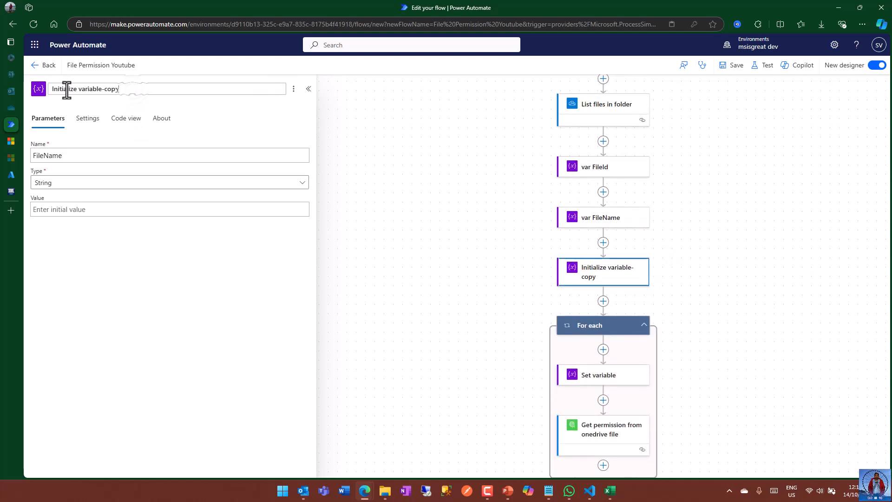
{"action": "left_click_drag", "start_coordinate": [131, 88], "coordinate": [24, 87]}
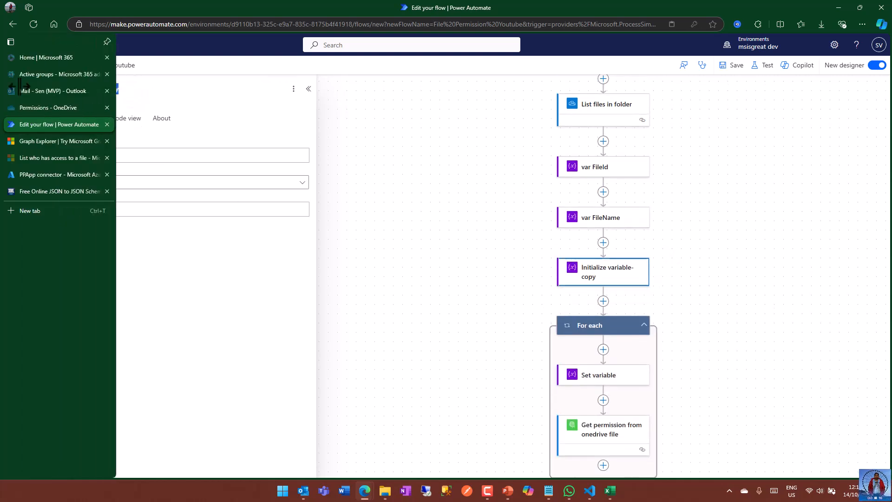
{"action": "type", "text": "var Permission"}
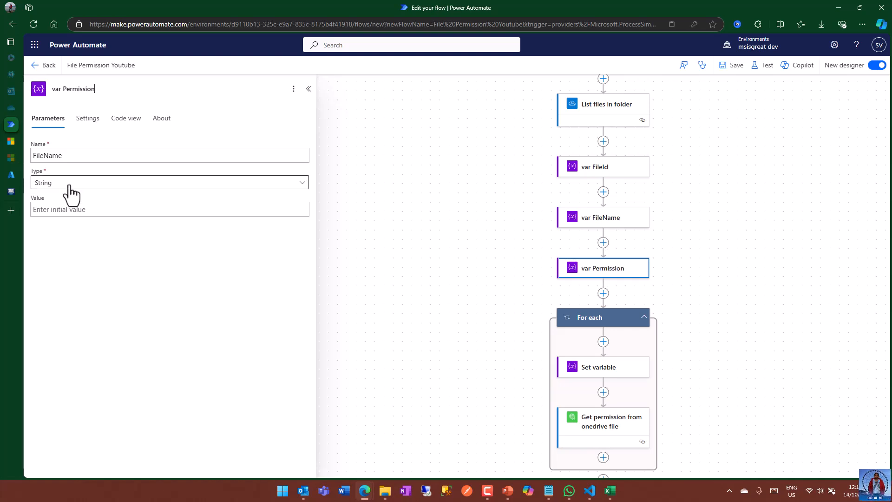
{"action": "left_click", "coordinate": [50, 154]}
{"action": "double_click", "coordinate": [48, 155]}
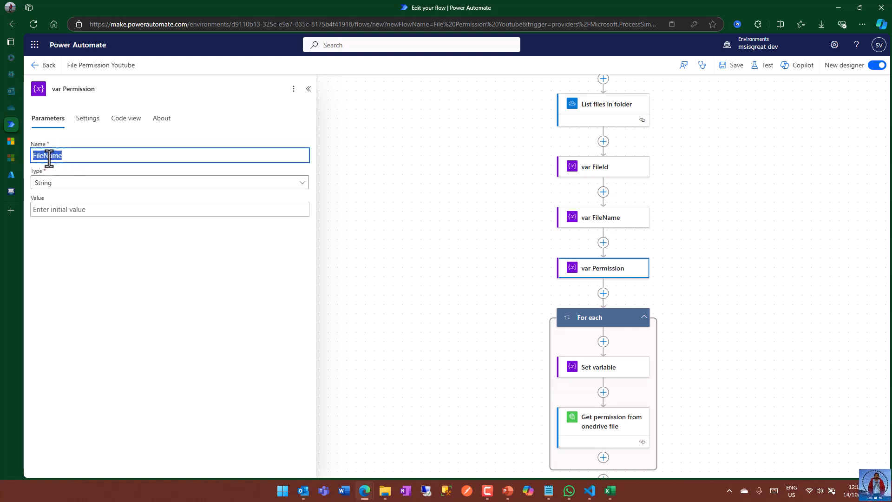
{"action": "type", "text": "Permission"}
{"action": "left_click", "coordinate": [116, 273]}
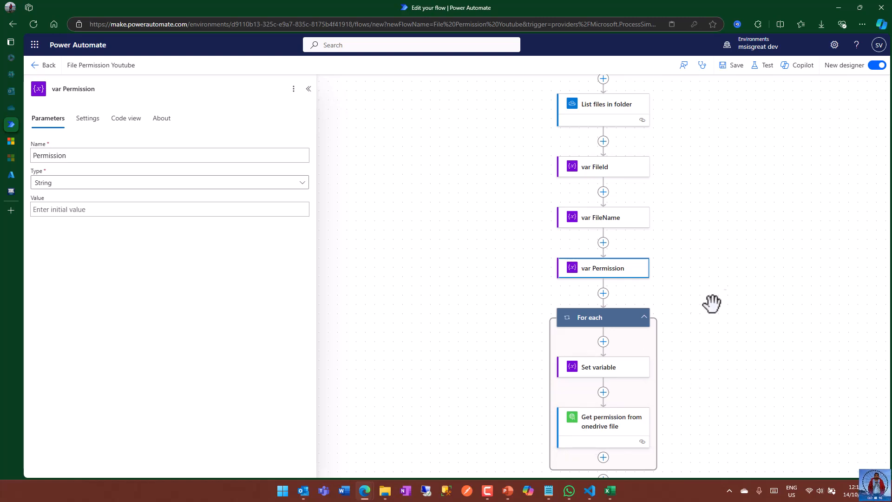
Add a second Set variable action inside the For each loop, before Get permission from onedrive file
{"action": "left_click_drag", "start_coordinate": [772, 342], "coordinate": [621, 252]}
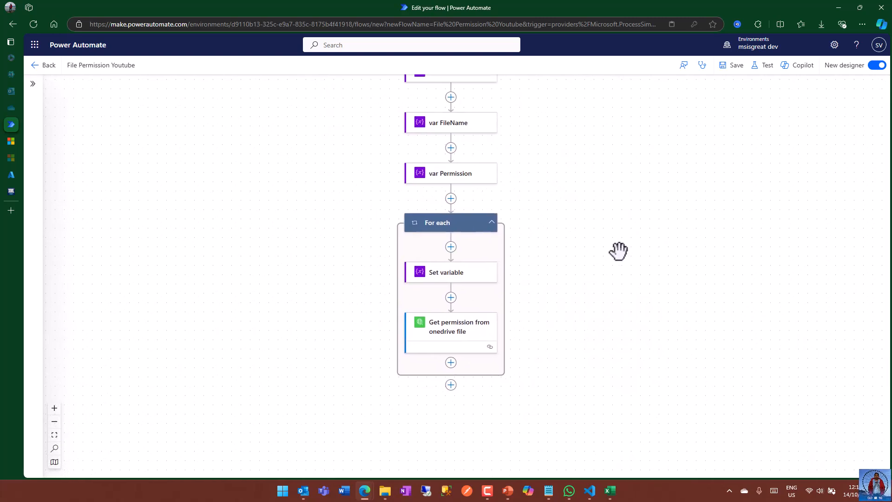
{"action": "left_click", "coordinate": [450, 297]}
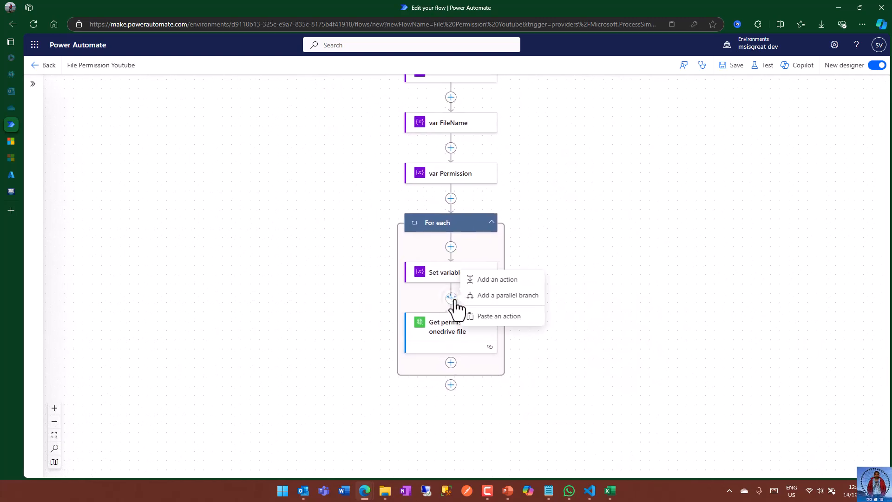
{"action": "left_click", "coordinate": [486, 280]}
{"action": "type", "text": "s"}
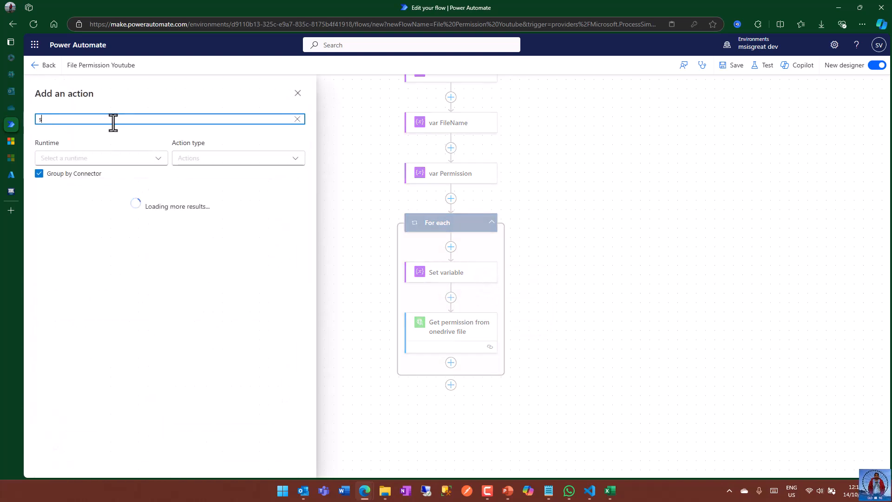
{"action": "type", "text": "et variable"}
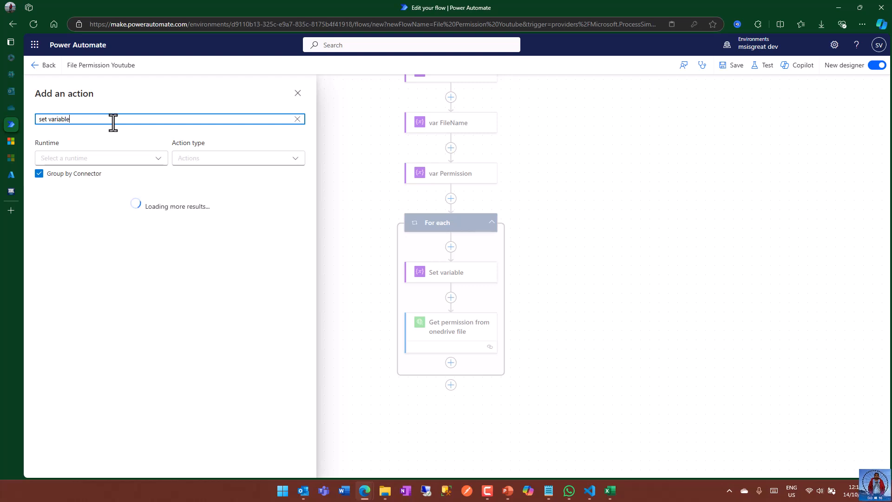
{"action": "left_click", "coordinate": [83, 235]}
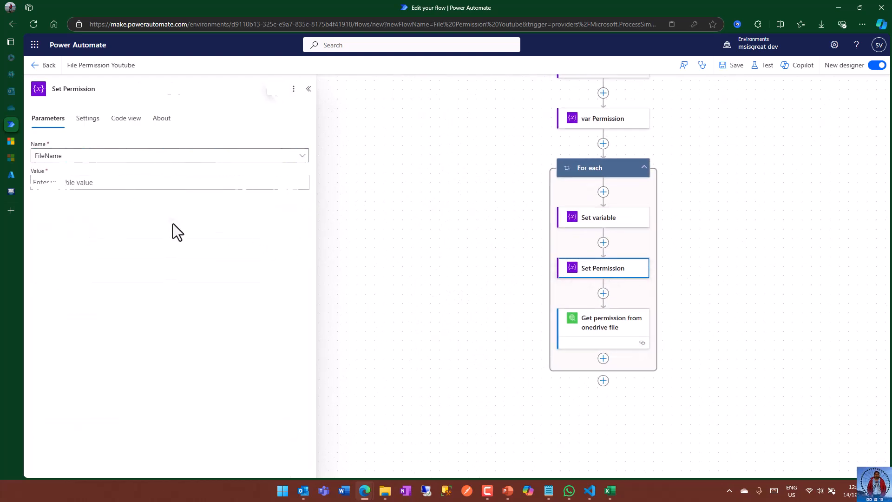
Set the FileName variable's value to the Name dynamic content from List files in folder
{"action": "left_click", "coordinate": [118, 181]}
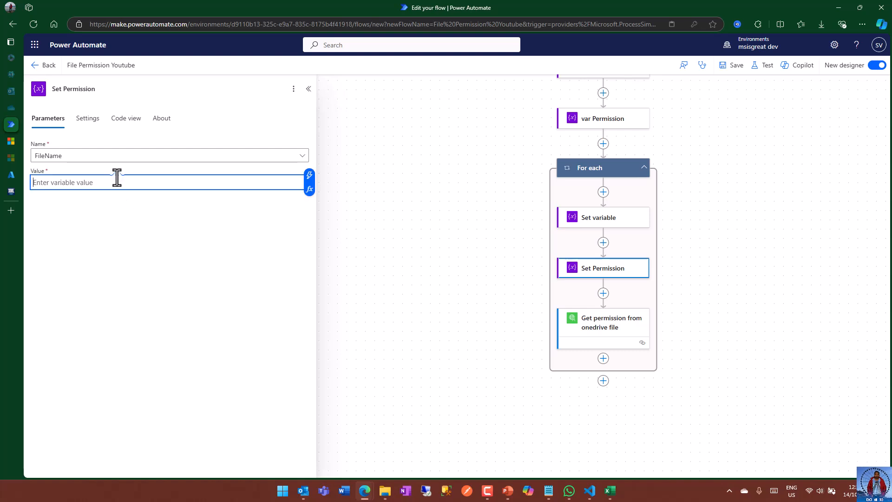
{"action": "left_click", "coordinate": [309, 177]}
{"action": "left_click", "coordinate": [361, 349]}
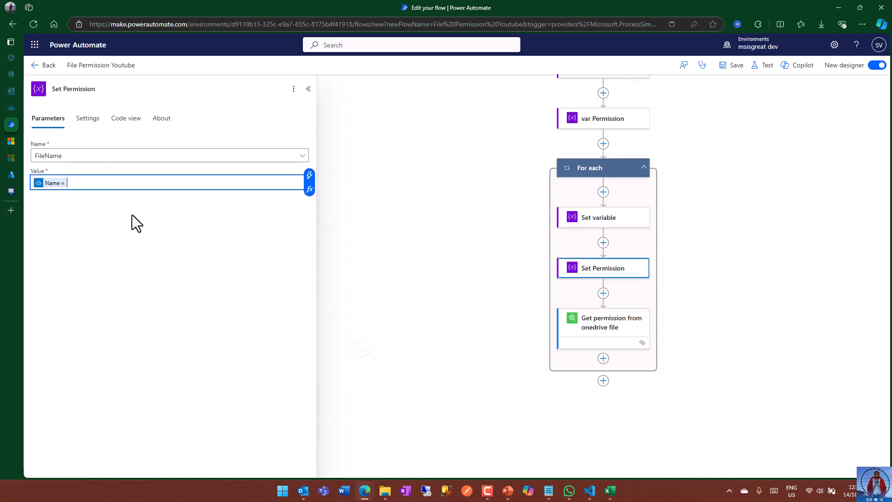
Rename the second Set variable action in the loop to Set FileName
{"action": "double_click", "coordinate": [85, 90]}
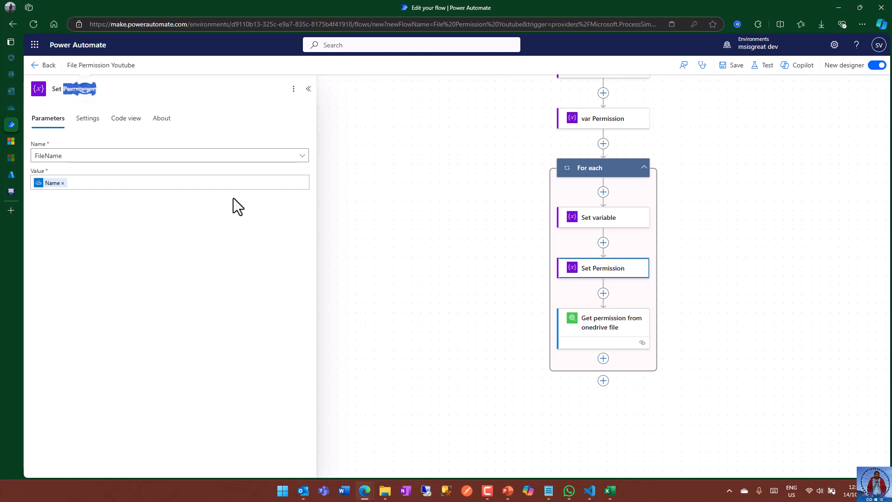
{"action": "type", "text": "File Name"}
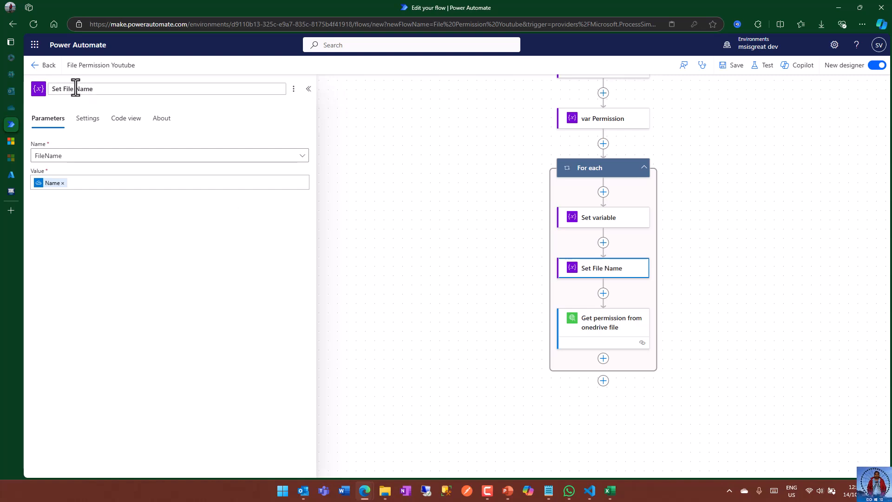
{"action": "key", "text": "BackSpace"}
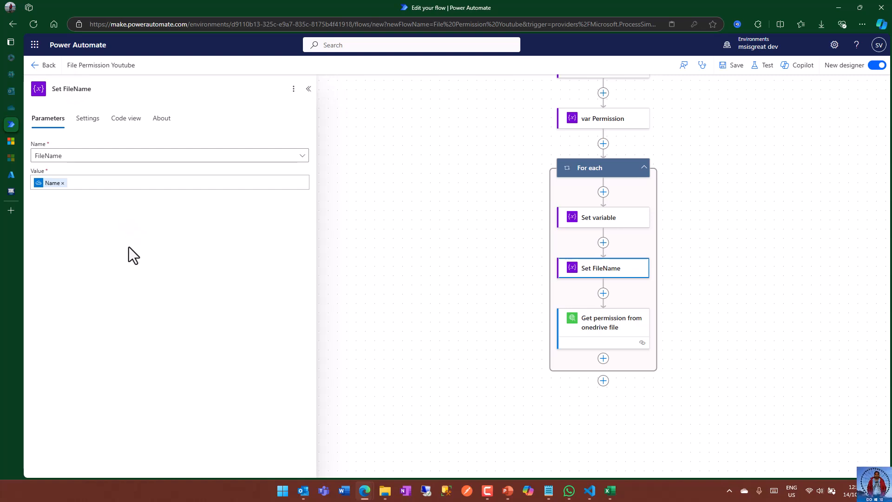
{"action": "left_click", "coordinate": [760, 269]}
Review the var FileName action and the value assigned in the Set FileName action
{"action": "scroll", "coordinate": [732, 227], "scroll_direction": "up", "scroll_amount": 2}
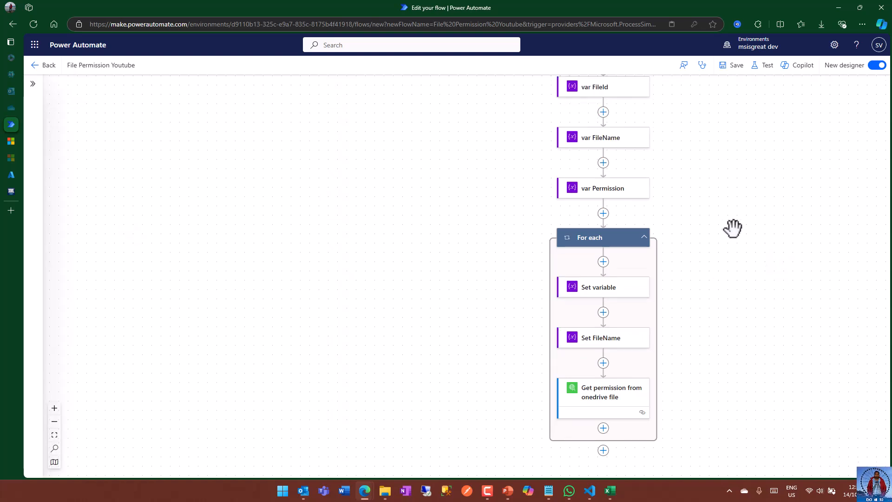
{"action": "left_click", "coordinate": [633, 149]}
{"action": "left_click", "coordinate": [726, 355]}
{"action": "left_click", "coordinate": [609, 342]}
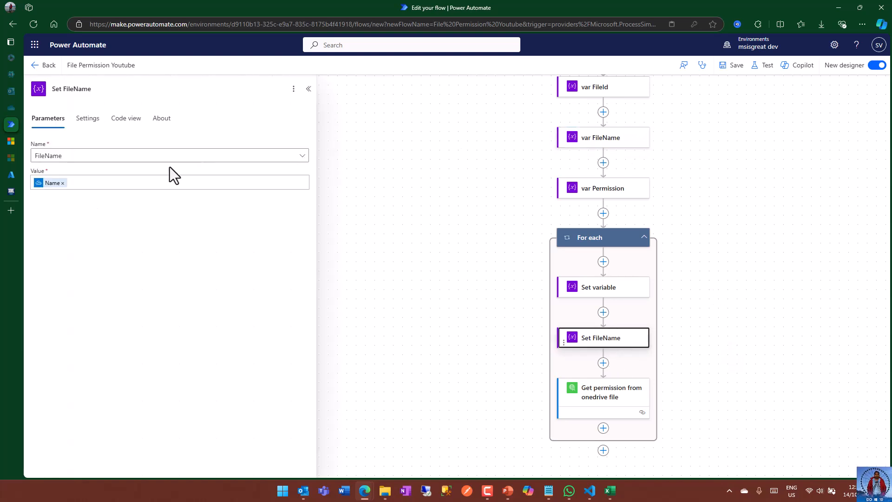
{"action": "left_click", "coordinate": [45, 184]}
{"action": "left_click", "coordinate": [188, 225]}
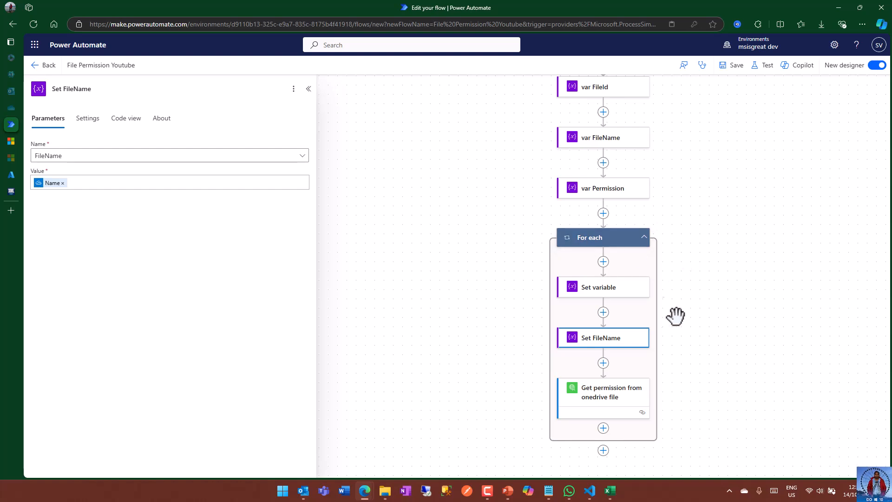
{"action": "mouse_move", "coordinate": [50, 184]}
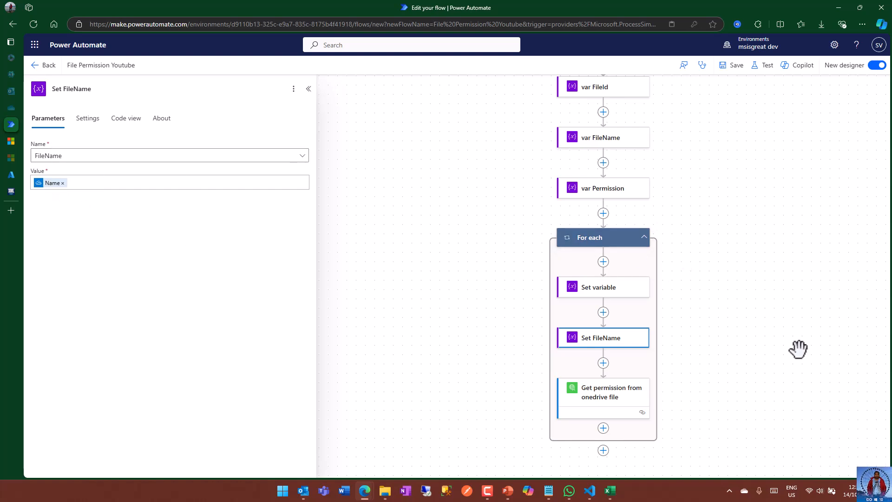
Add a Set variable action after Get permission from onedrive file inside the For each loop and assign it to the Permission variable
{"action": "left_click_drag", "start_coordinate": [759, 319], "coordinate": [678, 180]}
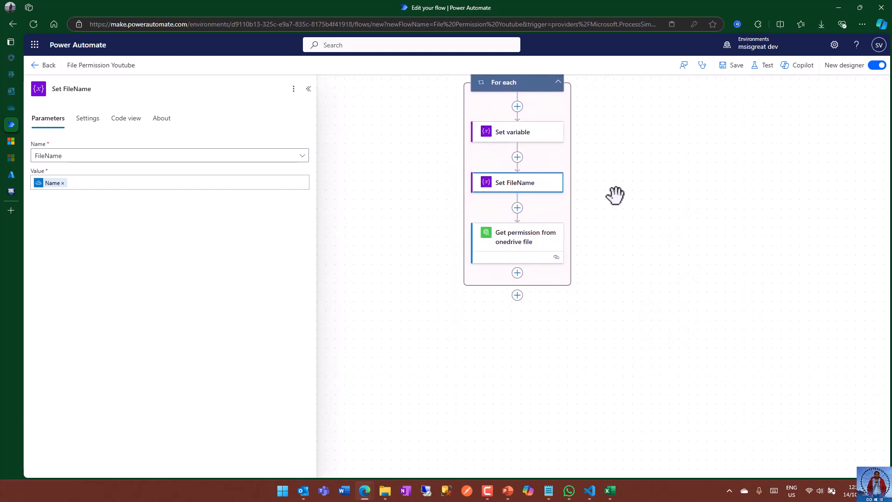
{"action": "left_click", "coordinate": [517, 273]}
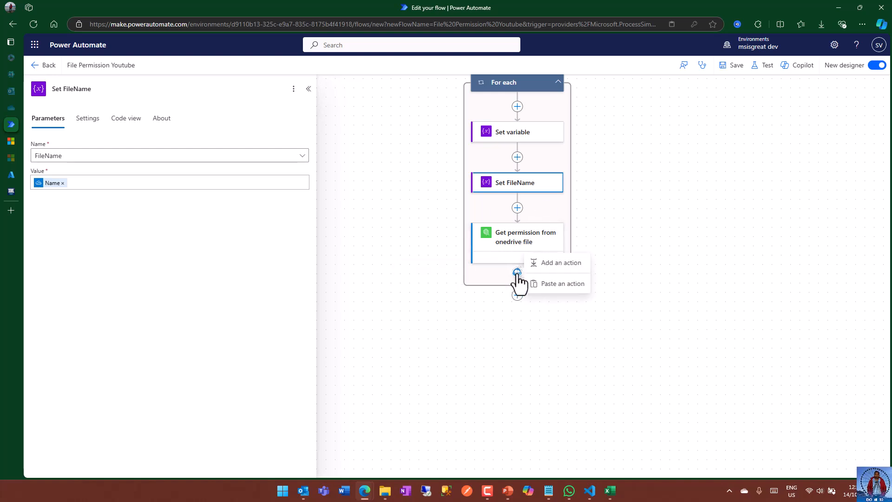
{"action": "left_click", "coordinate": [558, 262]}
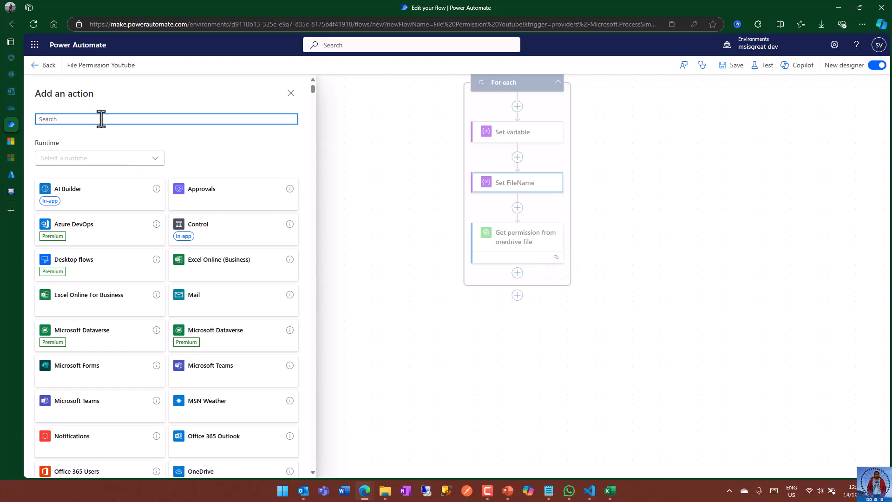
{"action": "type", "text": "set variab"}
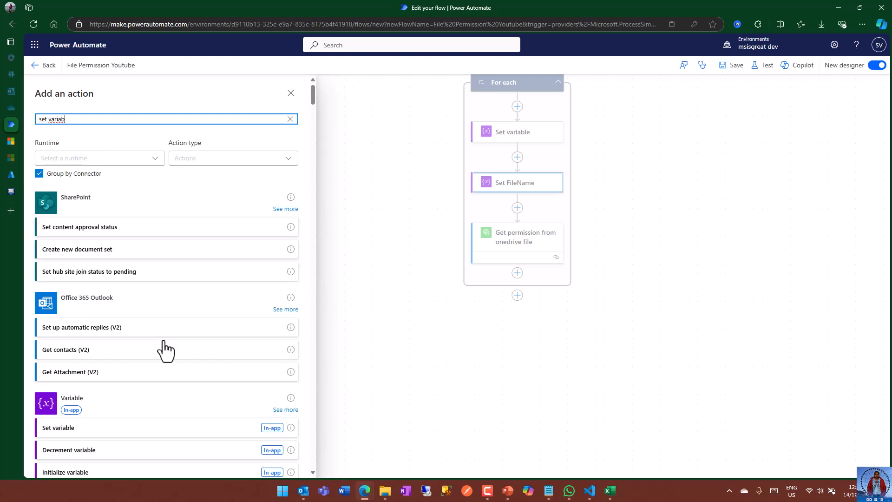
{"action": "left_click", "coordinate": [104, 432]}
{"action": "left_click", "coordinate": [148, 157]}
{"action": "left_click", "coordinate": [96, 171]}
Insert the id output of Get permission from onedrive file as the value to wrap the action in a loop, and clear that value
{"action": "left_click", "coordinate": [96, 182]}
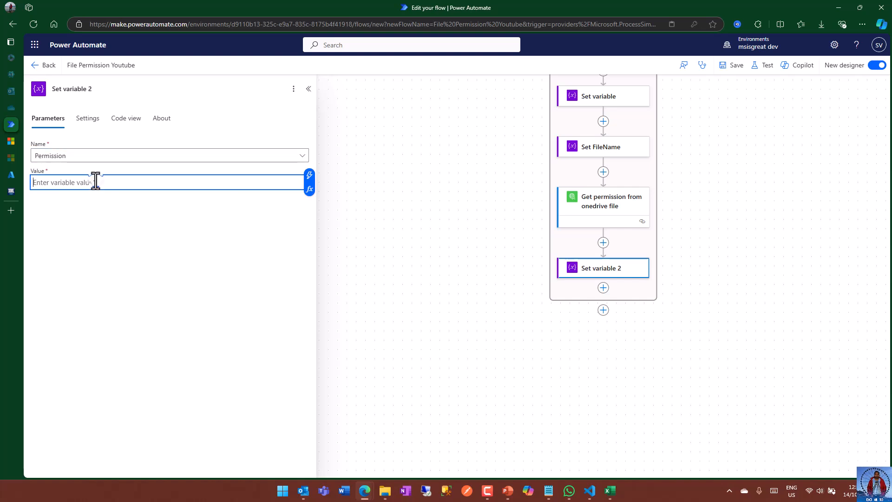
{"action": "left_click", "coordinate": [308, 177]}
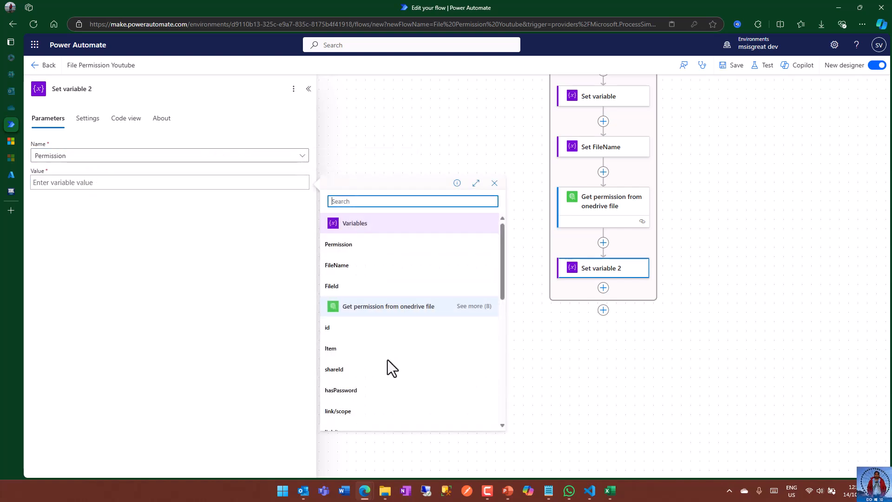
{"action": "scroll", "coordinate": [394, 369], "scroll_direction": "down", "scroll_amount": 1}
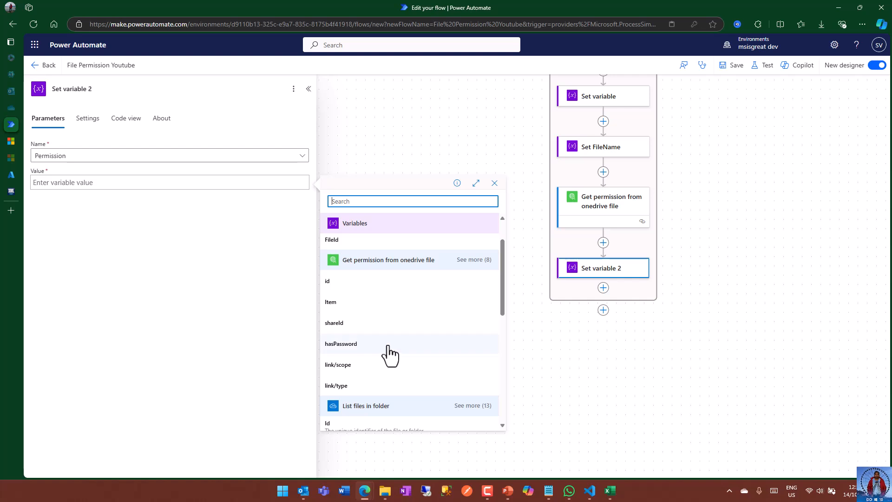
{"action": "left_click", "coordinate": [361, 285]}
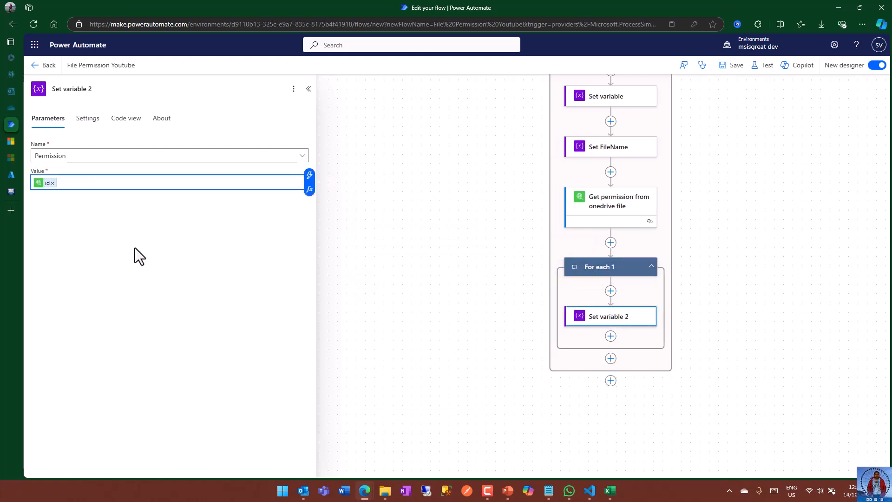
{"action": "left_click", "coordinate": [134, 247]}
{"action": "left_click", "coordinate": [51, 183]}
{"action": "left_click", "coordinate": [126, 237]}
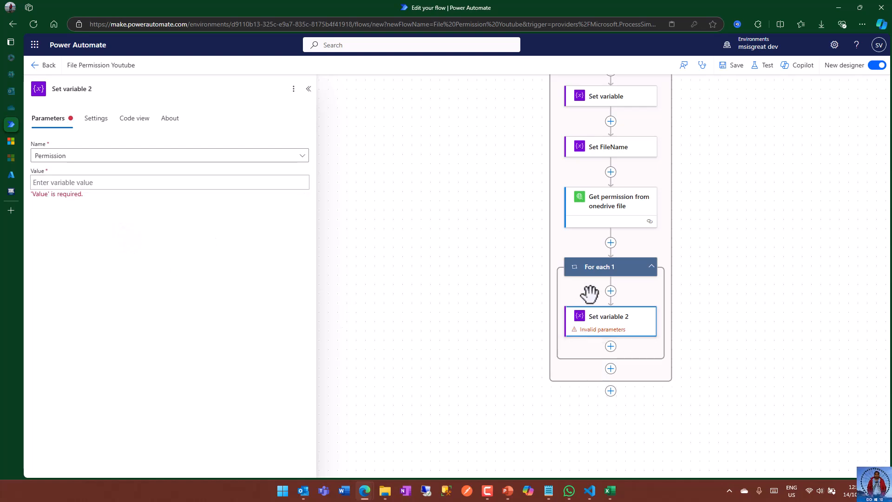
Rename the new inner loop around the Permission action to eachPermission
{"action": "left_click", "coordinate": [596, 272]}
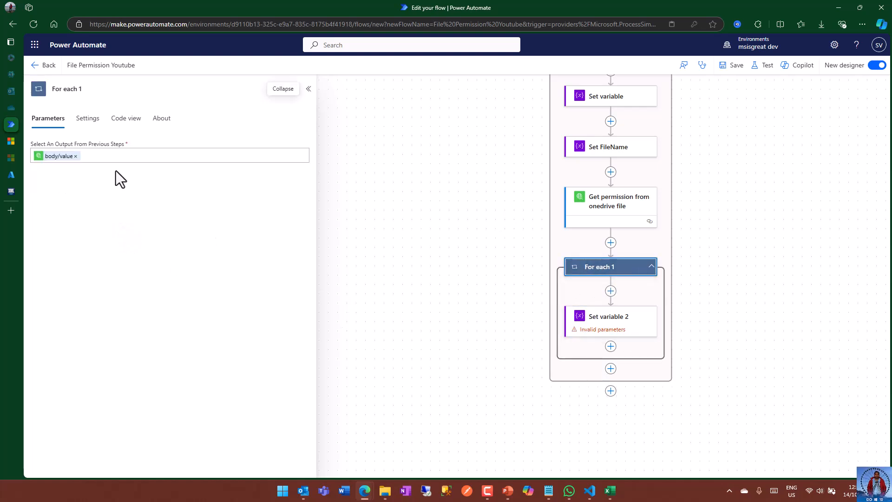
{"action": "left_click", "coordinate": [93, 90]}
{"action": "left_click_drag", "start_coordinate": [93, 89], "coordinate": [32, 88]}
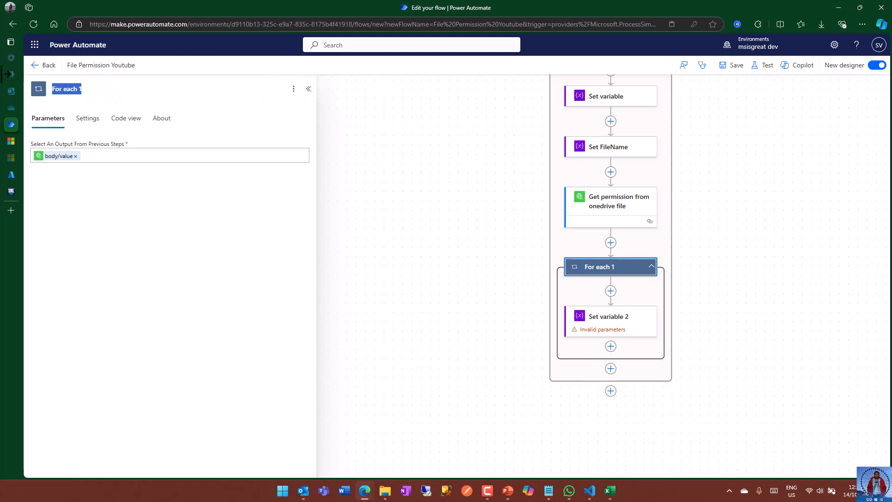
{"action": "type", "text": "eachPermission"}
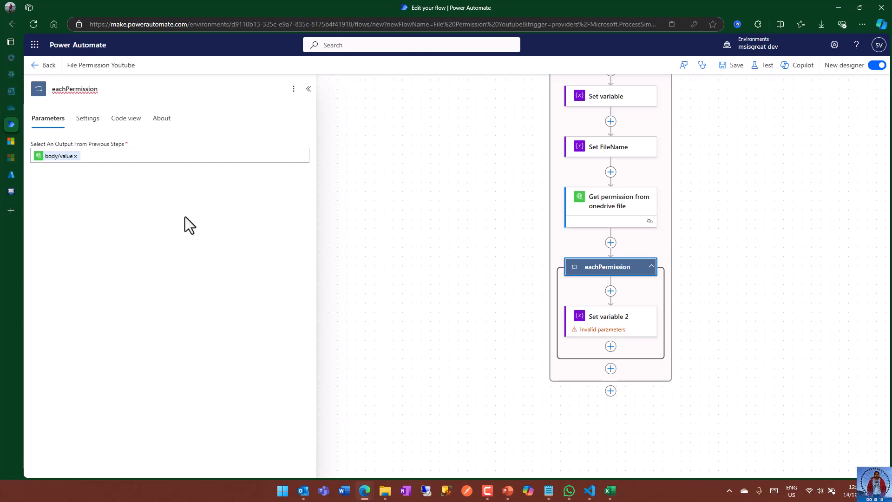
{"action": "left_click", "coordinate": [211, 208]}
Rename the Set variable action inside the eachPermission loop to Set Permission
{"action": "left_click", "coordinate": [604, 321]}
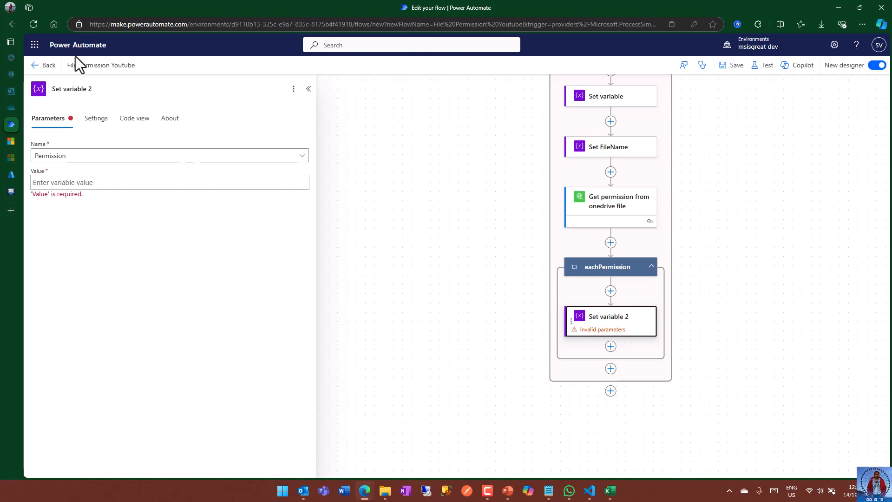
{"action": "double_click", "coordinate": [78, 91]}
{"action": "double_click", "coordinate": [109, 90]}
{"action": "key", "text": "BackSpace"}
{"action": "key", "text": "BackSpace"}
{"action": "key", "text": "BackSpace"}
{"action": "key", "text": "BackSpace"}
{"action": "key", "text": "BackSpace"}
{"action": "key", "text": "BackSpace"}
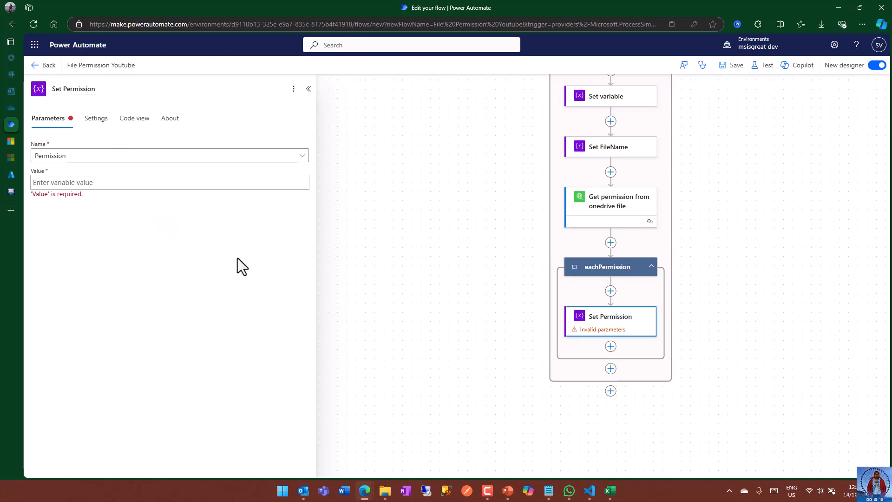
Set the Permission value to the expression if(equals(items('eachPermission')?['link'],null),if(equals(items('eachPermission')?['grantedToV2']?['group'],null),'user','group' ),'link') and save the flow
{"action": "left_click", "coordinate": [190, 183]}
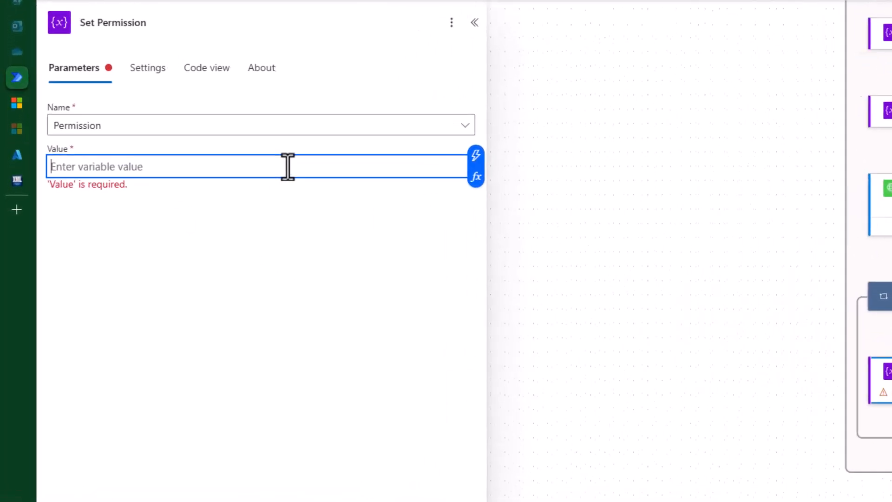
{"action": "left_click", "coordinate": [485, 176]}
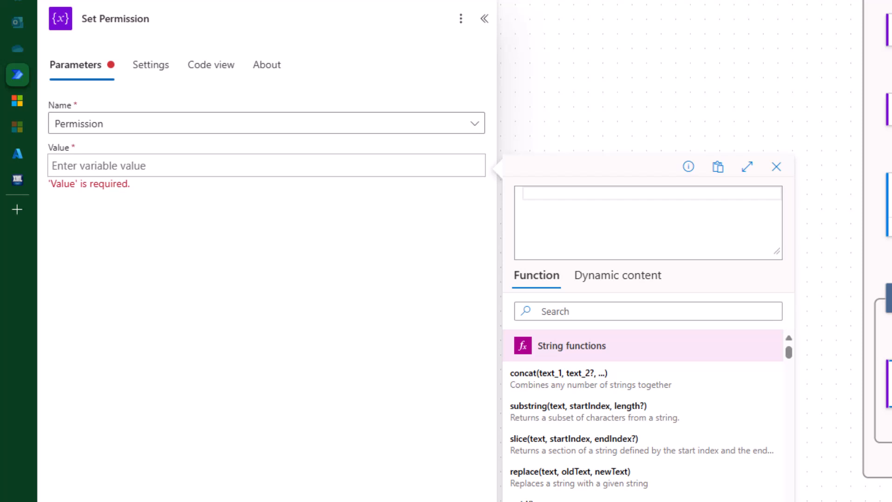
{"action": "type", "text": "if(equals(items('eachPermission')?['link'],null),if(equals(items('eachPermission')?['grantedToV2']?['group'],null),'user','group' ),'link')"}
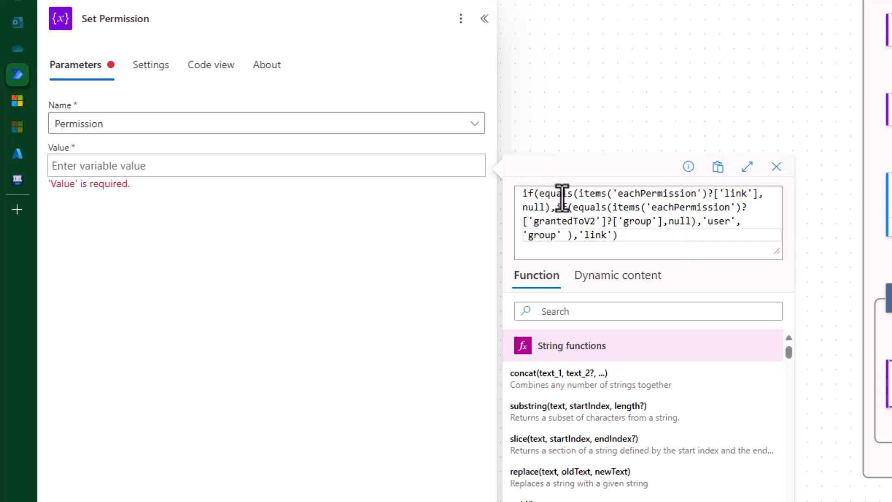
{"action": "left_click_drag", "start_coordinate": [579, 193], "coordinate": [759, 195]}
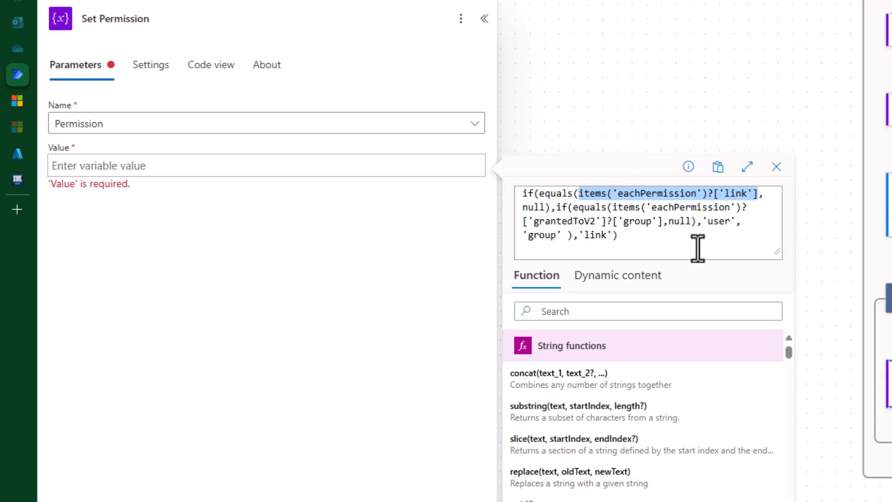
{"action": "left_click", "coordinate": [675, 234]}
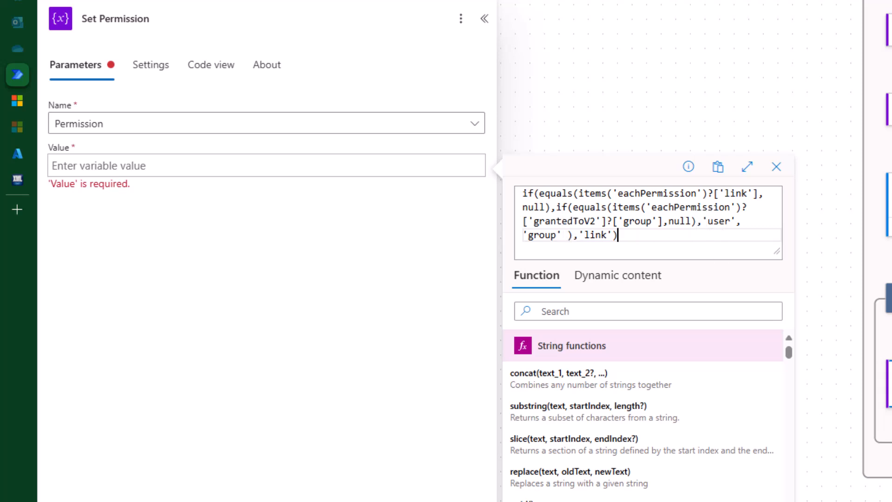
{"action": "left_click", "coordinate": [456, 475]}
{"action": "left_click", "coordinate": [267, 284]}
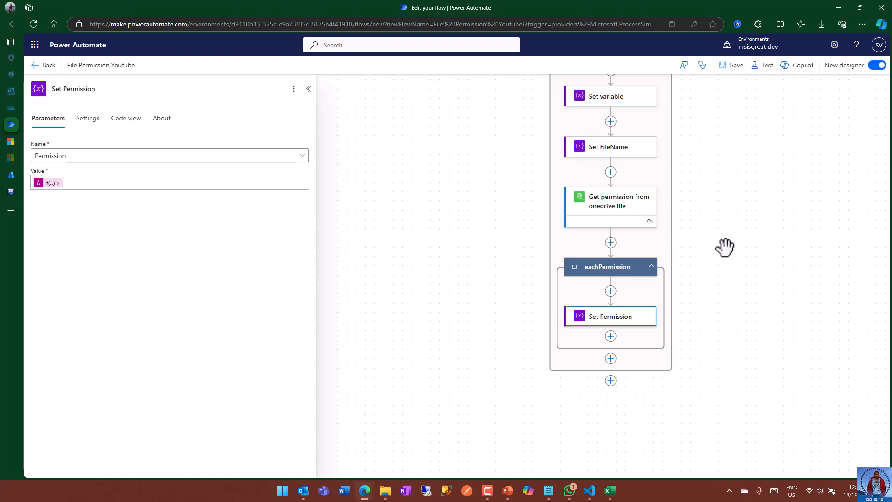
{"action": "left_click", "coordinate": [719, 227]}
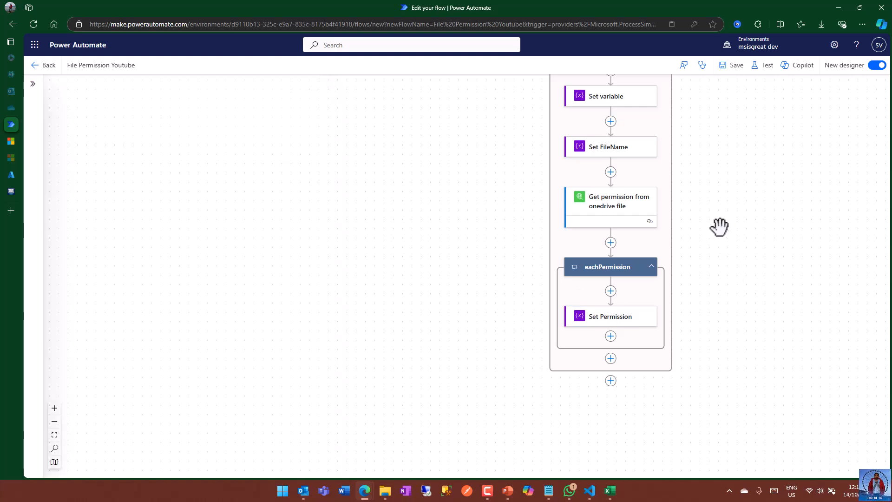
{"action": "left_click", "coordinate": [731, 66]}
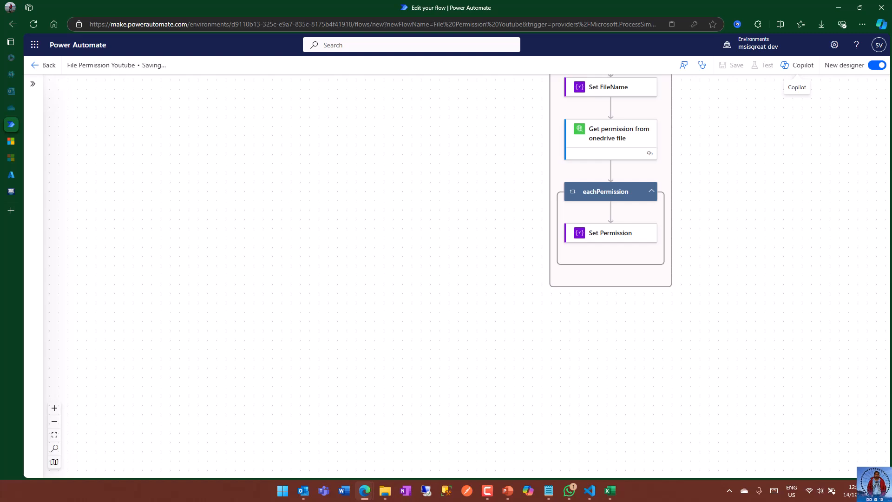
Add a Switch action after Set Permission inside the eachPermission loop
{"action": "left_click_drag", "start_coordinate": [777, 173], "coordinate": [549, 209]}
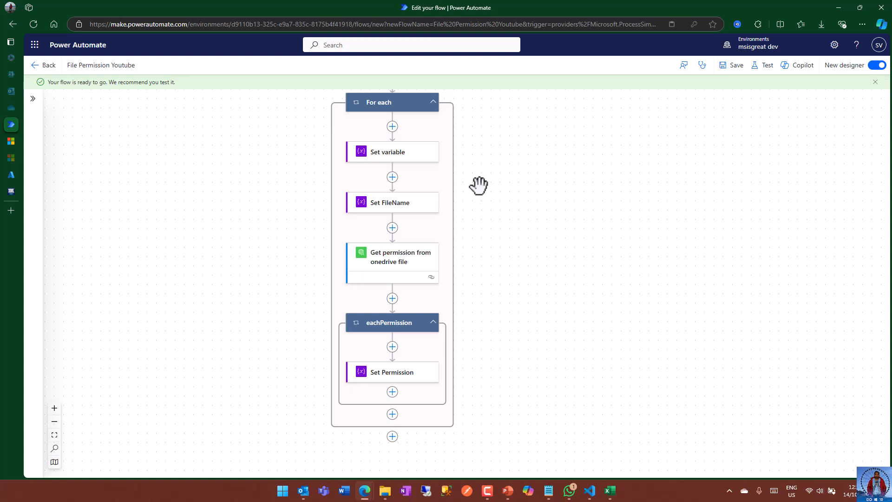
{"action": "left_click_drag", "start_coordinate": [490, 287], "coordinate": [622, 130]}
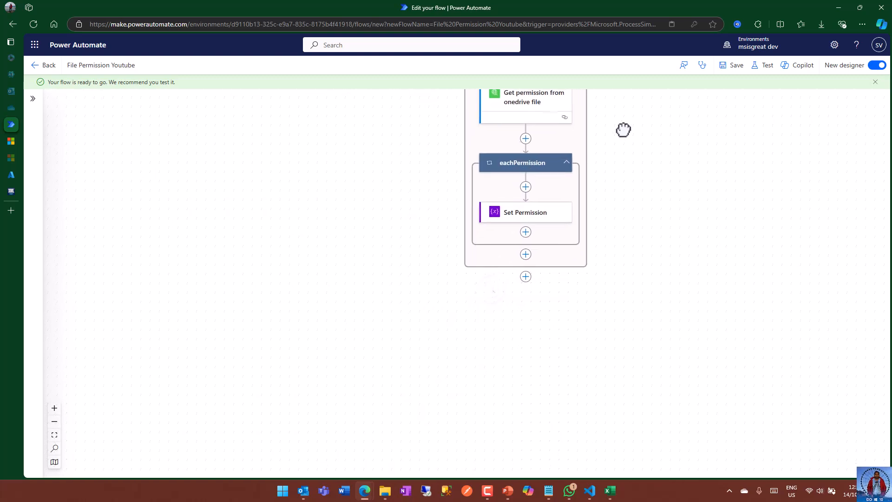
{"action": "left_click", "coordinate": [525, 232]}
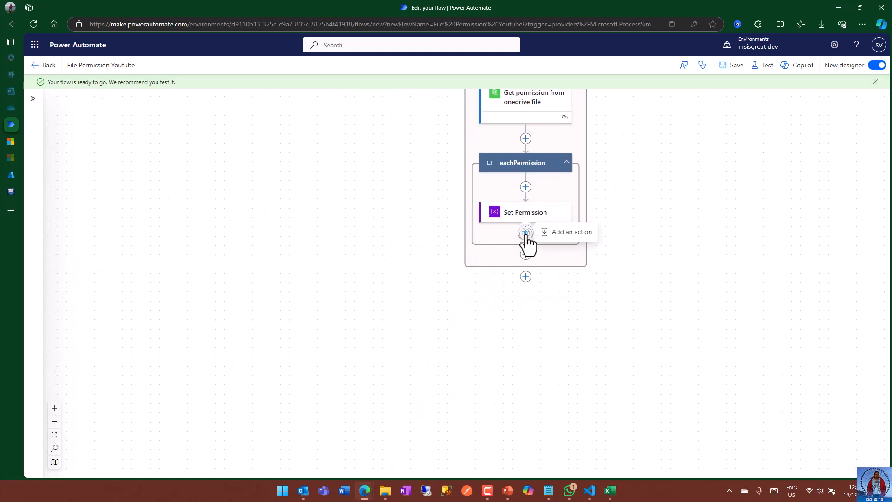
{"action": "left_click", "coordinate": [566, 232]}
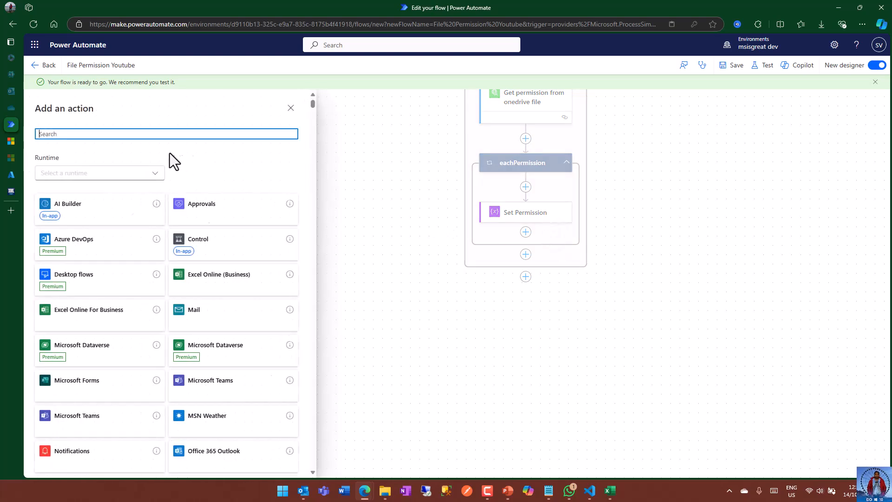
{"action": "type", "text": "swi"}
{"action": "left_click", "coordinate": [100, 244]}
Set the Switch action to evaluate the Permission variable
{"action": "left_click", "coordinate": [112, 171]}
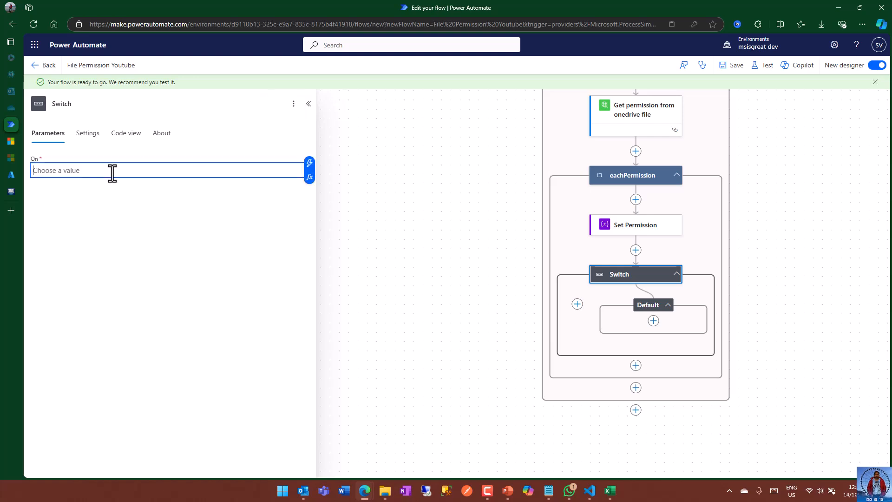
{"action": "left_click", "coordinate": [309, 163]}
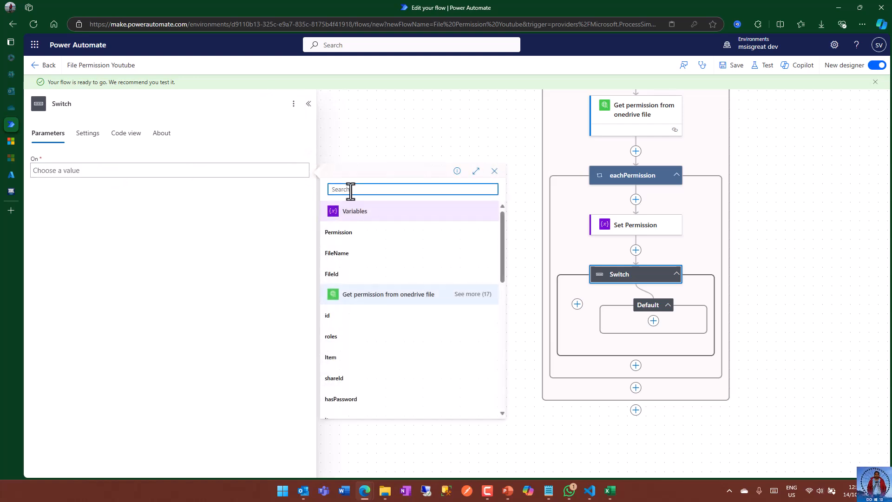
{"action": "left_click", "coordinate": [371, 233]}
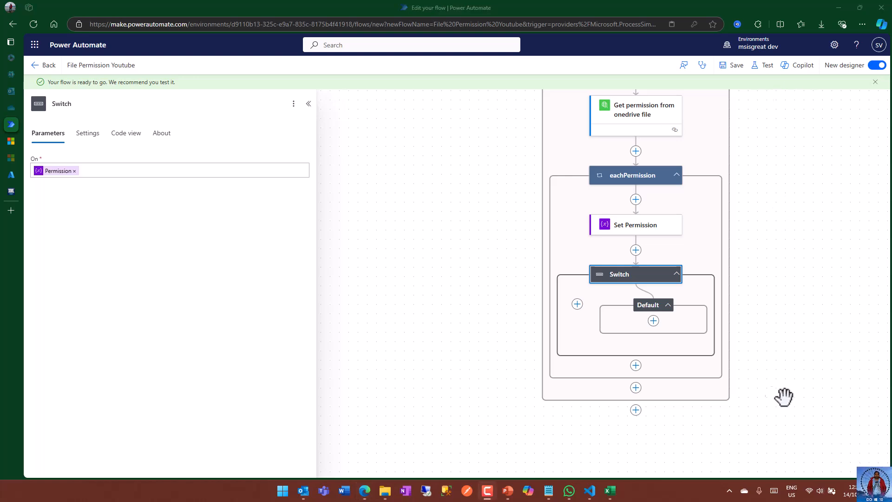
{"action": "left_click", "coordinate": [775, 219]}
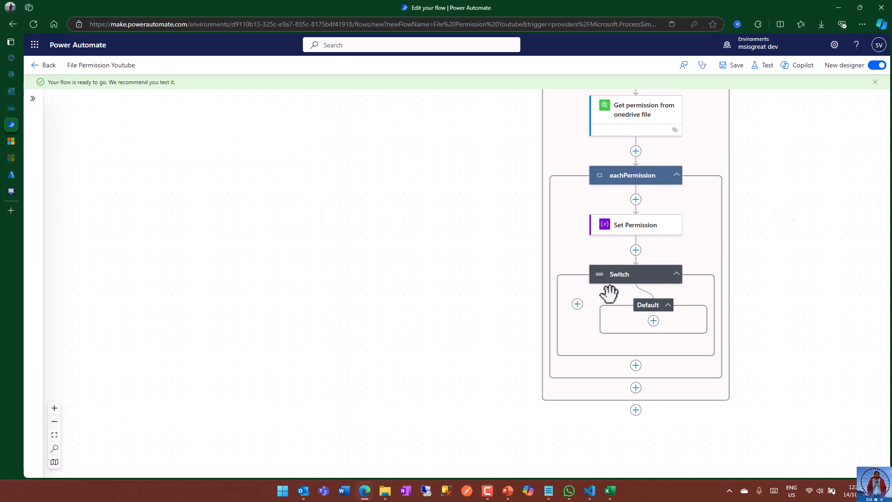
Add three cases to the Switch action that match the values link, user and group
{"action": "left_click", "coordinate": [576, 304]}
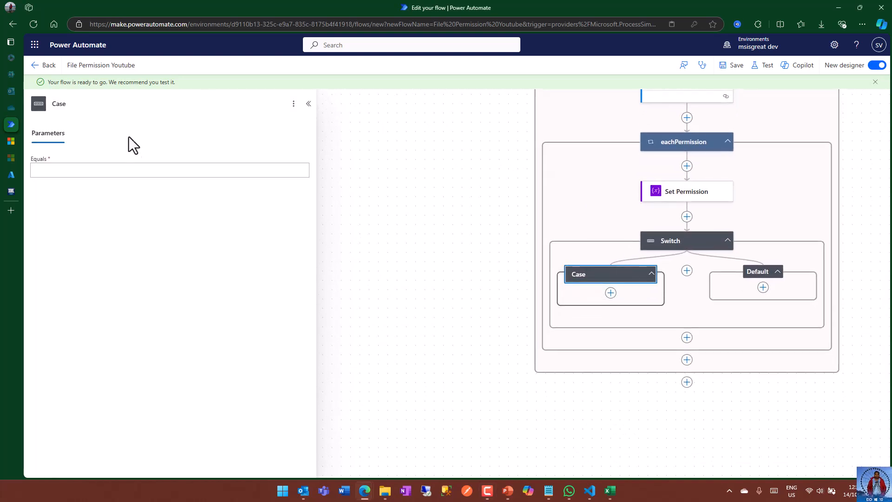
{"action": "left_click", "coordinate": [122, 170]}
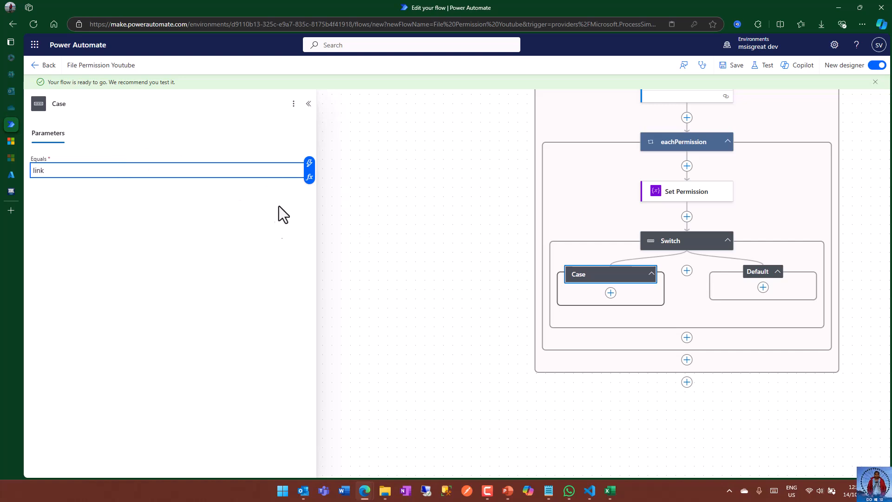
{"action": "left_click", "coordinate": [689, 272]}
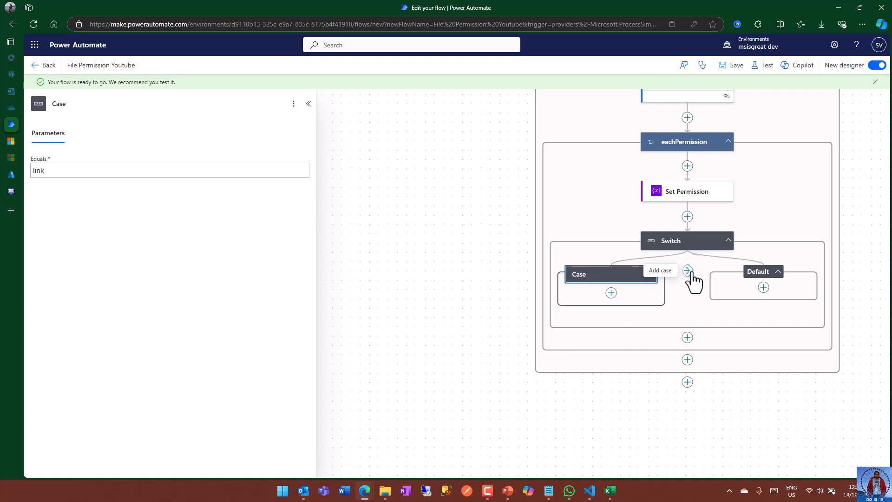
{"action": "left_click", "coordinate": [73, 170]}
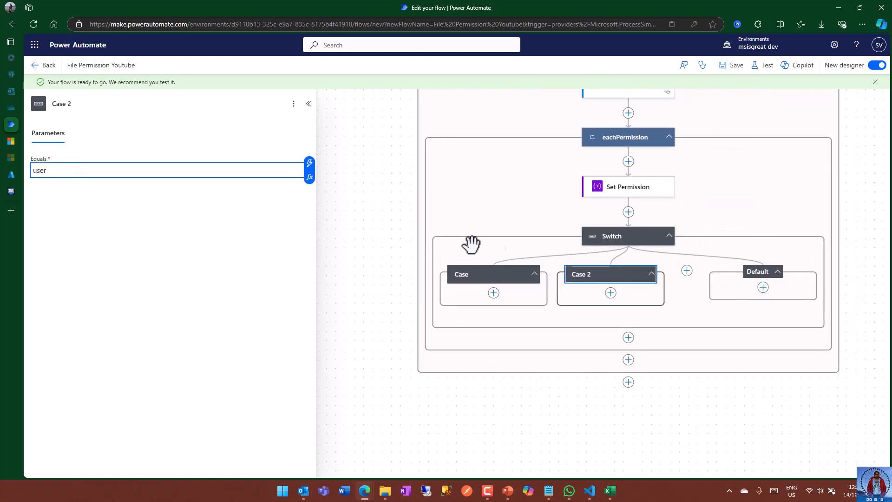
{"action": "left_click", "coordinate": [687, 270]}
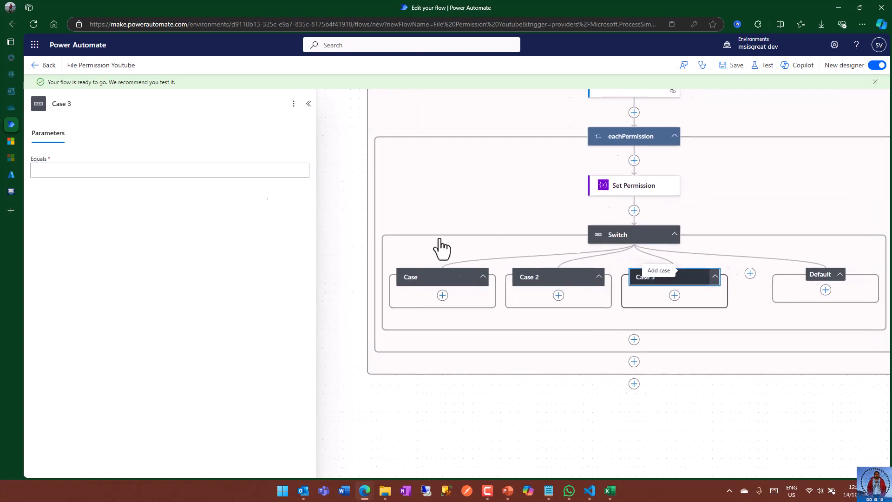
{"action": "left_click", "coordinate": [93, 169]}
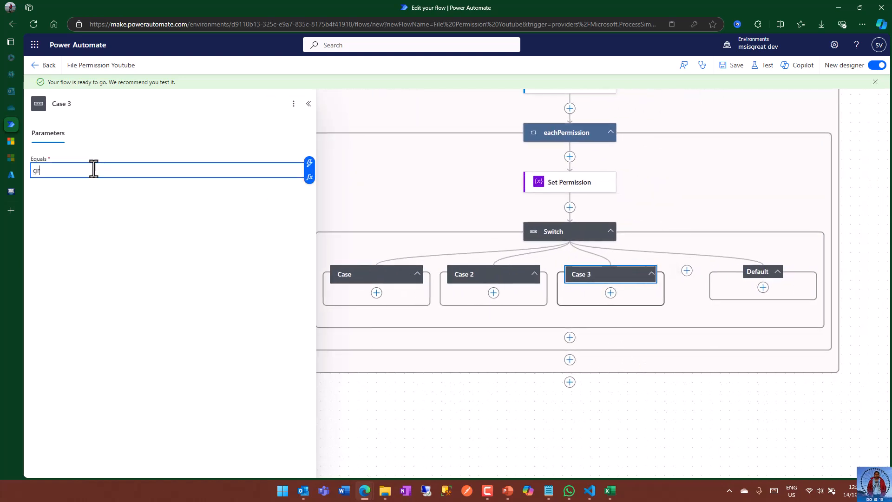
{"action": "left_click", "coordinate": [139, 209]}
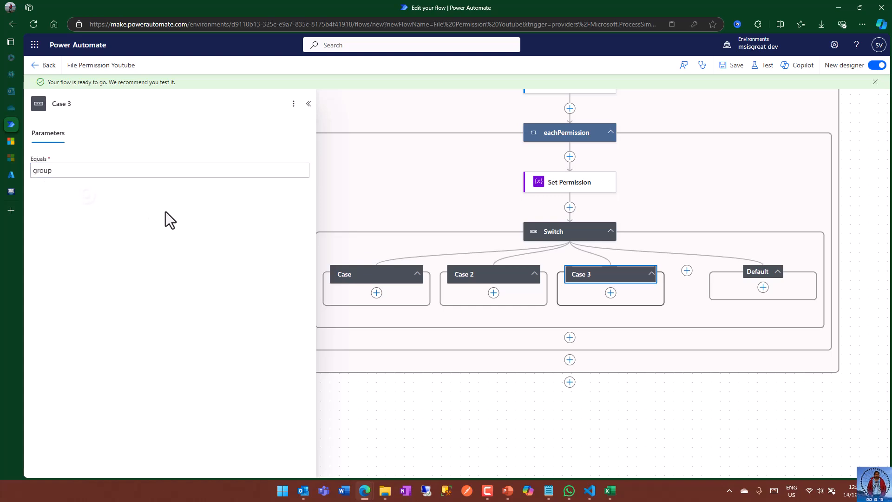
Rename the three Switch cases to Case link, Case user and Case group according to their values
{"action": "left_click", "coordinate": [381, 278]}
{"action": "left_click", "coordinate": [106, 104]}
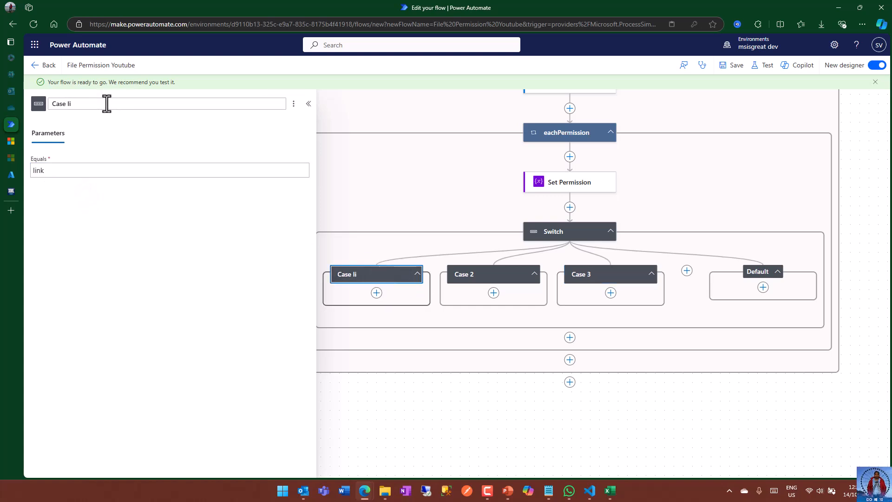
{"action": "left_click", "coordinate": [508, 279]}
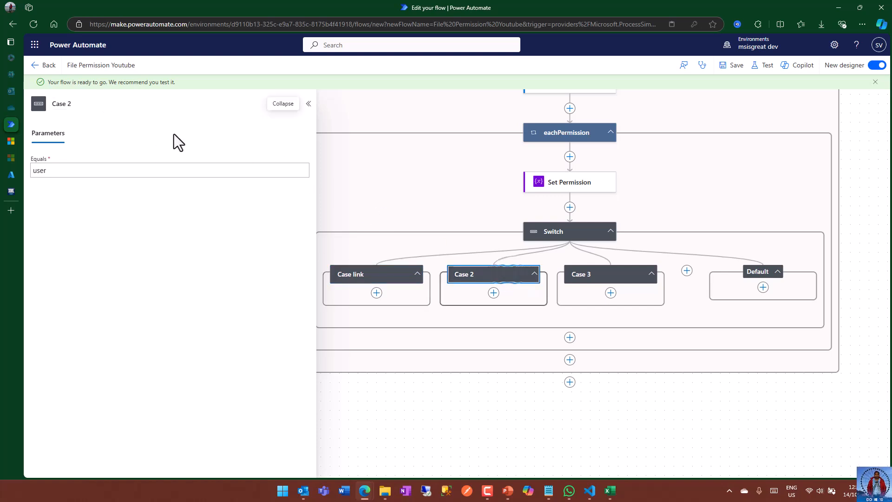
{"action": "left_click", "coordinate": [130, 107]}
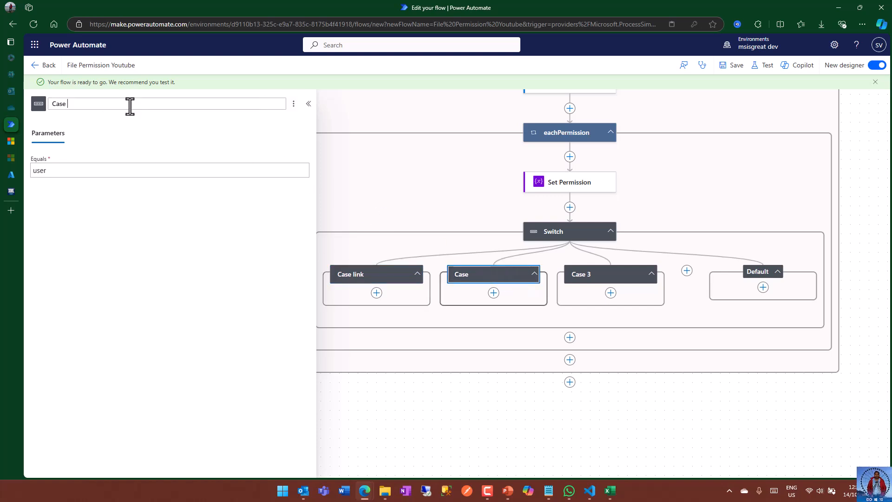
{"action": "type", "text": "user"}
{"action": "left_click", "coordinate": [593, 280]}
{"action": "left_click", "coordinate": [120, 106]}
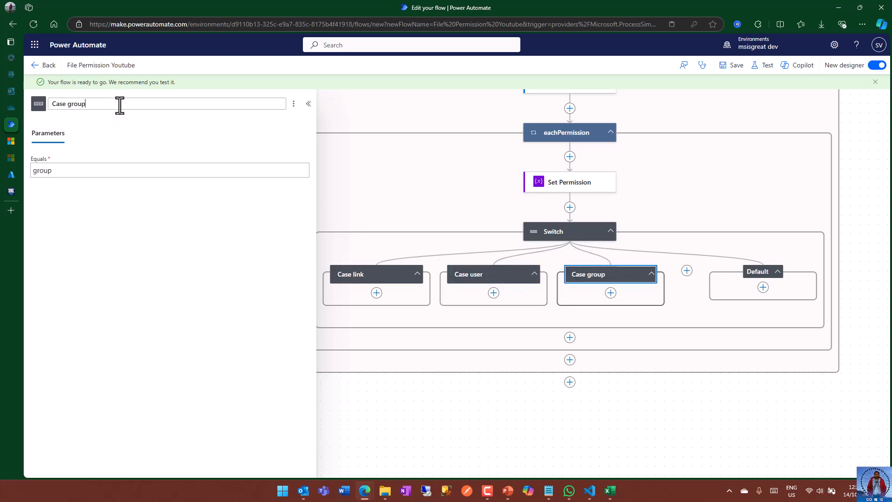
{"action": "left_click", "coordinate": [398, 200]}
Add the Excel Online (Business) action Add a row into a table inside Case link
{"action": "left_click", "coordinate": [388, 279]}
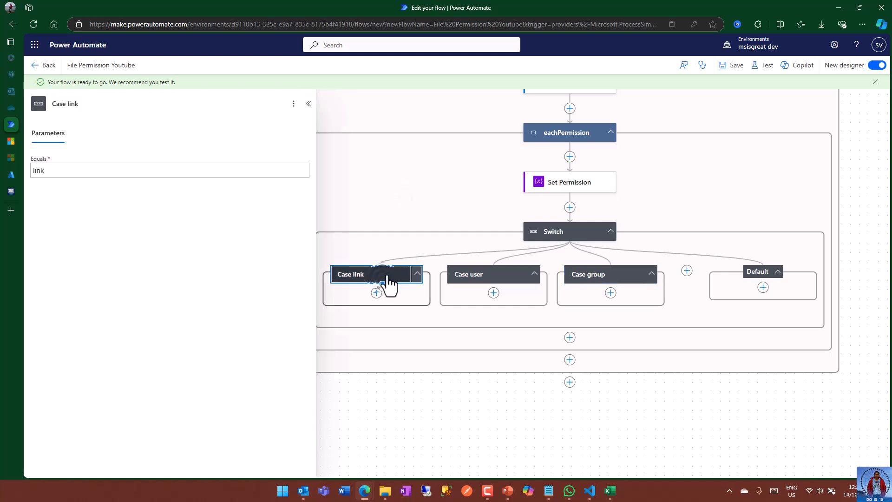
{"action": "left_click", "coordinate": [376, 293]}
{"action": "left_click", "coordinate": [408, 295]}
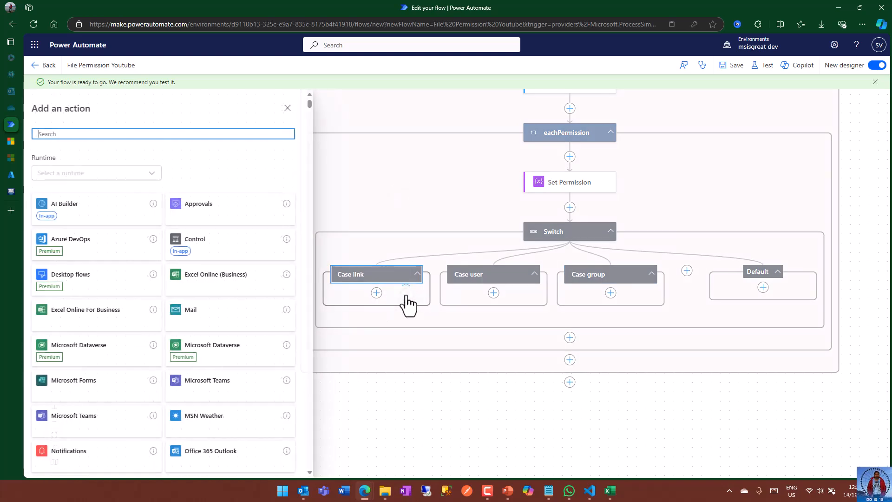
{"action": "type", "text": "excel"}
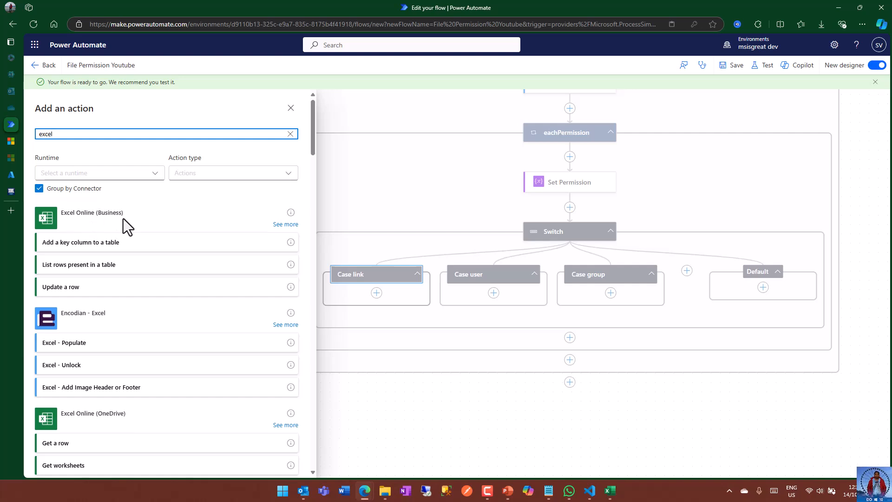
{"action": "left_click", "coordinate": [280, 225]}
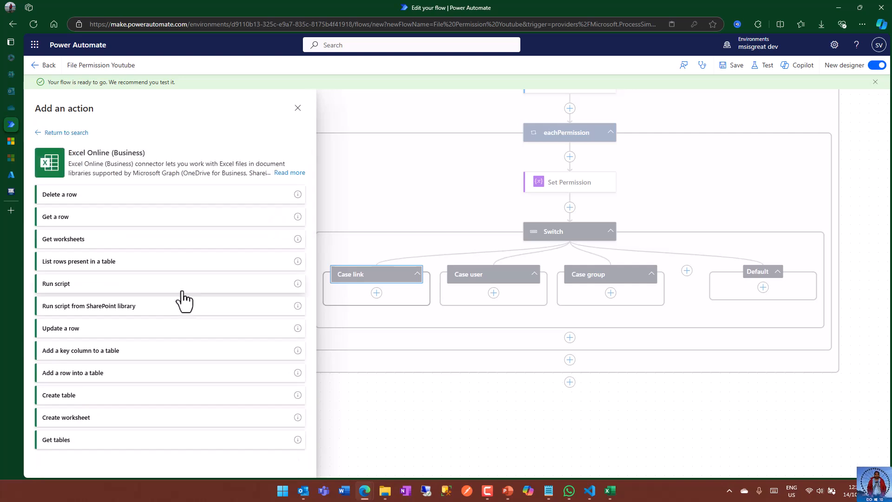
{"action": "left_click", "coordinate": [82, 377]}
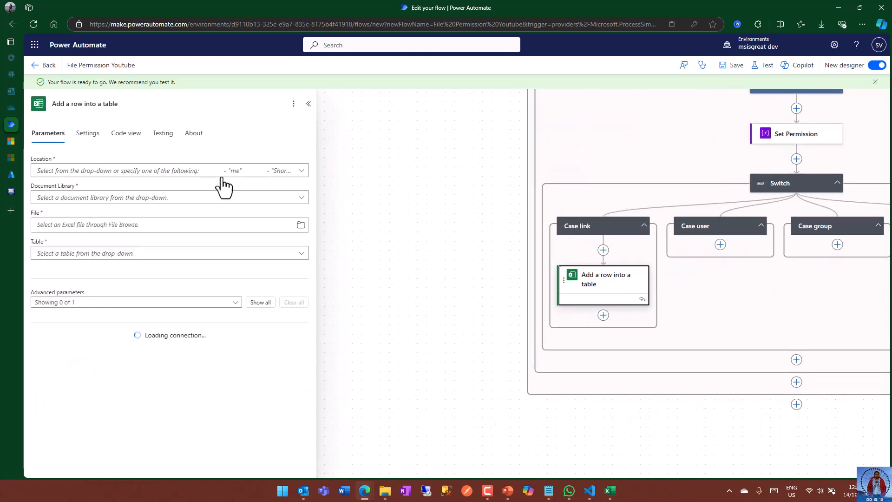
Set the new Excel action's location to OneDrive for Business and its document library to OneDrive
{"action": "left_click", "coordinate": [199, 171]}
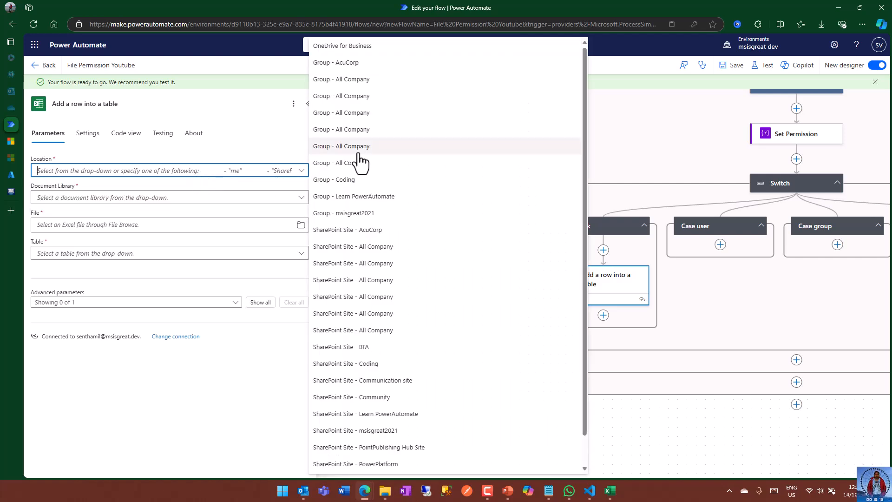
{"action": "scroll", "coordinate": [521, 353], "scroll_direction": "down", "scroll_amount": 1}
{"action": "scroll", "coordinate": [507, 341], "scroll_direction": "up", "scroll_amount": 1}
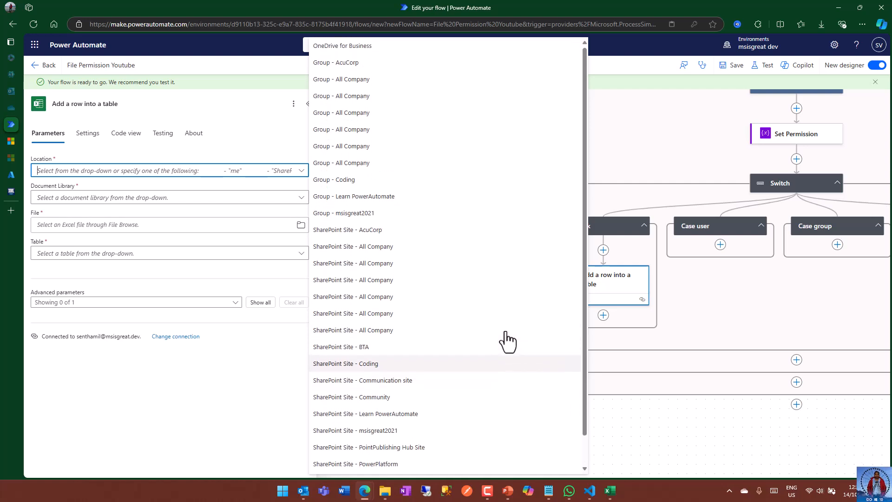
{"action": "left_click", "coordinate": [367, 46]}
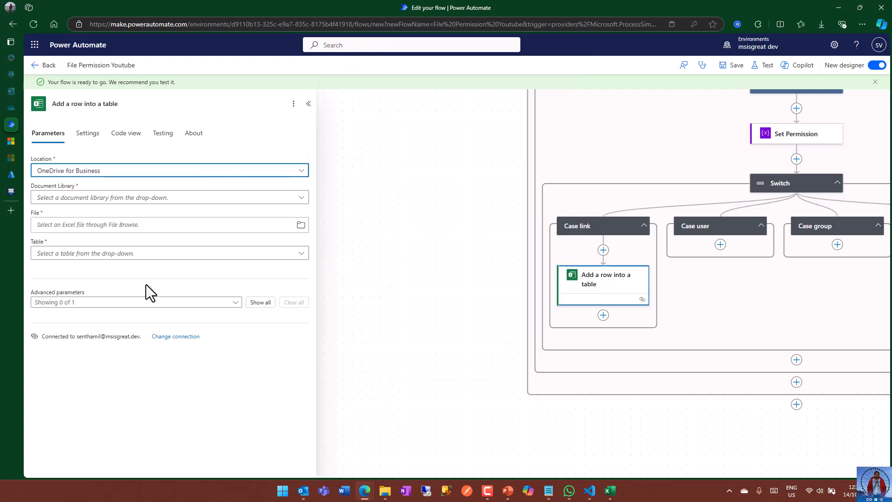
{"action": "left_click", "coordinate": [107, 198]}
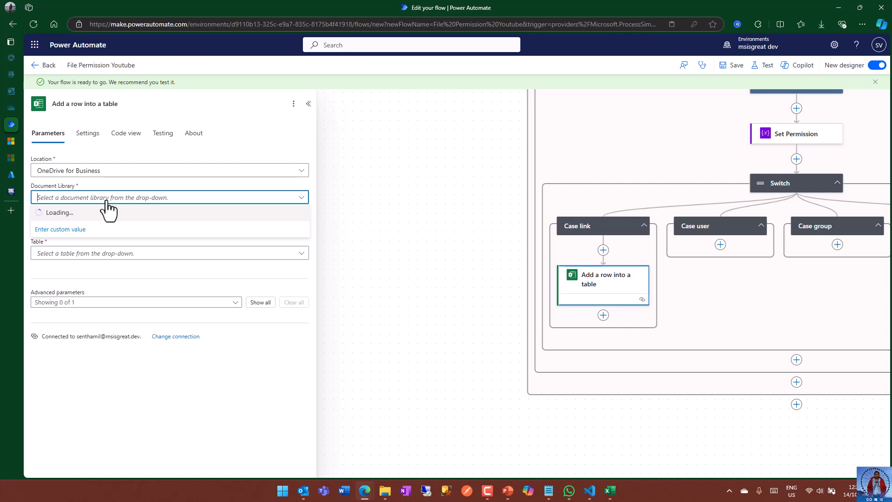
{"action": "left_click", "coordinate": [93, 214]}
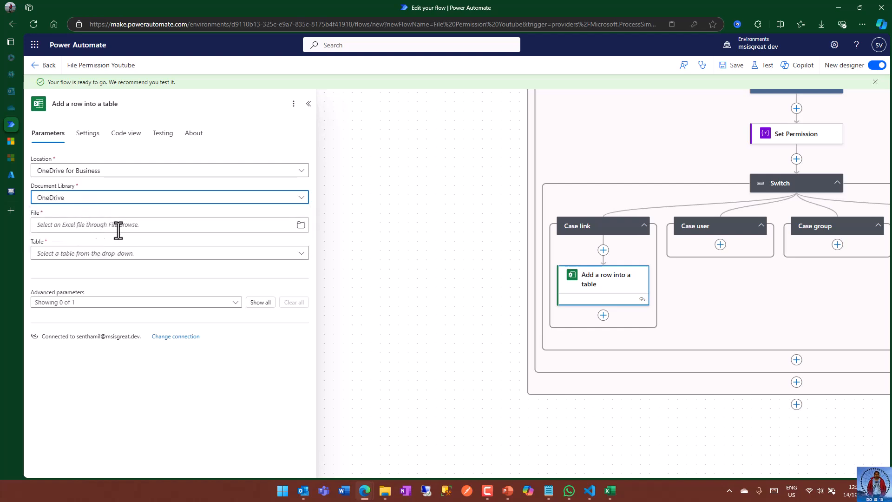
Choose the file /Permissions/OneDriveFilePermission.xlsx and its Permissions table for the Add a row into a table action
{"action": "left_click", "coordinate": [227, 224]}
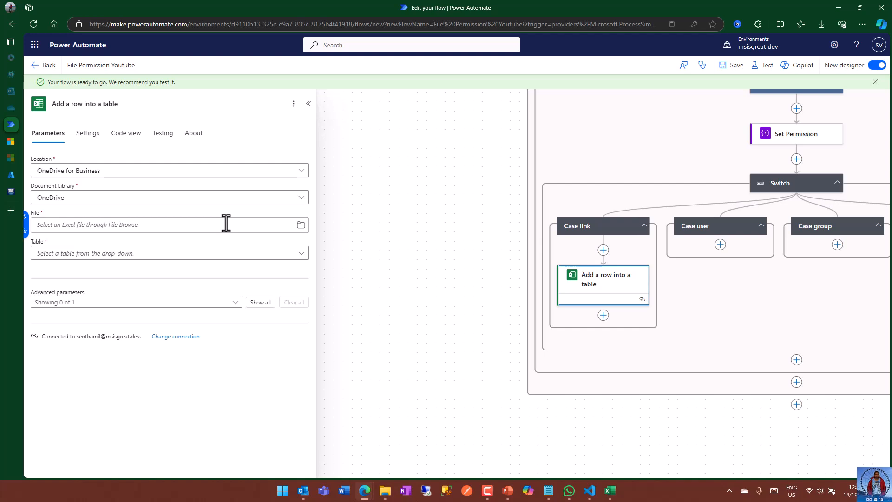
{"action": "left_click", "coordinate": [299, 225]}
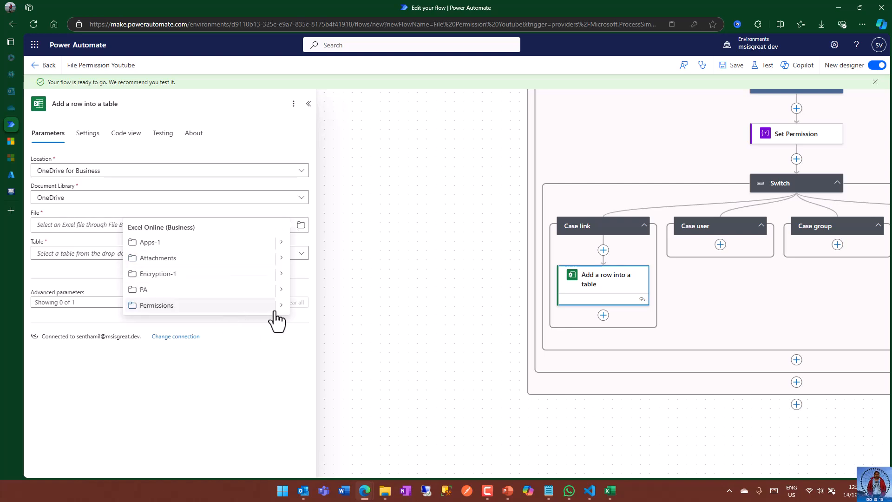
{"action": "left_click", "coordinate": [281, 305]}
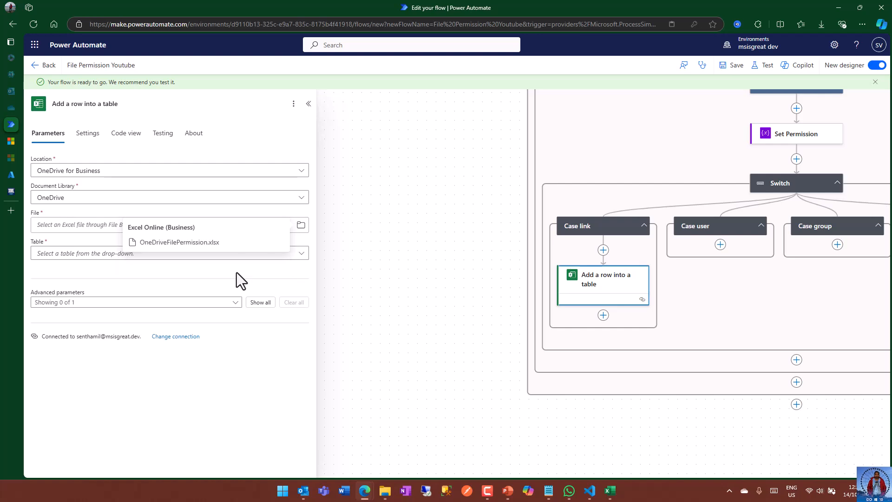
{"action": "left_click", "coordinate": [188, 242]}
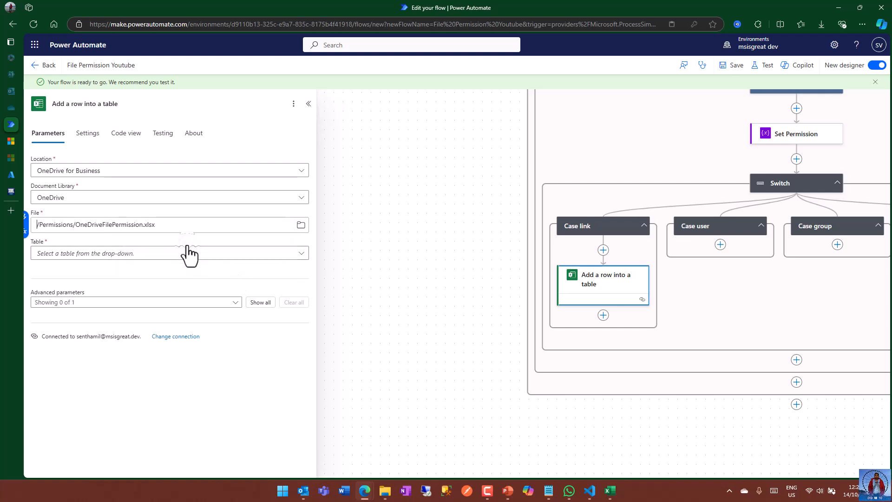
{"action": "left_click", "coordinate": [155, 253]}
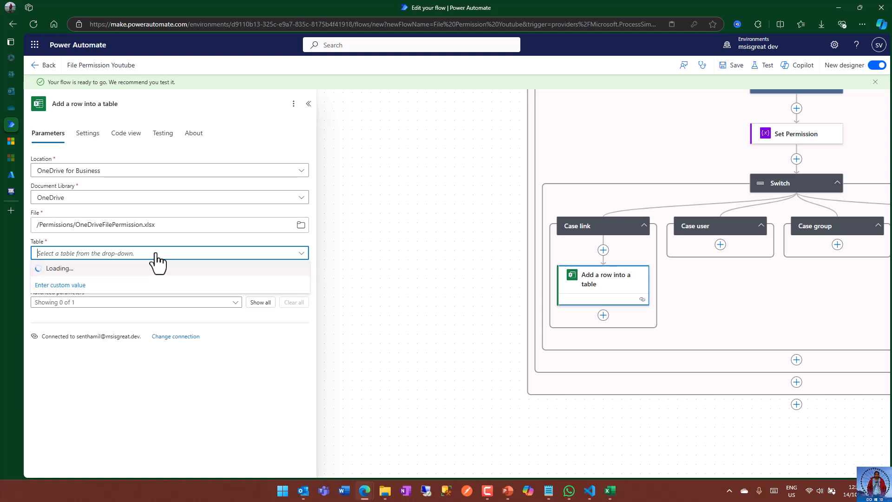
{"action": "left_click", "coordinate": [125, 269]}
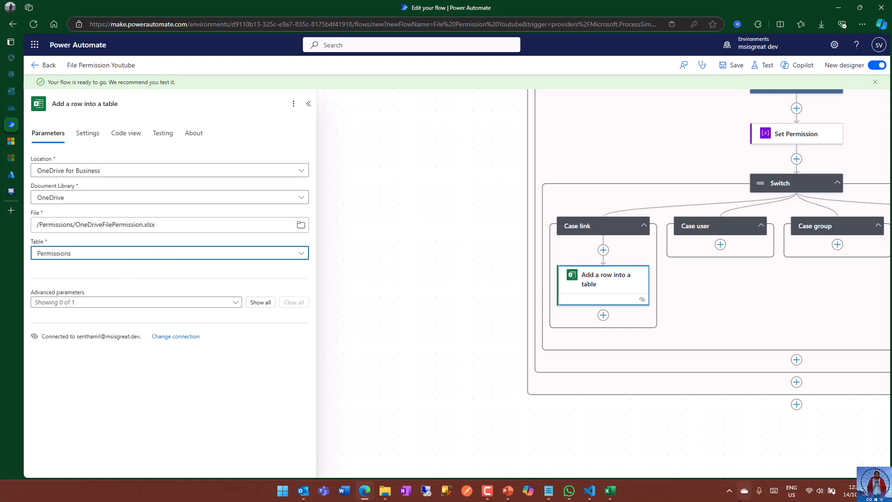
Switch to Excel to check the table's name in OneDriveFilePermission.xlsx and return to the flow in Power Automate
{"action": "left_click", "coordinate": [610, 490]}
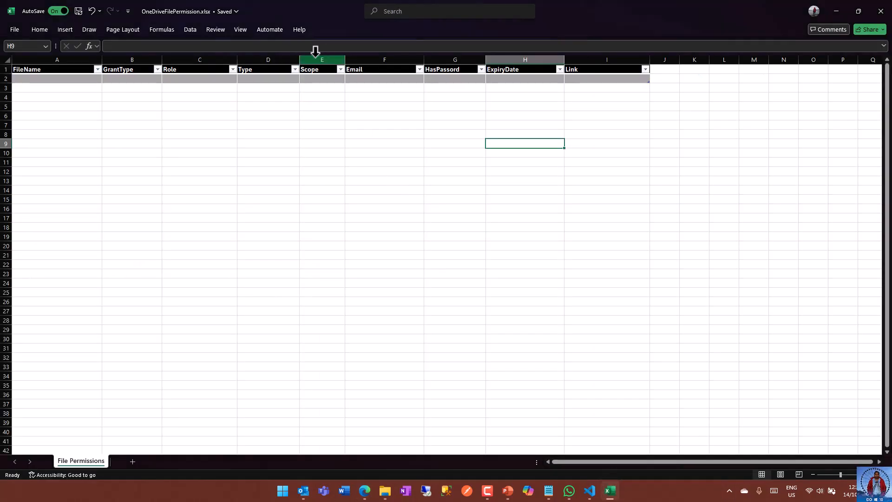
{"action": "left_click", "coordinate": [324, 77]}
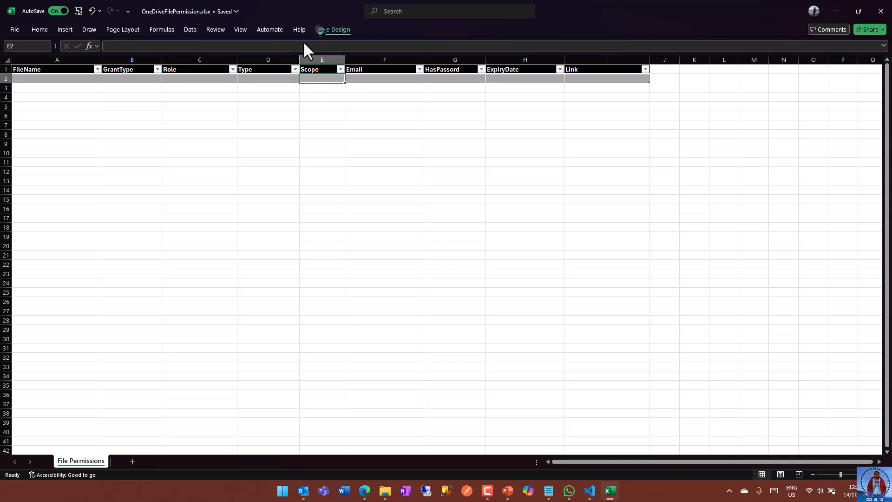
{"action": "left_click", "coordinate": [322, 30]}
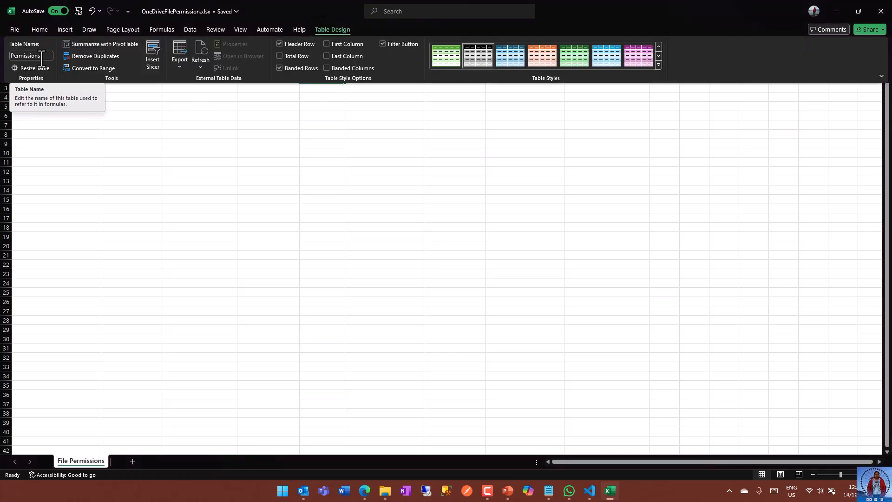
{"action": "left_click", "coordinate": [841, 12]}
{"action": "left_click", "coordinate": [152, 377]}
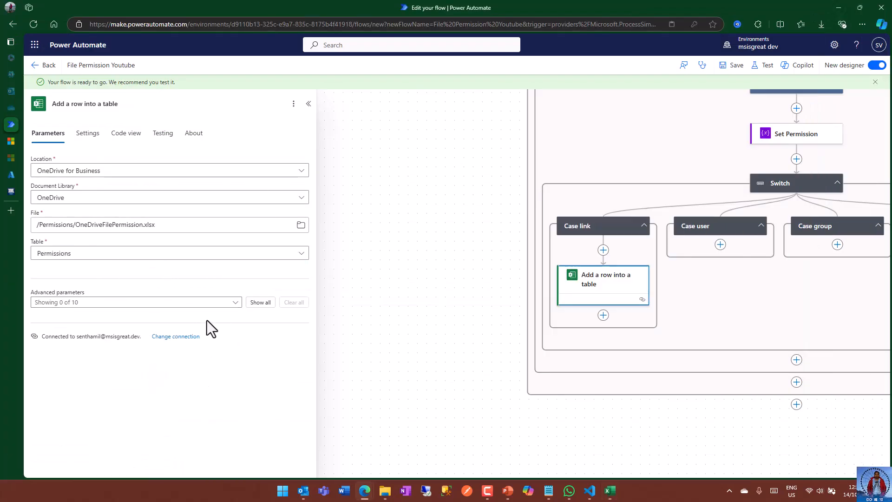
Include the advanced parameters FileName, GrantType, Role, Type, Scope, HasPassord, ExpiryDate and Link in the Add a row into a table action
{"action": "left_click", "coordinate": [234, 302]}
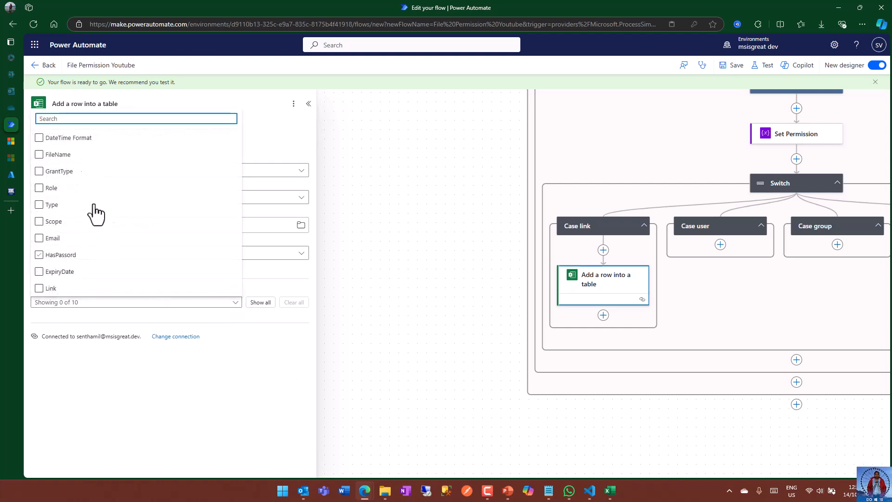
{"action": "left_click", "coordinate": [39, 155]}
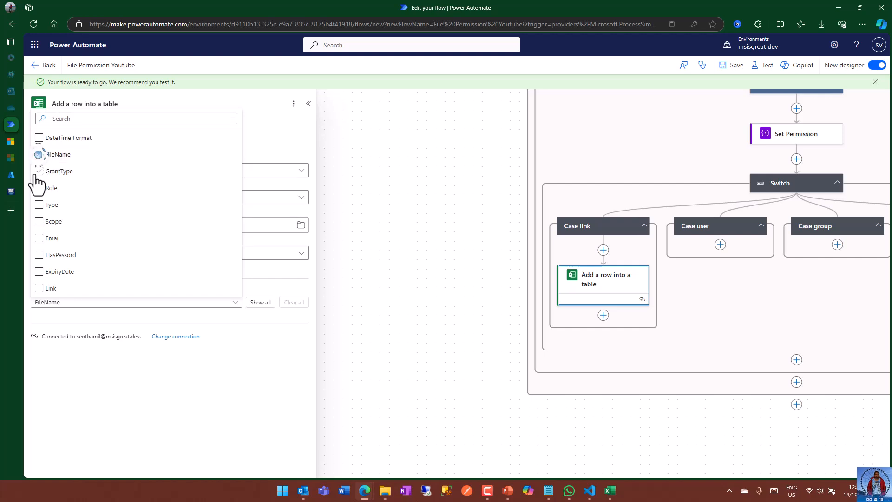
{"action": "left_click", "coordinate": [39, 171]}
{"action": "left_click", "coordinate": [39, 188]}
{"action": "left_click", "coordinate": [39, 205]}
{"action": "left_click", "coordinate": [39, 222]}
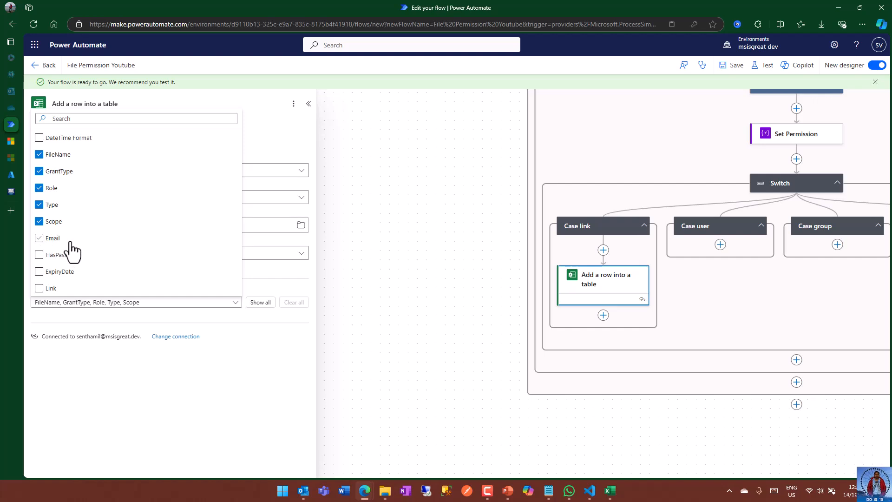
{"action": "left_click", "coordinate": [40, 255]}
{"action": "left_click", "coordinate": [39, 271]}
{"action": "left_click", "coordinate": [39, 289]}
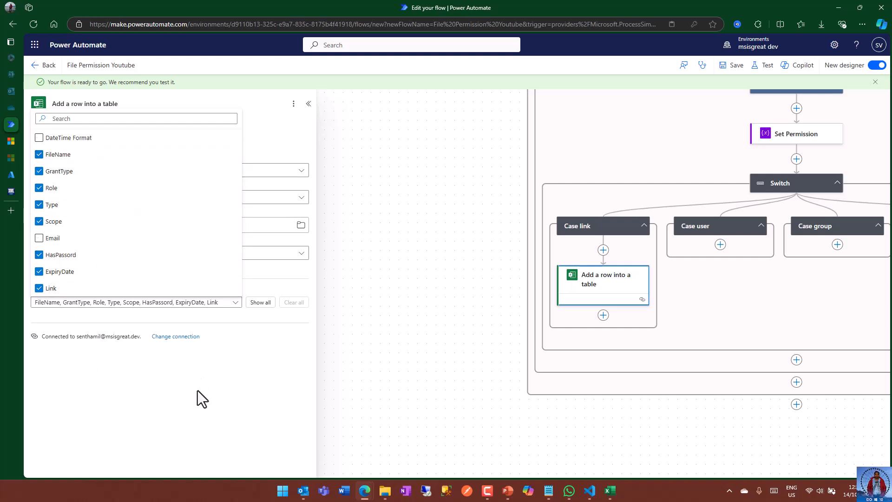
Close the advanced parameter selection of the Add a row into a table action and save the flow
{"action": "left_click", "coordinate": [302, 346]}
{"action": "scroll", "coordinate": [283, 336], "scroll_direction": "down", "scroll_amount": 3}
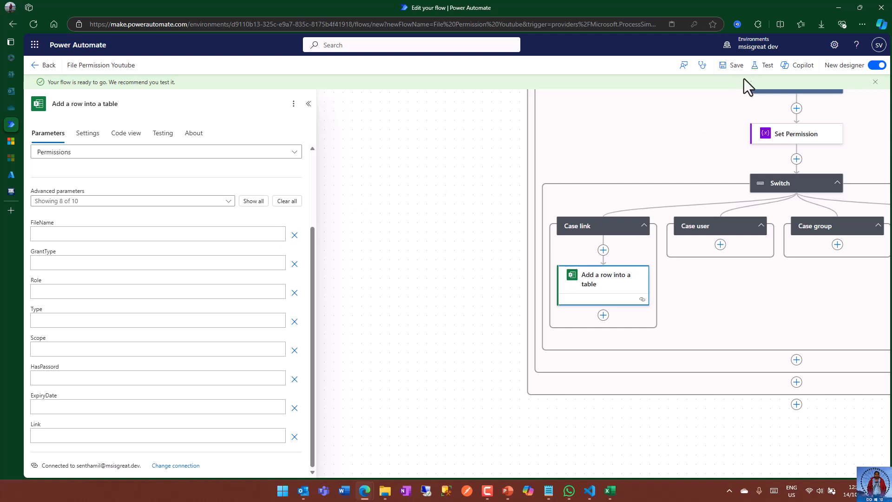
{"action": "left_click", "coordinate": [738, 68]}
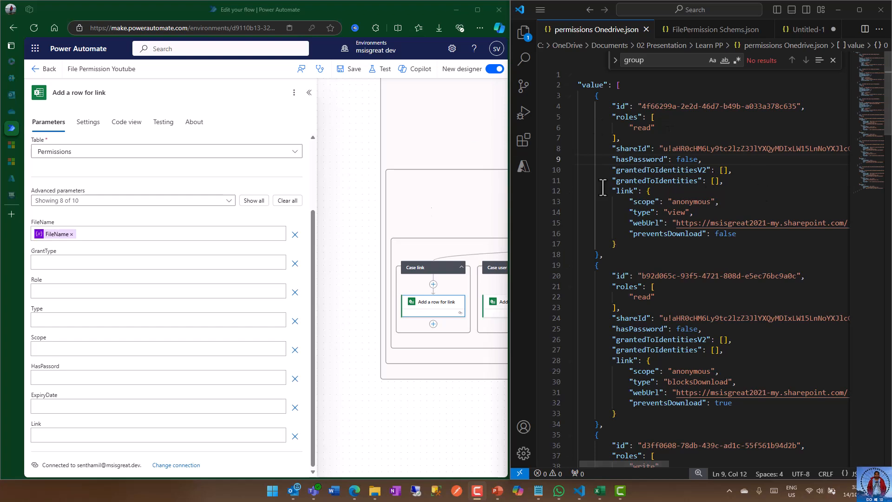
In the Add a row for link action, set GrantType to link and Role to the expression items('eachPermission')?['roles']
{"action": "left_click", "coordinate": [87, 263]}
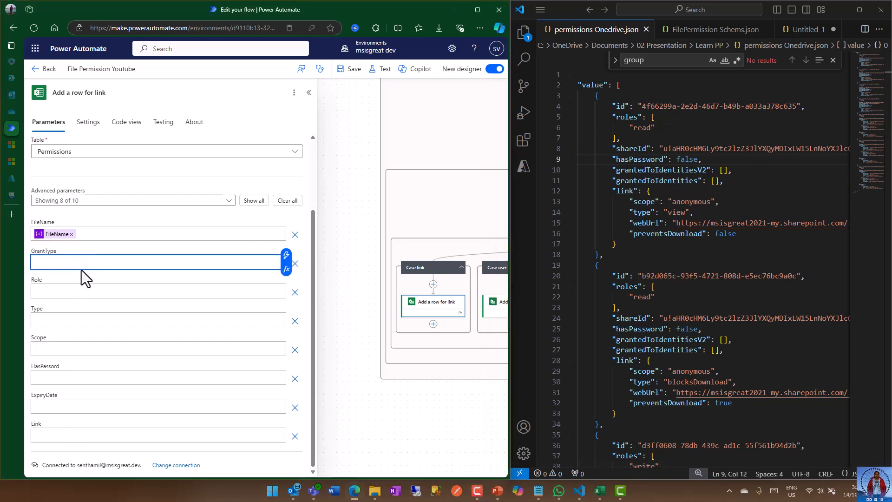
{"action": "type", "text": "link"}
{"action": "left_click", "coordinate": [76, 291]}
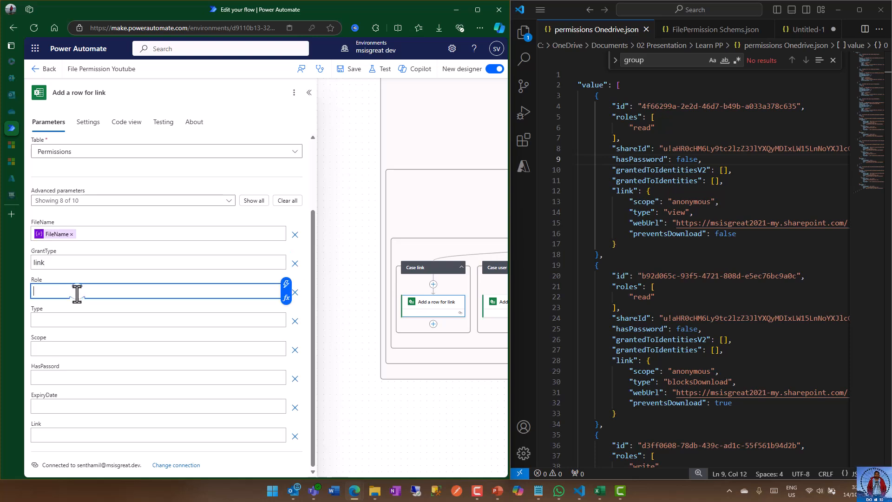
{"action": "left_click", "coordinate": [286, 297]}
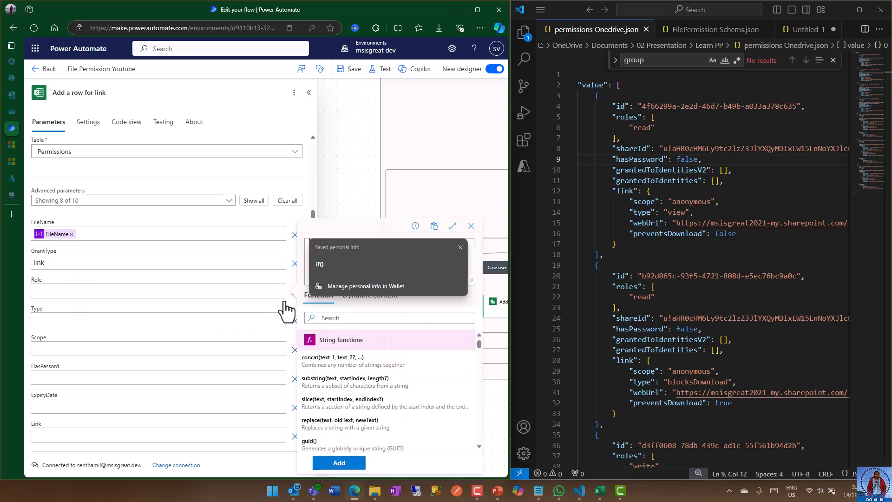
{"action": "left_click", "coordinate": [460, 248]}
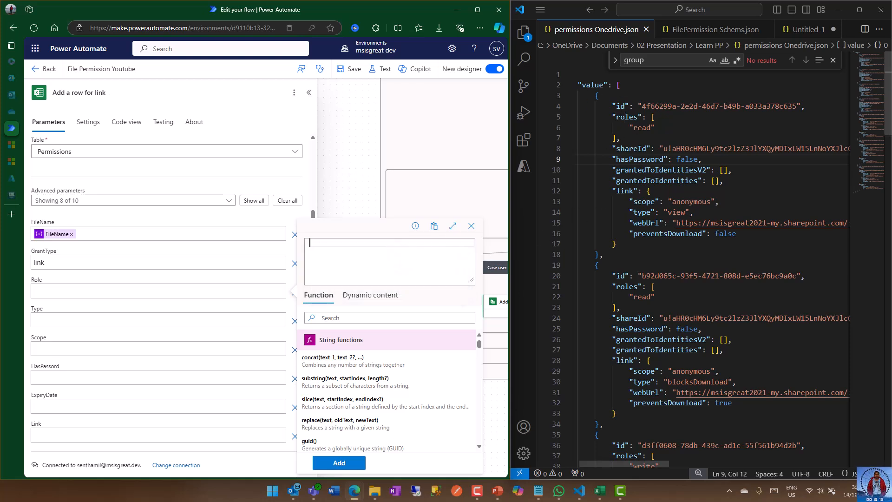
{"action": "key", "text": "alt+Tab"}
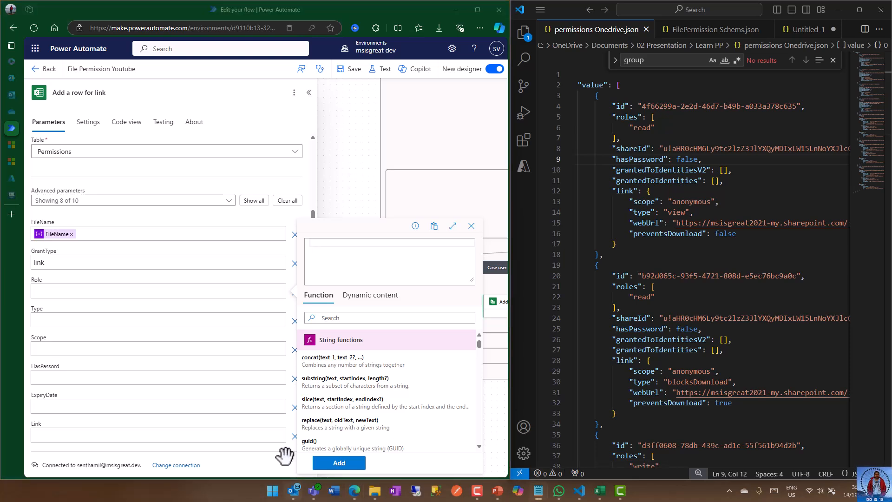
{"action": "left_click", "coordinate": [362, 246]}
{"action": "type", "text": "items('eachPermission')?['roles']"}
{"action": "key", "text": "BackSpace"}
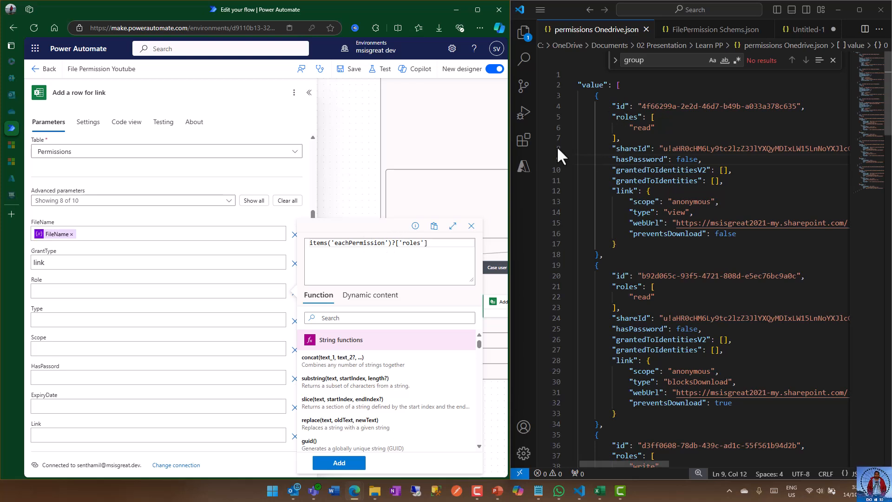
{"action": "left_click", "coordinate": [347, 465]}
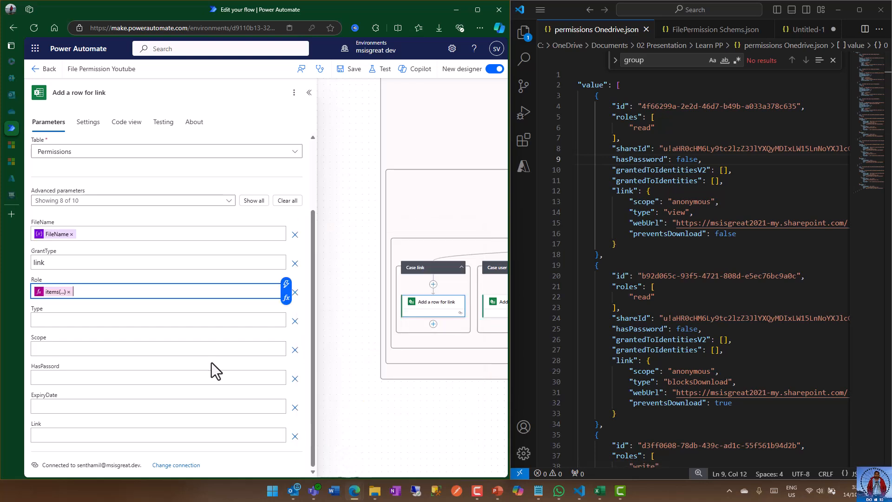
Set Type in the Add a row for link action to the expression items('eachPermission')?['link']?['type']
{"action": "left_click", "coordinate": [80, 319]}
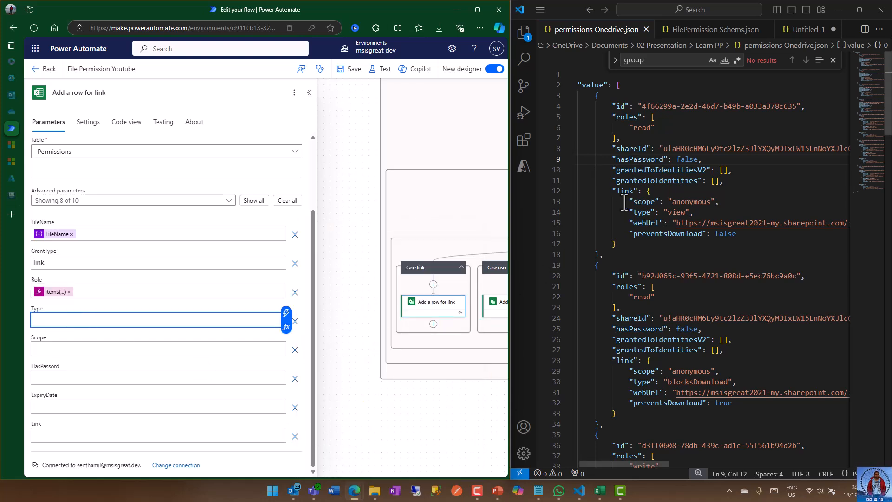
{"action": "left_click_drag", "start_coordinate": [630, 212], "coordinate": [667, 212]}
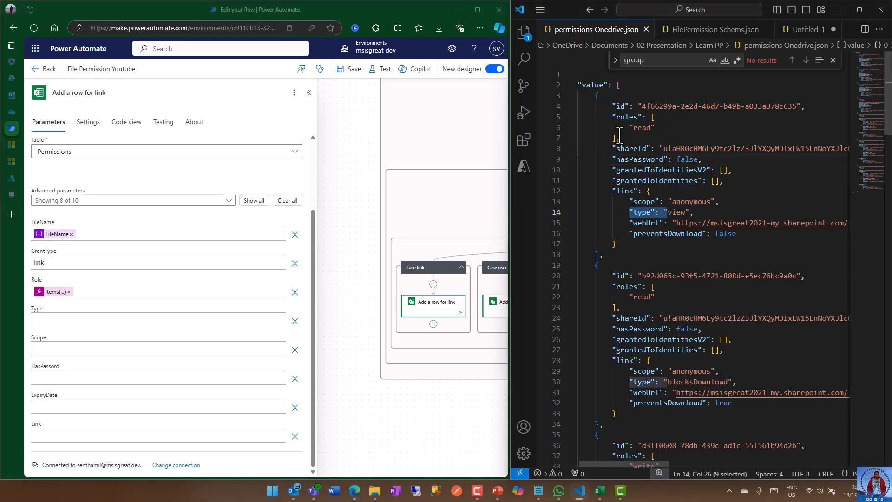
{"action": "left_click", "coordinate": [538, 490]}
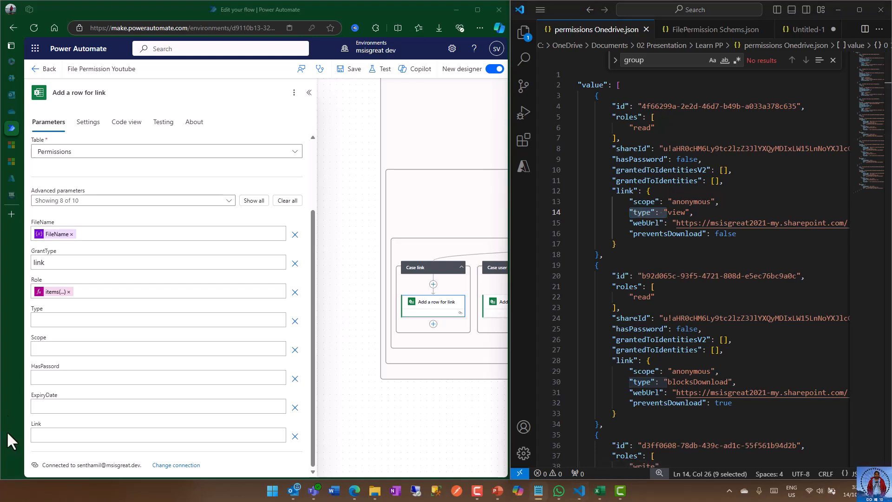
{"action": "left_click", "coordinate": [74, 318]}
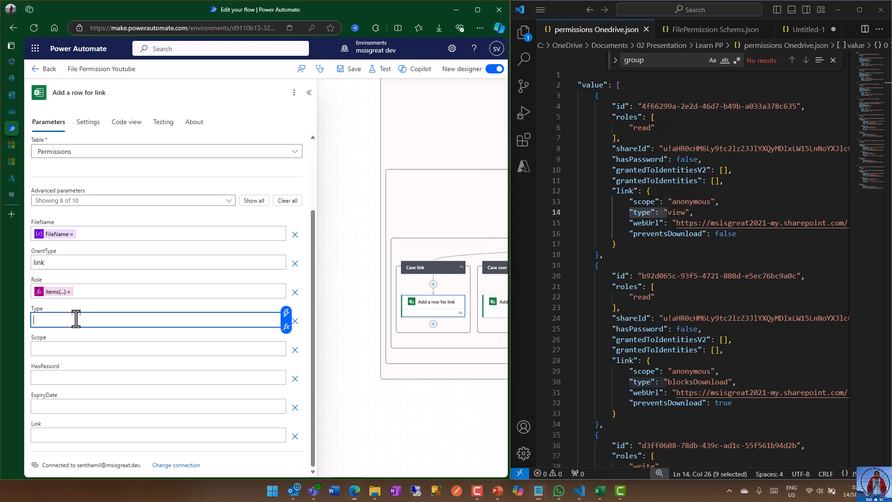
{"action": "left_click", "coordinate": [285, 325]}
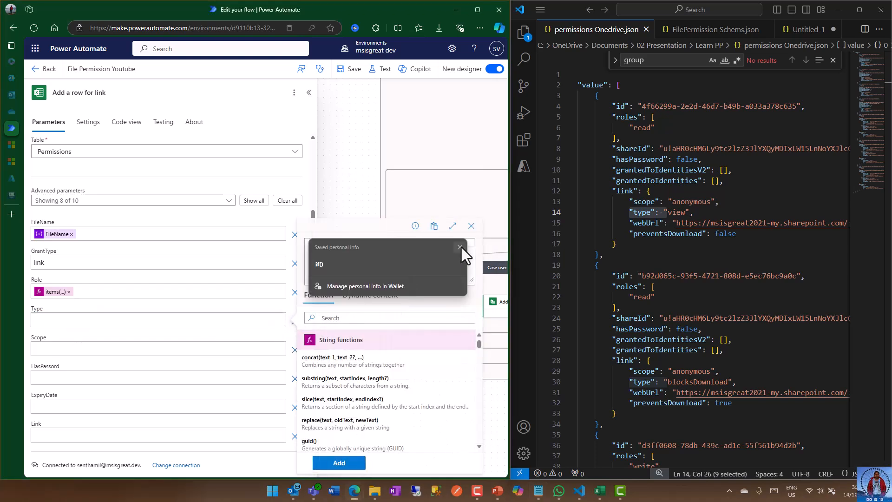
{"action": "type", "text": "items('eachPermission')?['link']?['type']"}
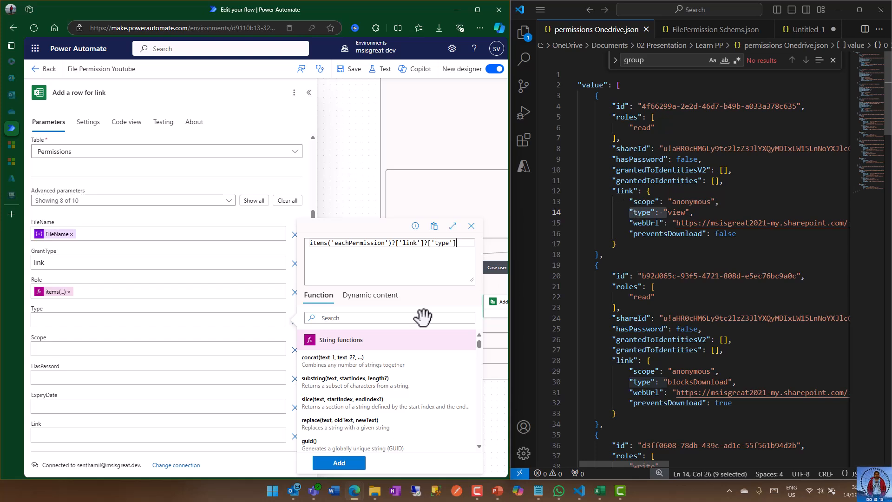
{"action": "left_click", "coordinate": [340, 463]}
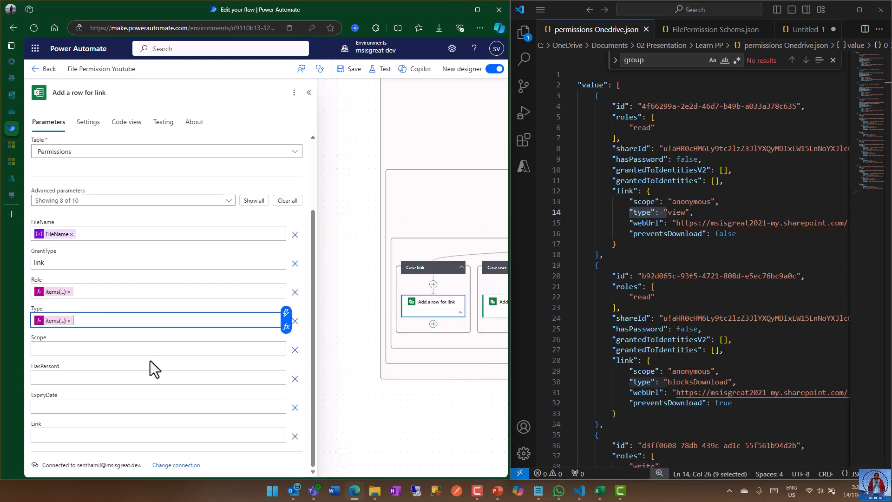
Set Scope in the Add a row for link action to the expression items('eachPermission')?['link']?['scope']
{"action": "left_click", "coordinate": [107, 349]}
{"action": "key", "text": "/"}
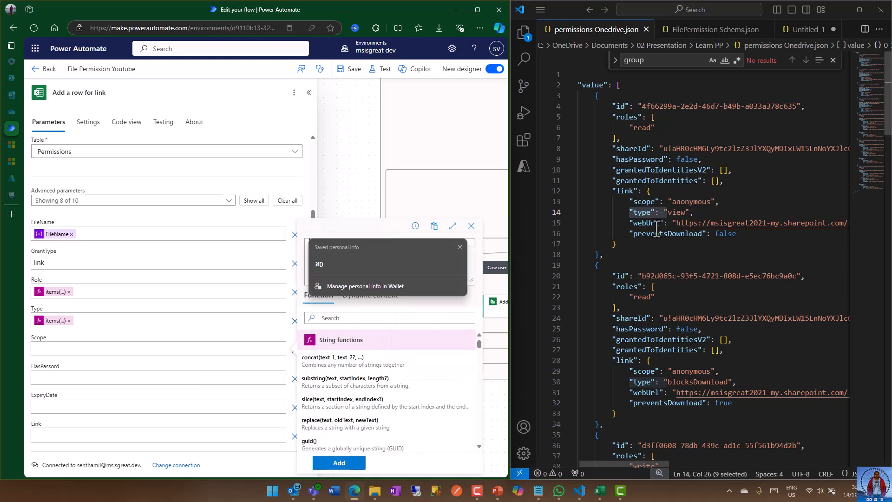
{"action": "key", "text": "alt+Tab"}
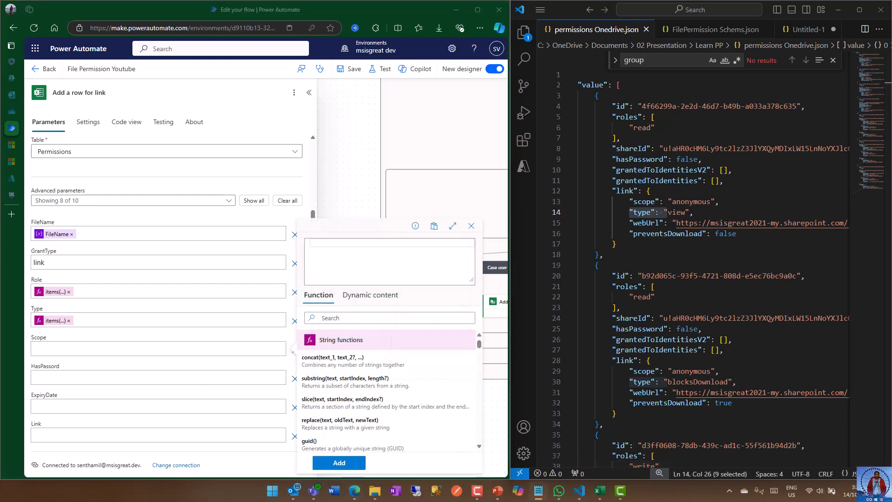
{"action": "left_click", "coordinate": [382, 259]}
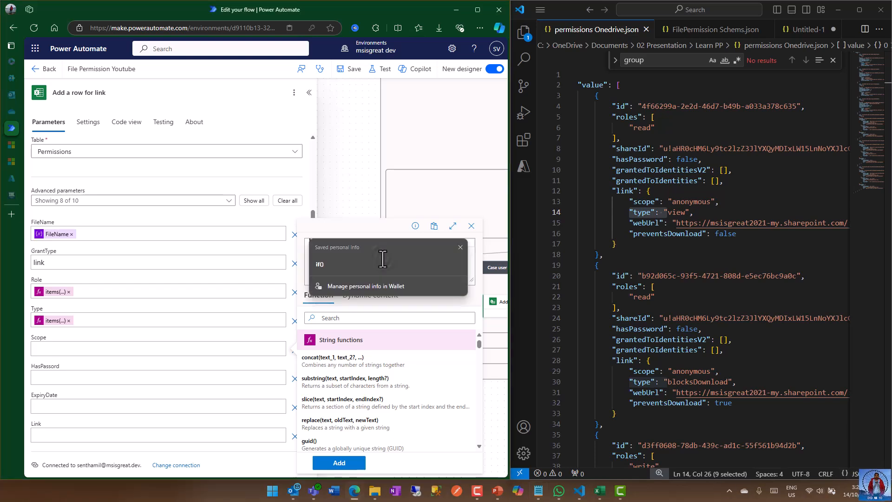
{"action": "left_click", "coordinate": [460, 247]}
{"action": "type", "text": "items('eachPermission')?['link']?['scope']"}
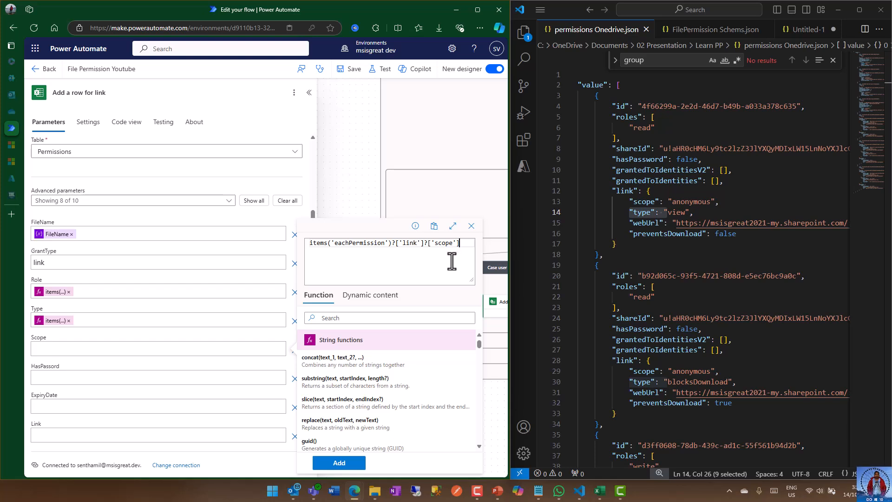
{"action": "left_click", "coordinate": [339, 463]}
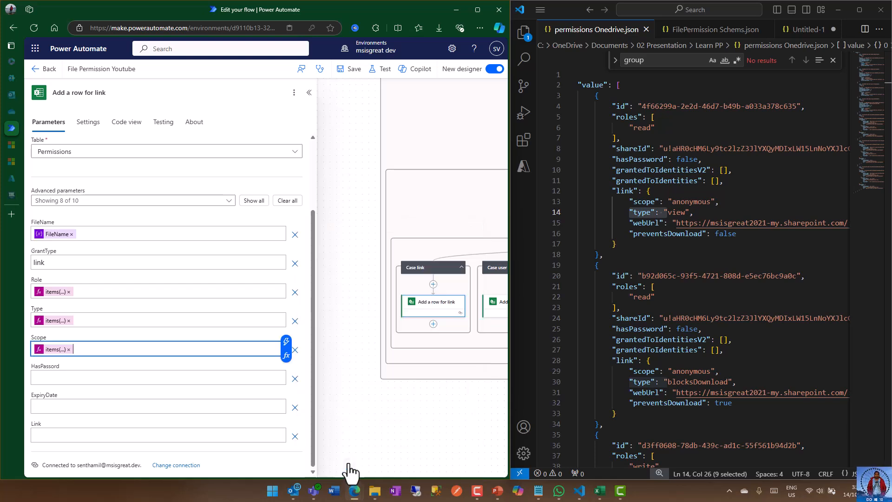
Set HasPassord in the Add a row for link action to the expression items('eachPermission')?['hasPassword']
{"action": "left_click", "coordinate": [110, 381]}
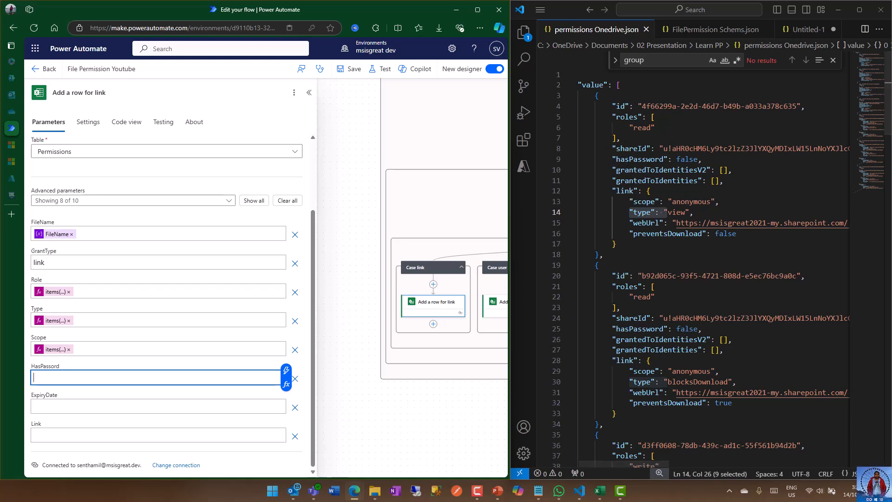
{"action": "left_click", "coordinate": [539, 491]}
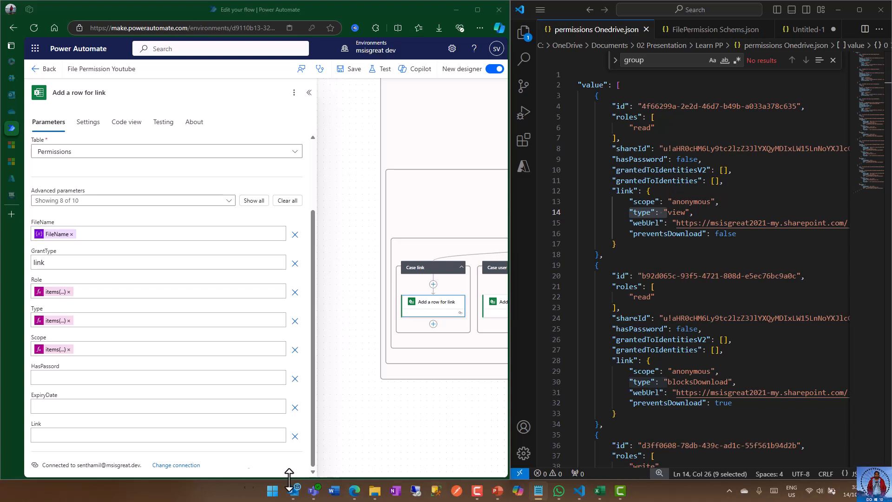
{"action": "left_click", "coordinate": [223, 382]}
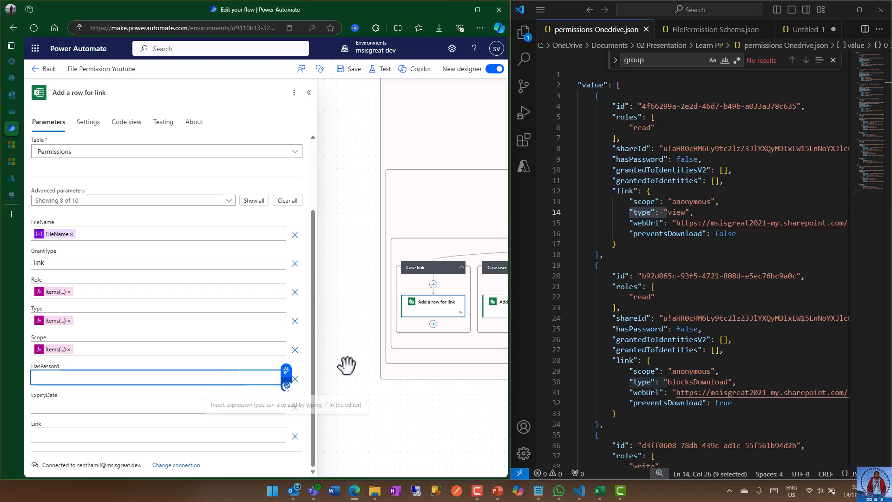
{"action": "left_click", "coordinate": [286, 382]}
{"action": "left_click", "coordinate": [442, 247]}
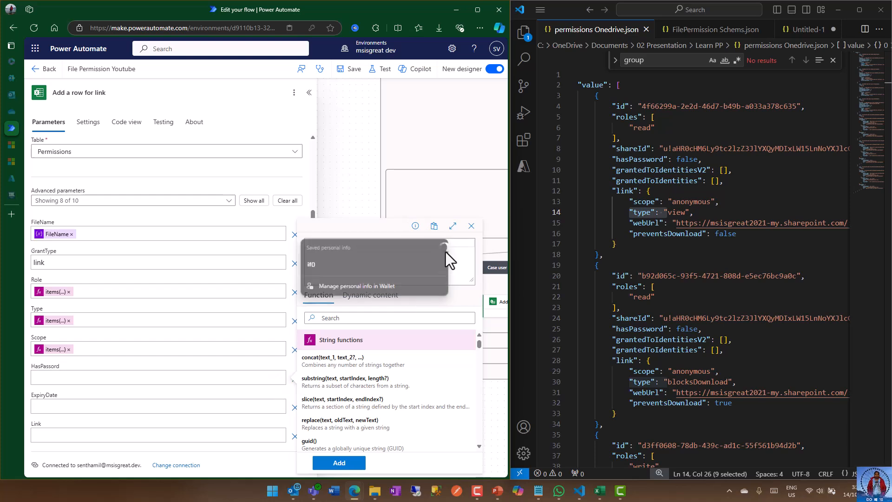
{"action": "key", "text": "ctrl+v"}
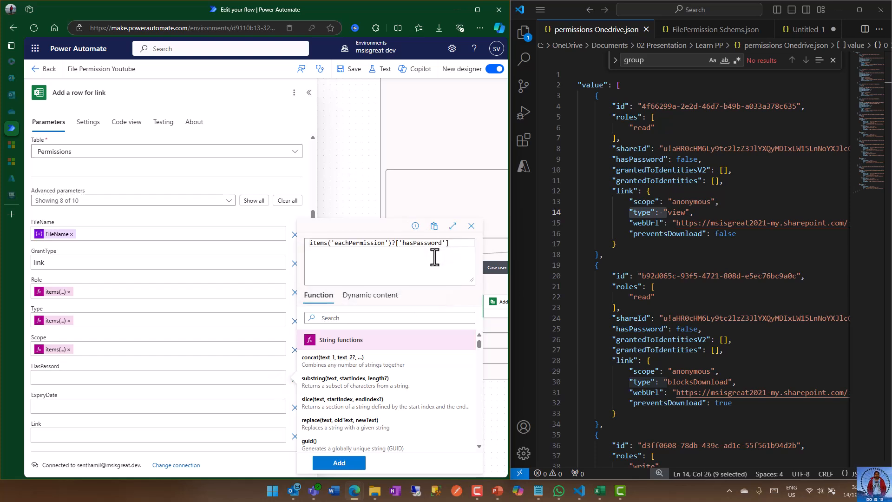
{"action": "left_click", "coordinate": [339, 462]}
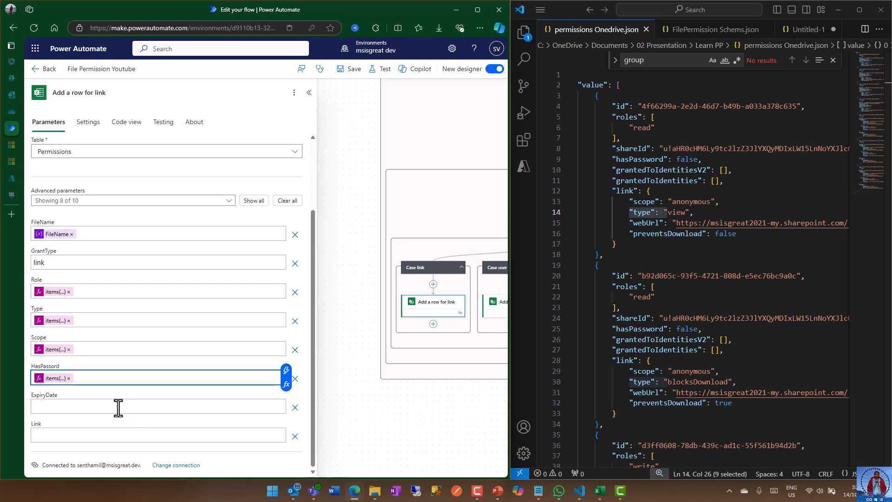
Find the expirationDateTime property in permissions Onedrive.json and set ExpiryDate to the expression items('eachPermission')?['expirationDateTime']
{"action": "left_click", "coordinate": [118, 407]}
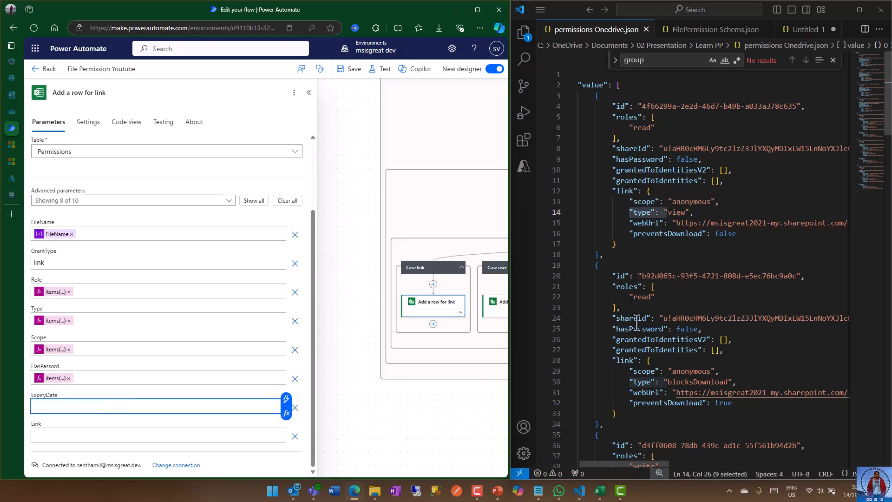
{"action": "scroll", "coordinate": [643, 321], "scroll_direction": "down", "scroll_amount": 5}
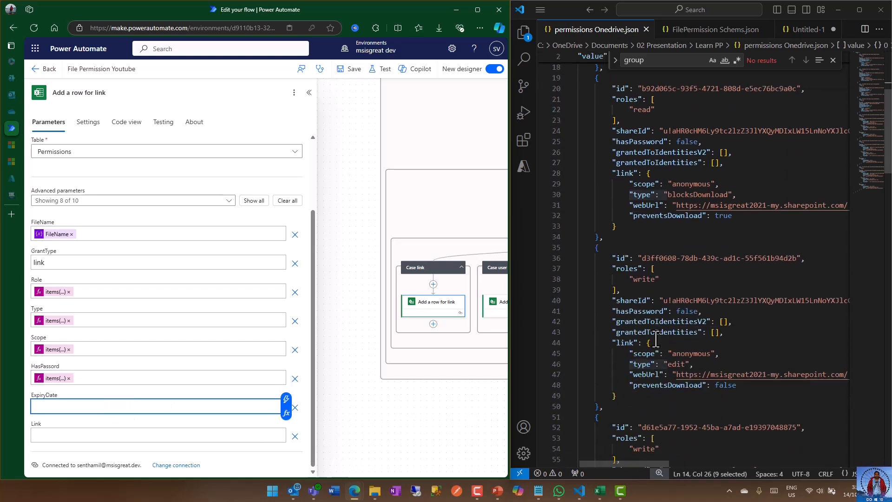
{"action": "scroll", "coordinate": [655, 339], "scroll_direction": "down", "scroll_amount": 3}
{"action": "scroll", "coordinate": [655, 339], "scroll_direction": "down", "scroll_amount": 3}
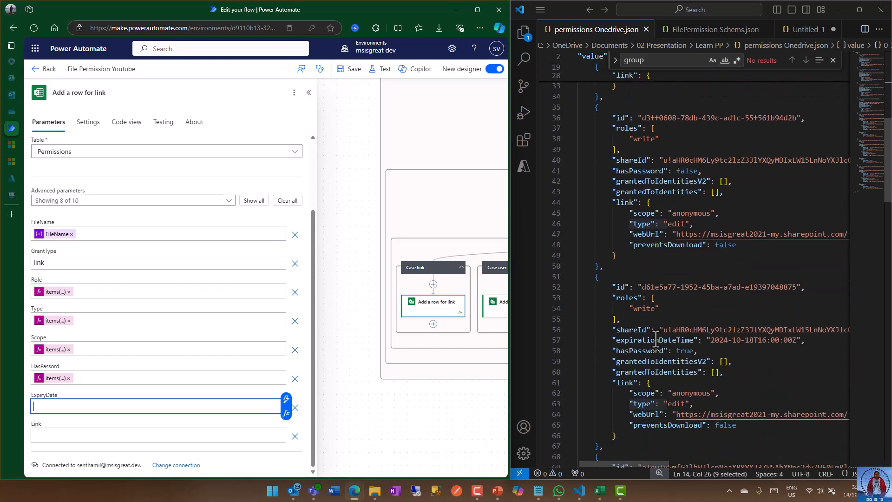
{"action": "double_click", "coordinate": [644, 317]}
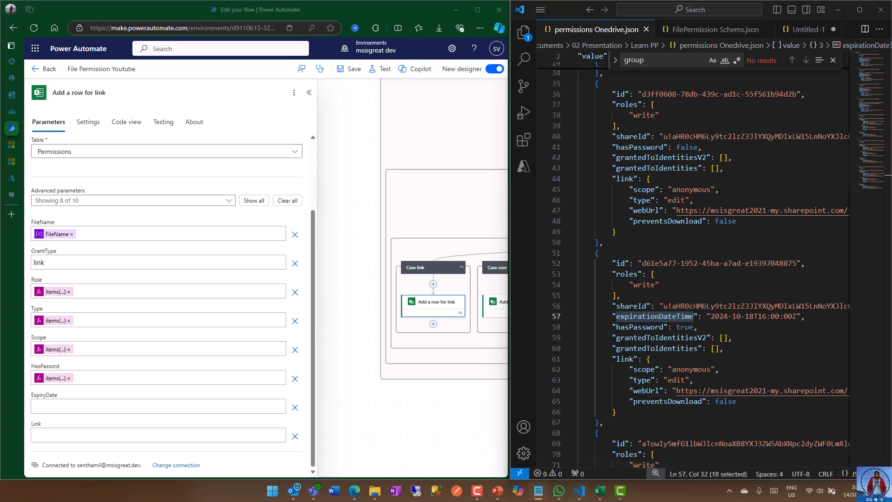
{"action": "left_click", "coordinate": [87, 404]}
{"action": "left_click", "coordinate": [286, 412]}
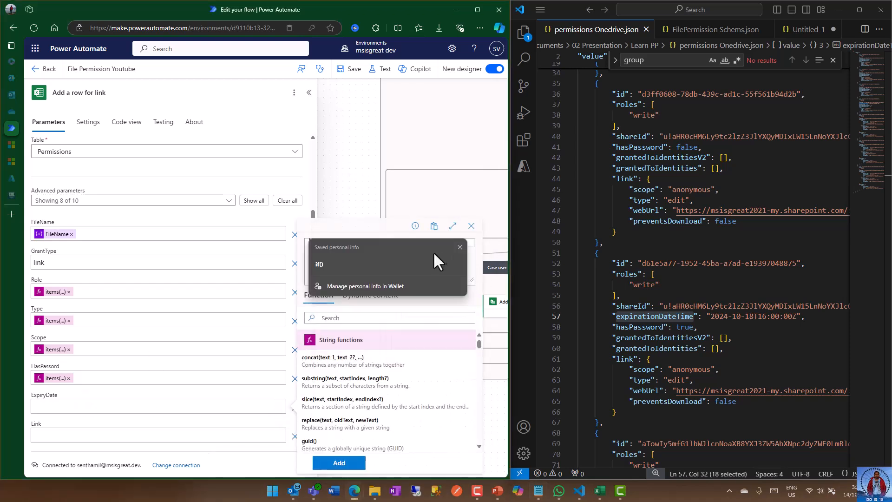
{"action": "left_click", "coordinate": [460, 247]}
{"action": "type", "text": "items('eachPermission')?['expirationDateTime']"}
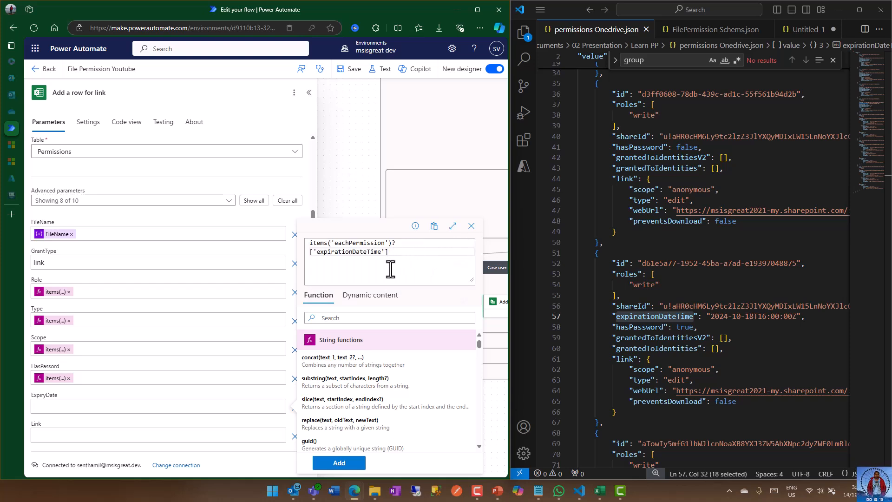
{"action": "left_click", "coordinate": [344, 464]}
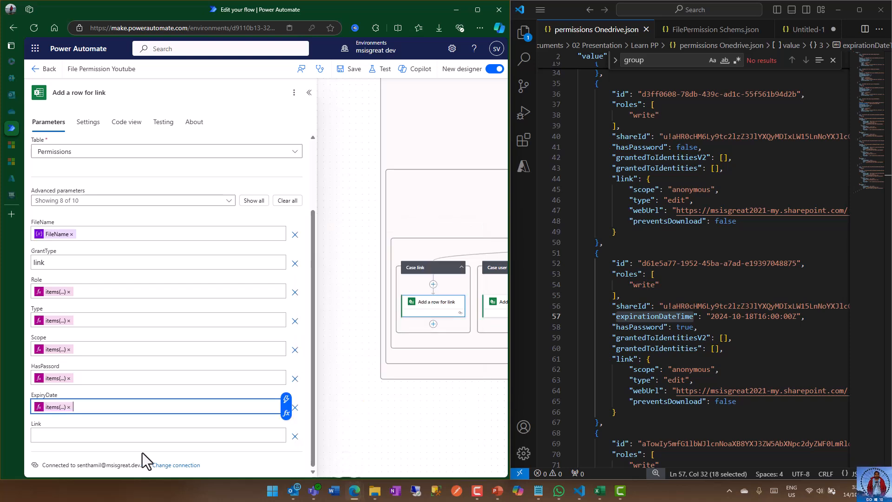
Find the webUrl property in permissions Onedrive.json and set Link in the Add a row for link action to the expression items('eachPermission')?['link']?['webUrl']
{"action": "left_click", "coordinate": [139, 436]}
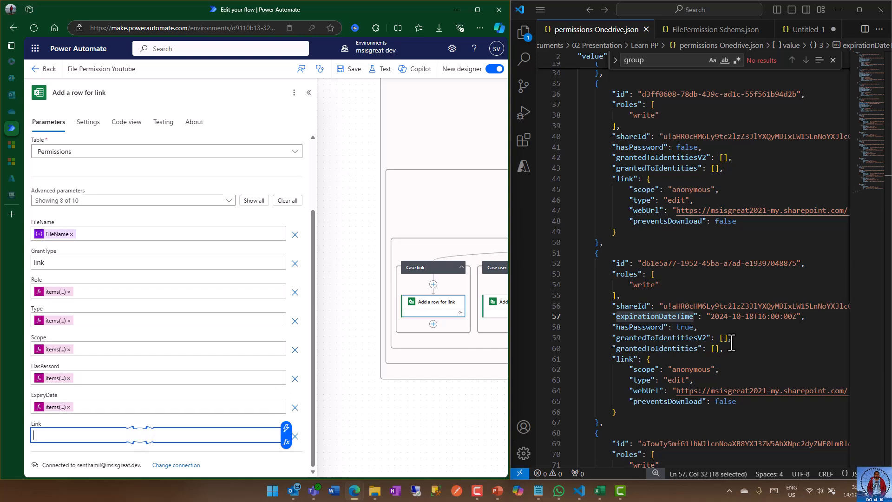
{"action": "double_click", "coordinate": [638, 391]}
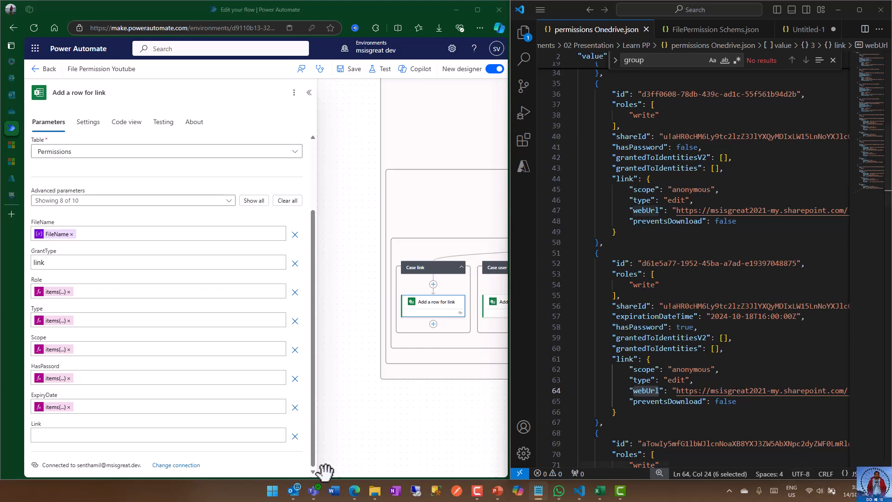
{"action": "left_click", "coordinate": [249, 436]}
{"action": "left_click", "coordinate": [286, 441]}
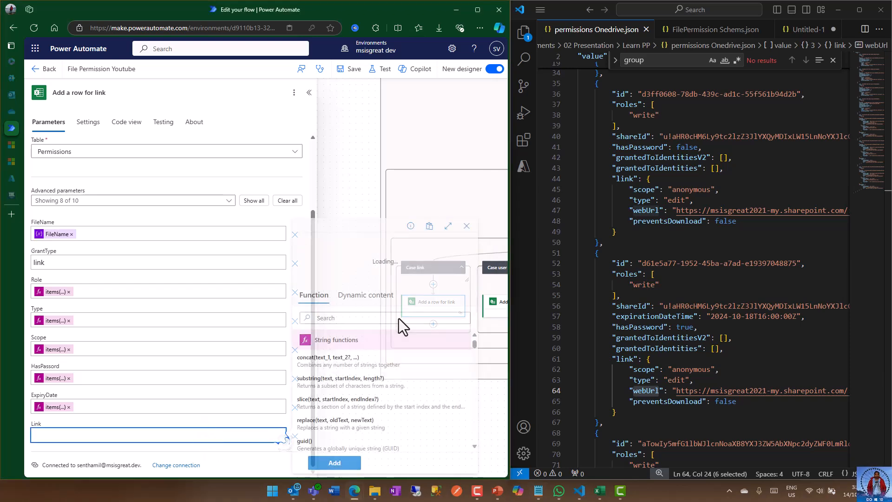
{"action": "left_click", "coordinate": [459, 247]}
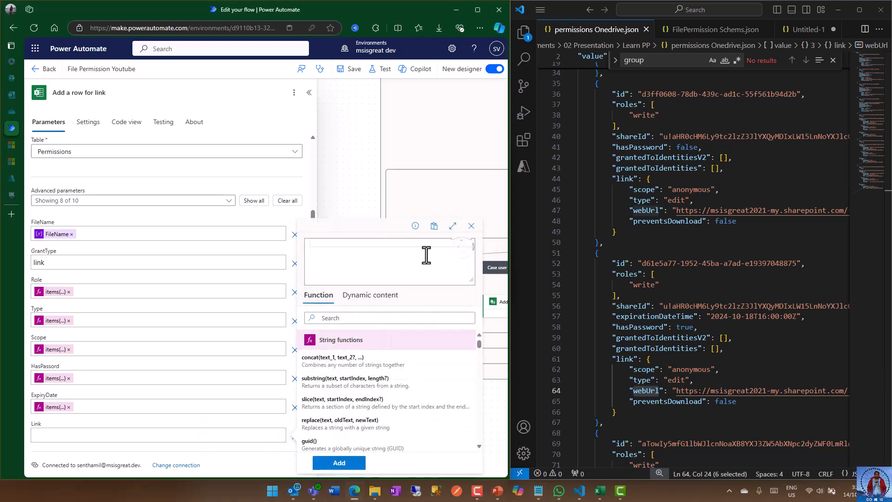
{"action": "type", "text": "items('eachPermission')?['link']?['webUrl']"}
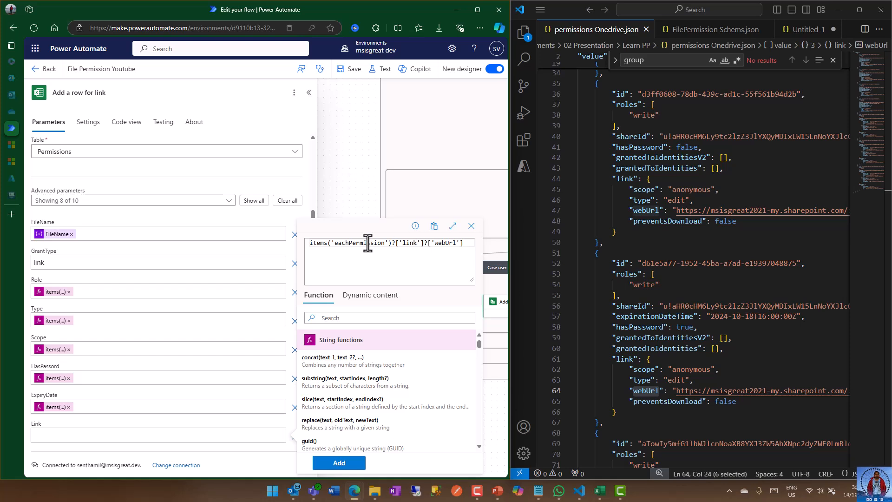
{"action": "left_click", "coordinate": [338, 462]}
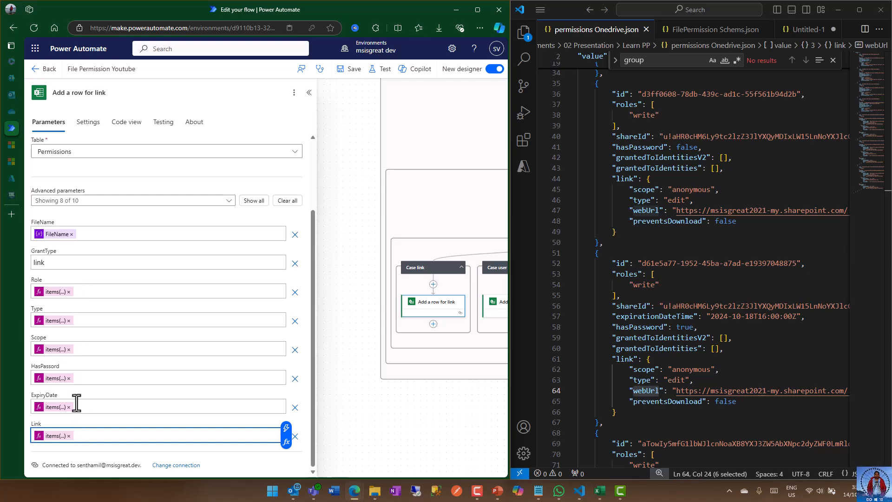
In permissions Onedrive.json, locate the email property of the user object under grantedToV2
{"action": "left_click", "coordinate": [753, 316]}
{"action": "scroll", "coordinate": [778, 369], "scroll_direction": "down", "scroll_amount": 10}
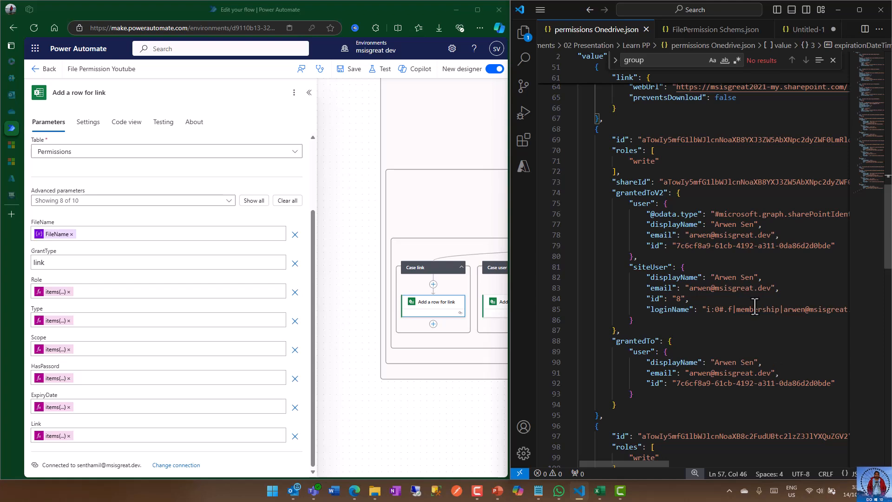
{"action": "scroll", "coordinate": [754, 306], "scroll_direction": "down", "scroll_amount": 1}
{"action": "left_click_drag", "start_coordinate": [616, 170], "coordinate": [667, 170]}
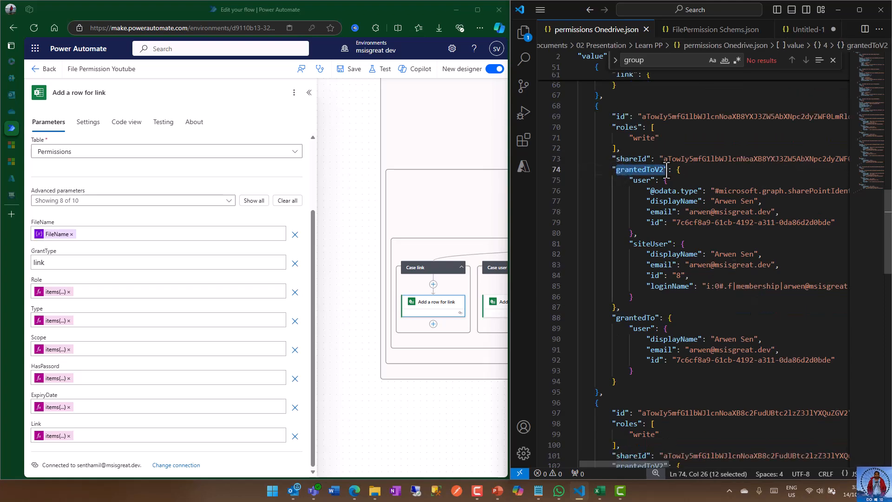
{"action": "left_click_drag", "start_coordinate": [651, 211], "coordinate": [677, 212]}
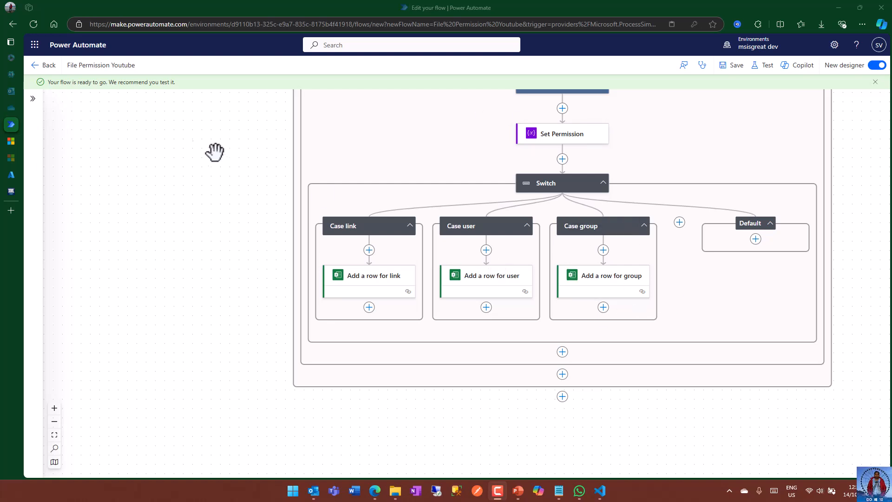
Check the OneDrive Permissions folder, return to the flow in Power Automate, and run it as a manual test
{"action": "left_click", "coordinate": [12, 109]}
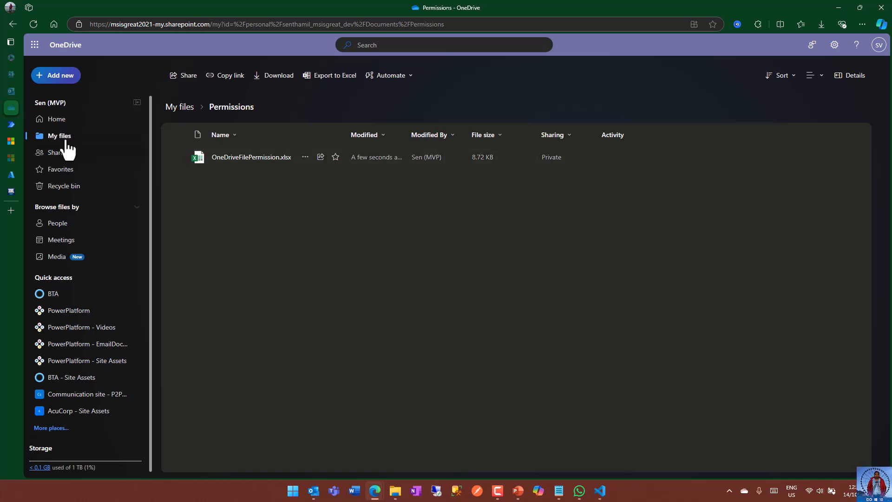
{"action": "left_click", "coordinate": [13, 124]}
{"action": "left_click", "coordinate": [763, 66]}
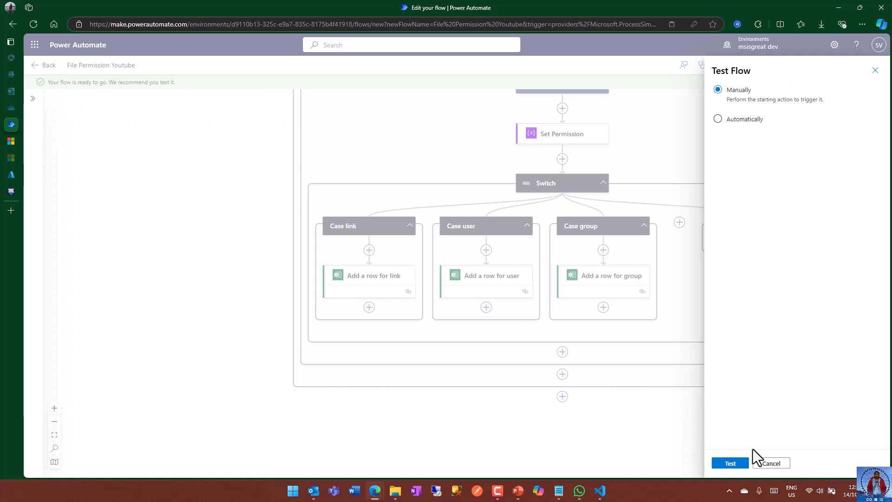
{"action": "left_click", "coordinate": [728, 463]}
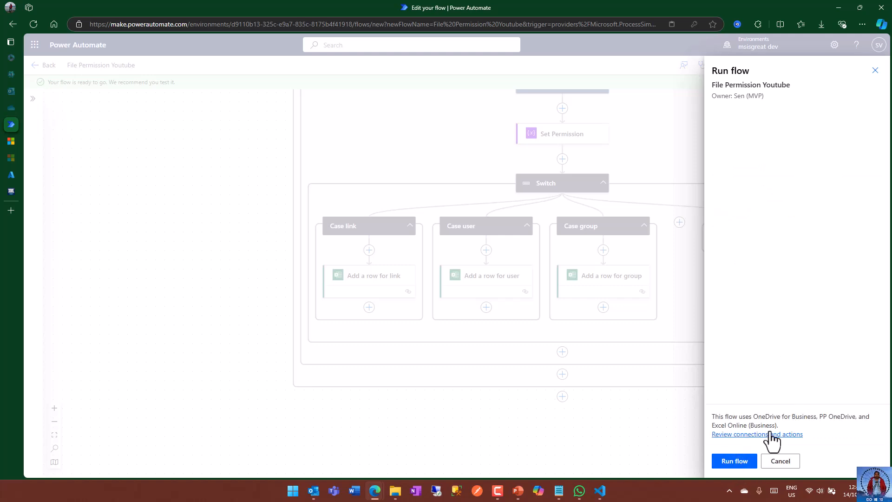
{"action": "left_click", "coordinate": [741, 462]}
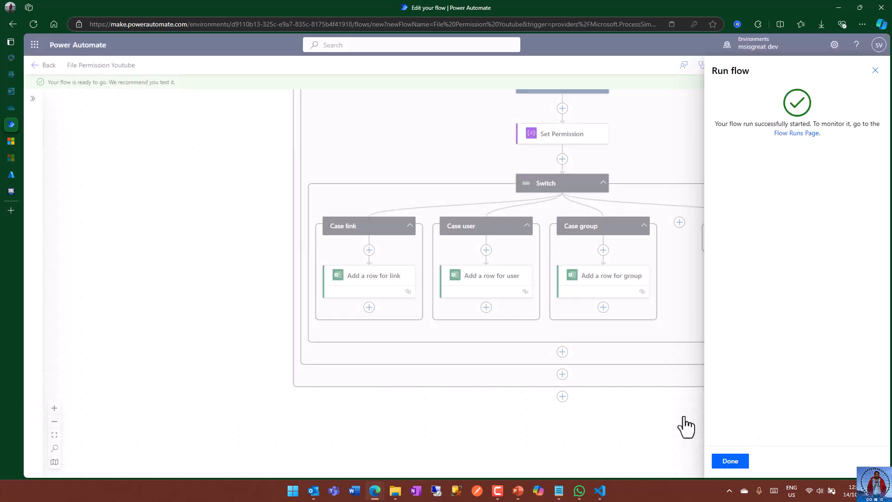
{"action": "left_click", "coordinate": [729, 461]}
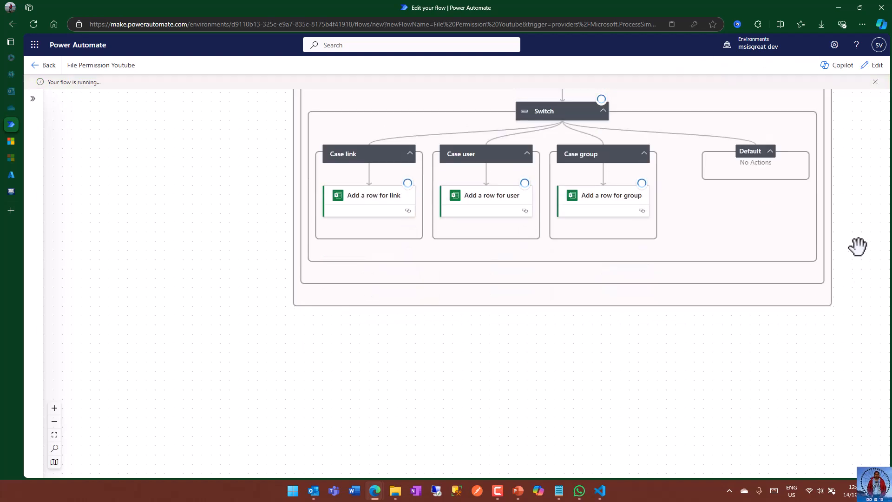
Examine the flow run's first For each iteration, including the eachPermission details and the Switch branches
{"action": "left_click_drag", "start_coordinate": [857, 205], "coordinate": [818, 384]}
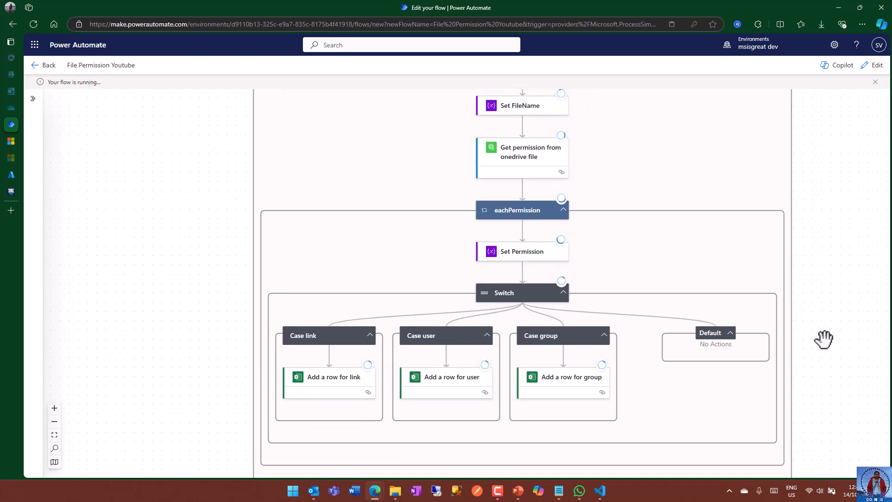
{"action": "left_click", "coordinate": [54, 422]}
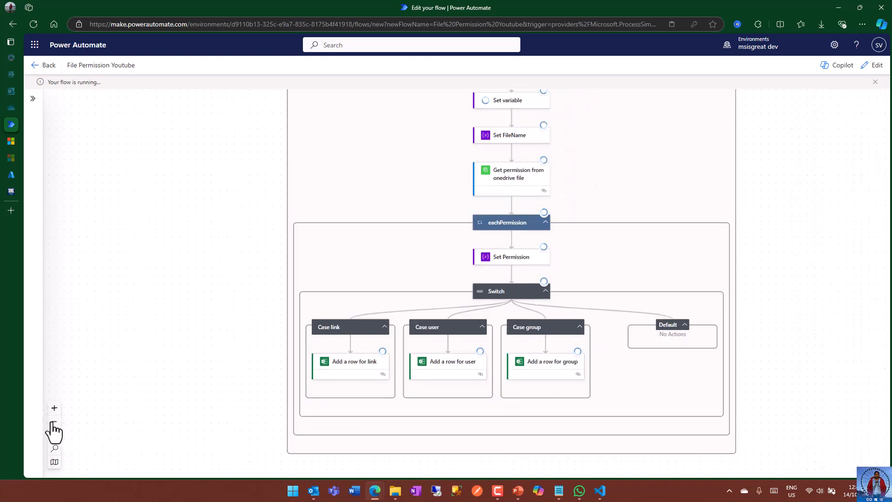
{"action": "left_click", "coordinate": [55, 421]}
{"action": "left_click_drag", "start_coordinate": [715, 212], "coordinate": [701, 201]}
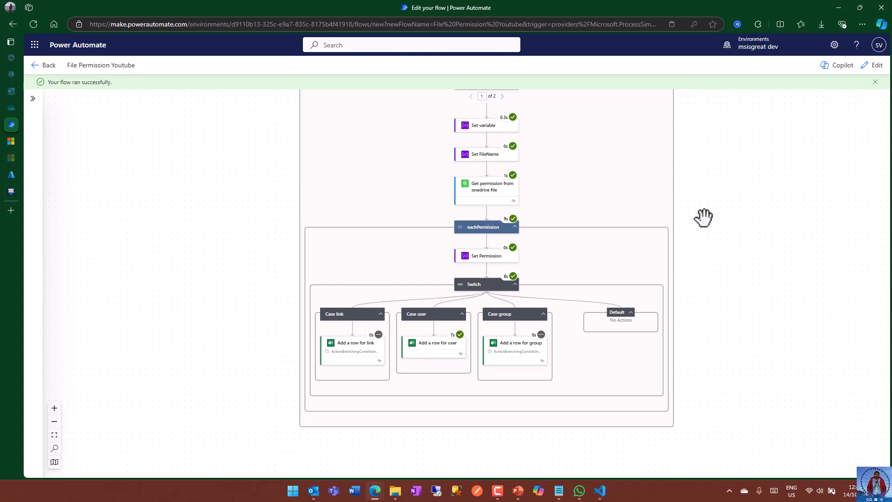
{"action": "scroll", "coordinate": [567, 199], "scroll_direction": "up", "scroll_amount": 1}
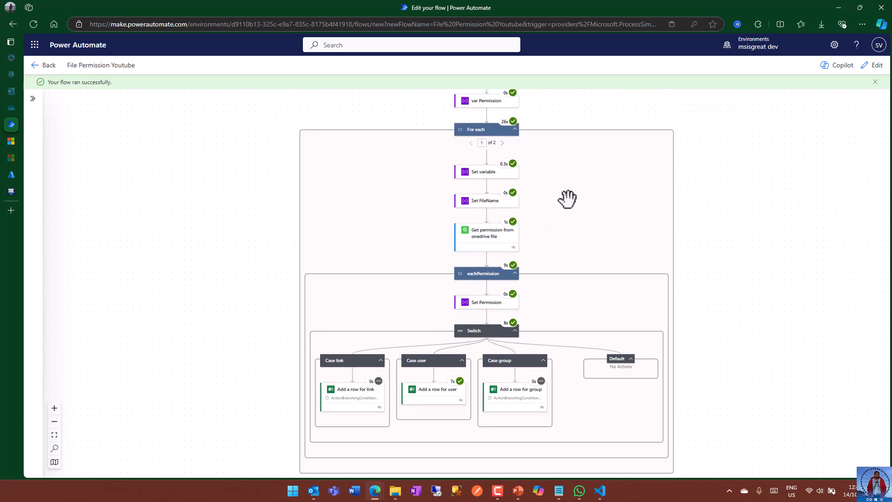
{"action": "scroll", "coordinate": [567, 199], "scroll_direction": "down", "scroll_amount": 1}
{"action": "left_click", "coordinate": [485, 253]}
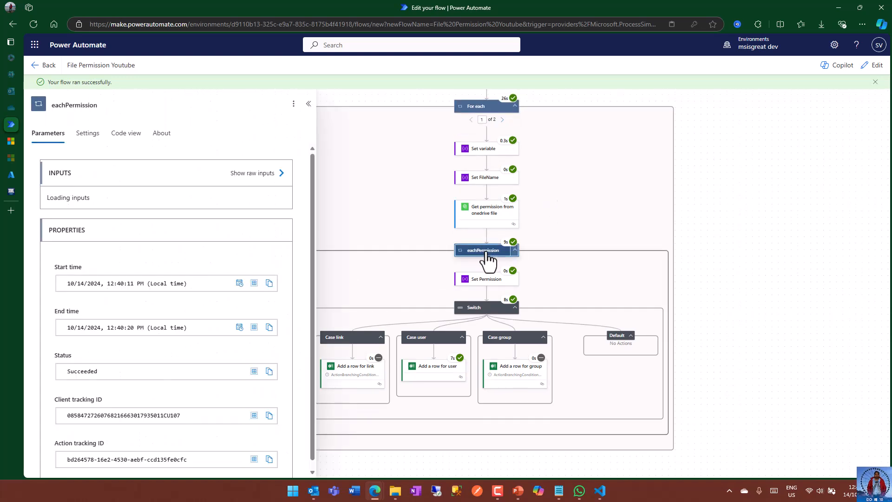
{"action": "scroll", "coordinate": [225, 284], "scroll_direction": "down", "scroll_amount": 4}
{"action": "scroll", "coordinate": [224, 285], "scroll_direction": "down", "scroll_amount": 2}
{"action": "left_click", "coordinate": [556, 213]}
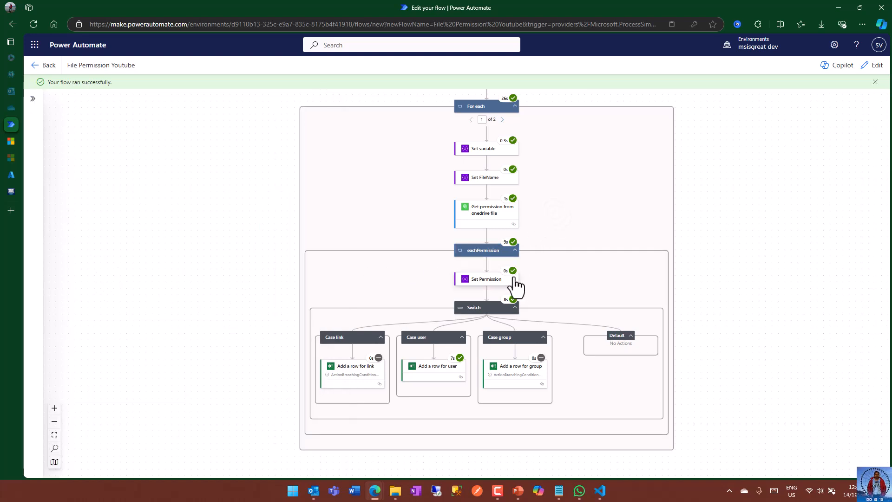
Go to the second For each iteration and review the raw inputs of eachPermission
{"action": "left_click", "coordinate": [502, 120]}
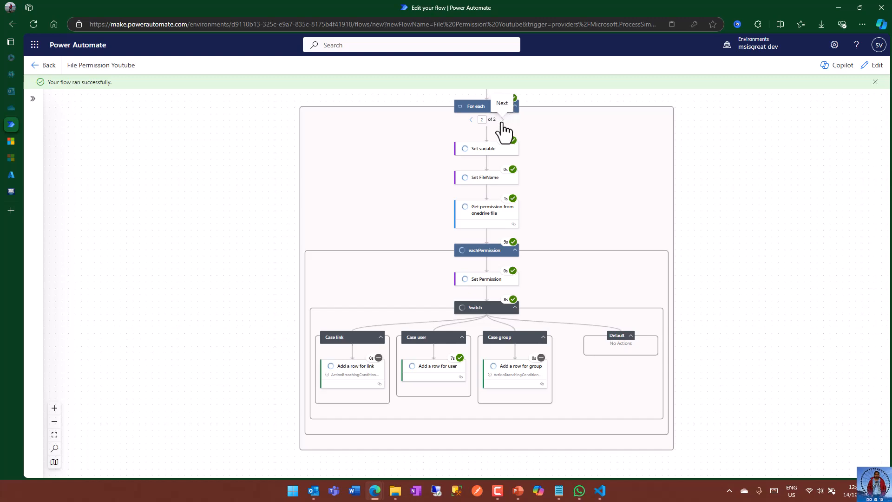
{"action": "left_click", "coordinate": [487, 251]}
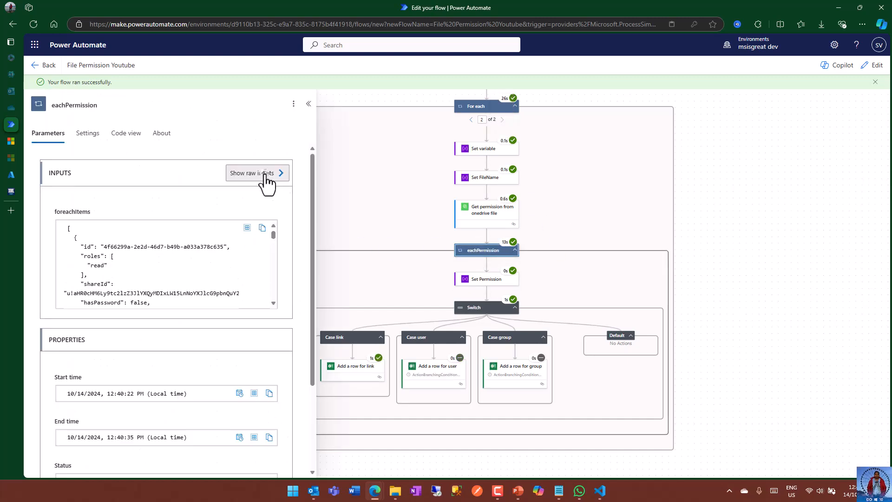
{"action": "left_click", "coordinate": [266, 179]}
{"action": "scroll", "coordinate": [776, 262], "scroll_direction": "down", "scroll_amount": 5}
{"action": "scroll", "coordinate": [780, 261], "scroll_direction": "down", "scroll_amount": 10}
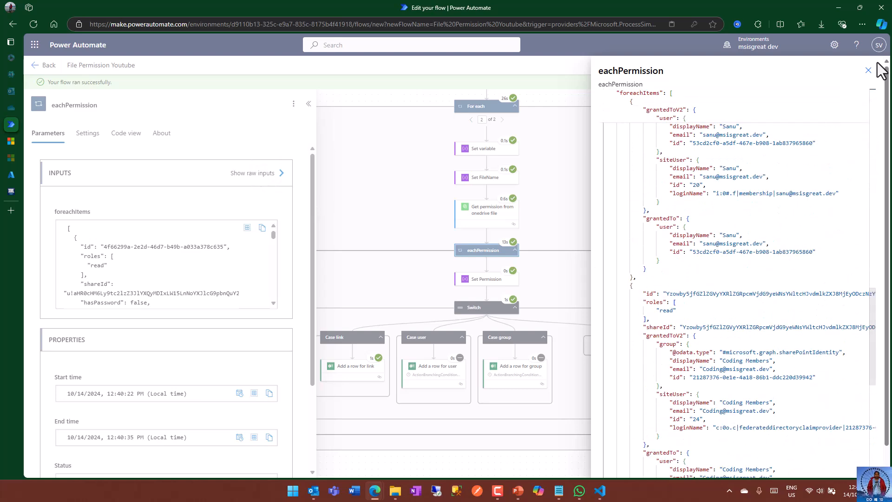
{"action": "left_click", "coordinate": [867, 71]}
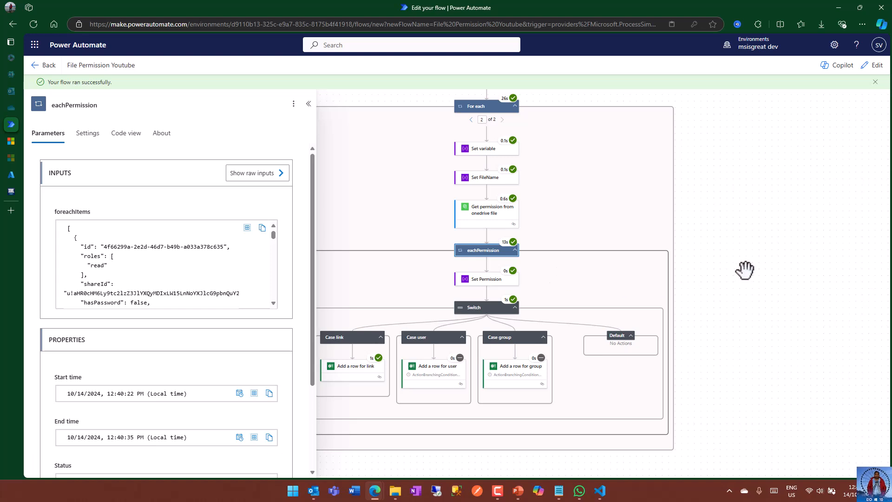
{"action": "left_click", "coordinate": [745, 269]}
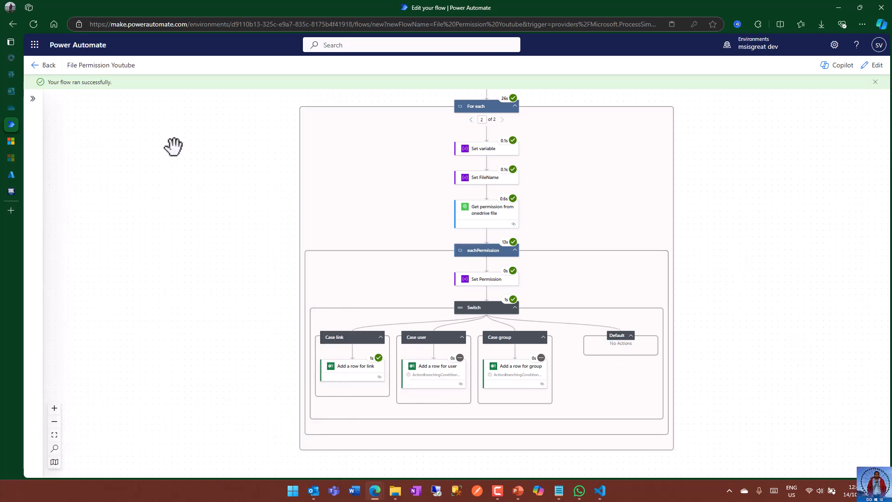
Switch to the OneDrive Permissions folder, open OneDriveFilePermission.xlsx in the Excel desktop app, and maximize its window
{"action": "left_click", "coordinate": [11, 109]}
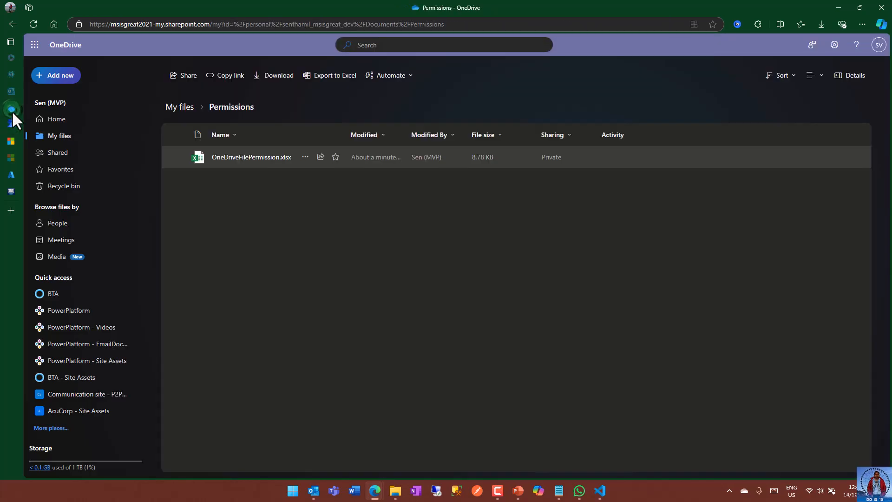
{"action": "left_click", "coordinate": [304, 157]}
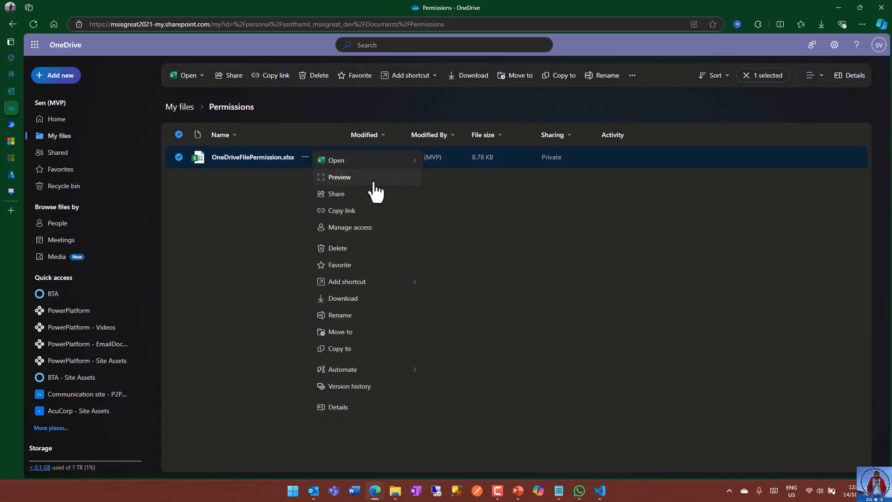
{"action": "mouse_move", "coordinate": [387, 162]}
{"action": "left_click", "coordinate": [468, 180]}
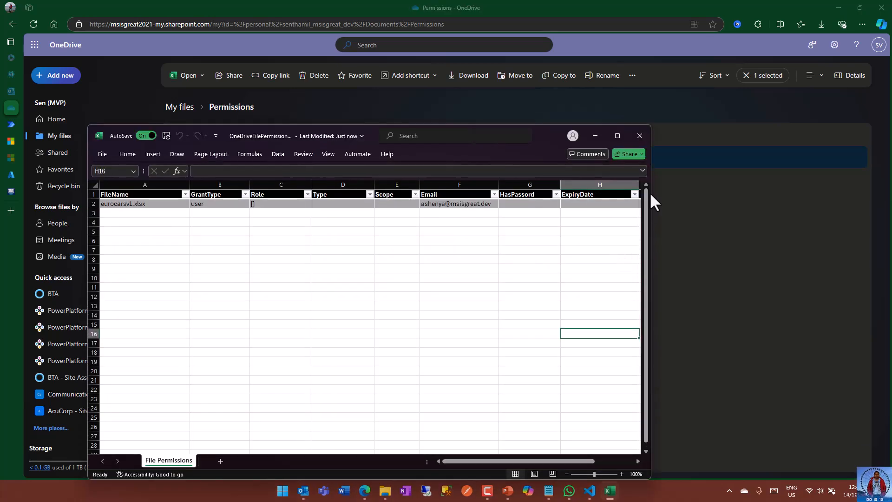
{"action": "left_click", "coordinate": [617, 136]}
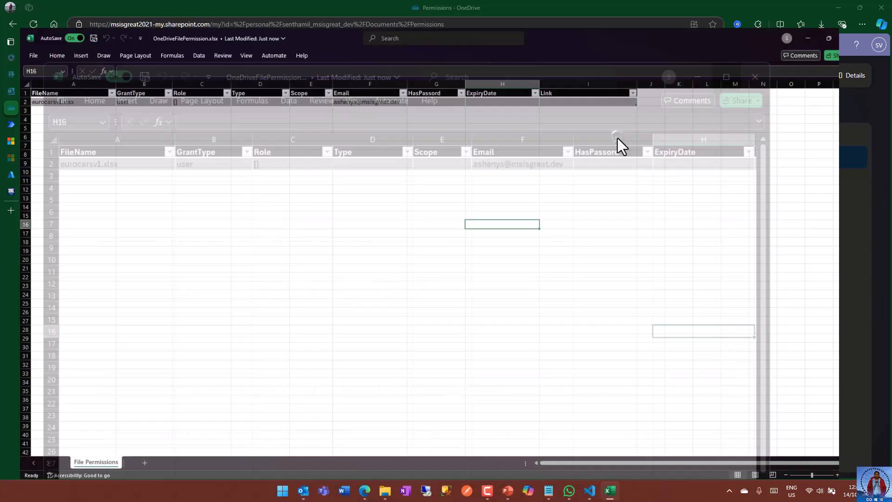
{"action": "left_click", "coordinate": [633, 217]}
{"action": "left_click", "coordinate": [669, 171]}
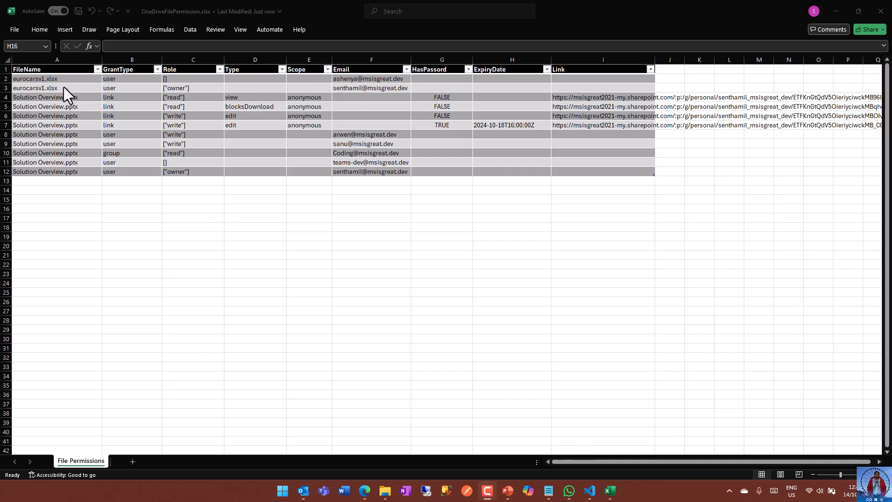
Examine the FileName, Role, GrantType and Email entries of the eurocarsv1.xlsx rows in the File Permissions sheet
{"action": "left_click_drag", "start_coordinate": [57, 79], "coordinate": [58, 91]}
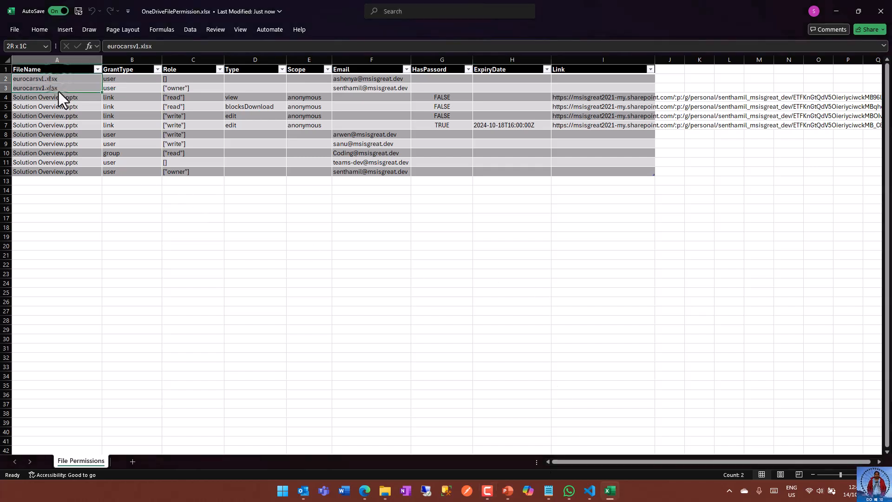
{"action": "left_click", "coordinate": [179, 88]}
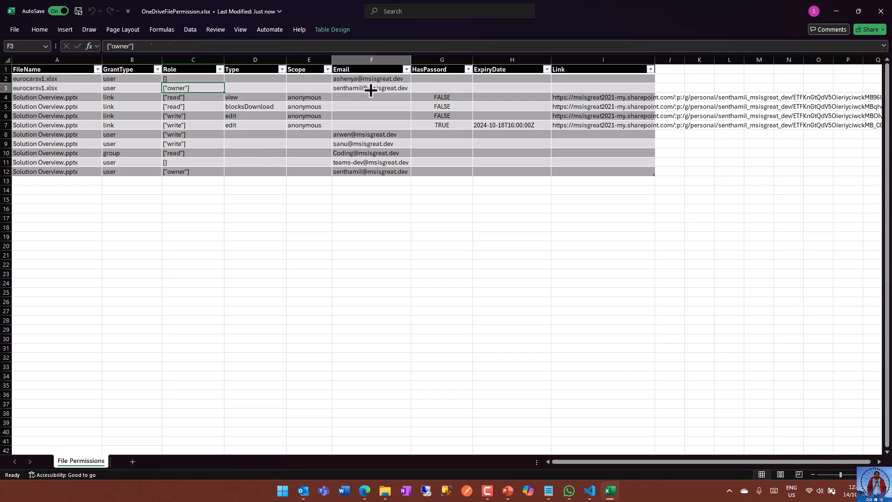
{"action": "left_click", "coordinate": [301, 237]}
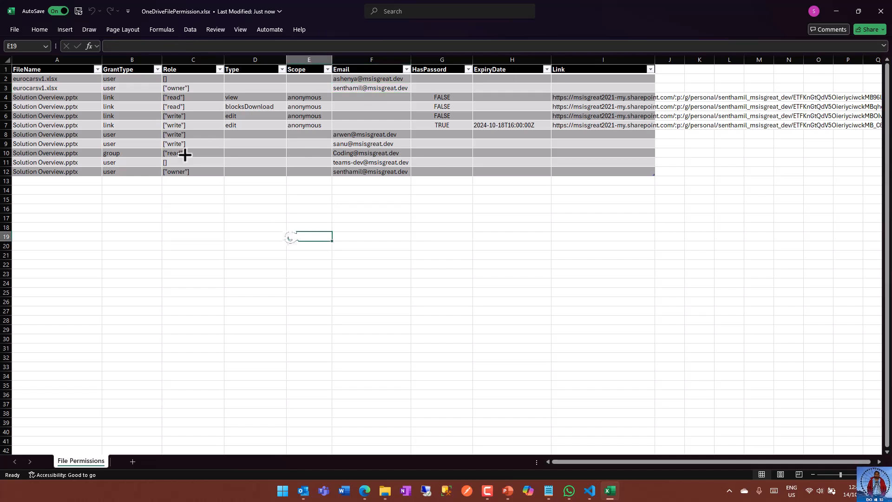
{"action": "left_click", "coordinate": [129, 82]}
{"action": "left_click", "coordinate": [130, 88]}
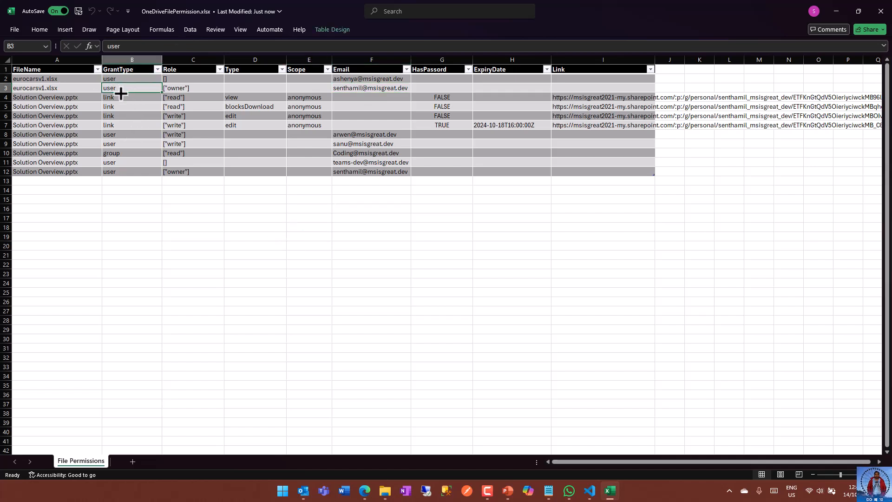
{"action": "left_click", "coordinate": [335, 79]}
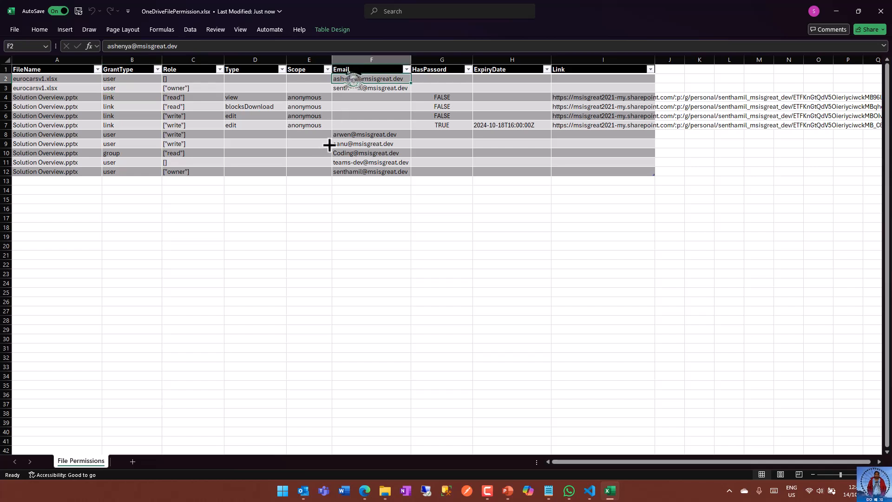
Check the Role entry of the first eurocarsv1.xlsx row, and highlight all Solution Overview.pptx rows across the table for review
{"action": "left_click", "coordinate": [180, 80]}
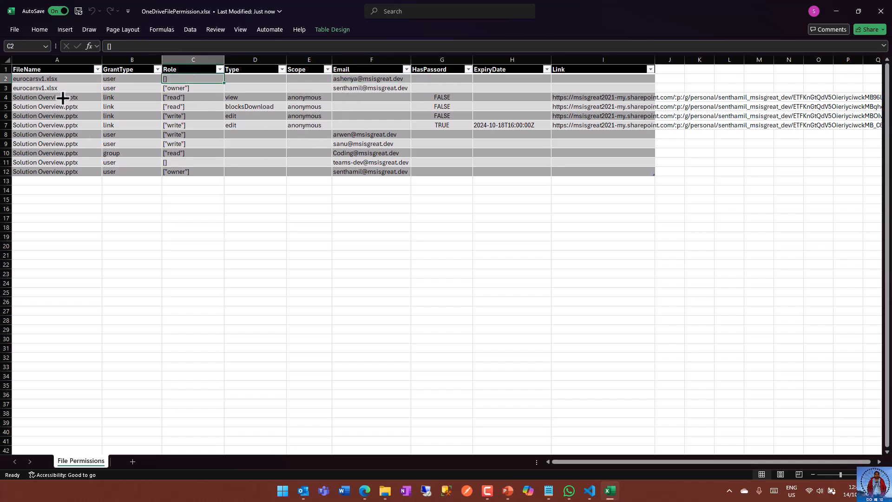
{"action": "left_click_drag", "start_coordinate": [60, 97], "coordinate": [613, 177]}
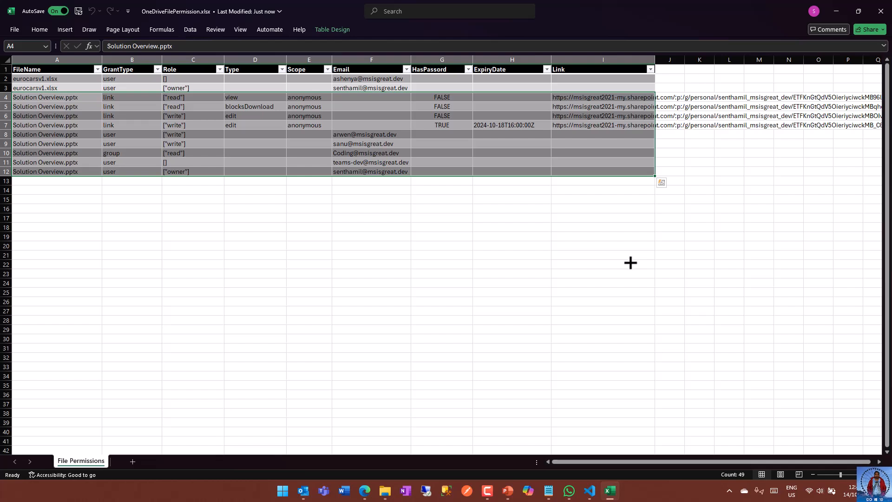
{"action": "left_click", "coordinate": [629, 263]}
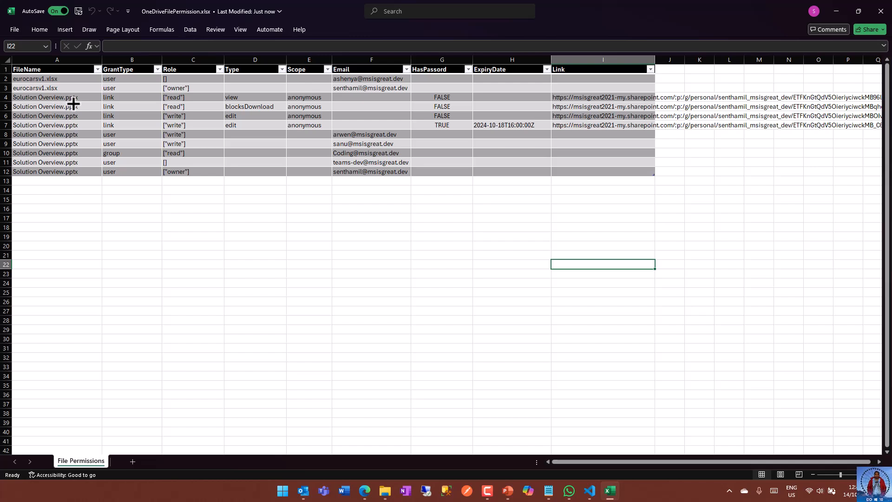
Examine the Role, Type, Scope, HasPassord and ExpiryDate entries of the first and last link rows for Solution Overview.pptx
{"action": "left_click", "coordinate": [131, 101]}
{"action": "left_click", "coordinate": [197, 98]}
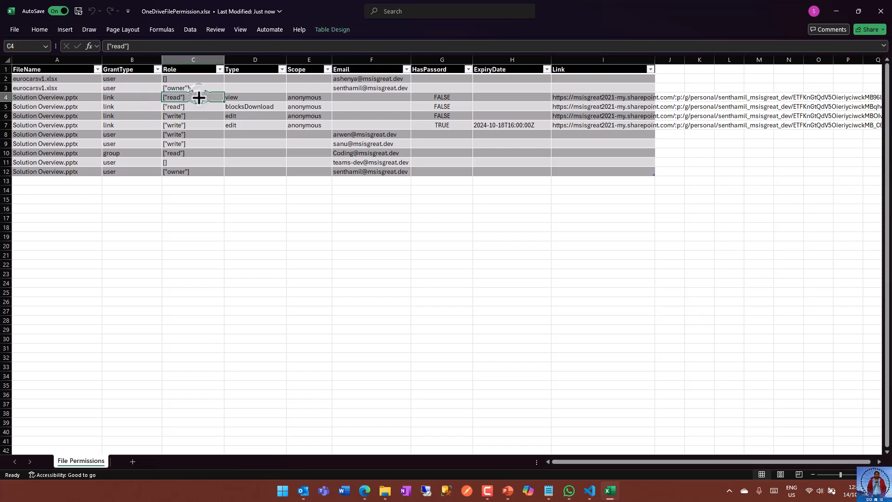
{"action": "left_click", "coordinate": [256, 97]}
{"action": "left_click", "coordinate": [309, 98]}
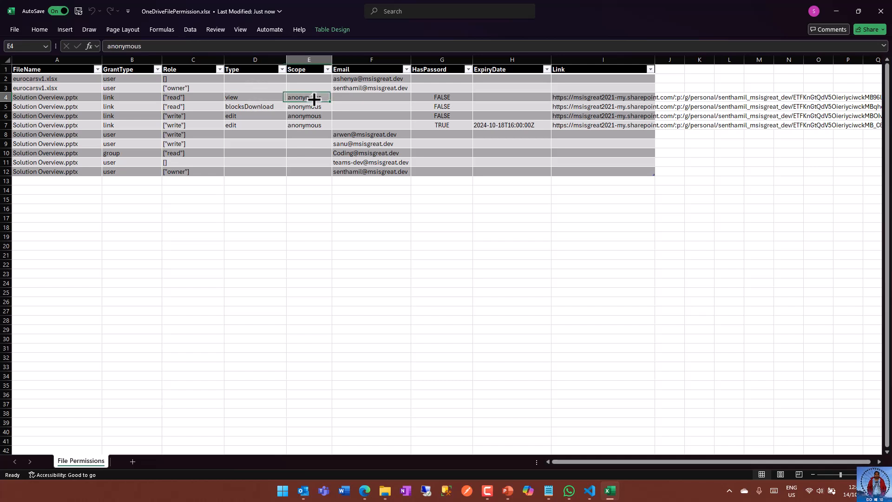
{"action": "left_click", "coordinate": [455, 96]}
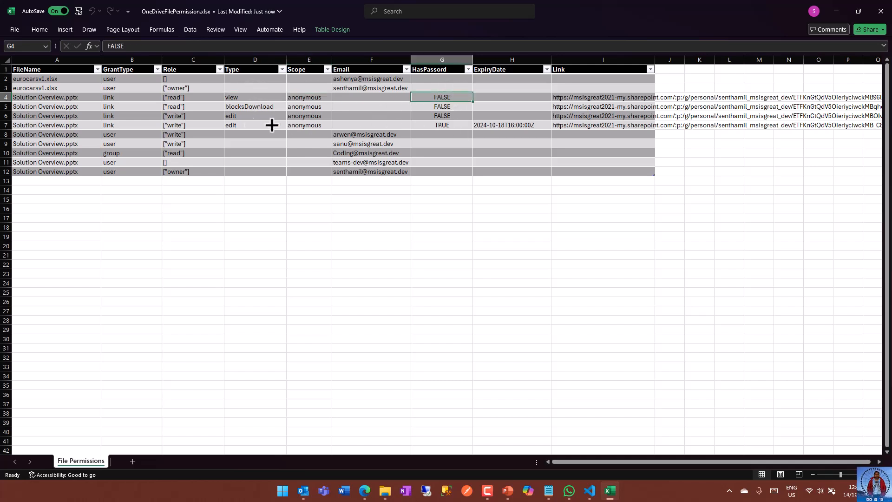
{"action": "left_click", "coordinate": [219, 125]}
{"action": "left_click", "coordinate": [258, 126]}
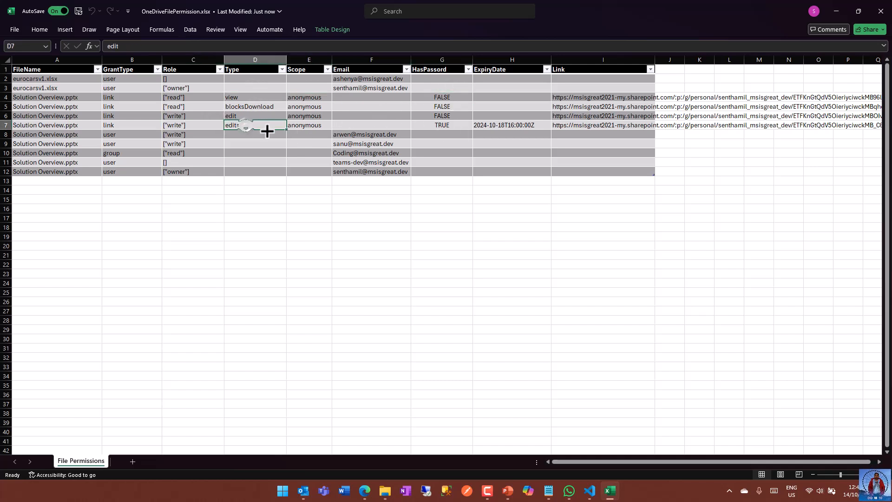
{"action": "left_click", "coordinate": [452, 126]}
{"action": "left_click", "coordinate": [504, 126]}
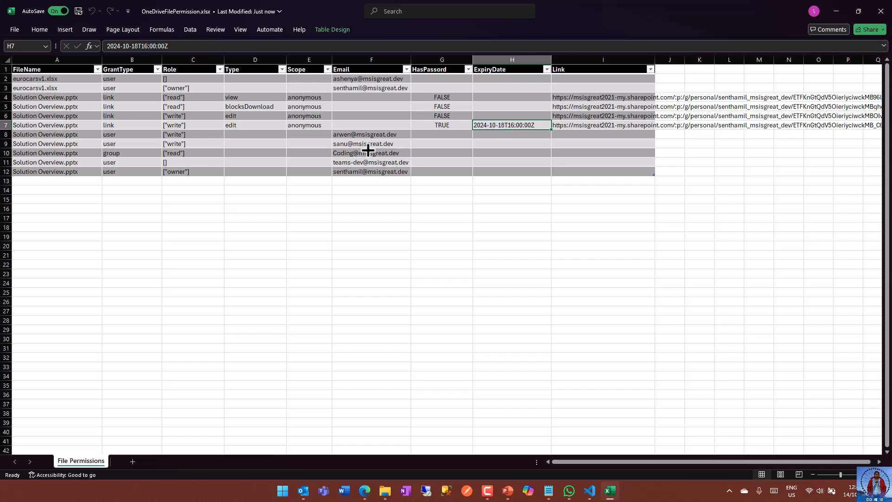
Review the FileName, Role and Email entries of the Solution Overview.pptx rows below the link rows
{"action": "left_click", "coordinate": [52, 136]}
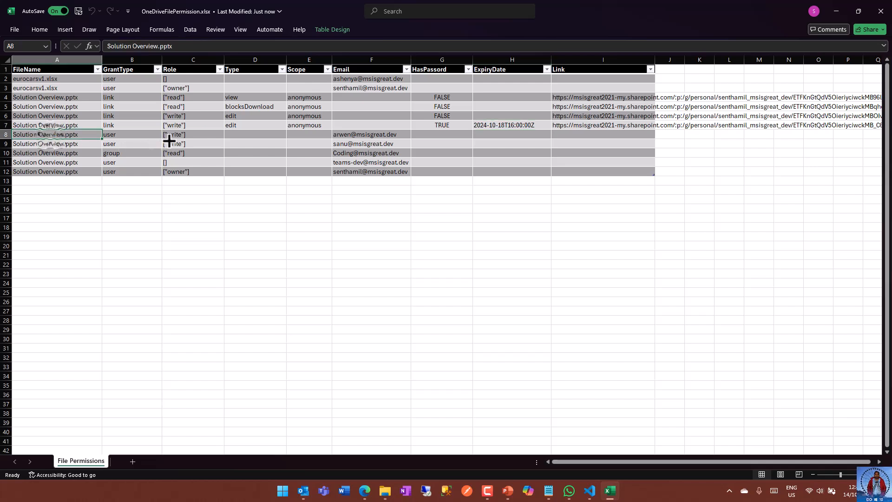
{"action": "left_click", "coordinate": [186, 136]}
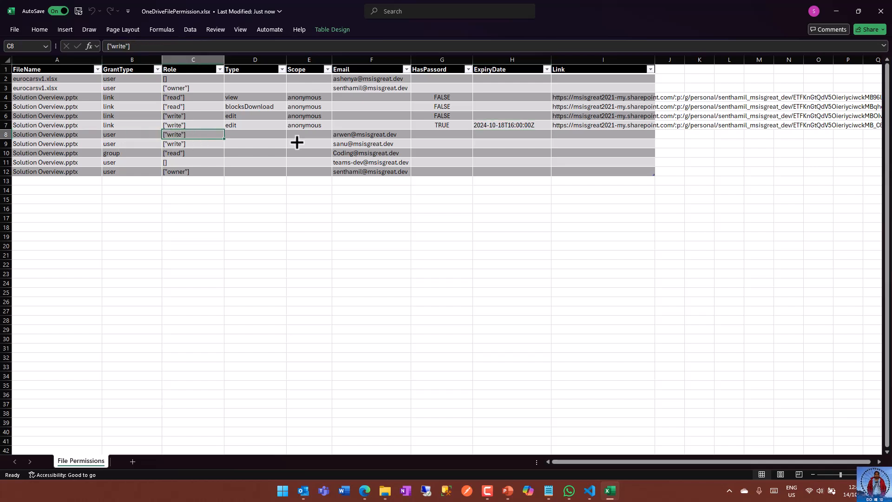
{"action": "left_click_drag", "start_coordinate": [381, 135], "coordinate": [384, 173]}
{"action": "left_click", "coordinate": [366, 191]}
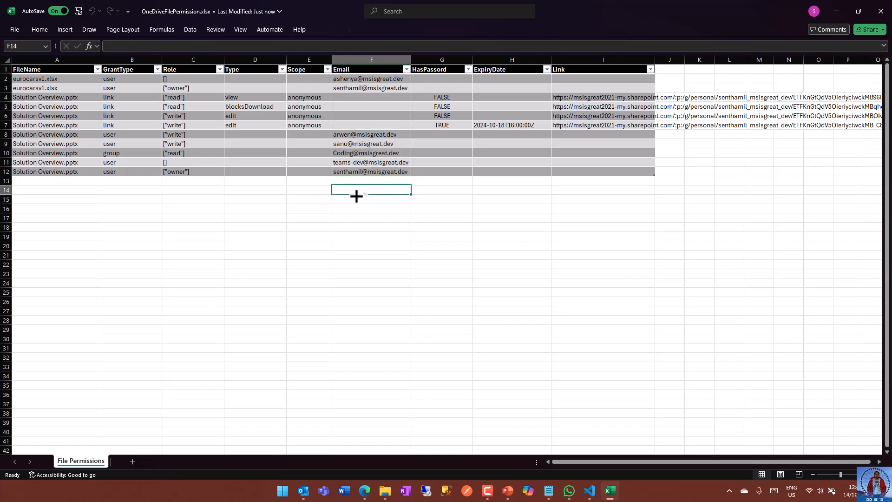
{"action": "left_click", "coordinate": [78, 173]}
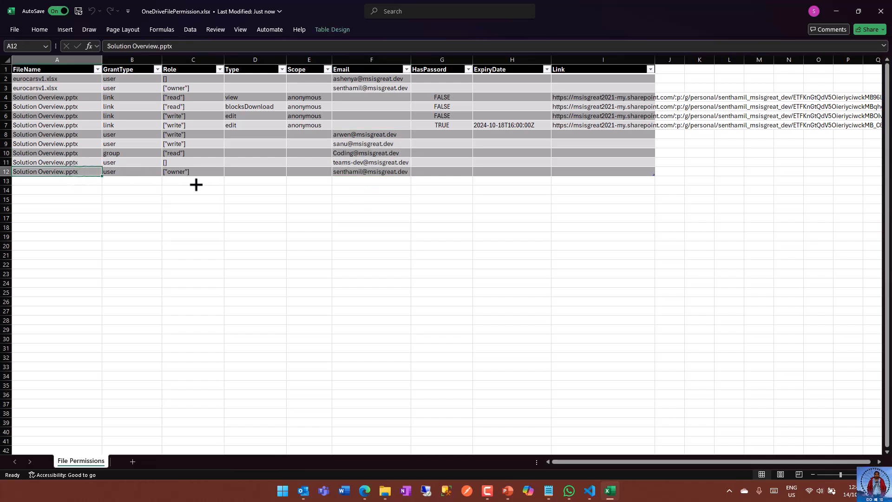
Examine the GrantType, Email and Role entries of the group permission row for Solution Overview.pptx
{"action": "left_click", "coordinate": [132, 155]}
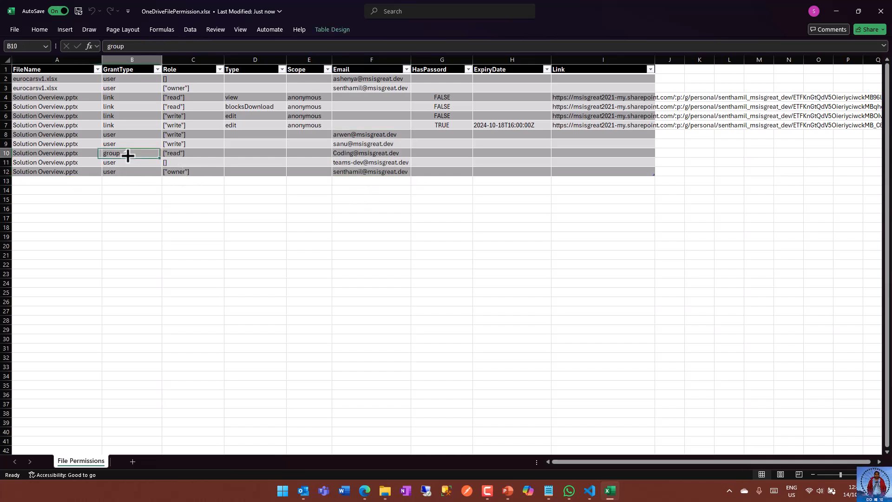
{"action": "left_click", "coordinate": [376, 155]}
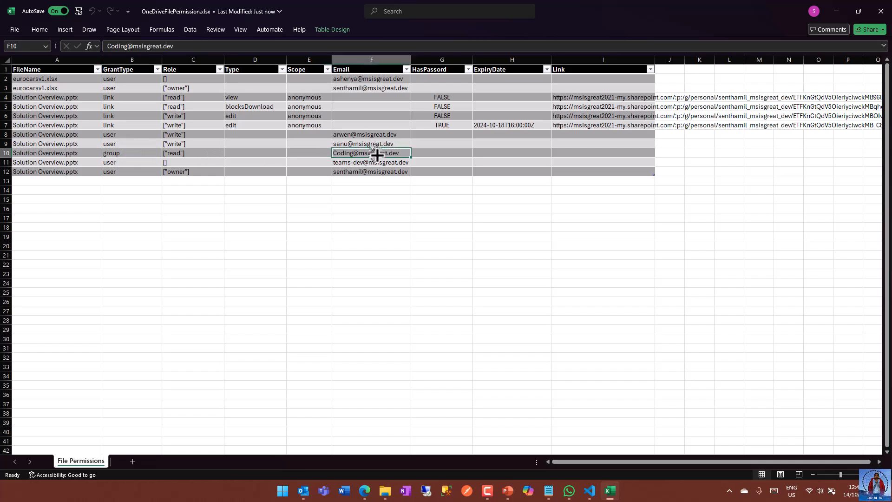
{"action": "left_click", "coordinate": [187, 154]}
{"action": "left_click", "coordinate": [364, 175]}
{"action": "left_click", "coordinate": [213, 157]}
Compare the empty Role entries in cells C11 and C2 of the File Permissions sheet
{"action": "left_click", "coordinate": [190, 166]}
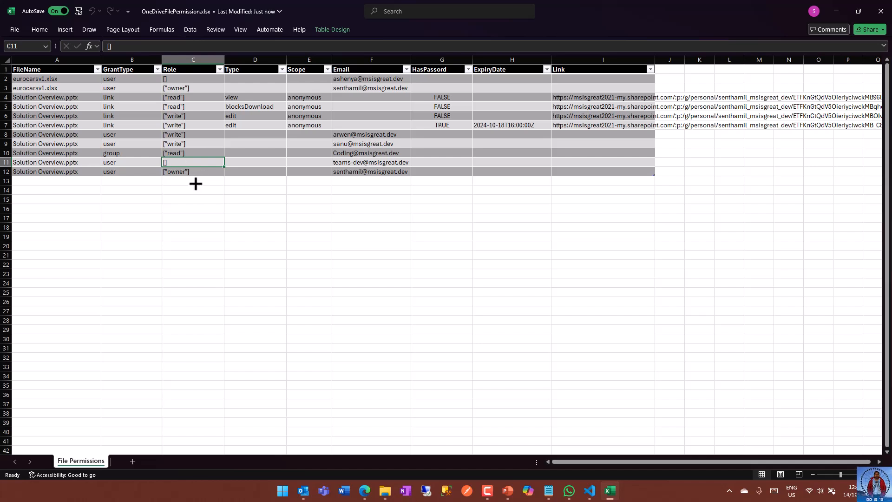
{"action": "left_click", "coordinate": [184, 80]}
{"action": "left_click", "coordinate": [196, 164]}
{"action": "left_click", "coordinate": [195, 80]}
{"action": "left_click", "coordinate": [432, 292]}
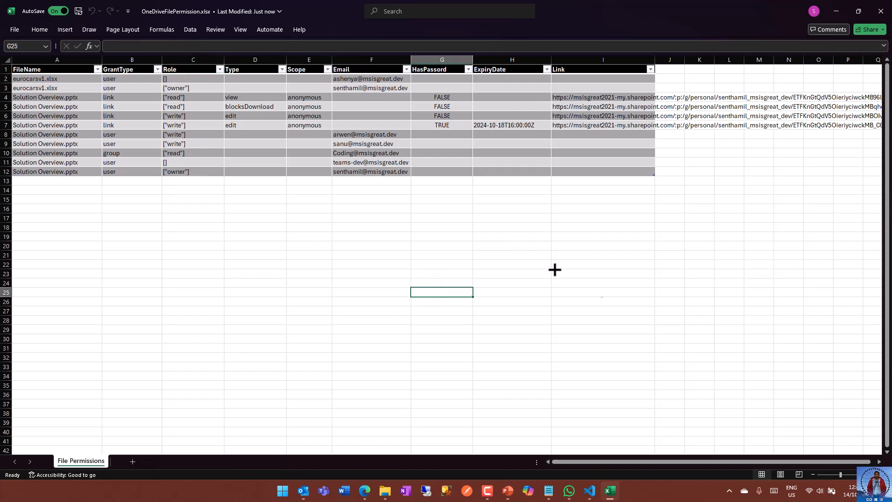
Switch back to the OneDrive Permissions folder in the browser and deselect OneDriveFilePermission.xlsx
{"action": "left_click", "coordinate": [610, 490]}
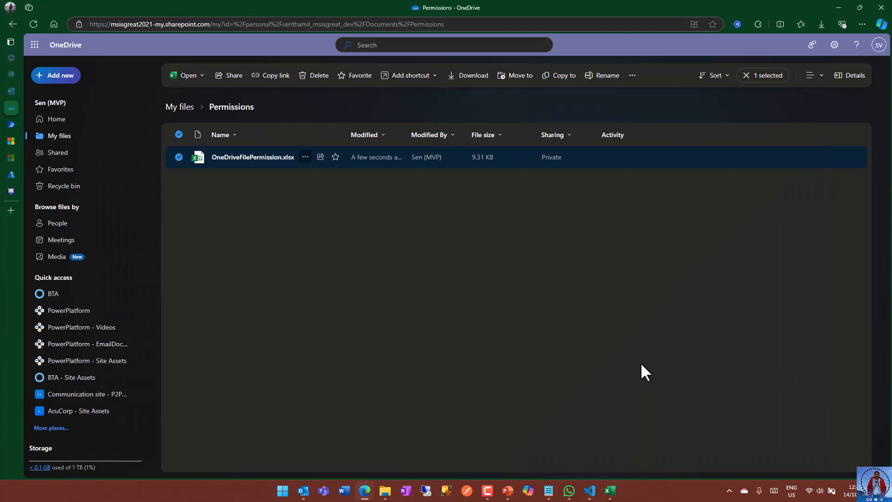
{"action": "left_click", "coordinate": [638, 361]}
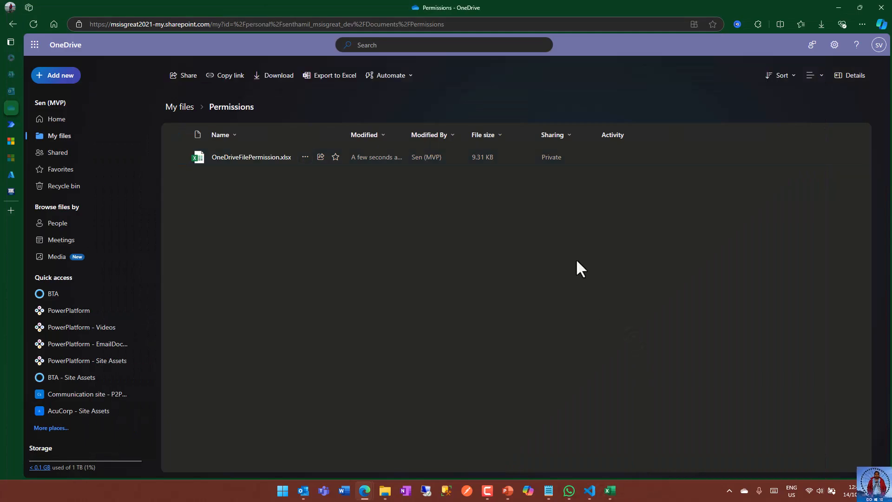